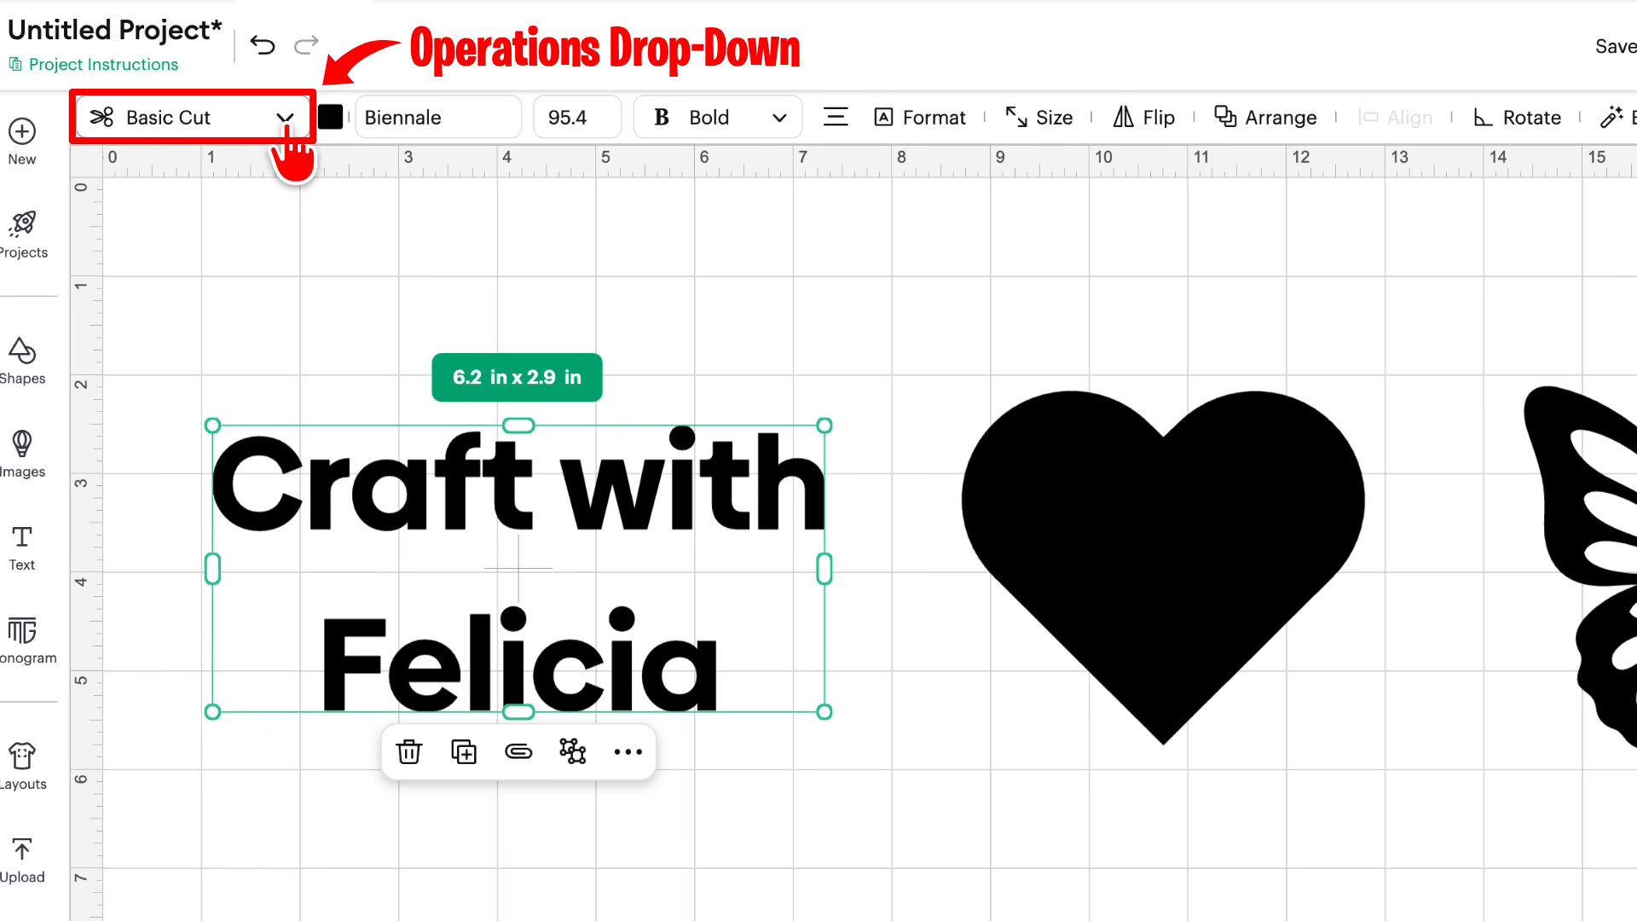
# Switch the active machine to Maker 4 and open the list of operations available for the selected text.
pyautogui.click(285, 119)
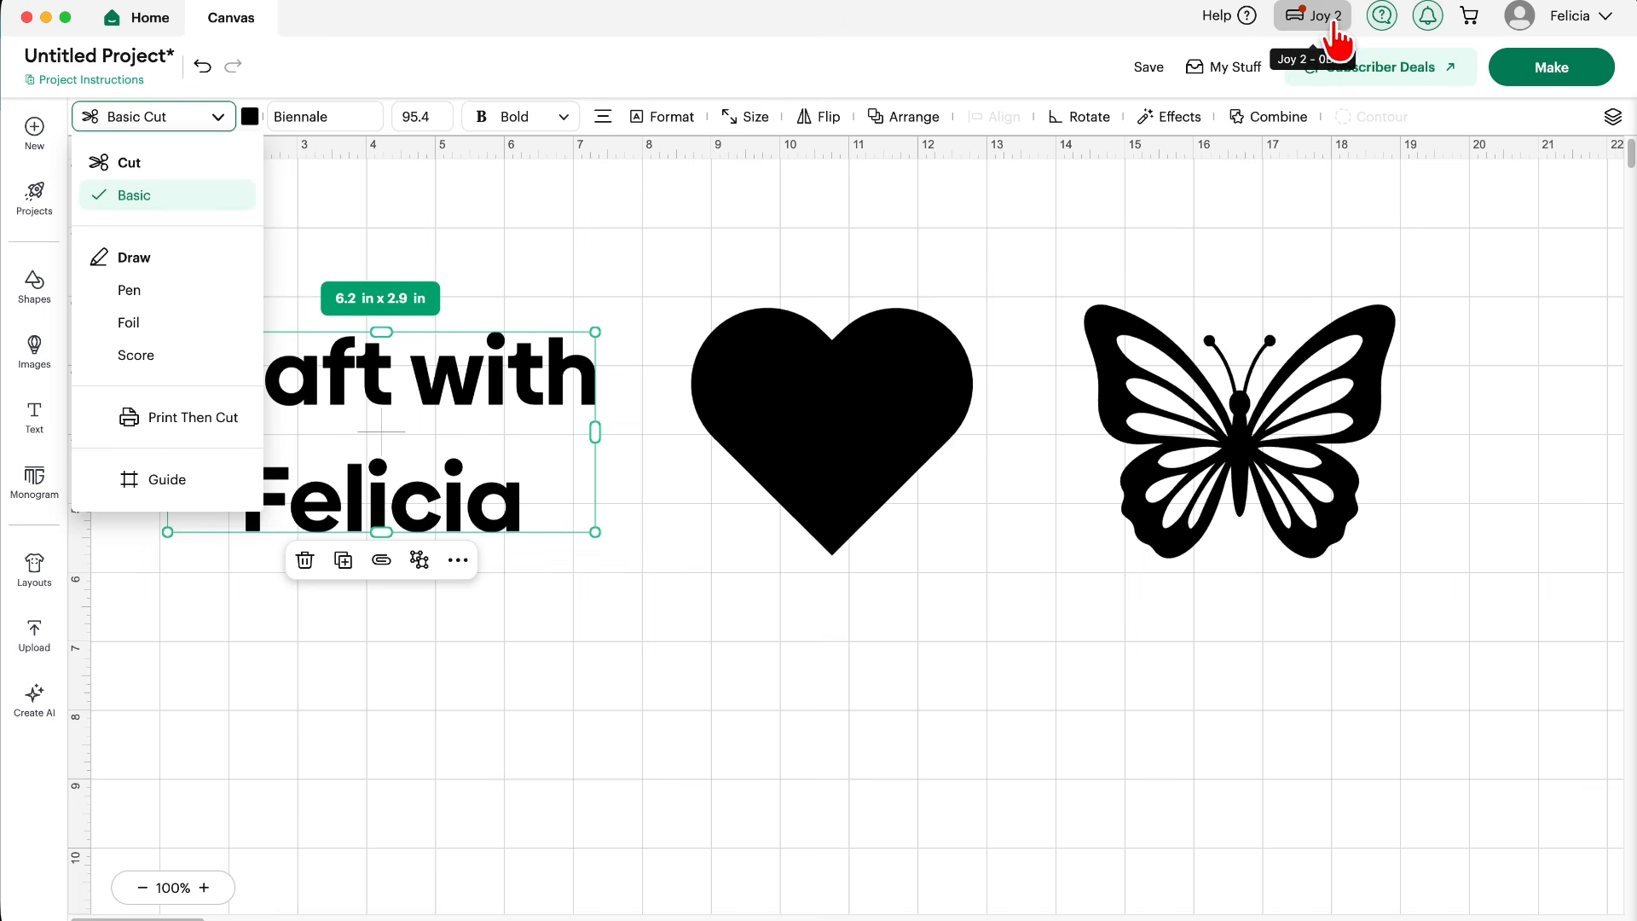
pyautogui.click(1330, 24)
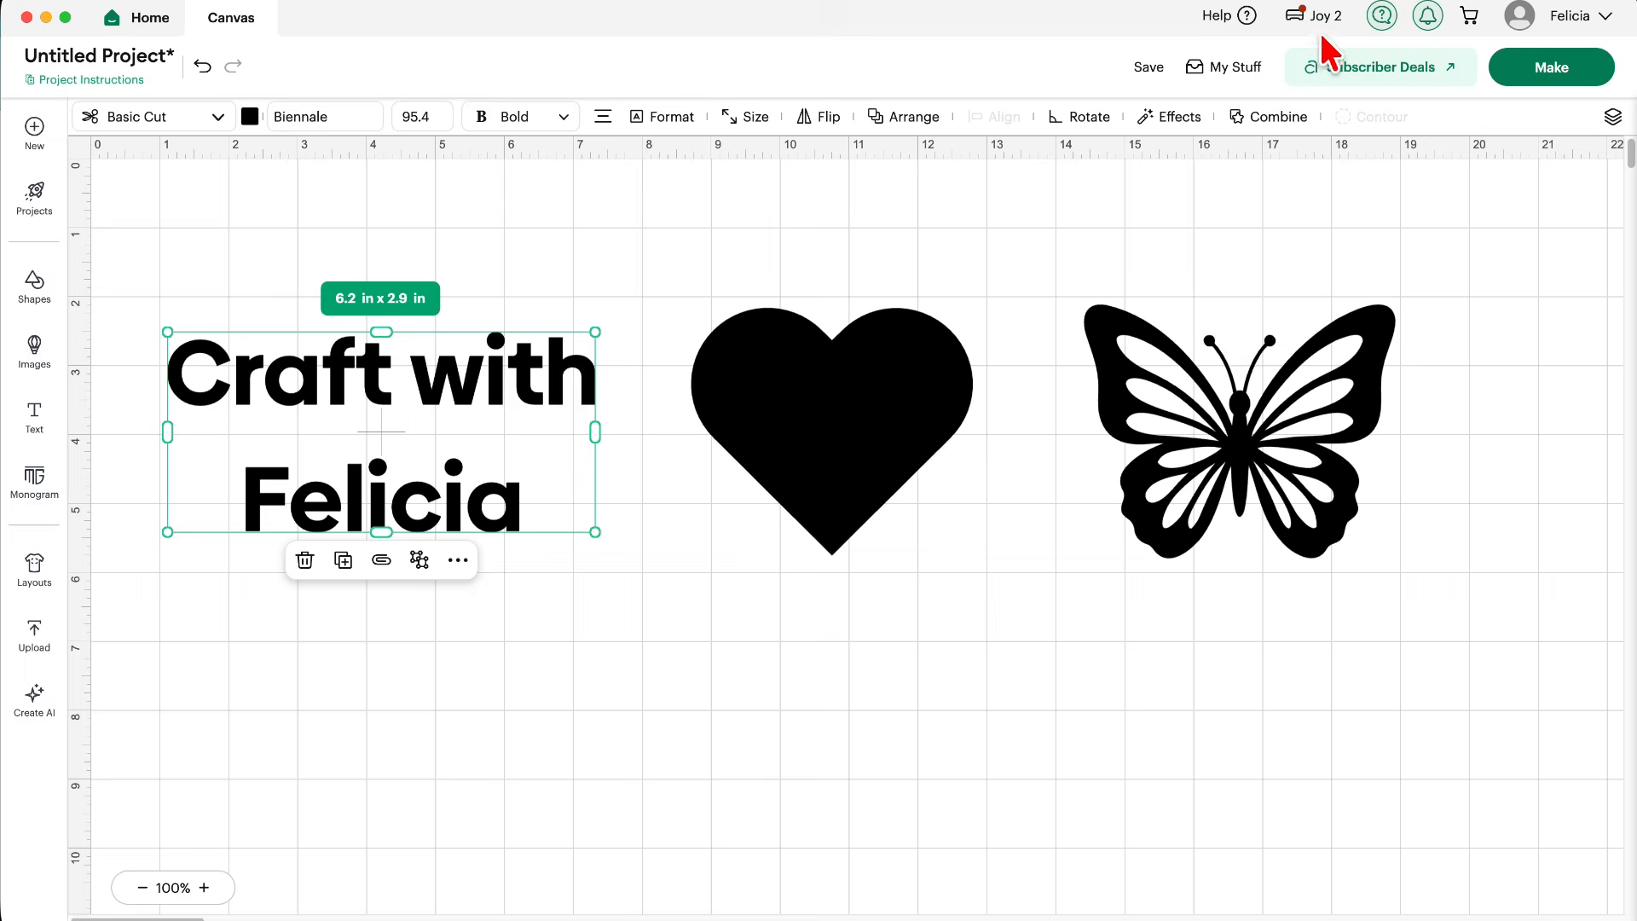
pyautogui.click(1319, 19)
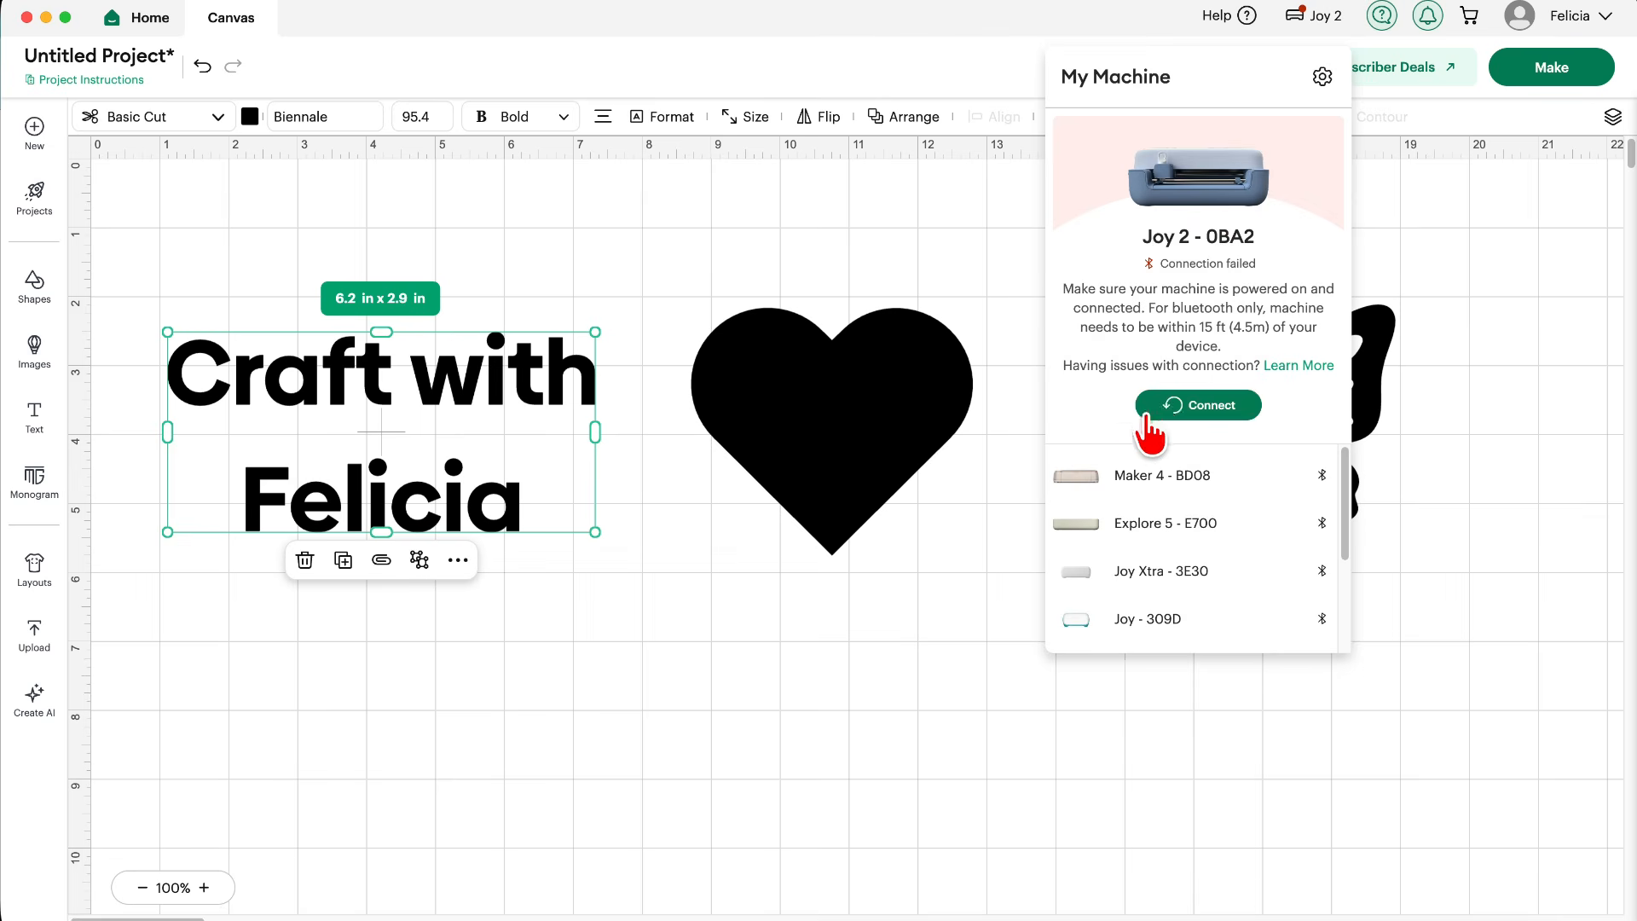
pyautogui.click(1134, 474)
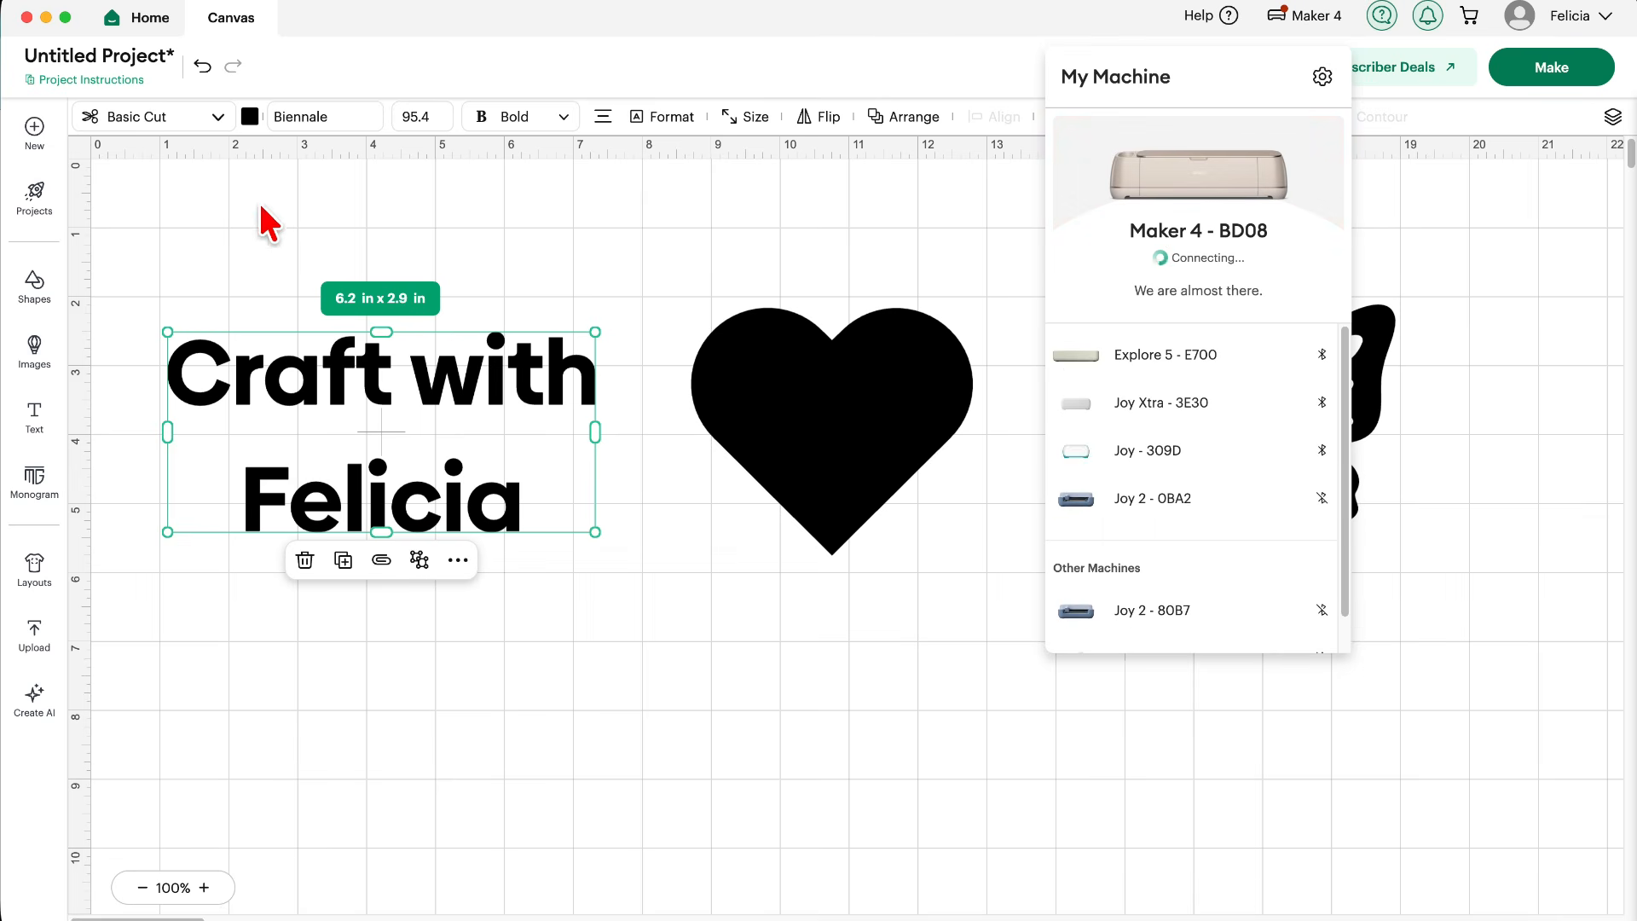
pyautogui.click(217, 116)
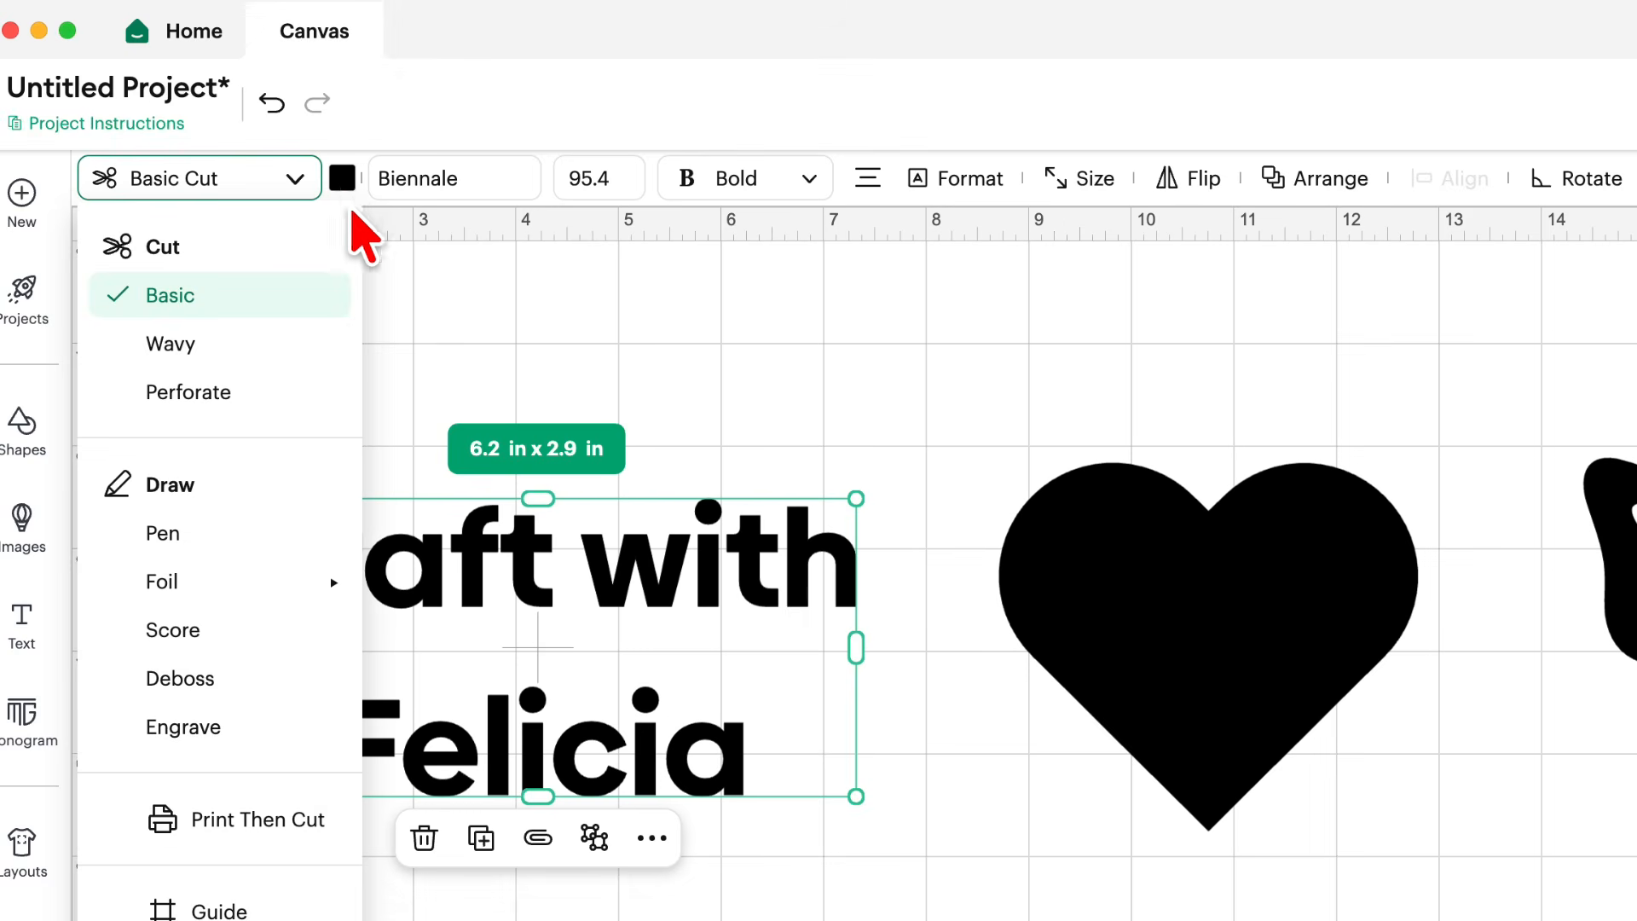
# Change the text's material colour to purple and adjust it to the custom shade #b053c4.
pyautogui.click(342, 185)
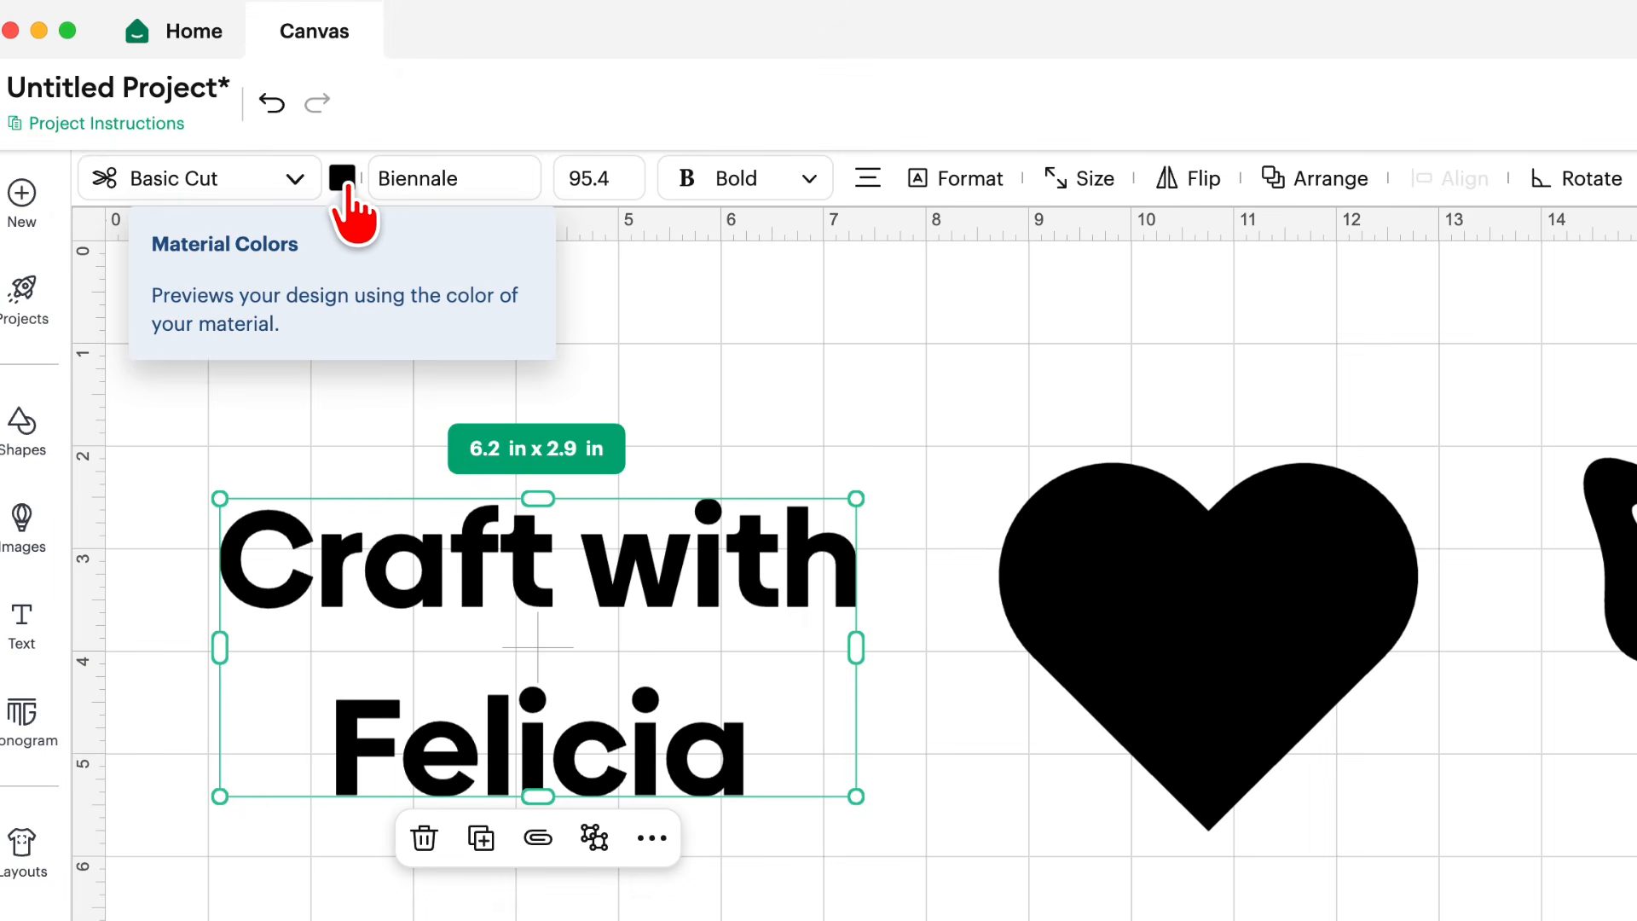
pyautogui.click(343, 179)
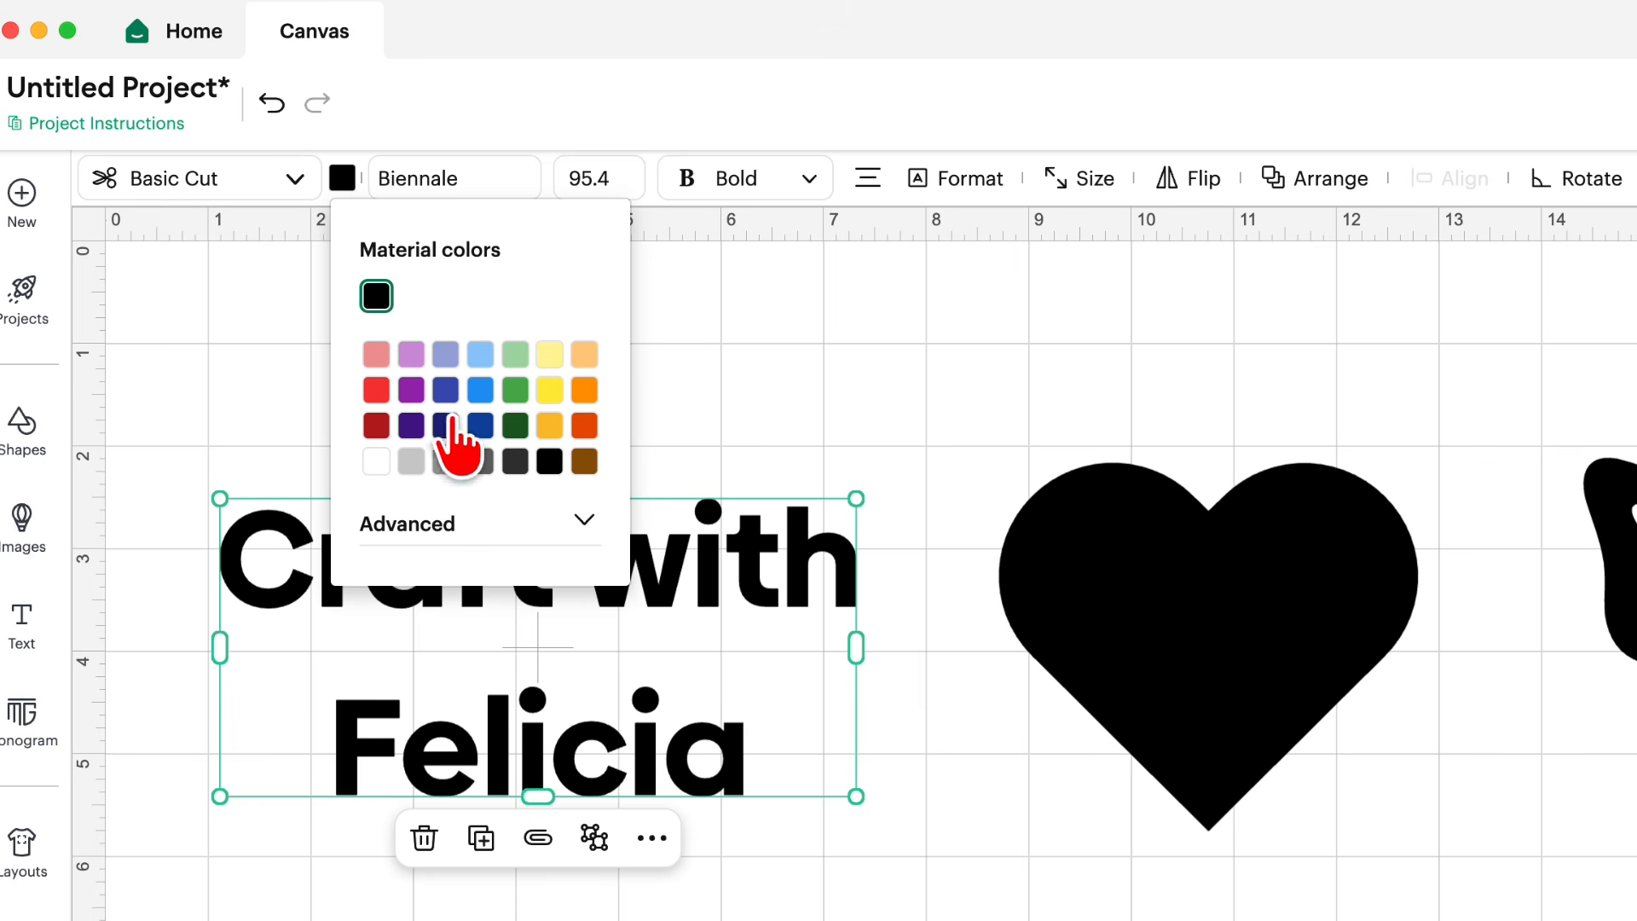
pyautogui.click(412, 391)
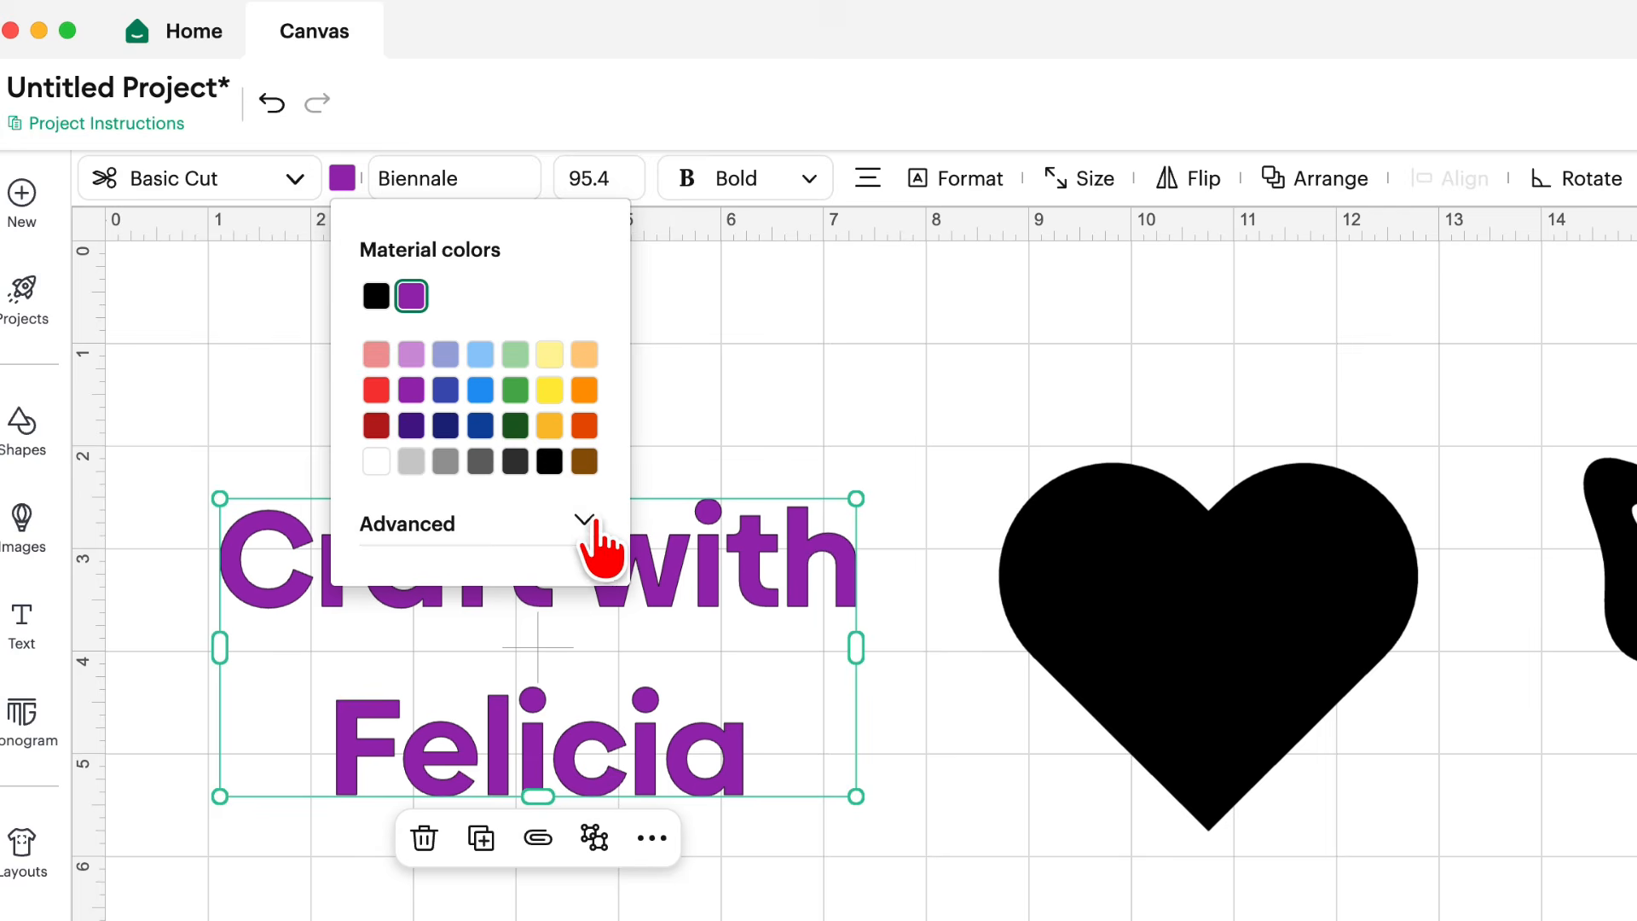
pyautogui.click(583, 515)
pyautogui.moveTo(548, 628)
pyautogui.mouseDown()
pyautogui.moveTo(515, 658)
pyautogui.moveTo(500, 588)
pyautogui.mouseUp()
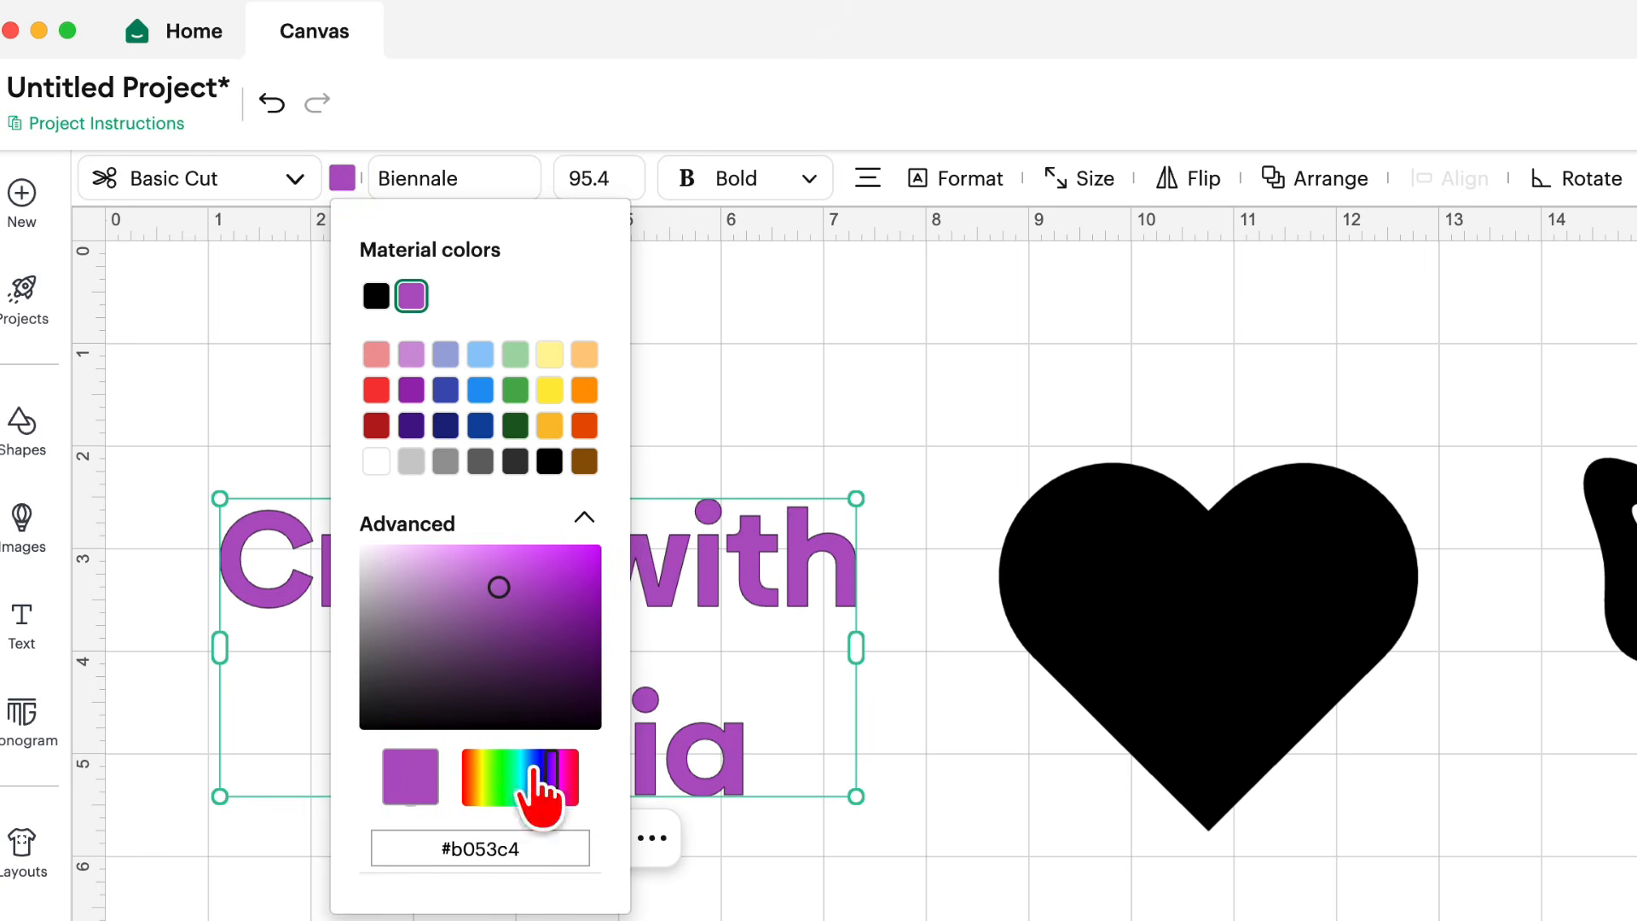
pyautogui.moveTo(457, 841); pyautogui.dragTo(749, 906)
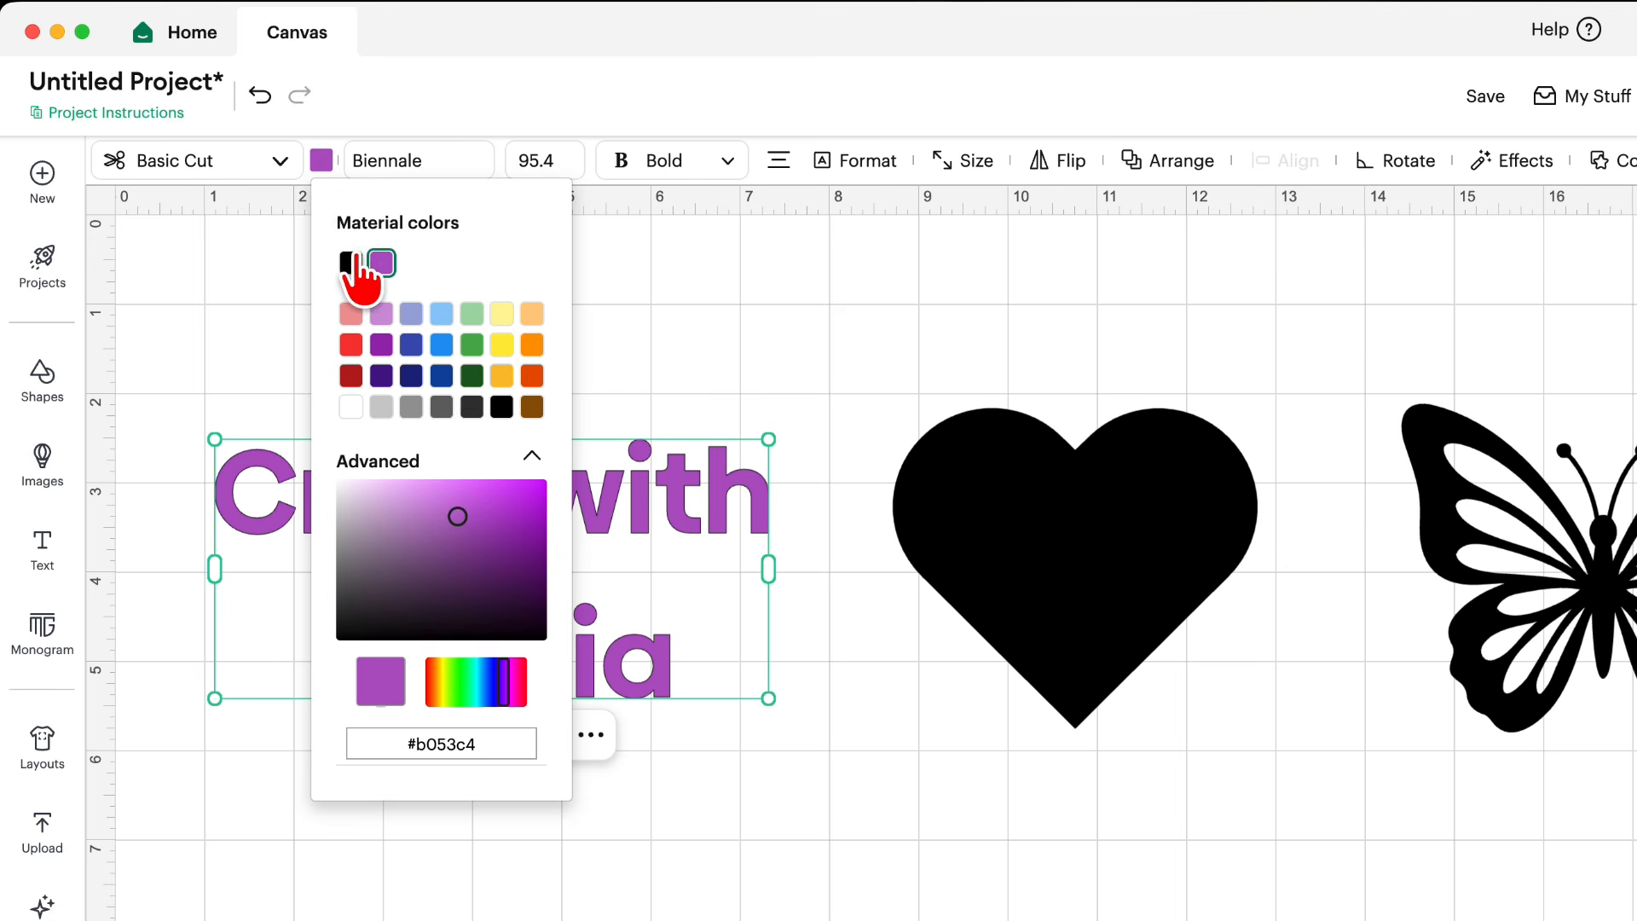
# Set the text's operation to Print Then Cut and fill it with the red textured pattern.
pyautogui.click(278, 163)
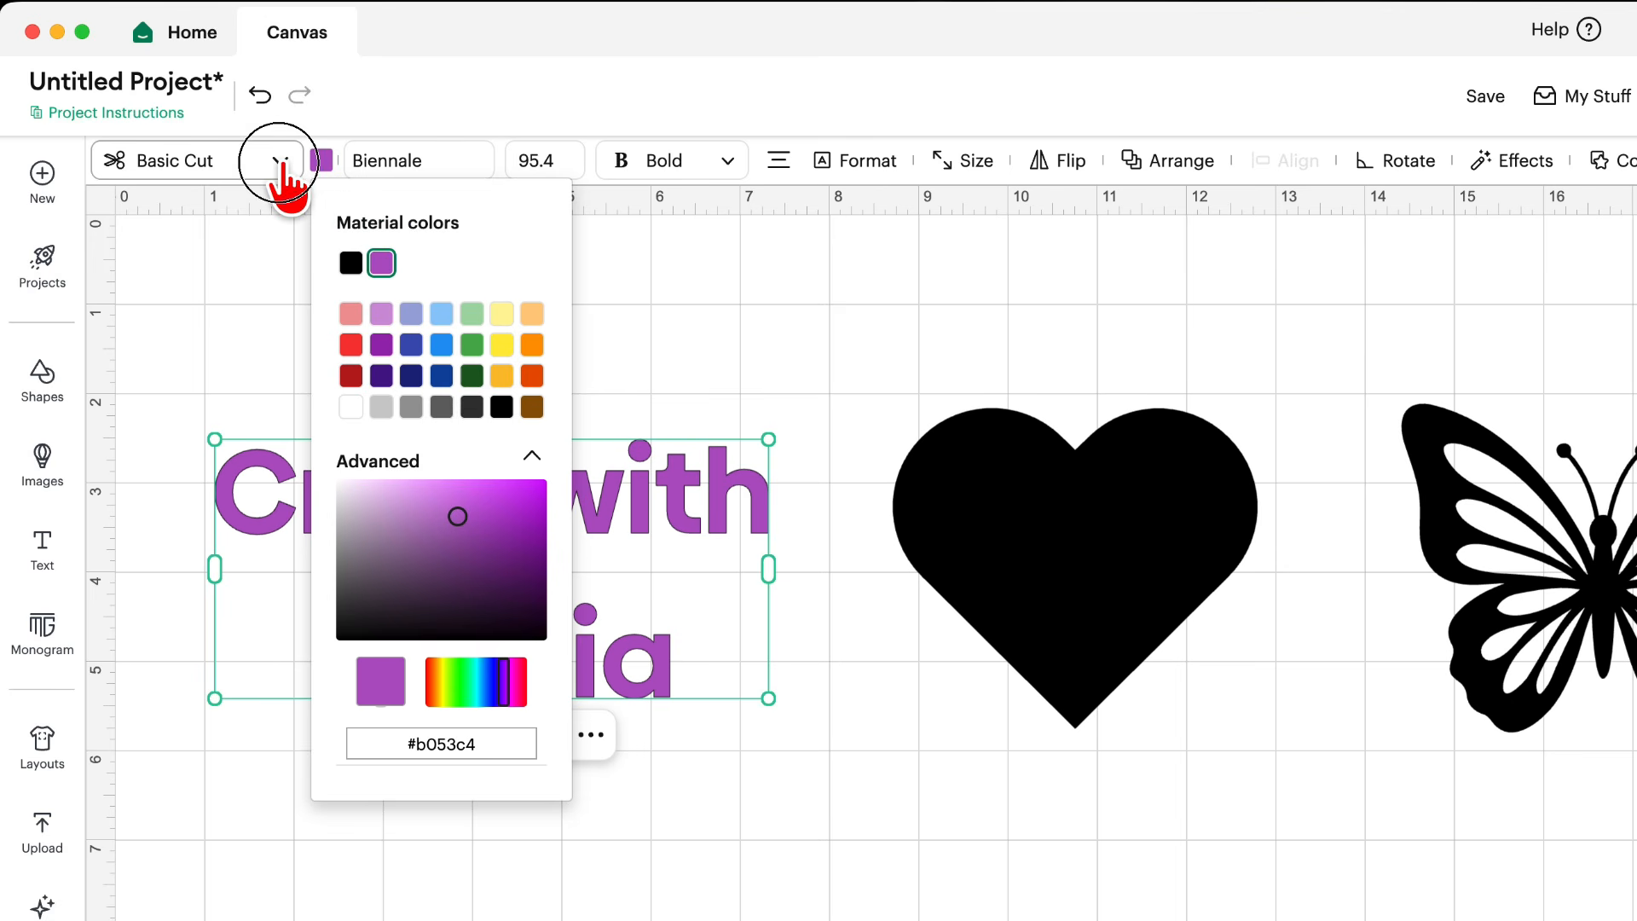
pyautogui.click(205, 719)
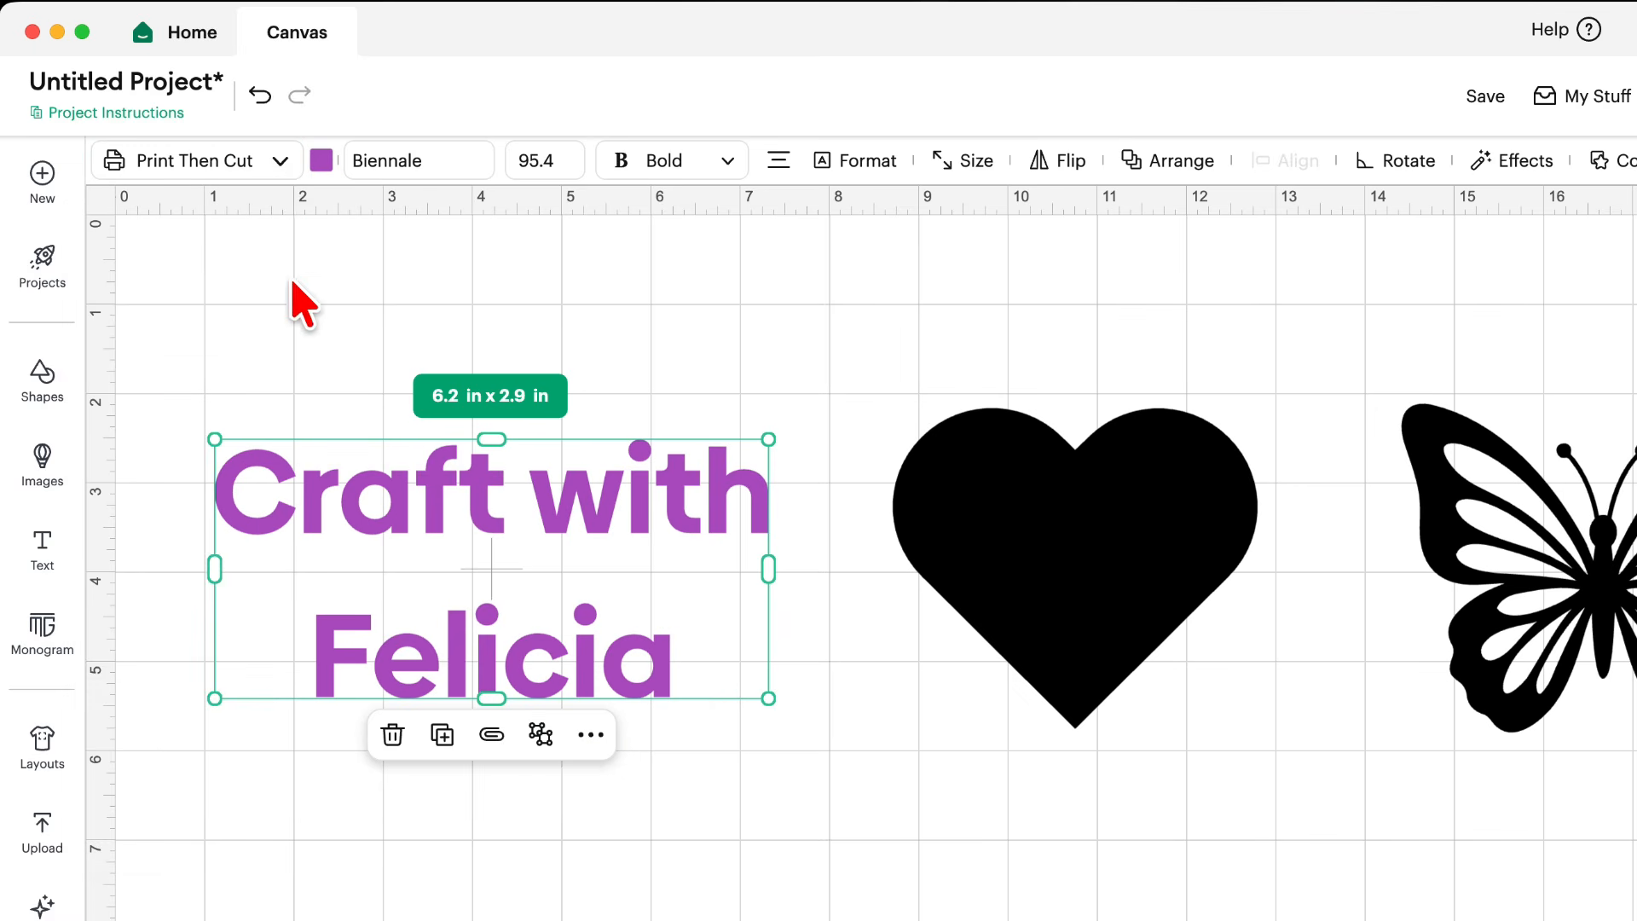
pyautogui.click(322, 162)
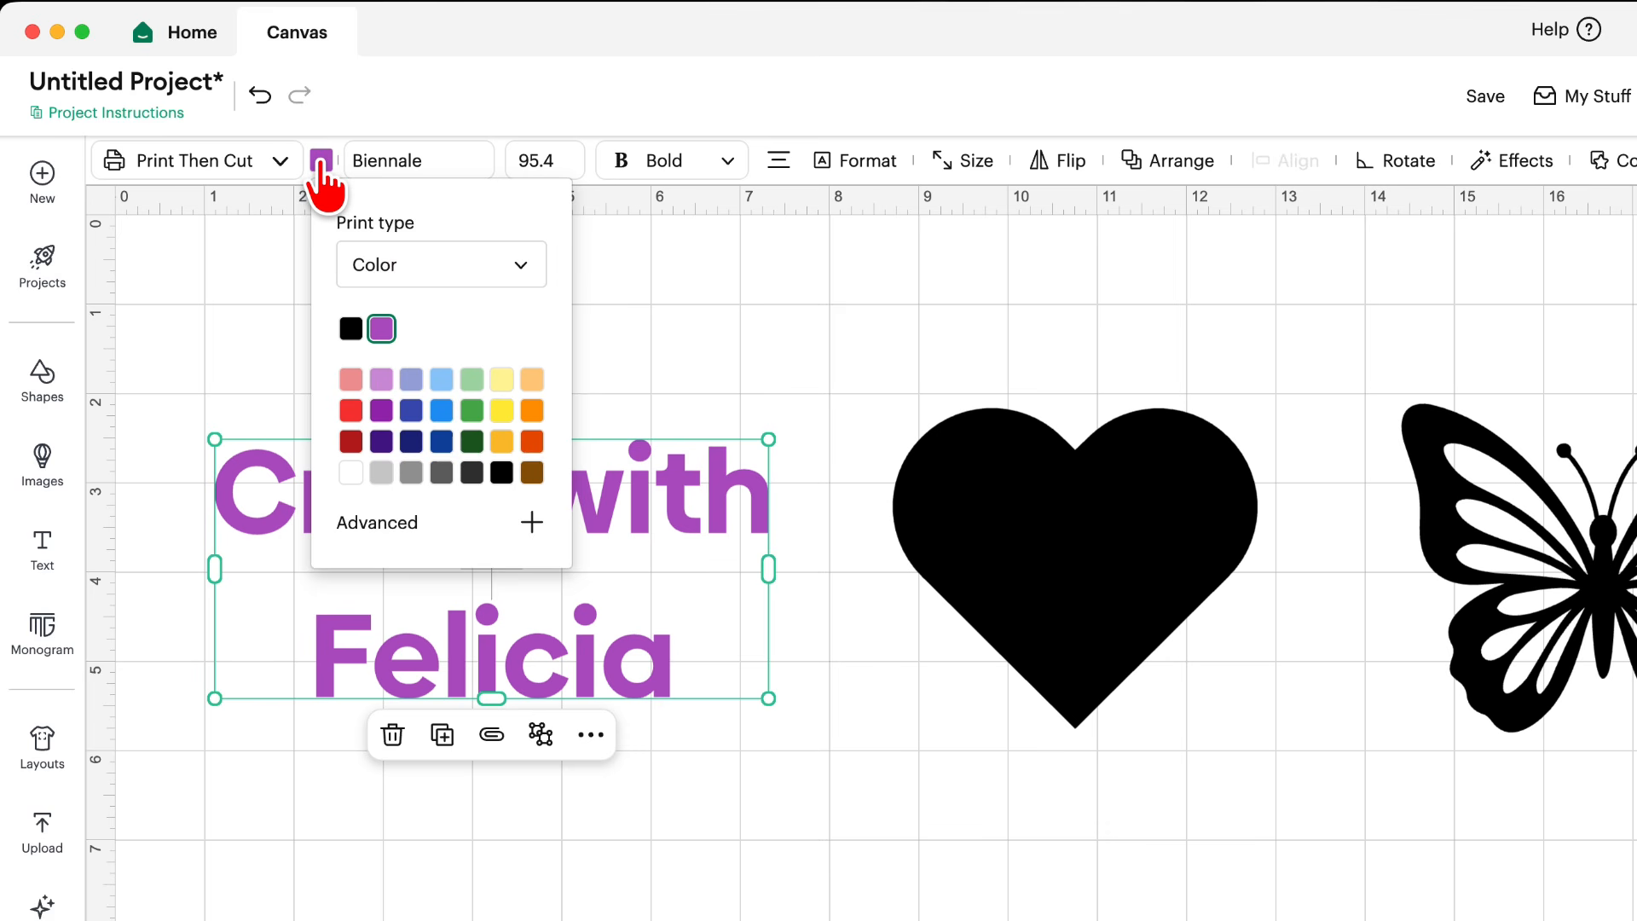
pyautogui.click(522, 271)
pyautogui.click(433, 384)
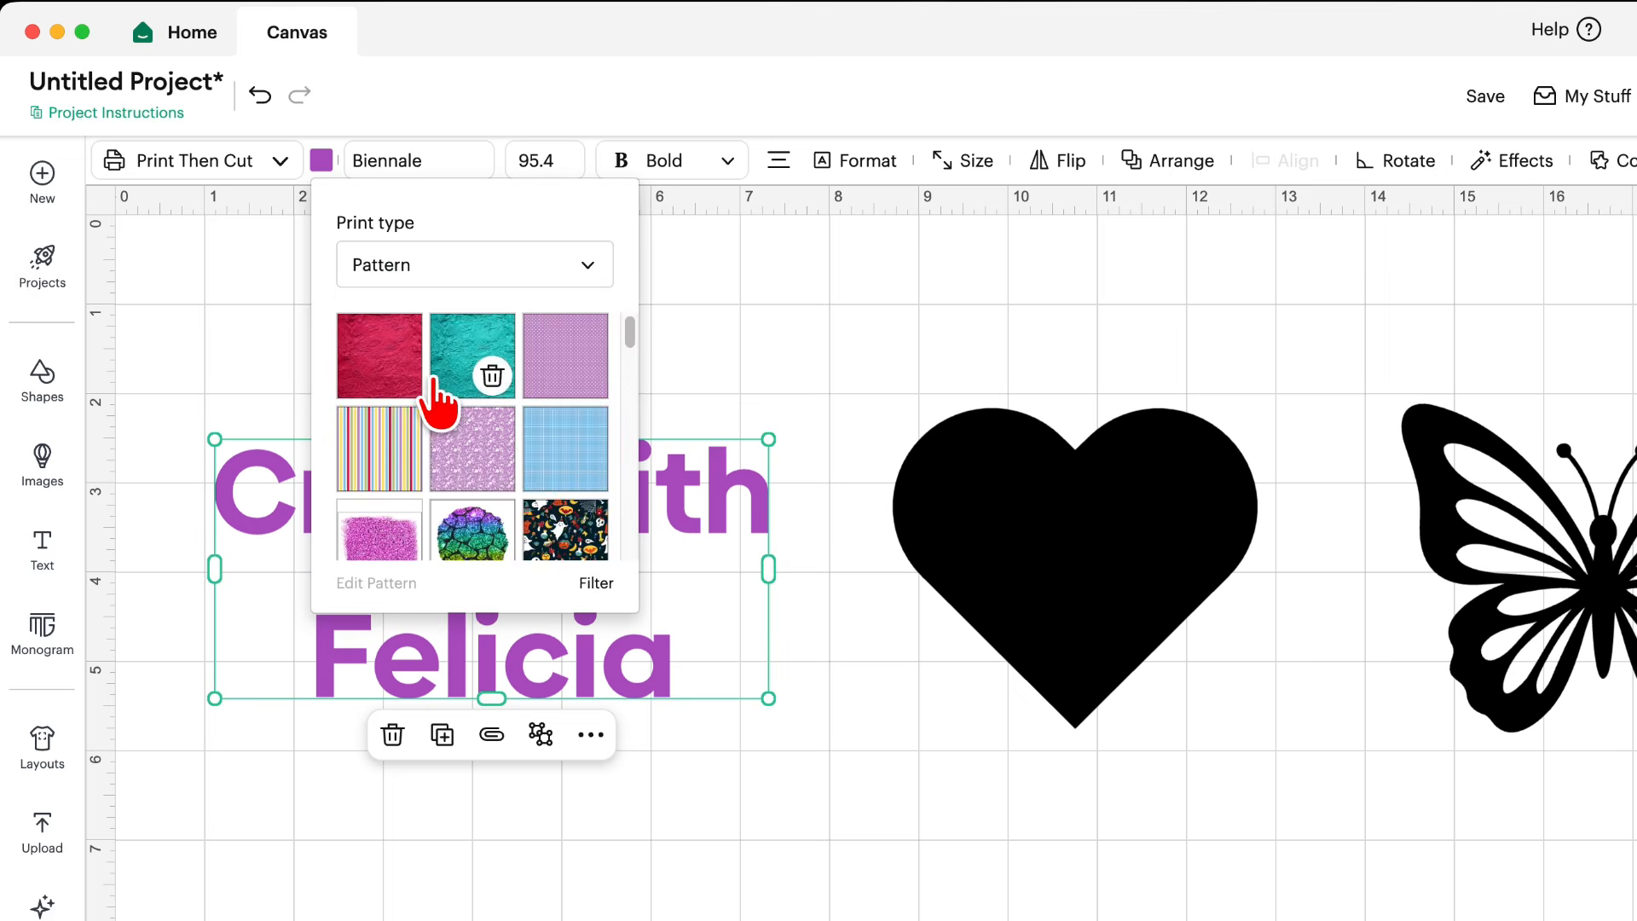
pyautogui.click(374, 348)
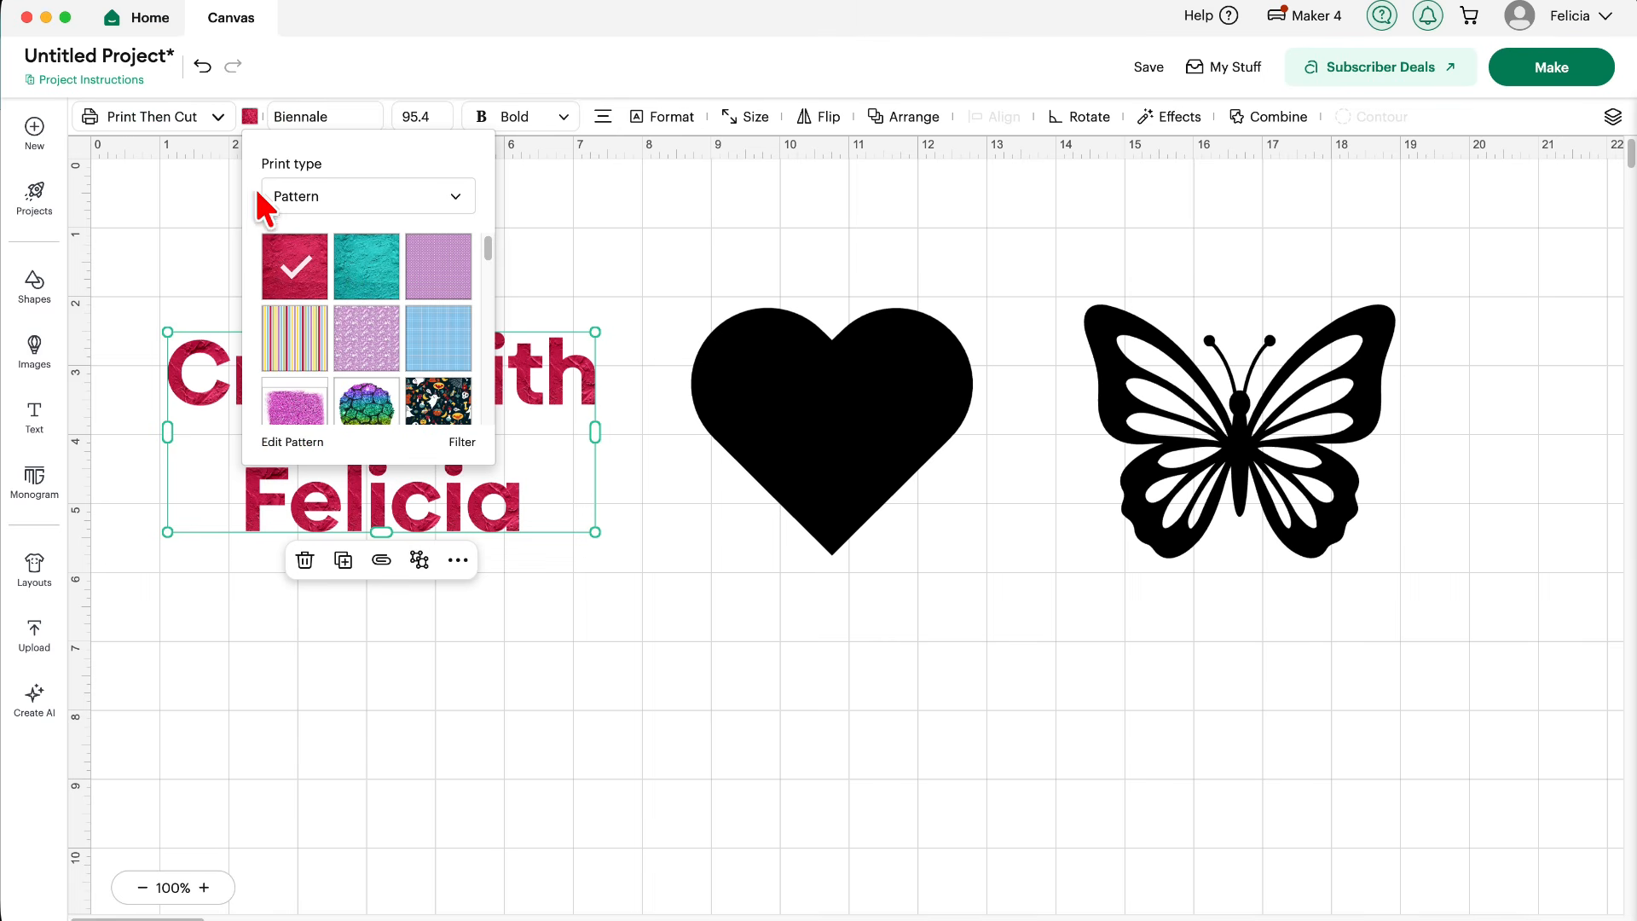
# Set the text's operation to Basic Cut.
pyautogui.click(218, 117)
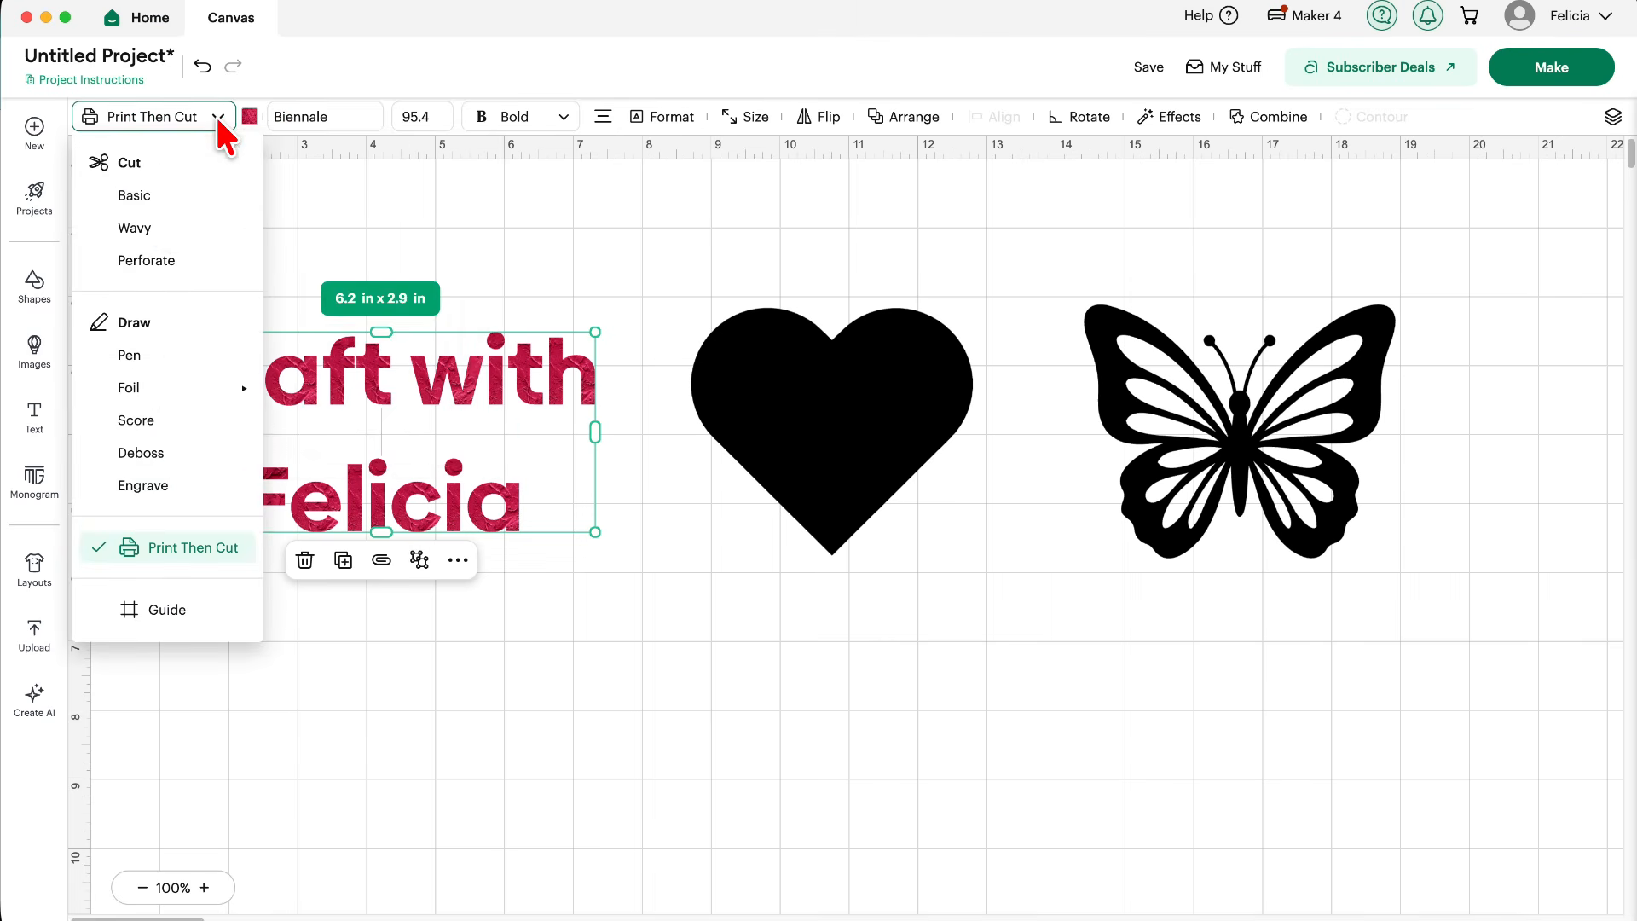
pyautogui.click(144, 202)
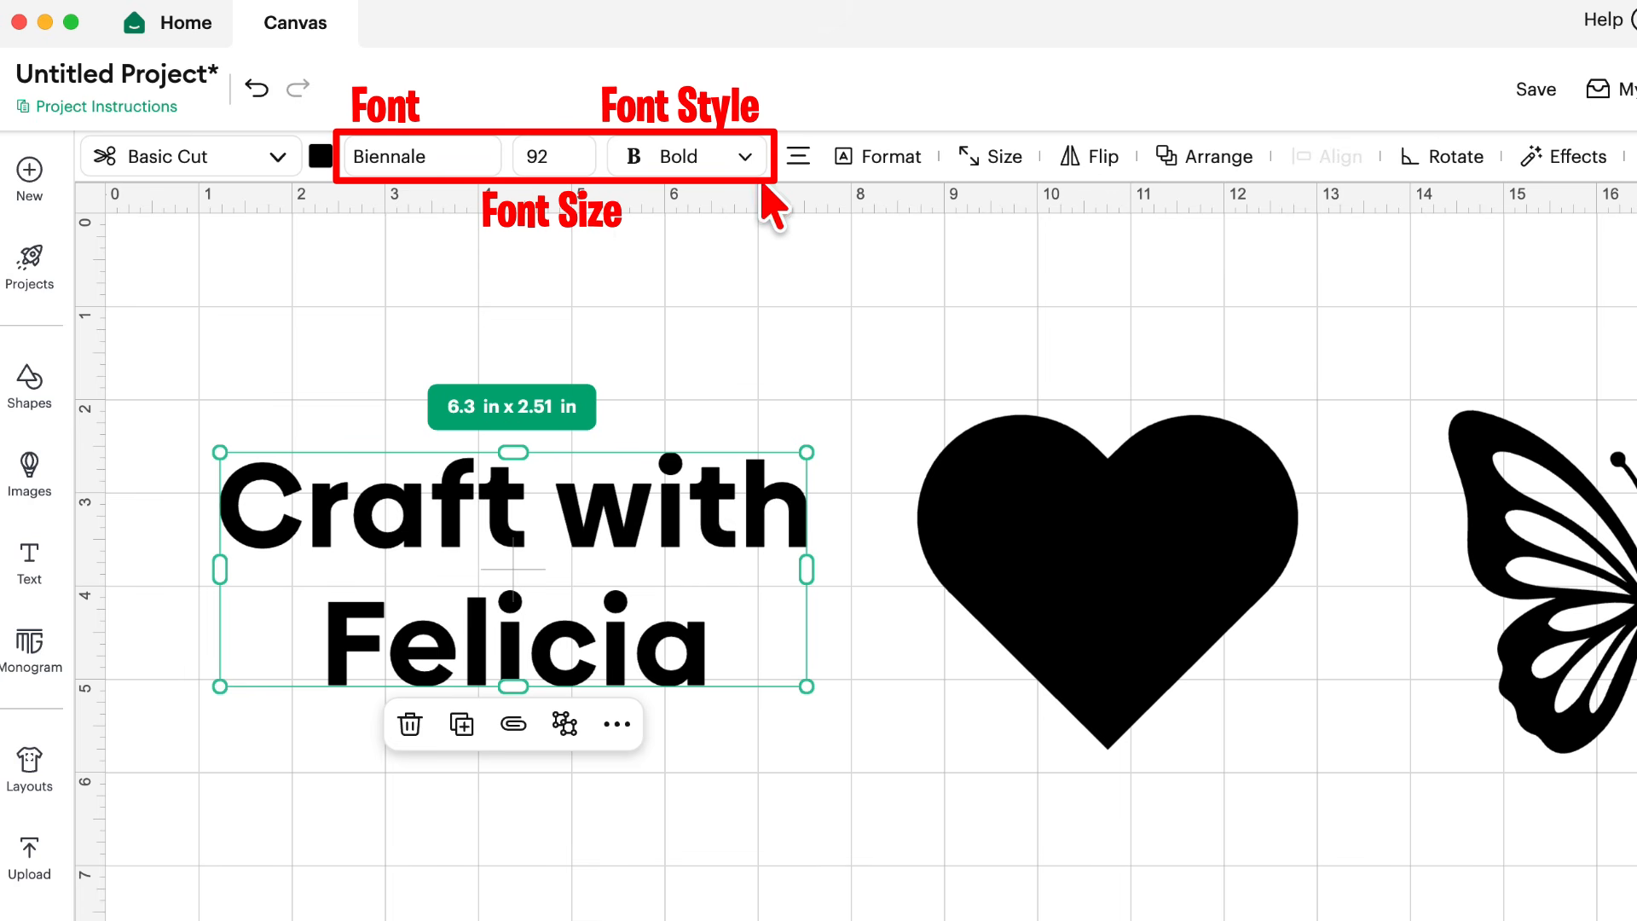
# Browse the Cricut and System fonts for the text, clear the System font search and close the font list.
pyautogui.click(440, 159)
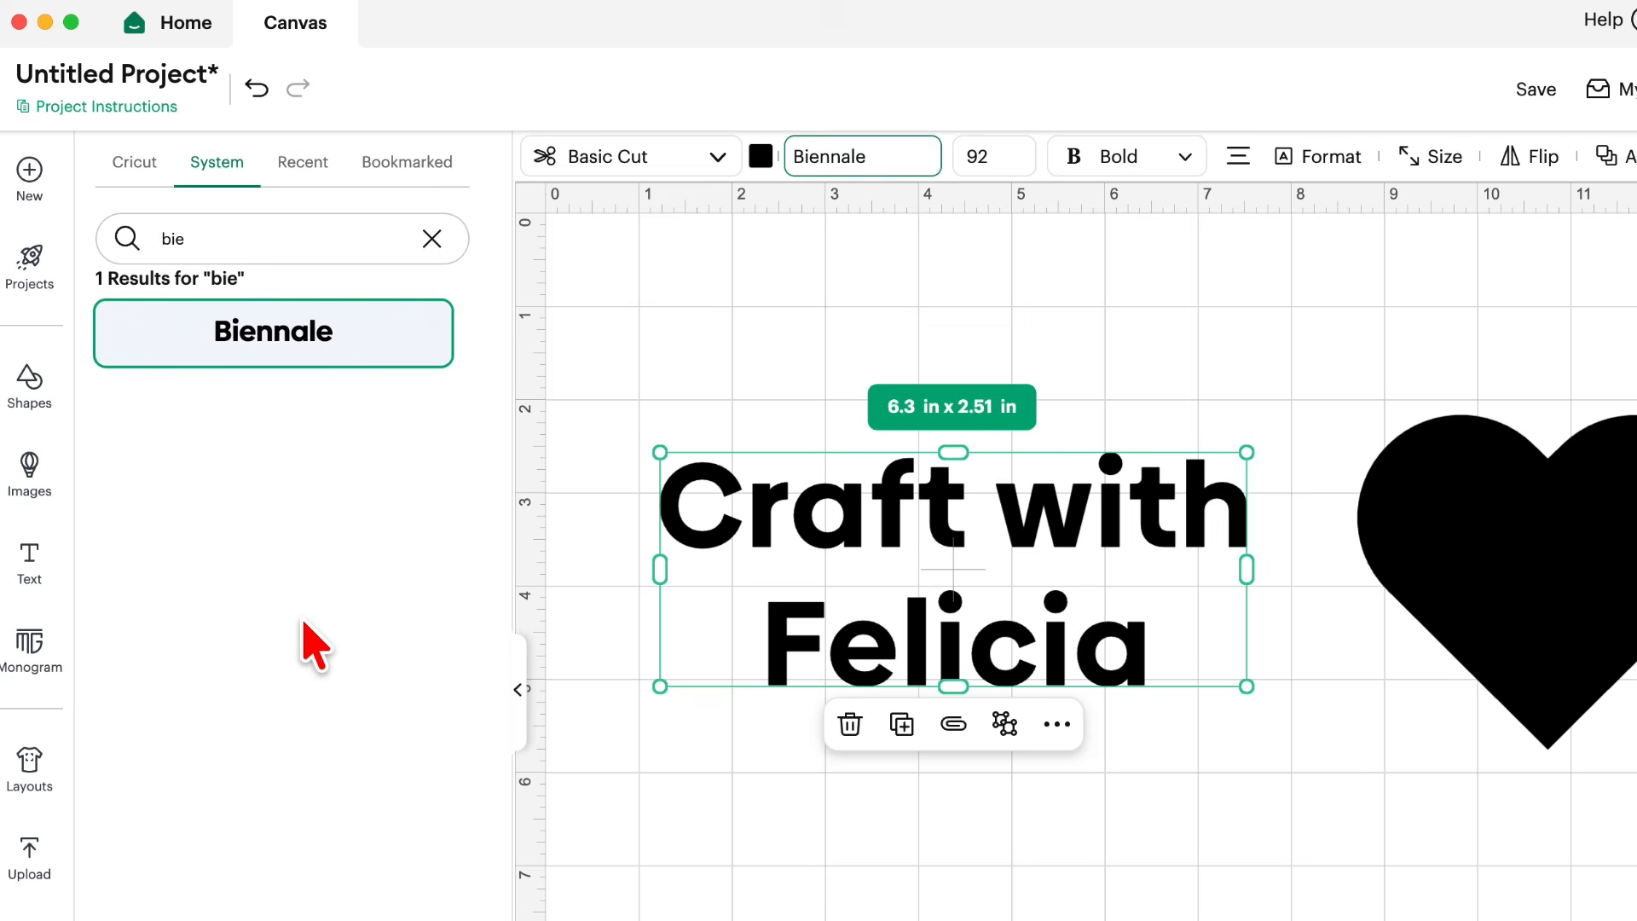
pyautogui.click(135, 175)
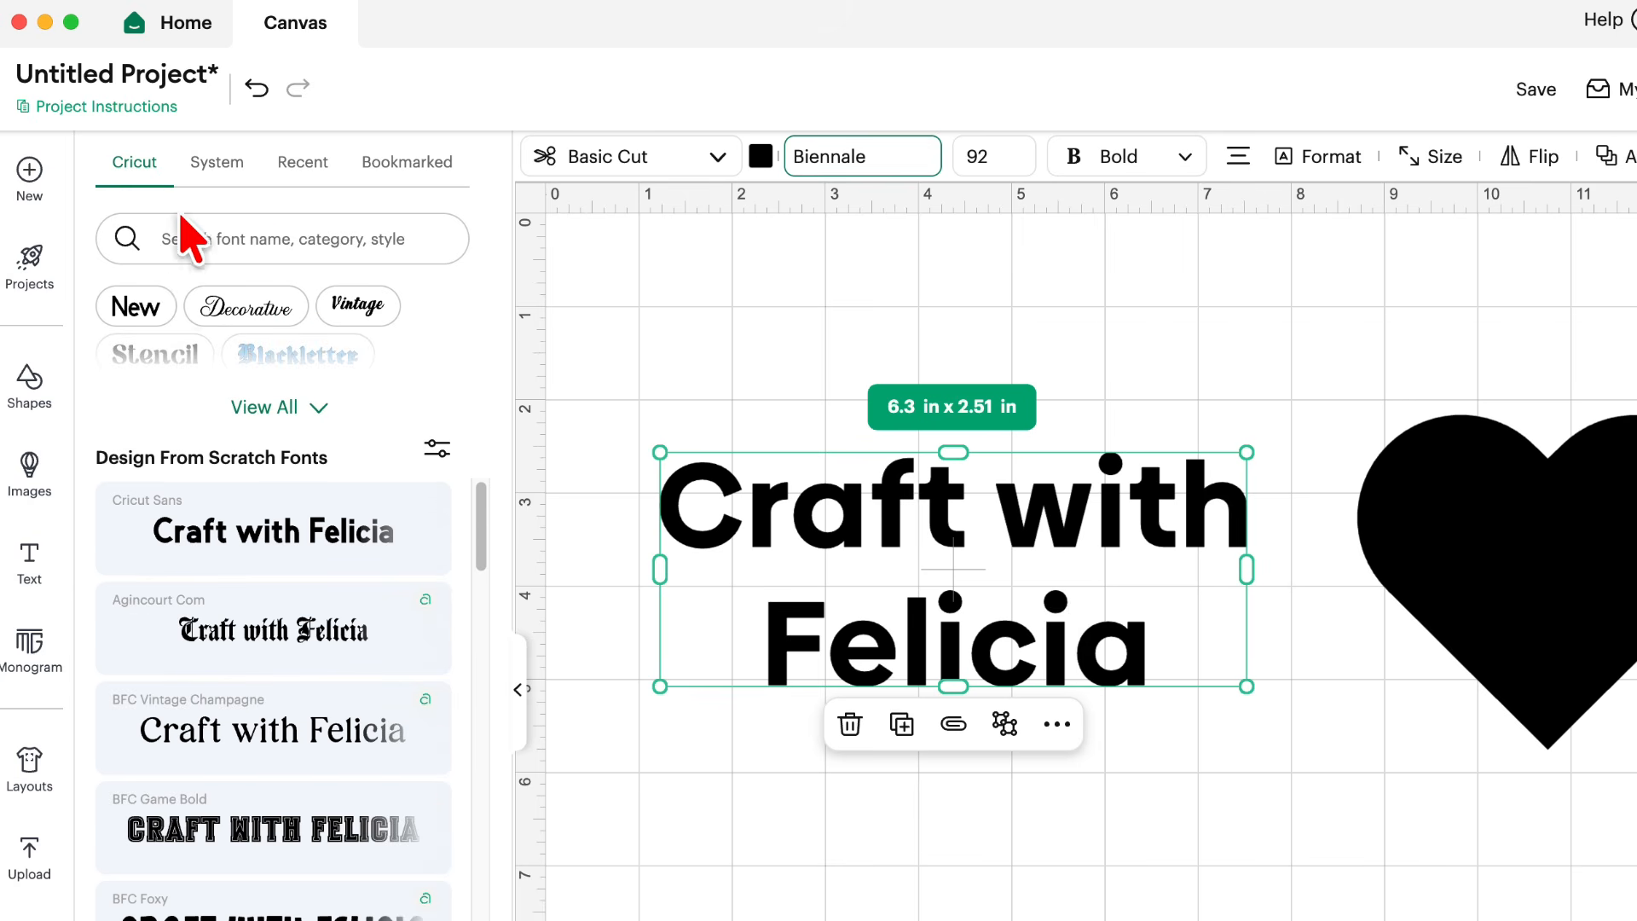
pyautogui.click(218, 162)
pyautogui.click(432, 239)
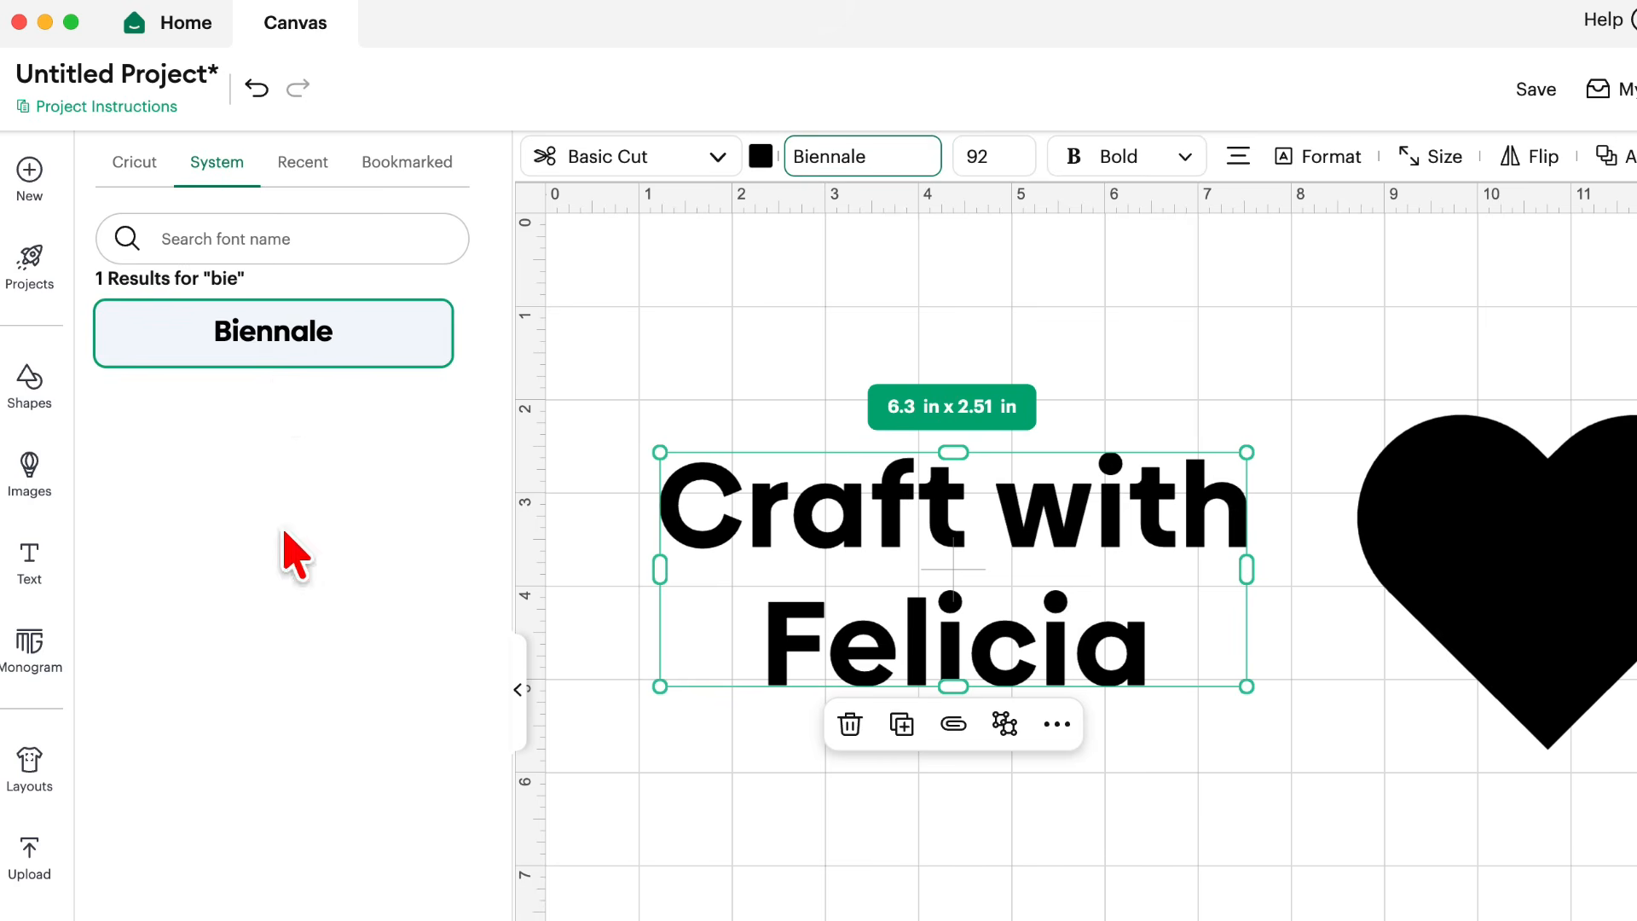
pyautogui.click(518, 692)
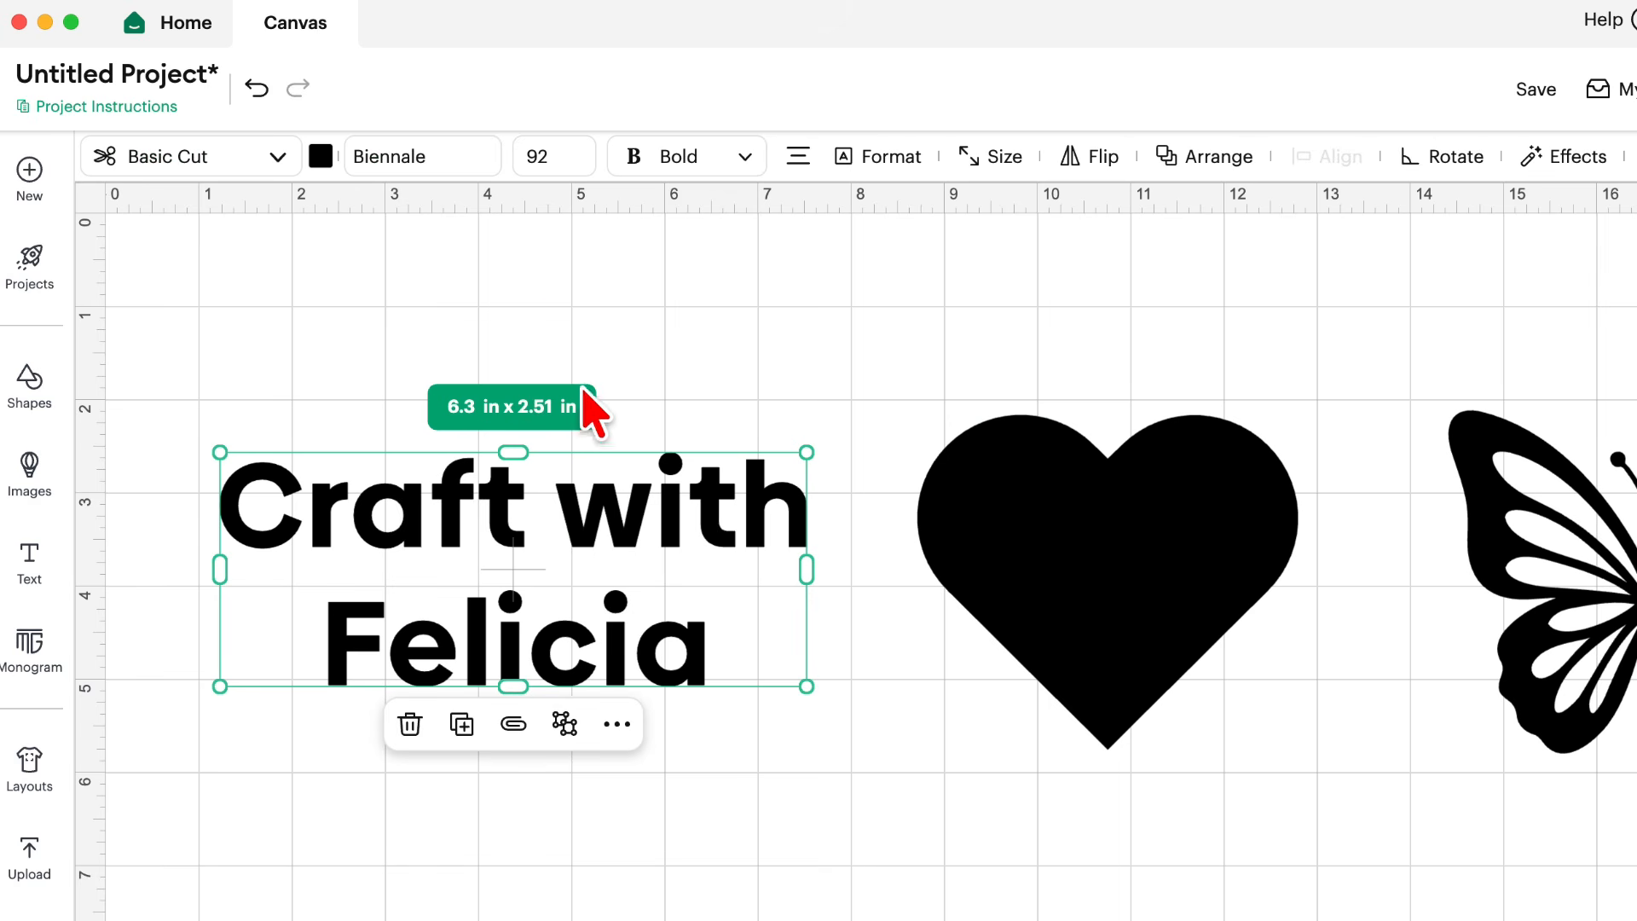
# Step the text's font size up and back down to 92, and open the font style choices.
pyautogui.click(573, 157)
pyautogui.click(573, 157)
pyautogui.click(573, 157)
pyautogui.click(573, 163)
pyautogui.click(573, 163)
pyautogui.click(573, 163)
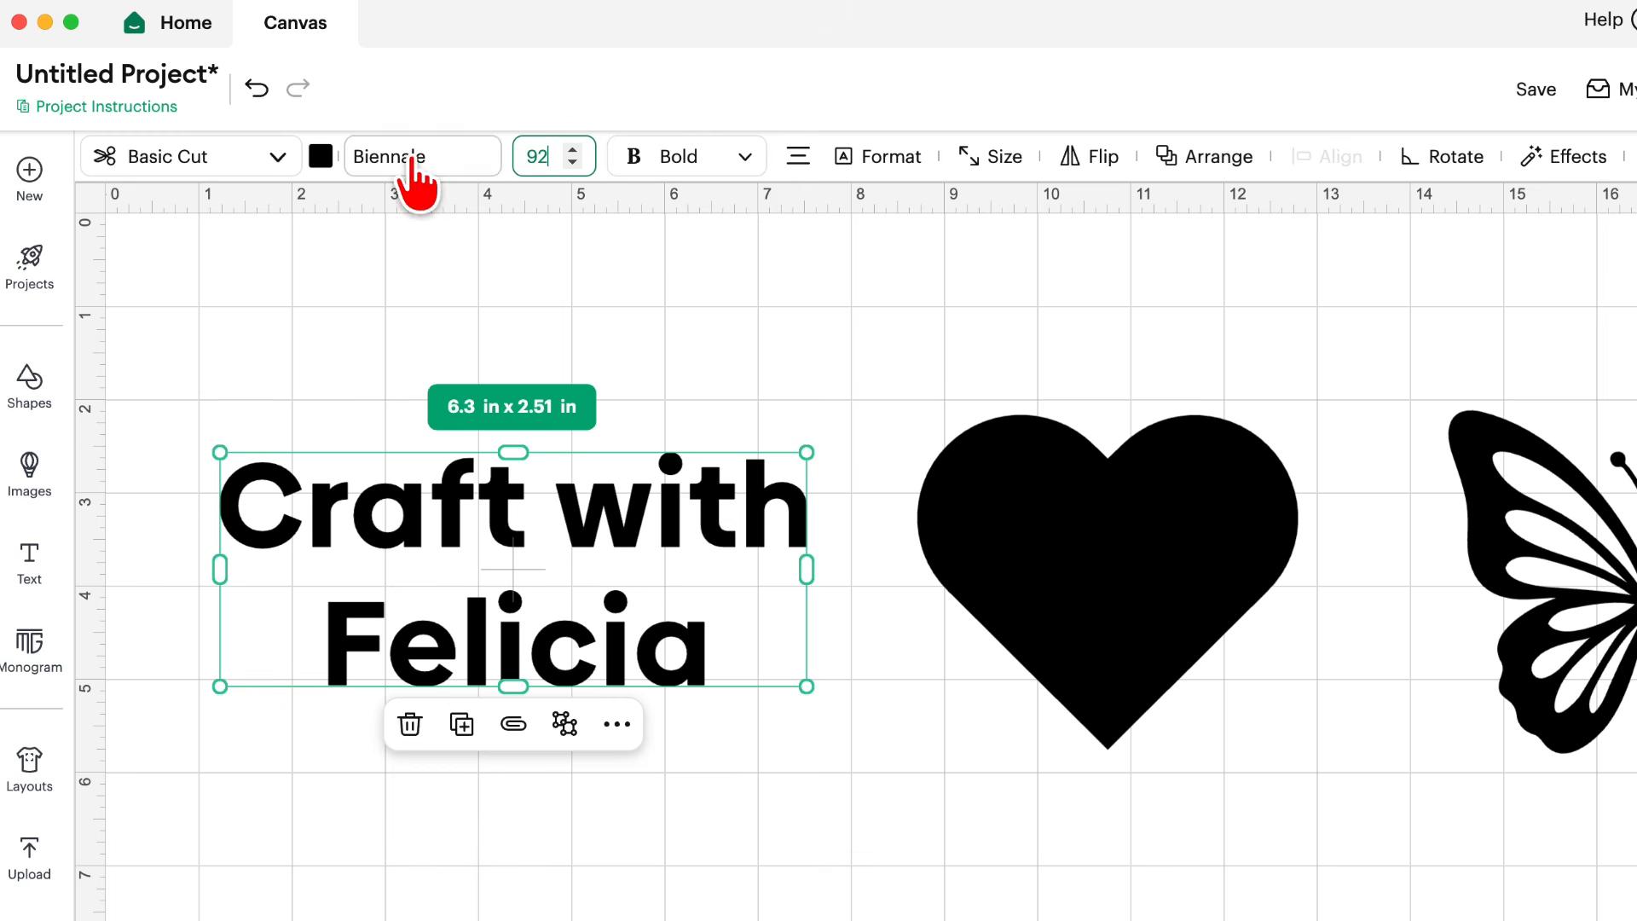
pyautogui.click(748, 160)
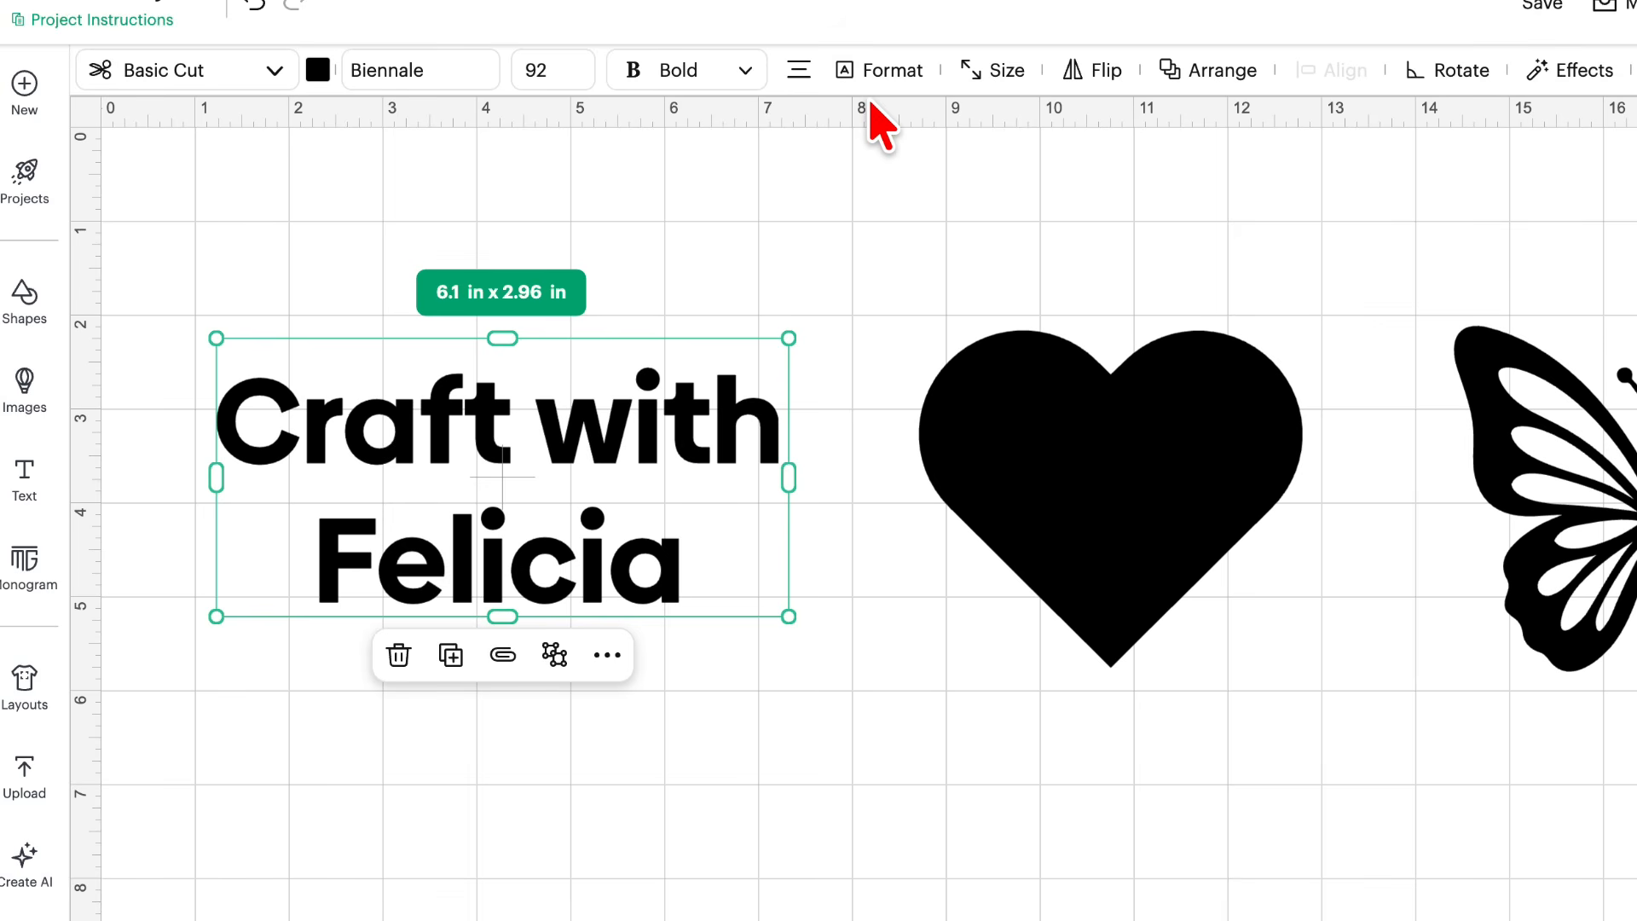
# Cycle the text's alignment through right and left back to centred.
pyautogui.click(801, 75)
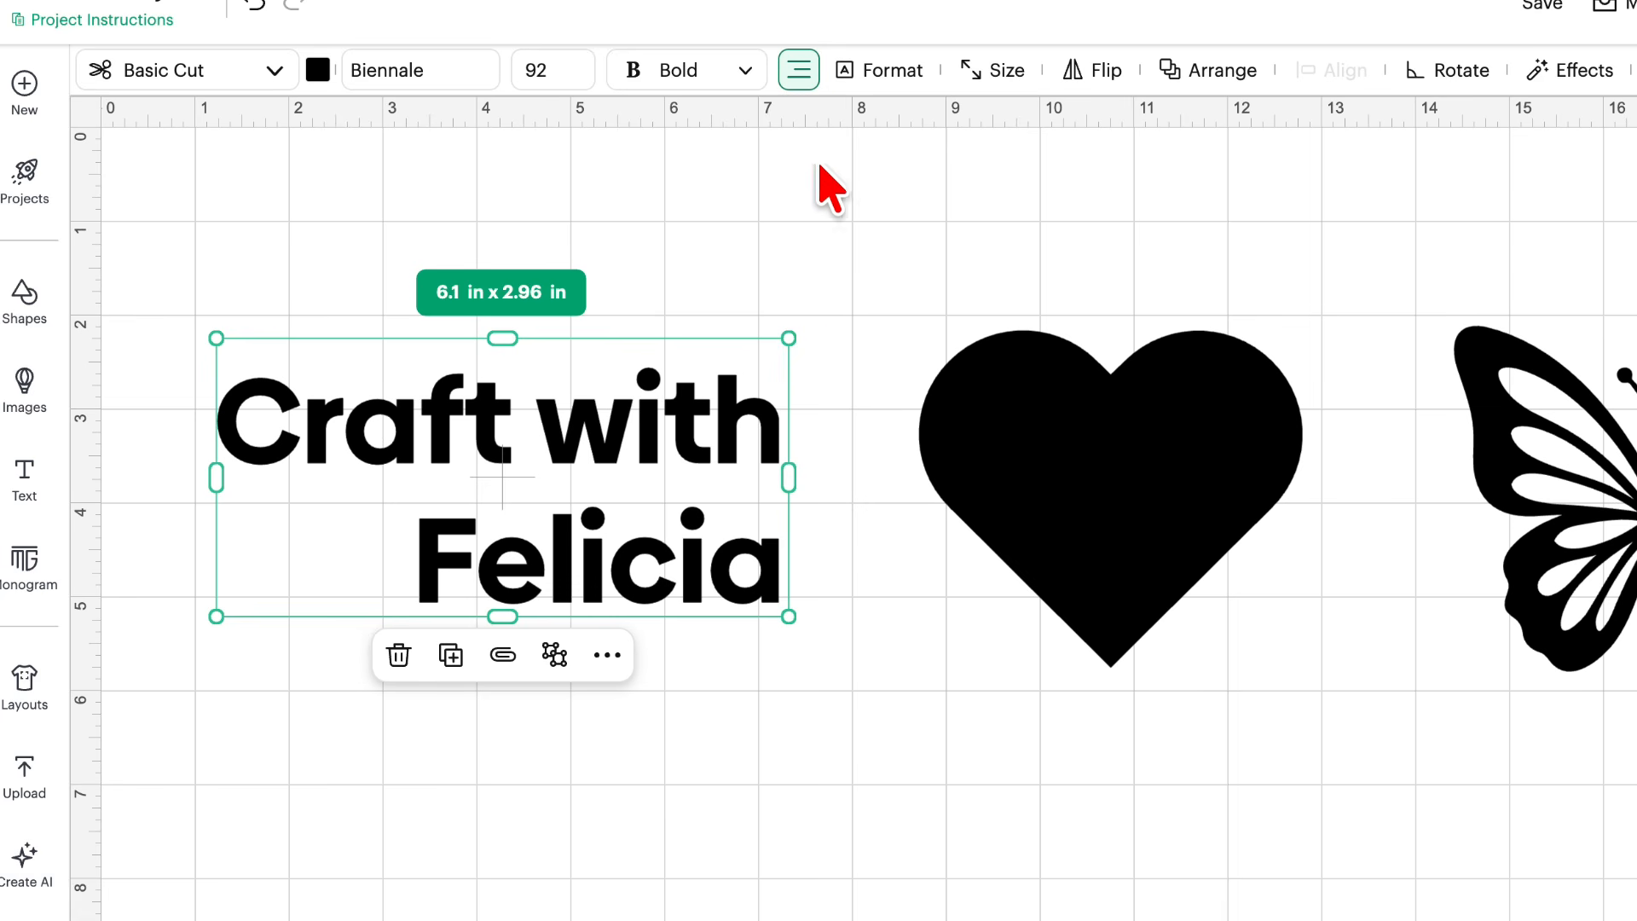
pyautogui.click(799, 69)
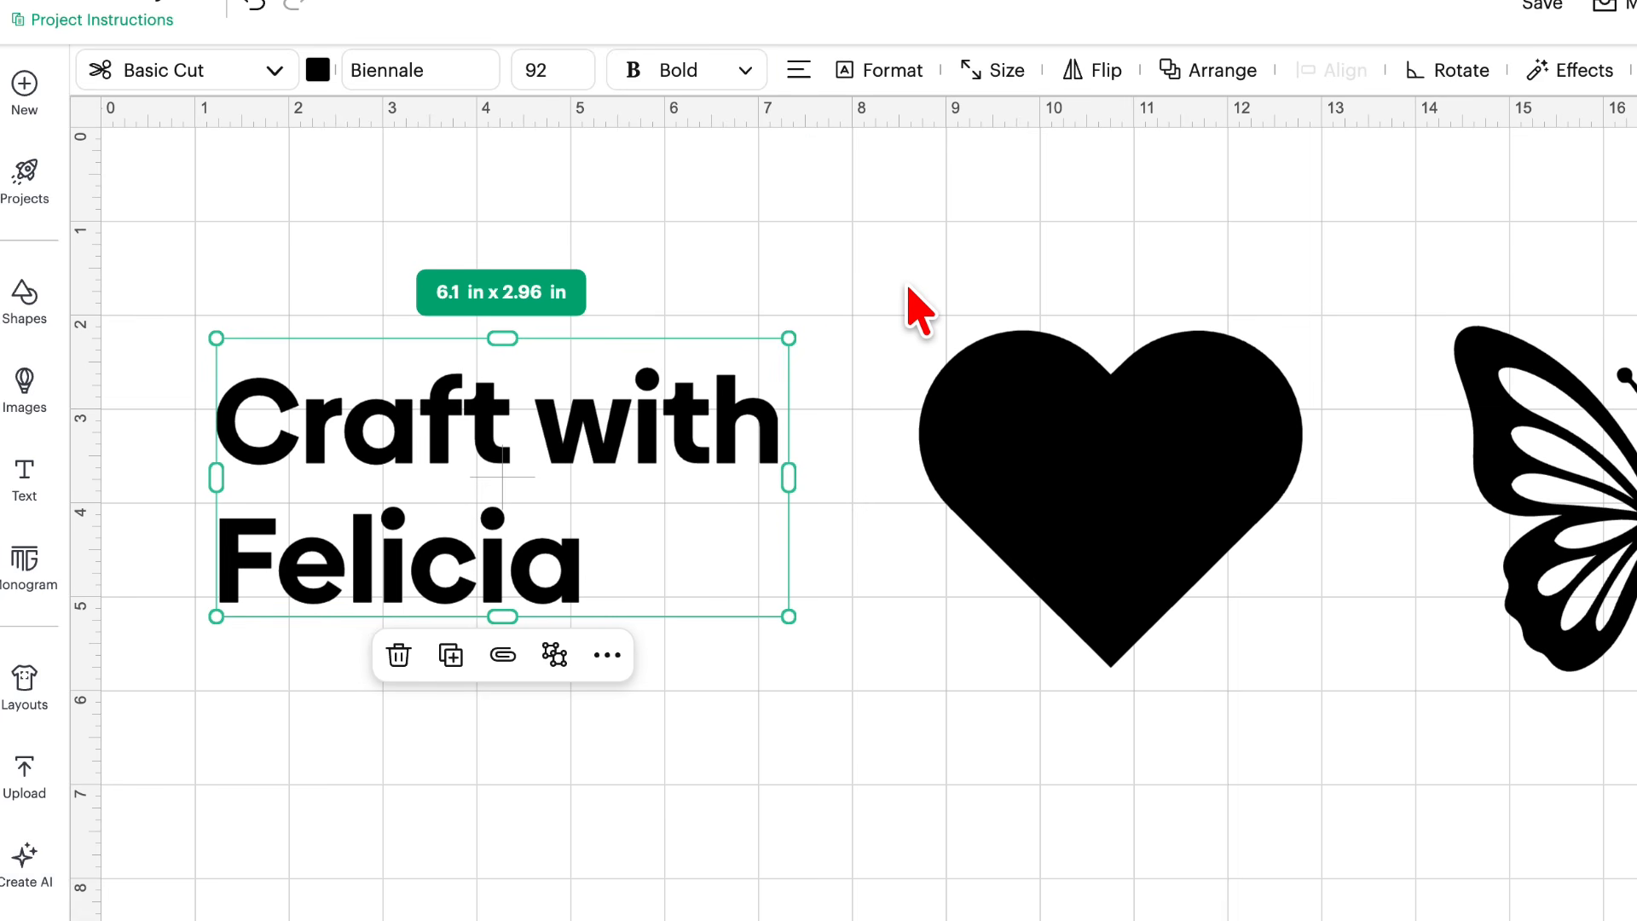
pyautogui.click(798, 70)
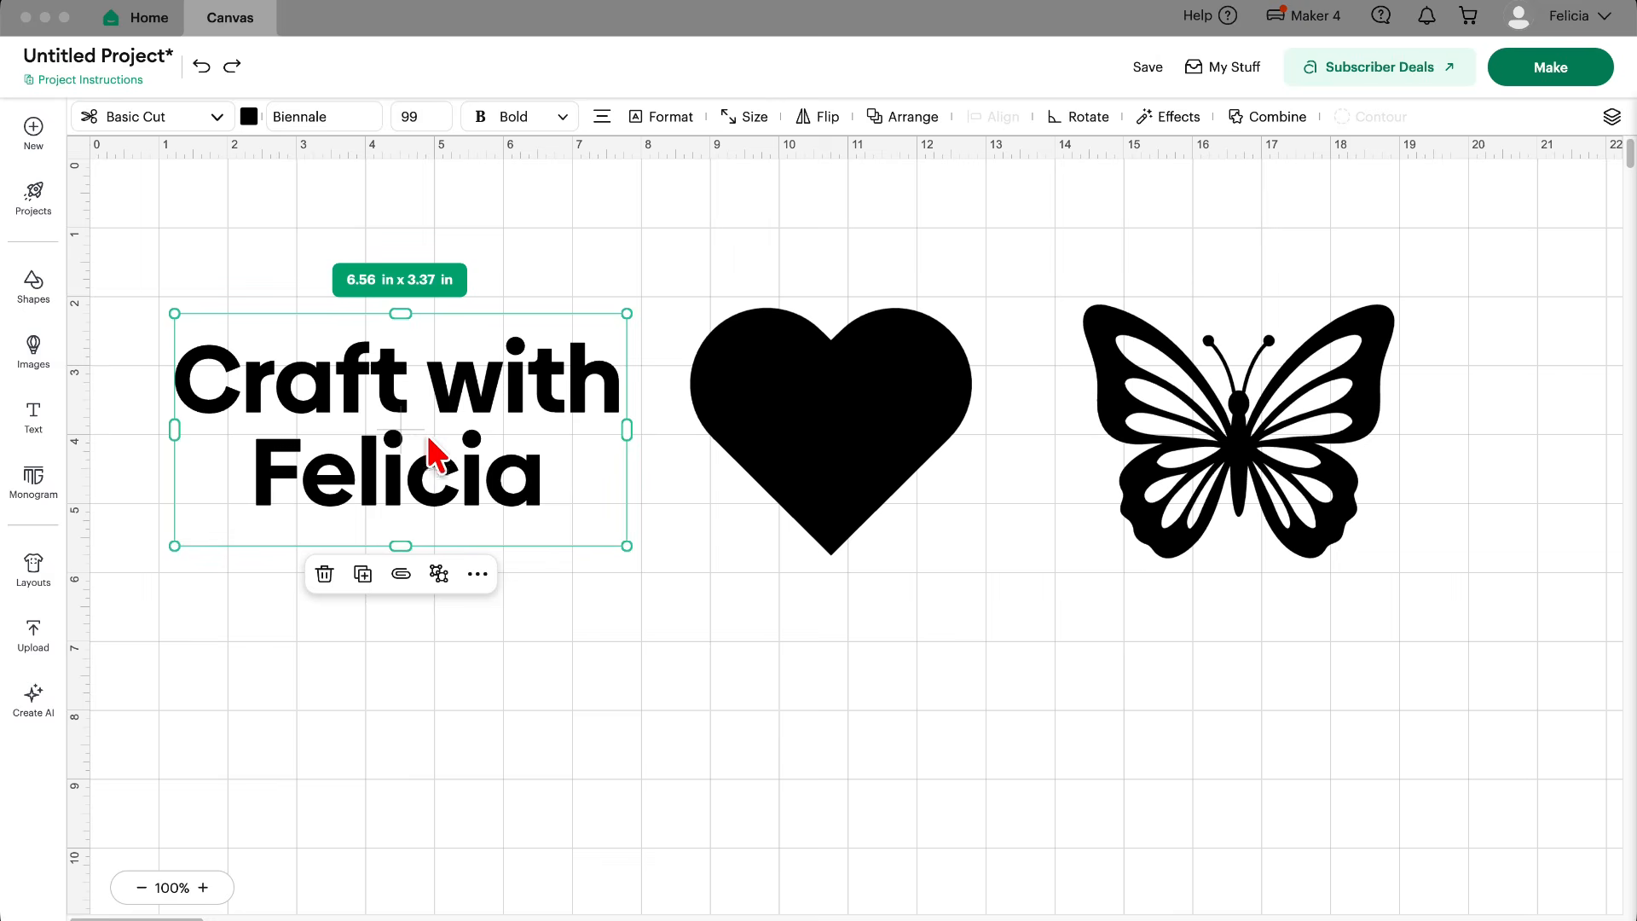
# Select the heart, the butterfly and the text in turn to compare their editing options.
pyautogui.click(733, 402)
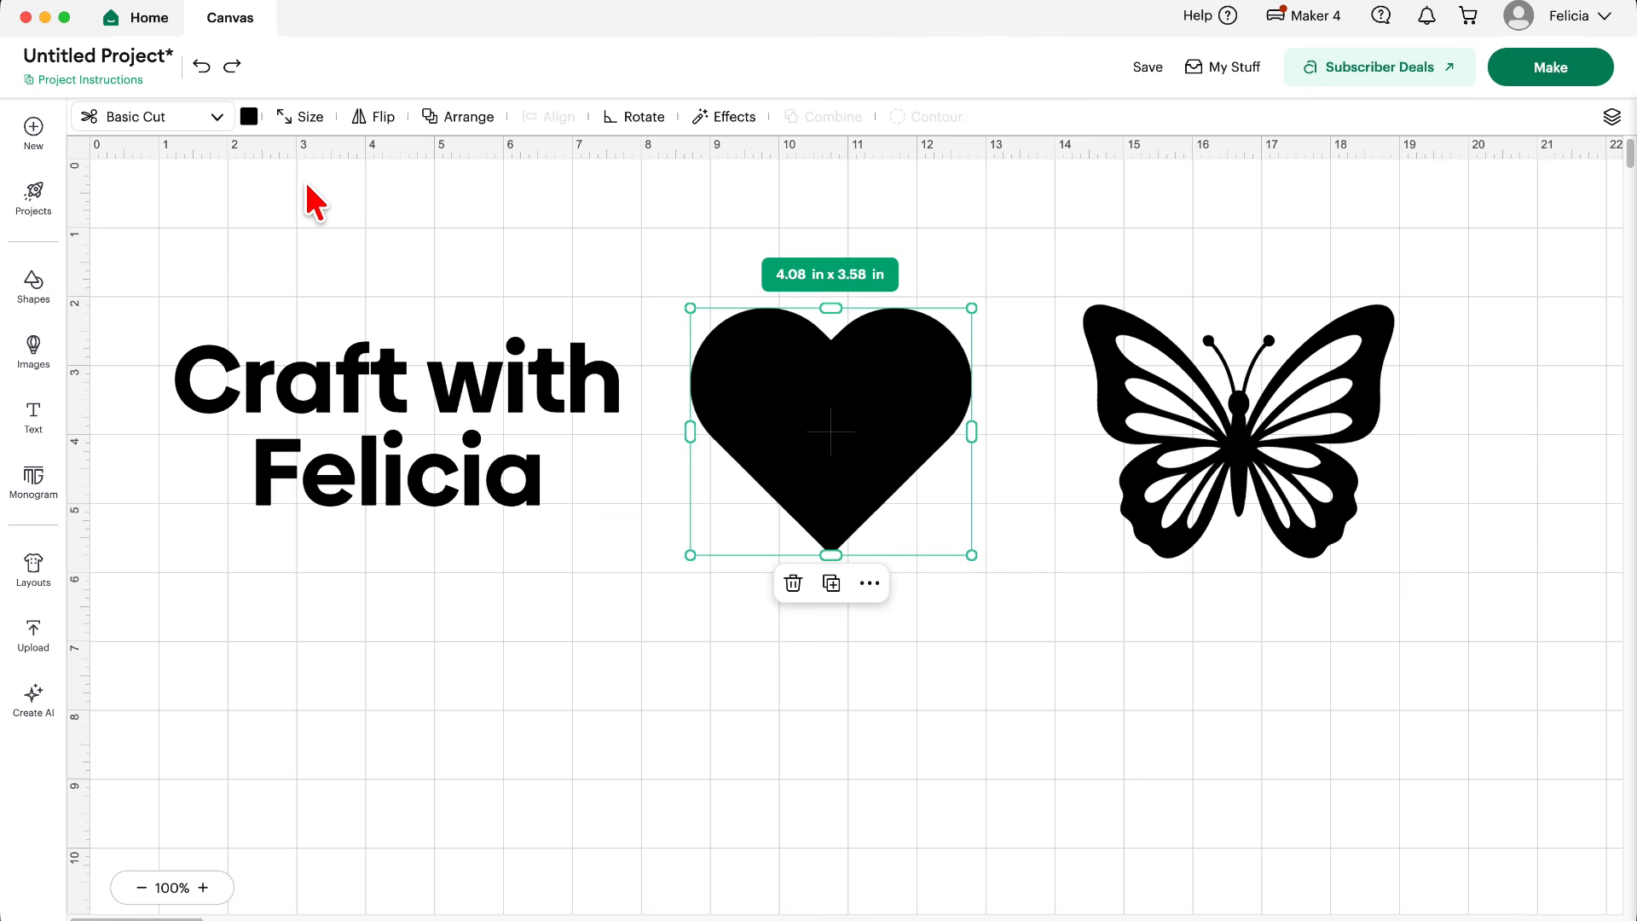
pyautogui.click(1245, 442)
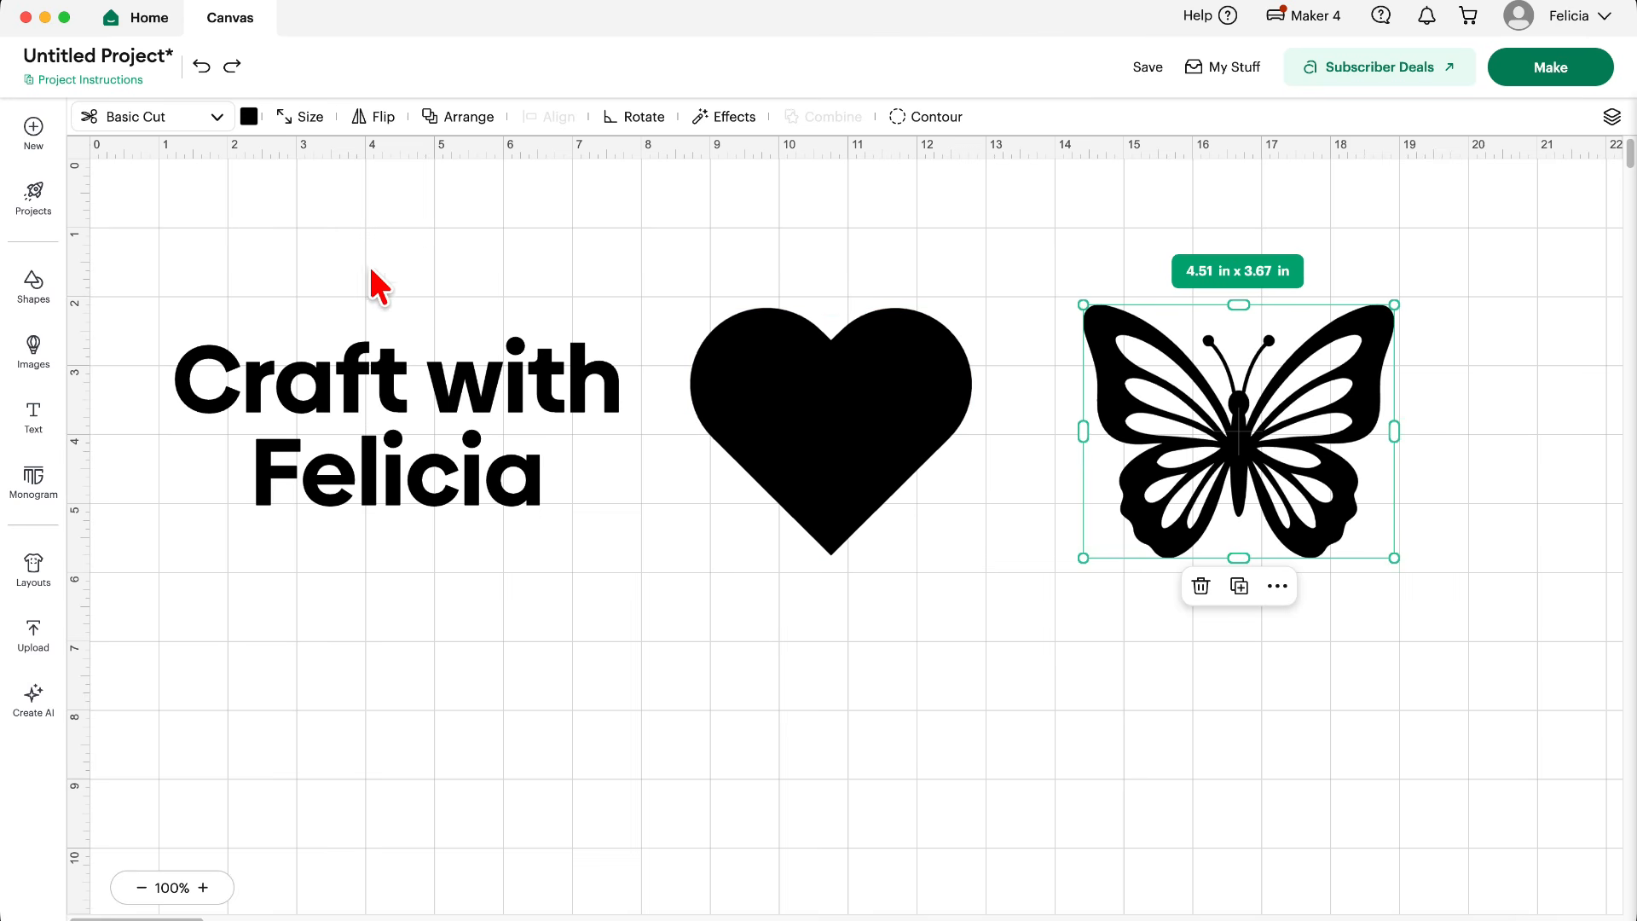
pyautogui.click(514, 396)
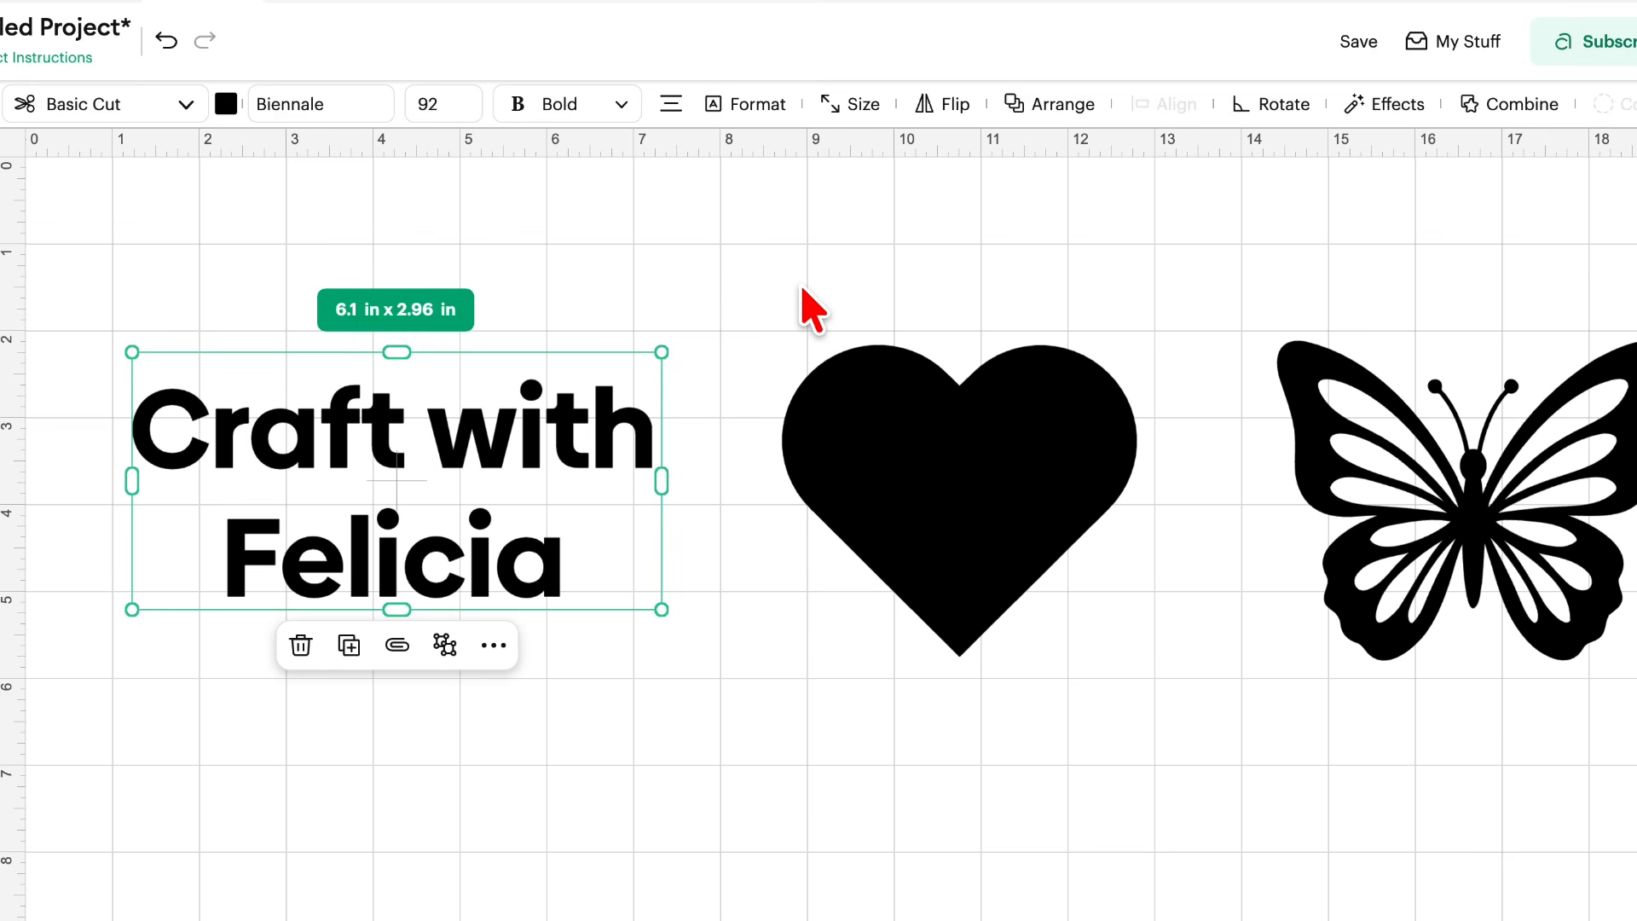
# Try different letter and line spacing in the text's format settings, returning them to 0 and -2.5.
pyautogui.click(755, 105)
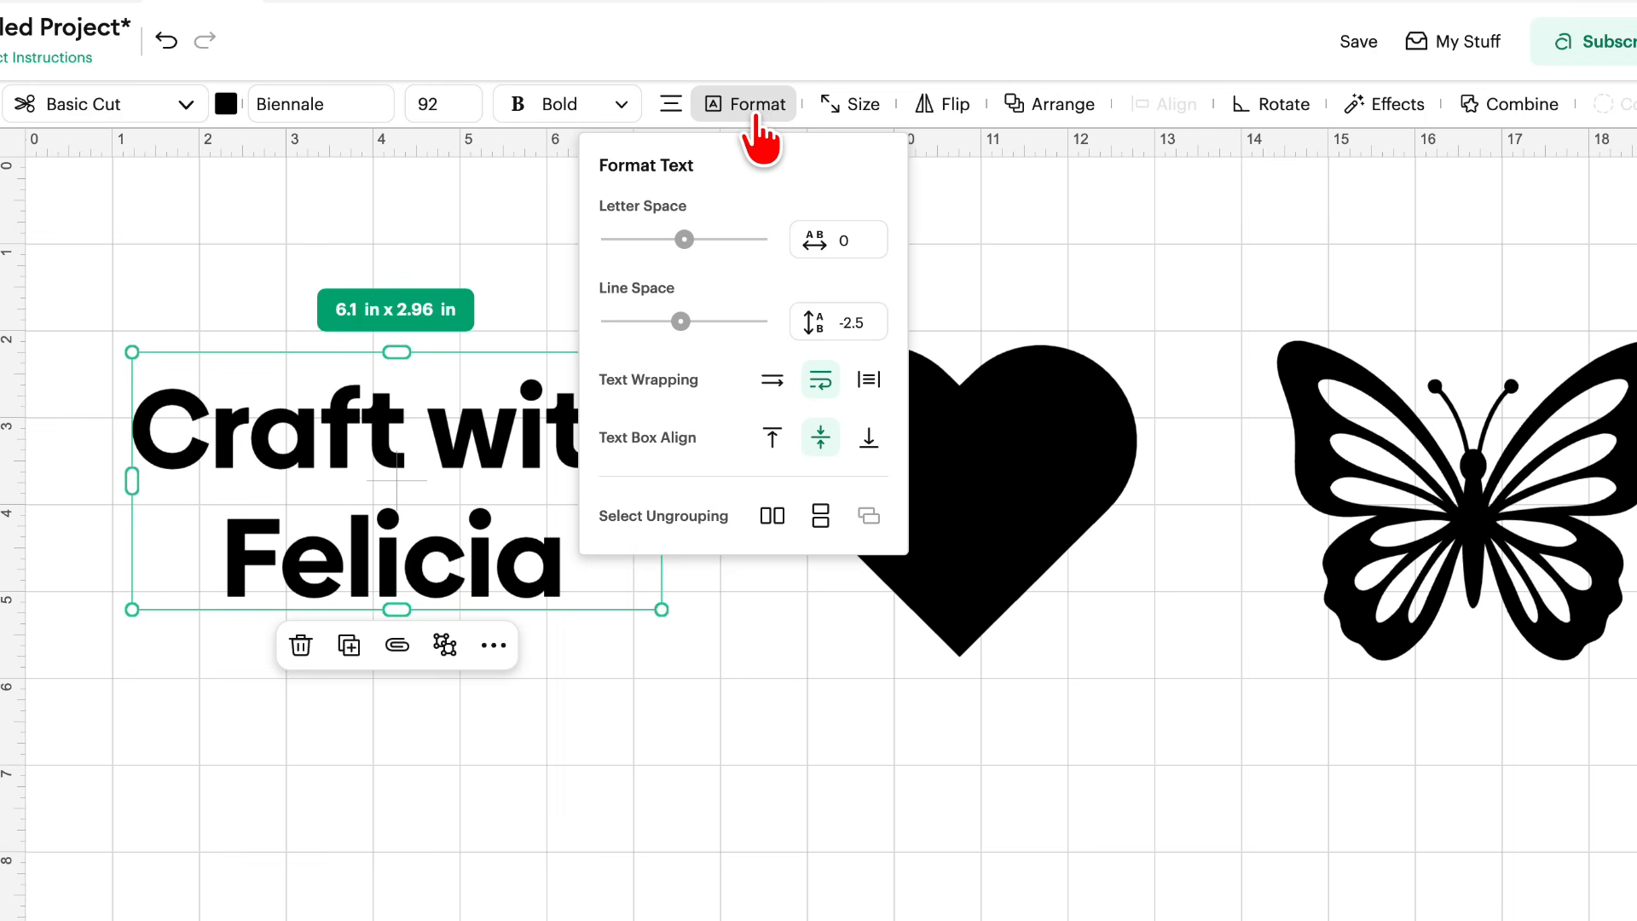
pyautogui.click(685, 239)
pyautogui.moveTo(686, 242); pyautogui.dragTo(685, 242)
pyautogui.moveTo(685, 241); pyautogui.dragTo(685, 242)
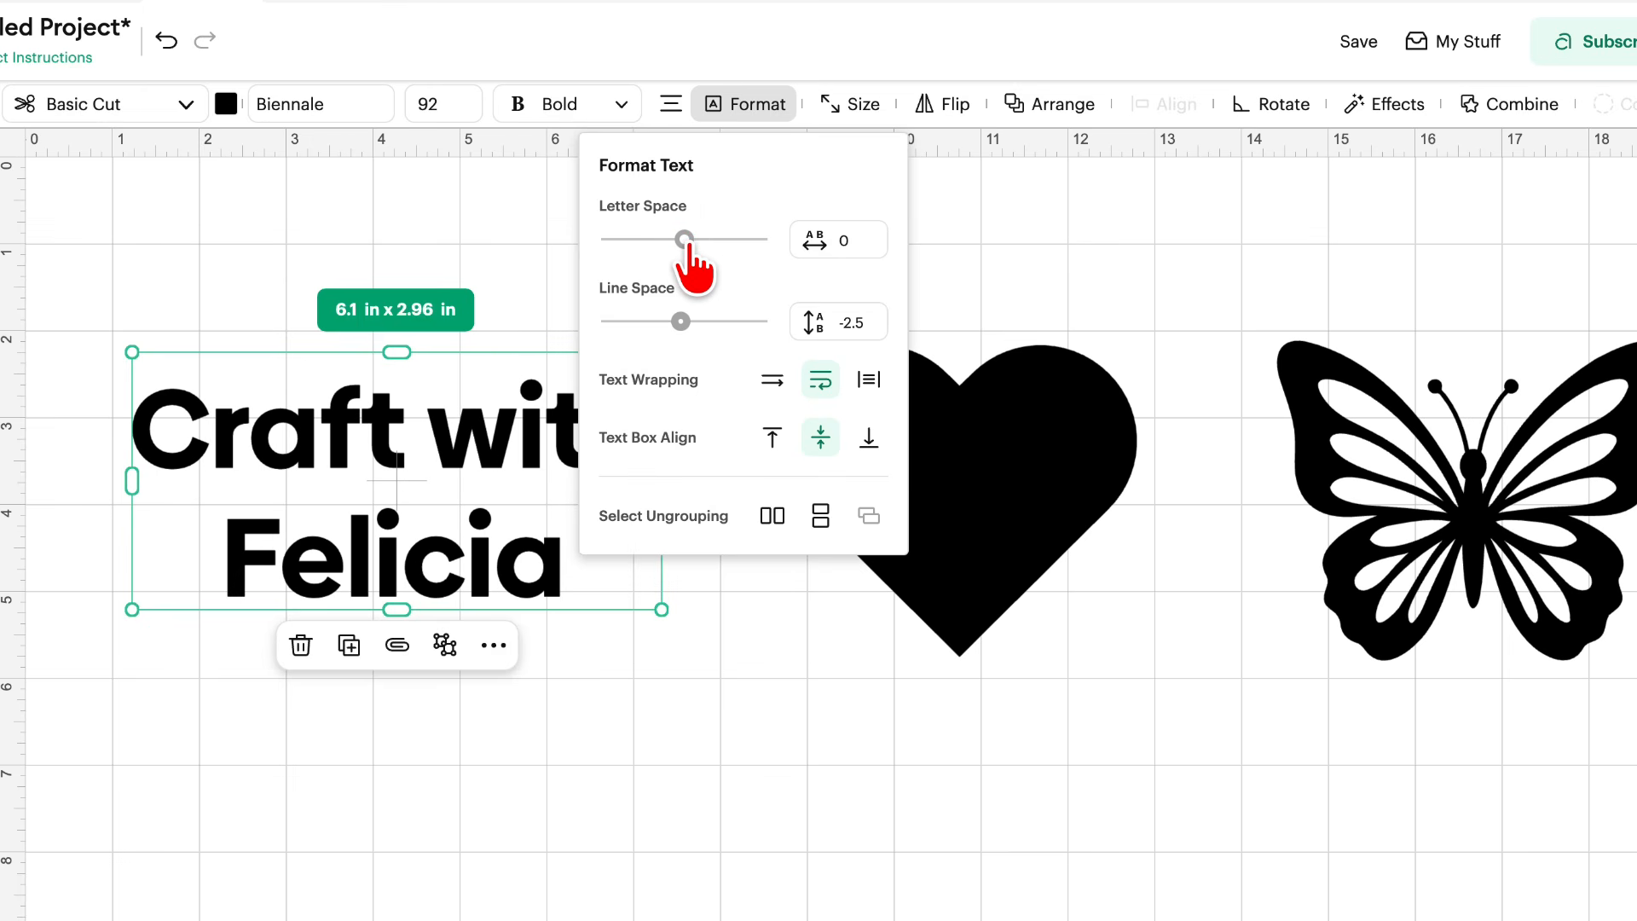
pyautogui.moveTo(682, 323); pyautogui.dragTo(679, 322)
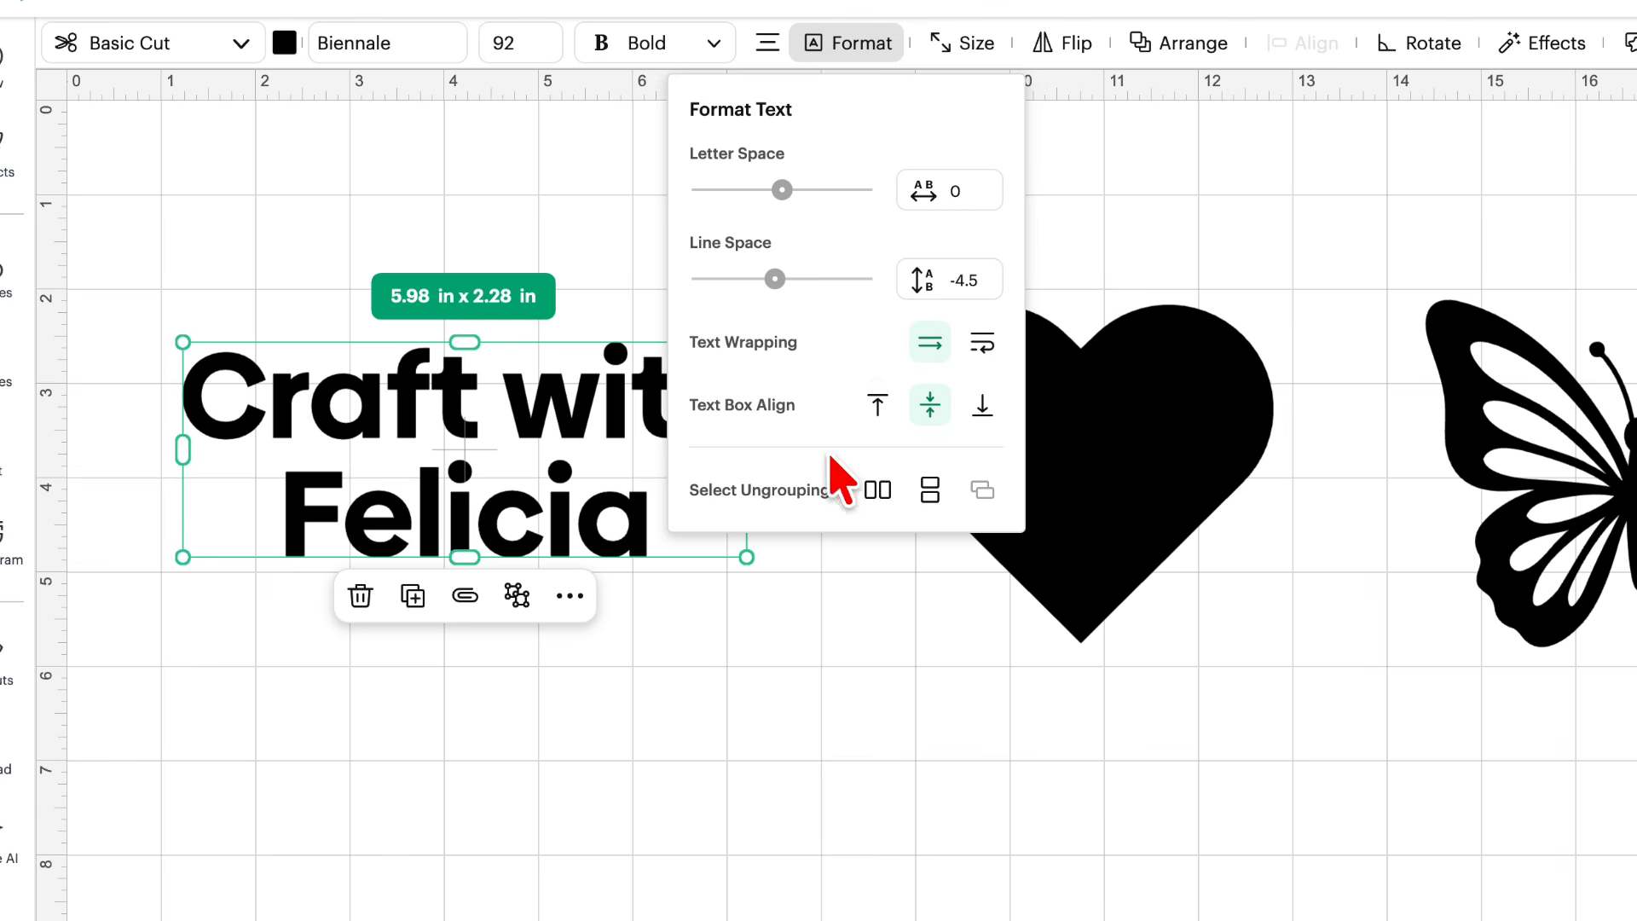
# Add the word "hello" to the end of the text's second line.
pyautogui.doubleClick(635, 466)
pyautogui.click(651, 507)
pyautogui.doubleClick(641, 507)
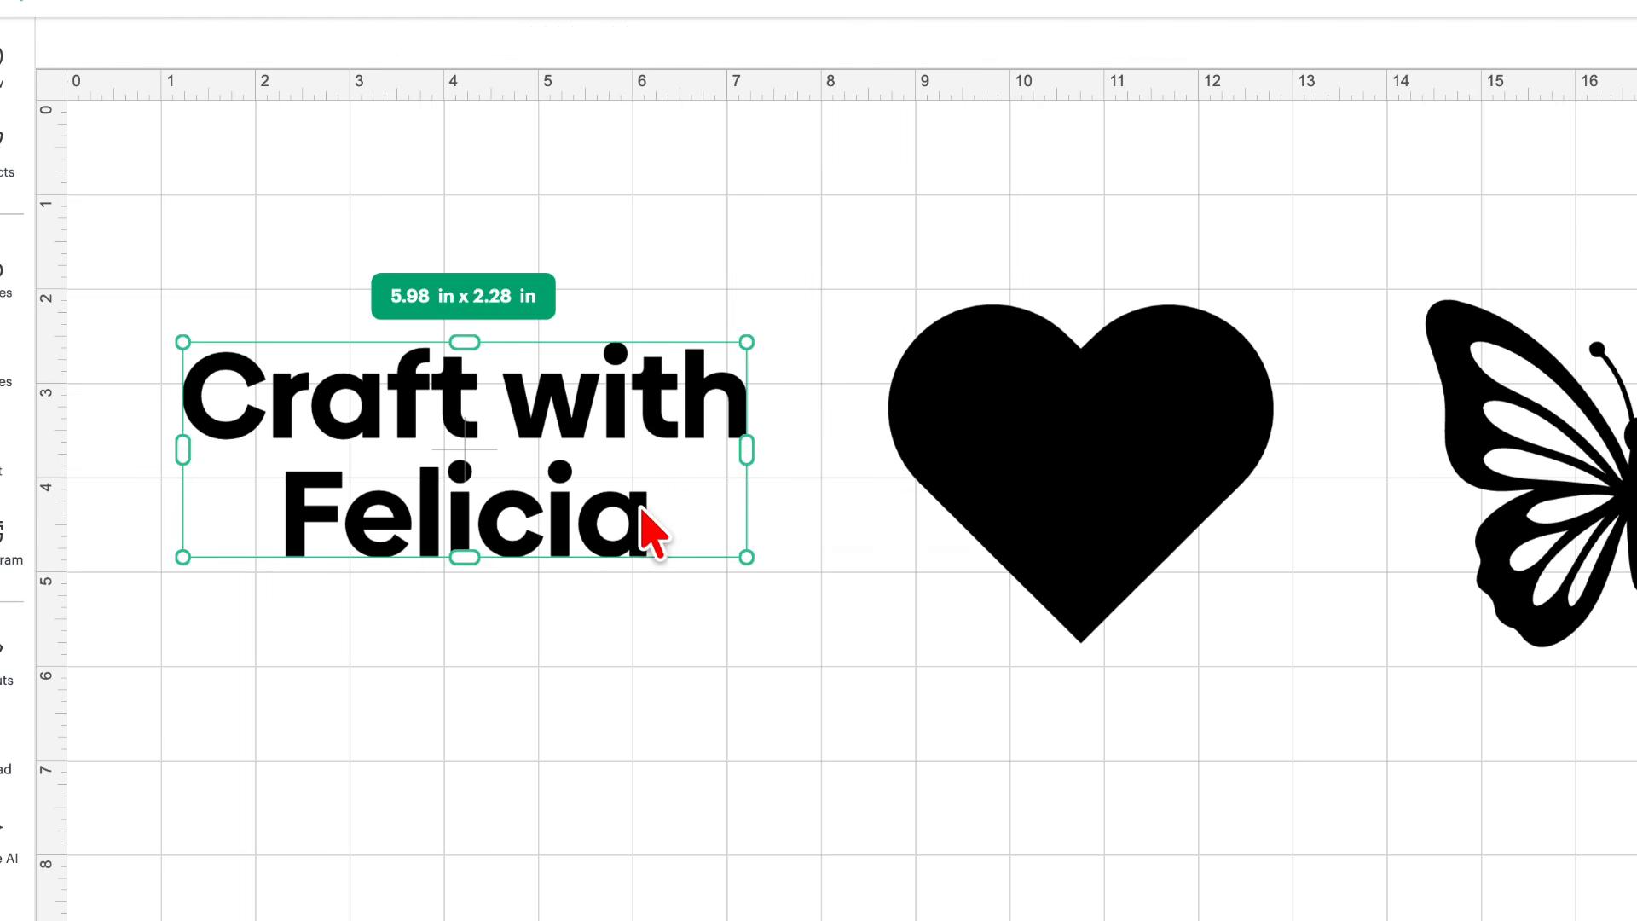
pyautogui.click(661, 537)
pyautogui.write('hello')
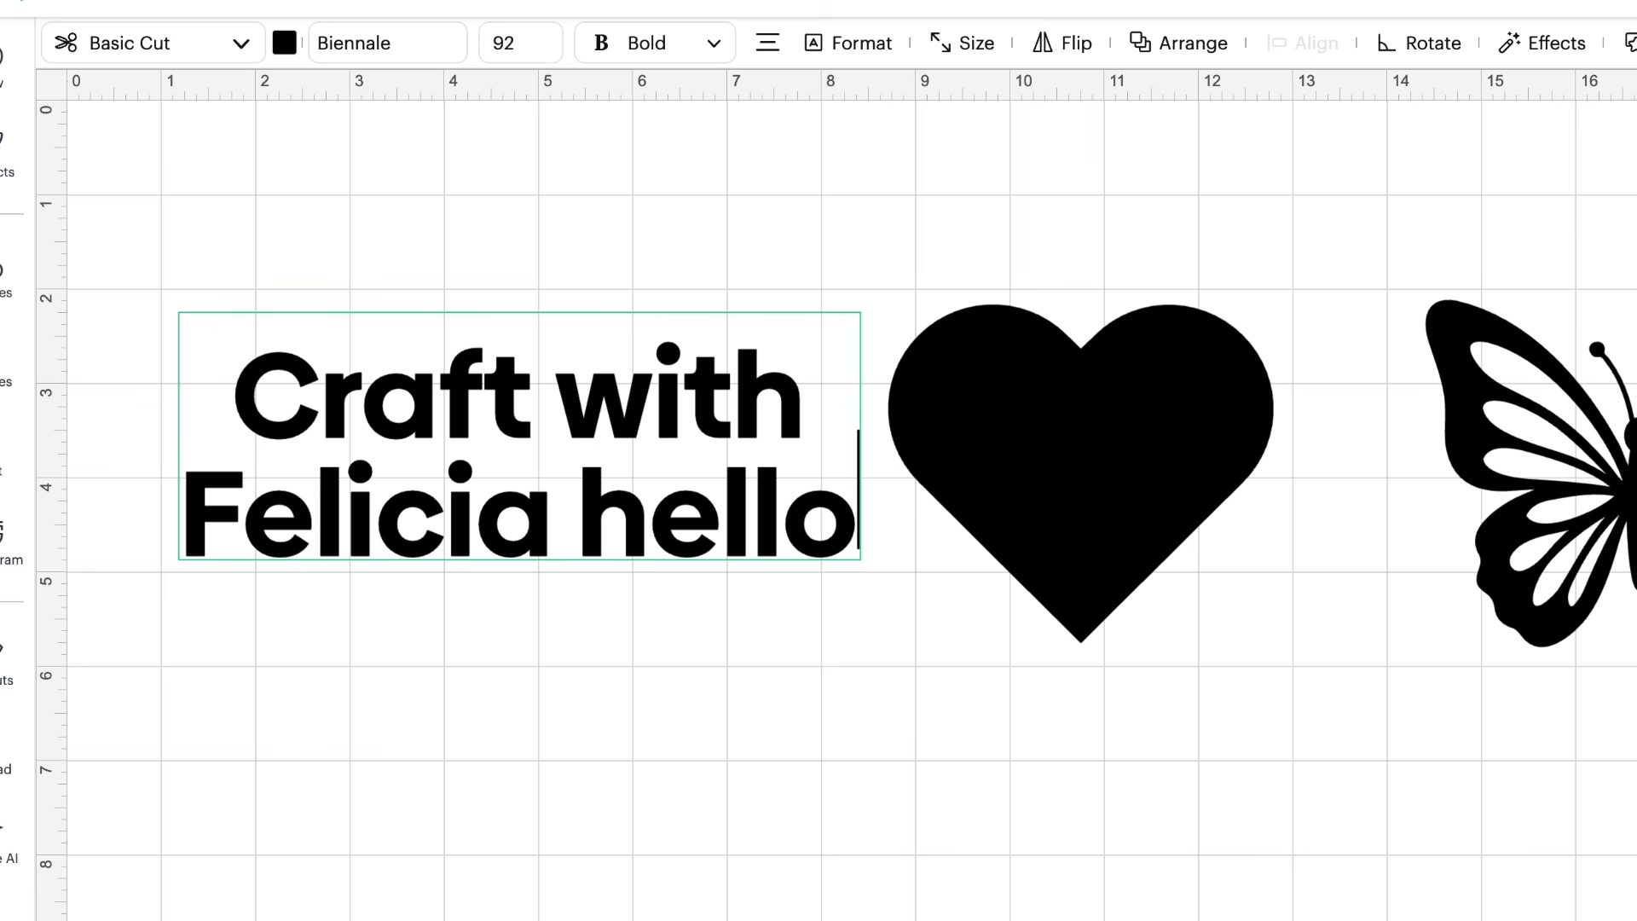
# Delete the word "hello" from the end of the text.
pyautogui.press('BackSpace')
pyautogui.press('BackSpace')
pyautogui.press('BackSpace')
pyautogui.press('BackSpace')
pyautogui.press('BackSpace')
pyautogui.press('BackSpace')
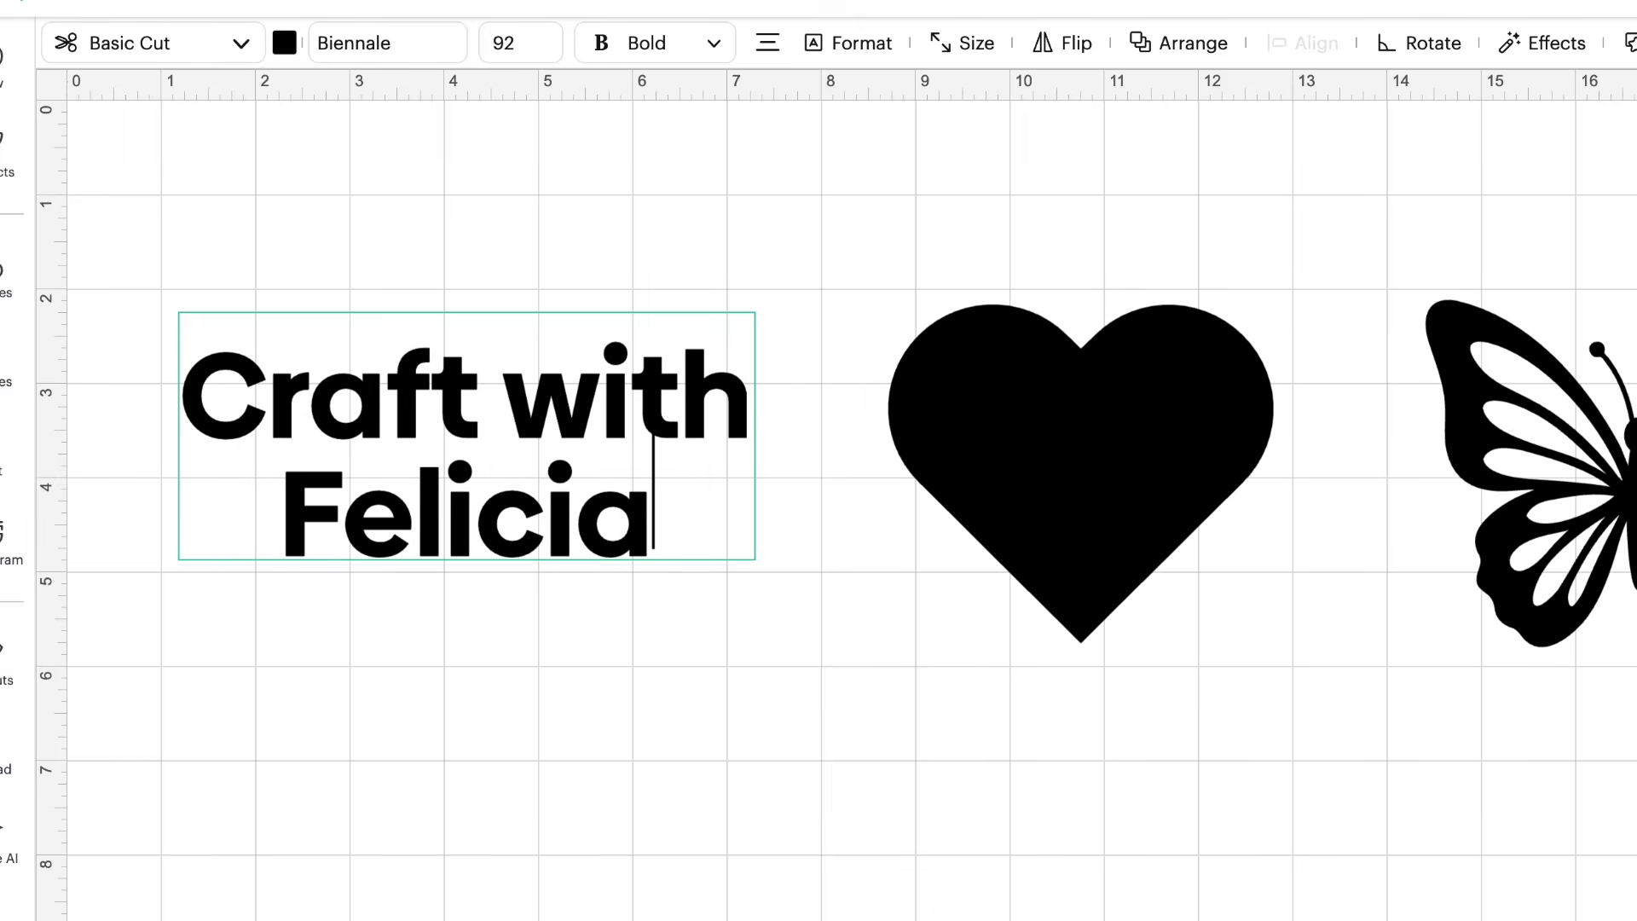
# Turn on text wrapping for the text and add the word "hello" at its end.
pyautogui.click(850, 43)
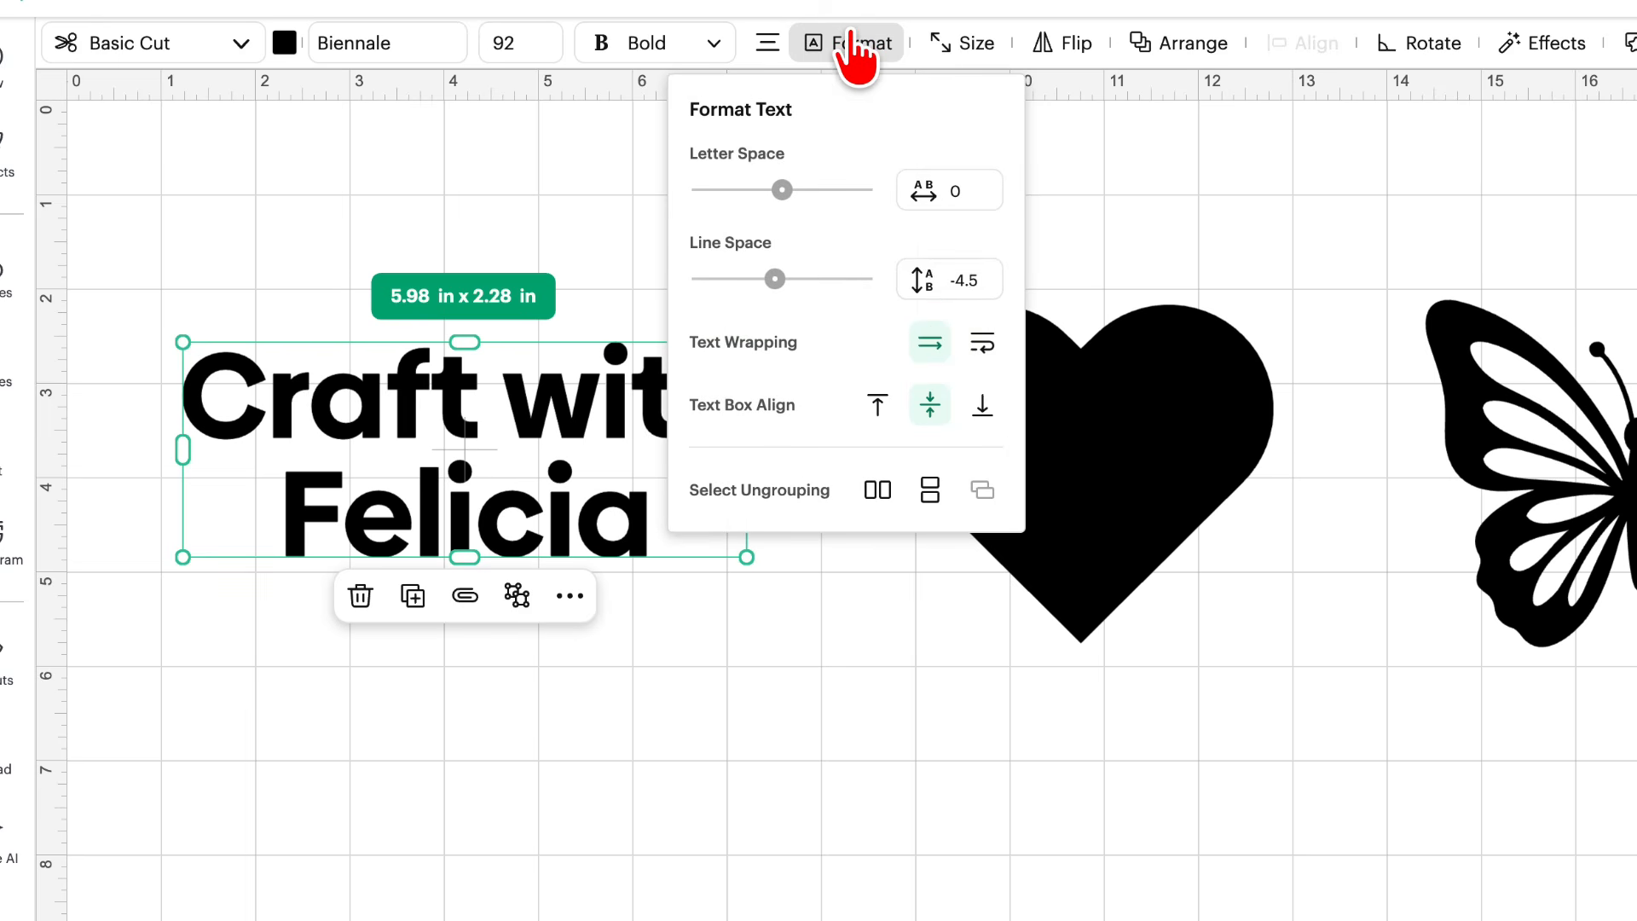
pyautogui.click(983, 341)
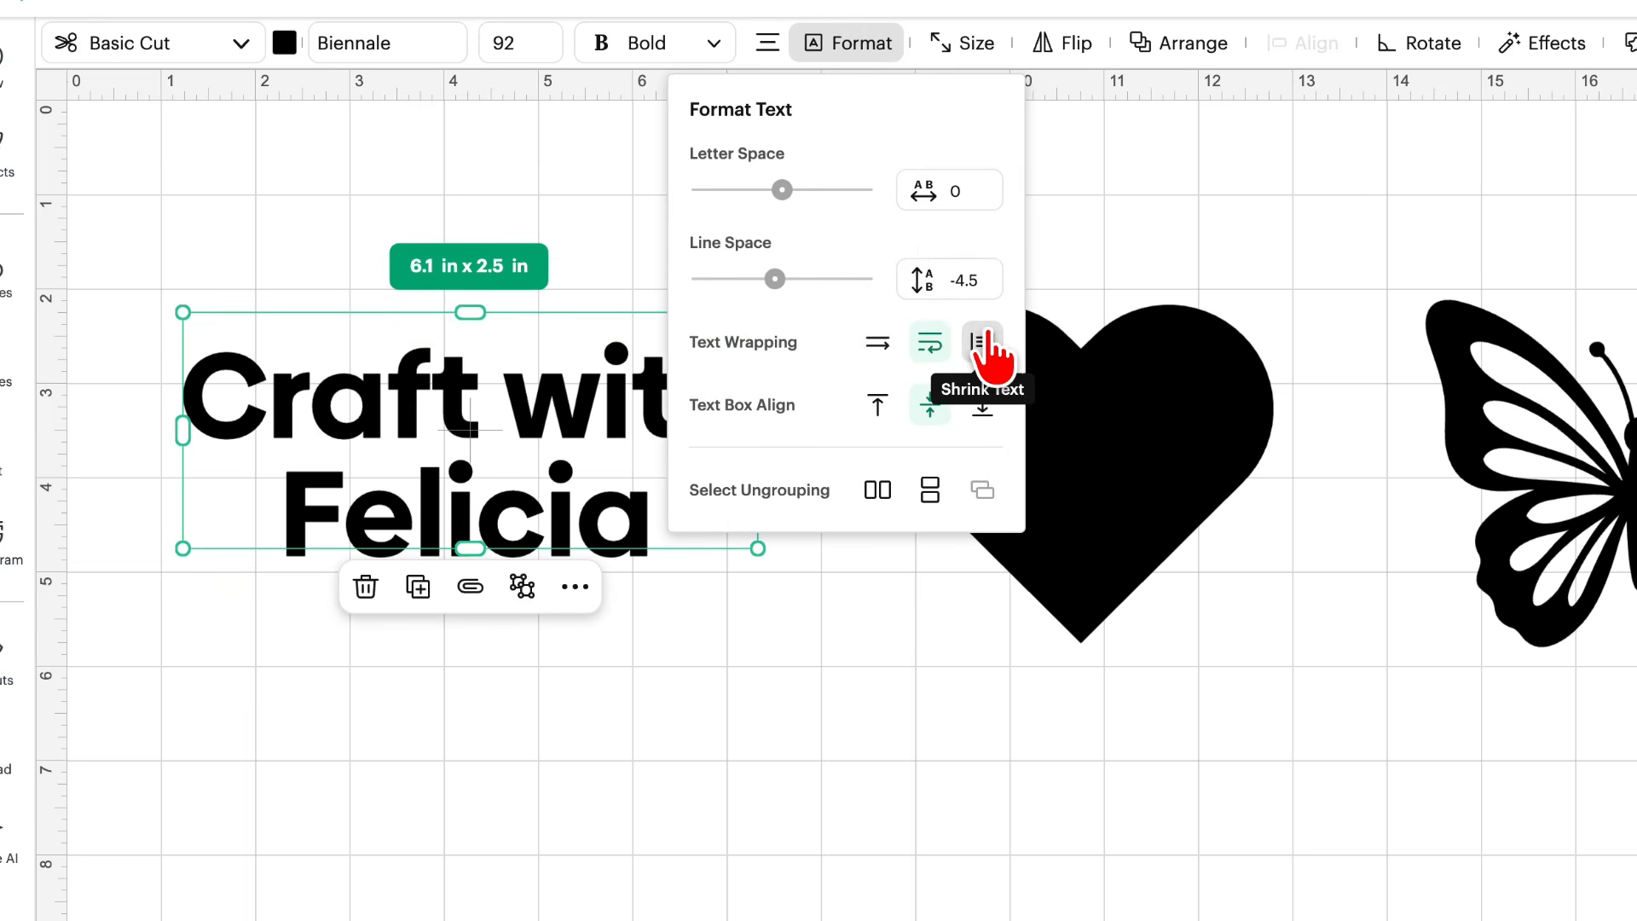
pyautogui.click(655, 494)
pyautogui.doubleClick(650, 502)
pyautogui.click(668, 504)
pyautogui.write('hell')
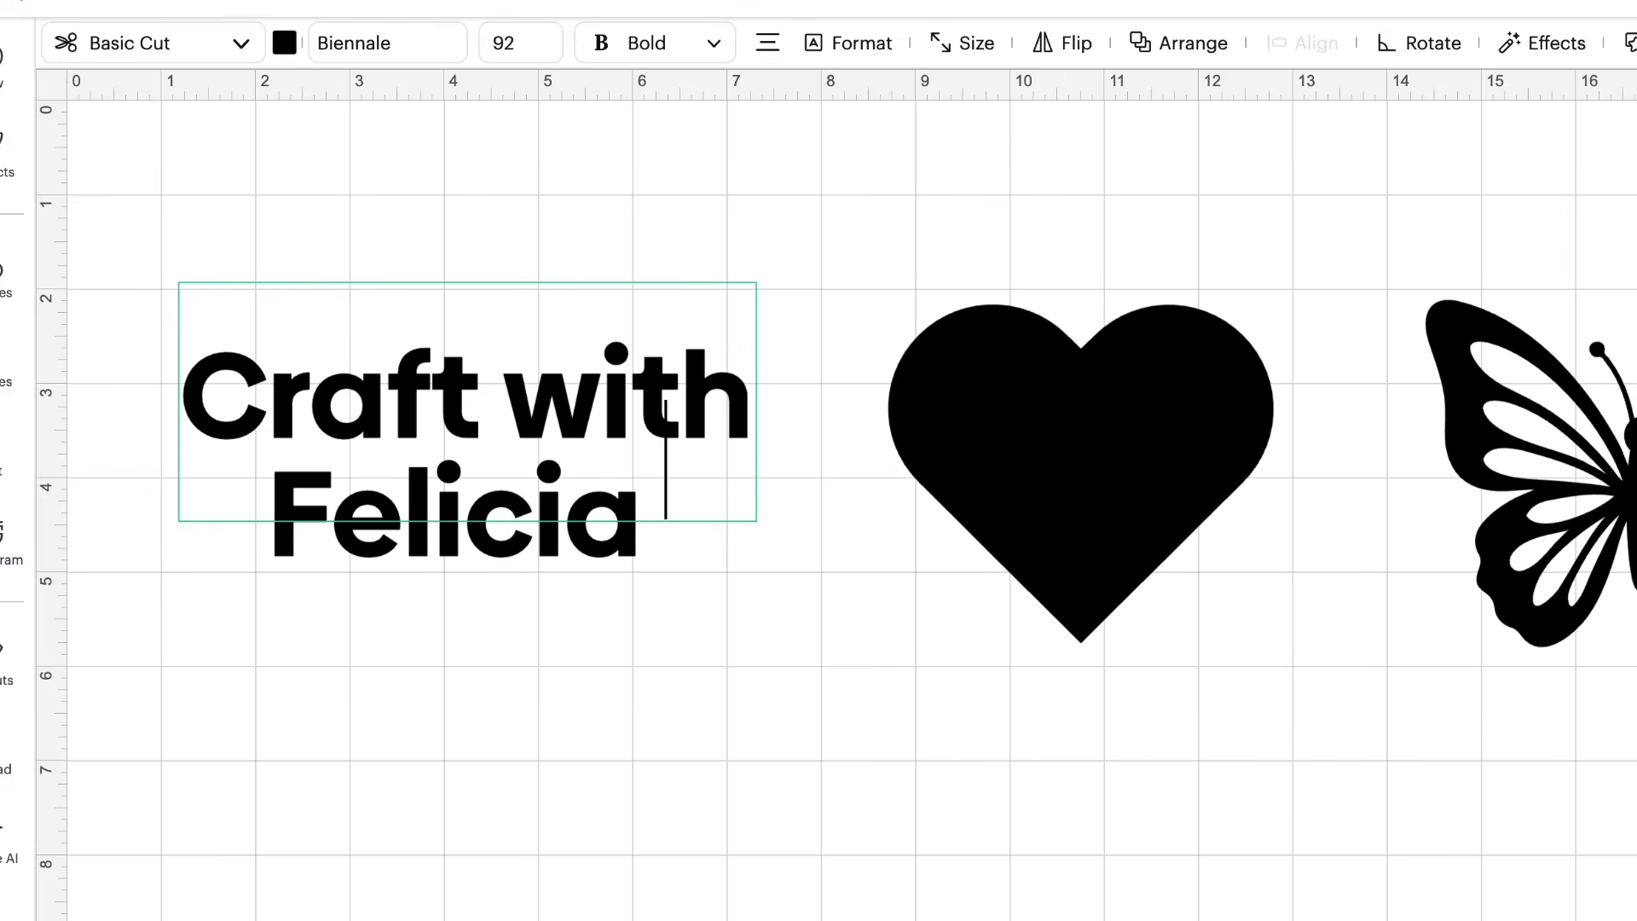
pyautogui.write('o')
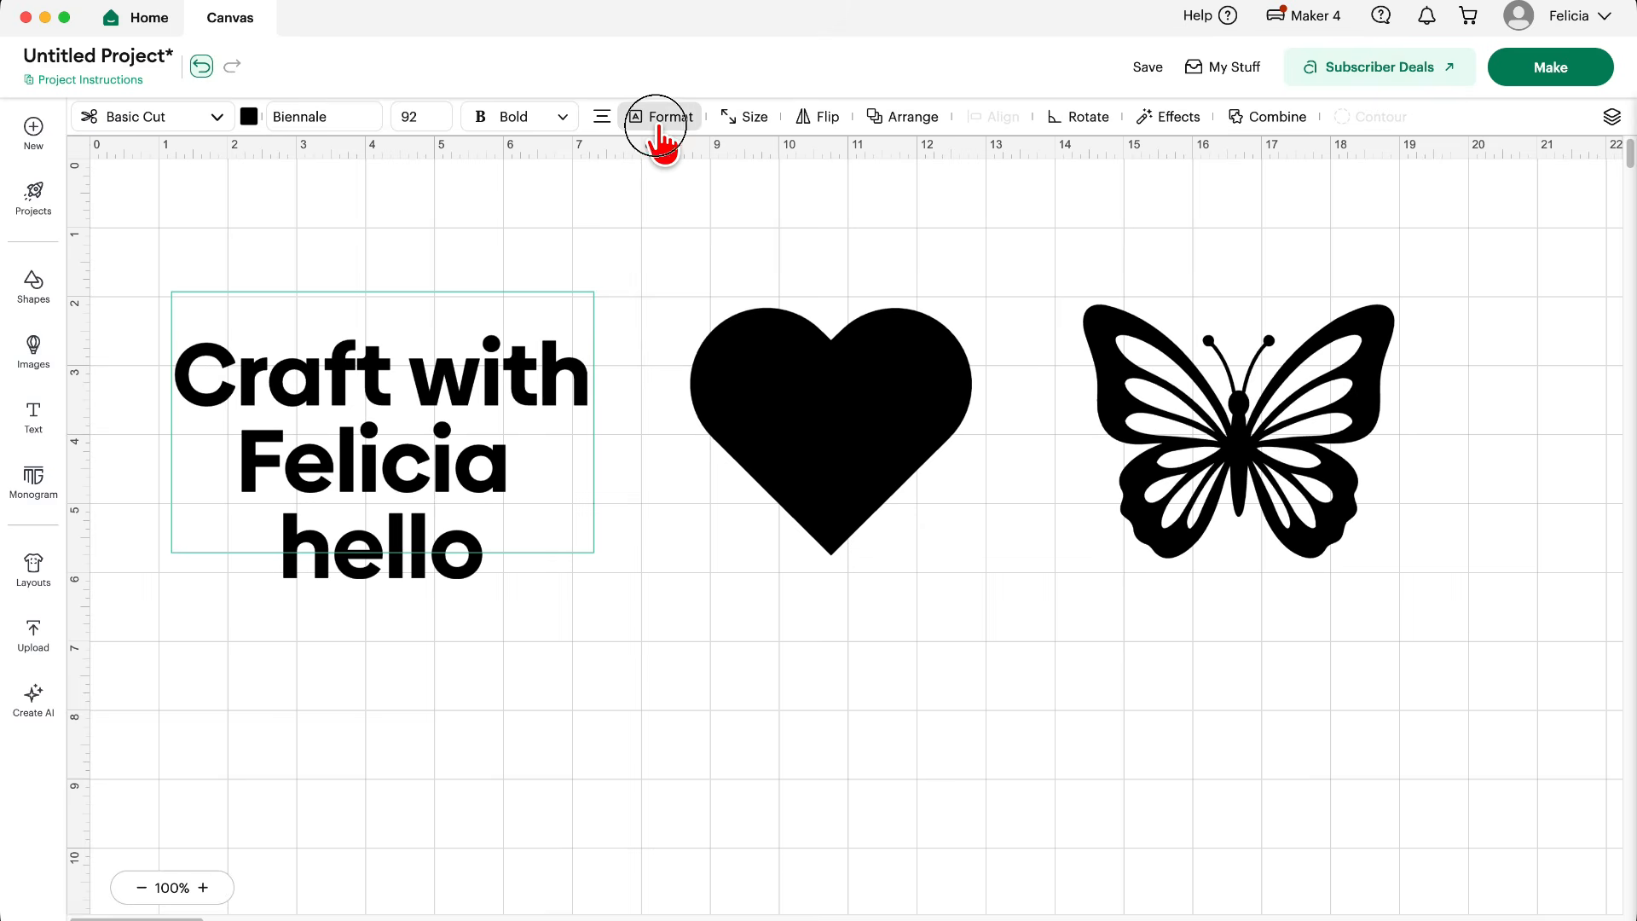
# Align the text to the top of its box and extend the box to about 5.27 in tall.
pyautogui.click(658, 119)
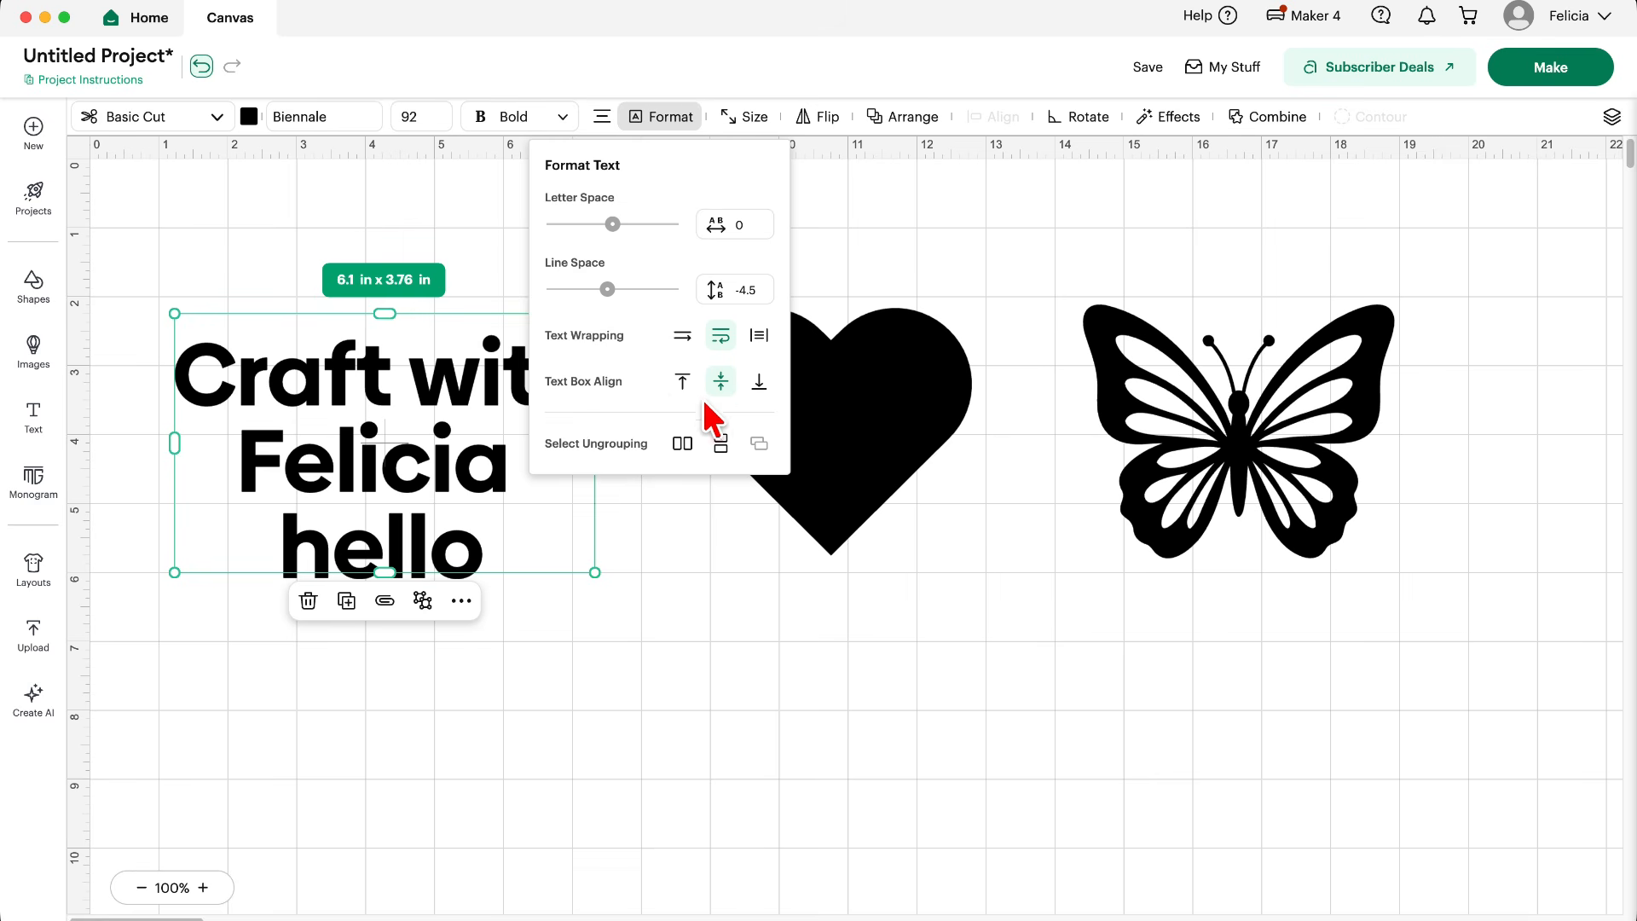
pyautogui.click(682, 382)
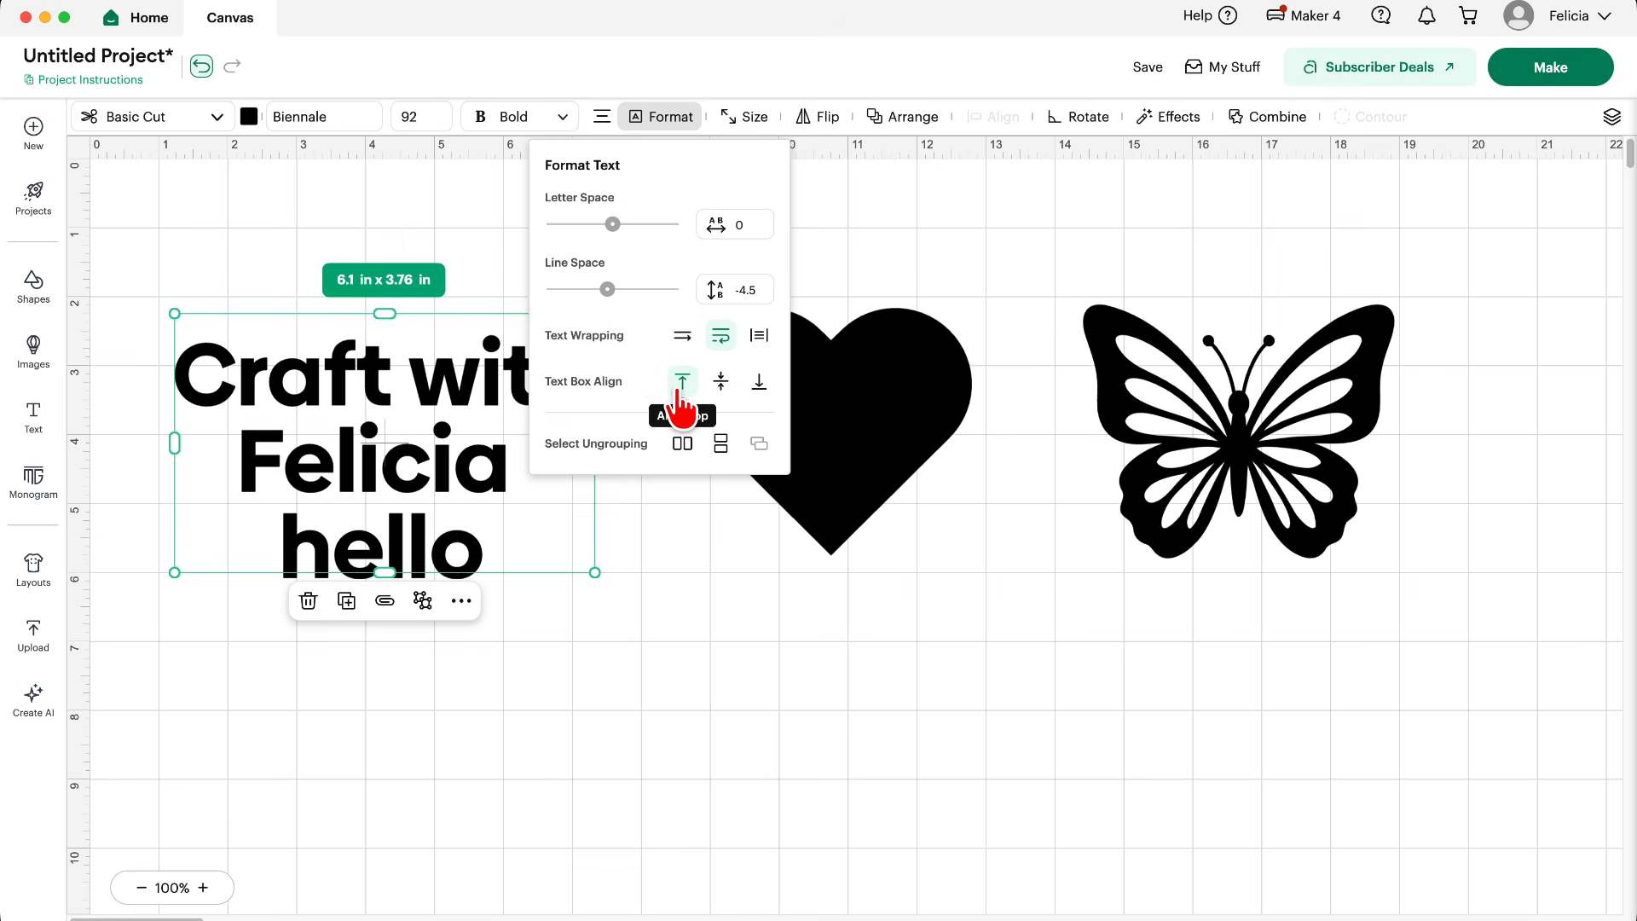
pyautogui.moveTo(381, 567); pyautogui.dragTo(359, 673)
pyautogui.click(497, 667)
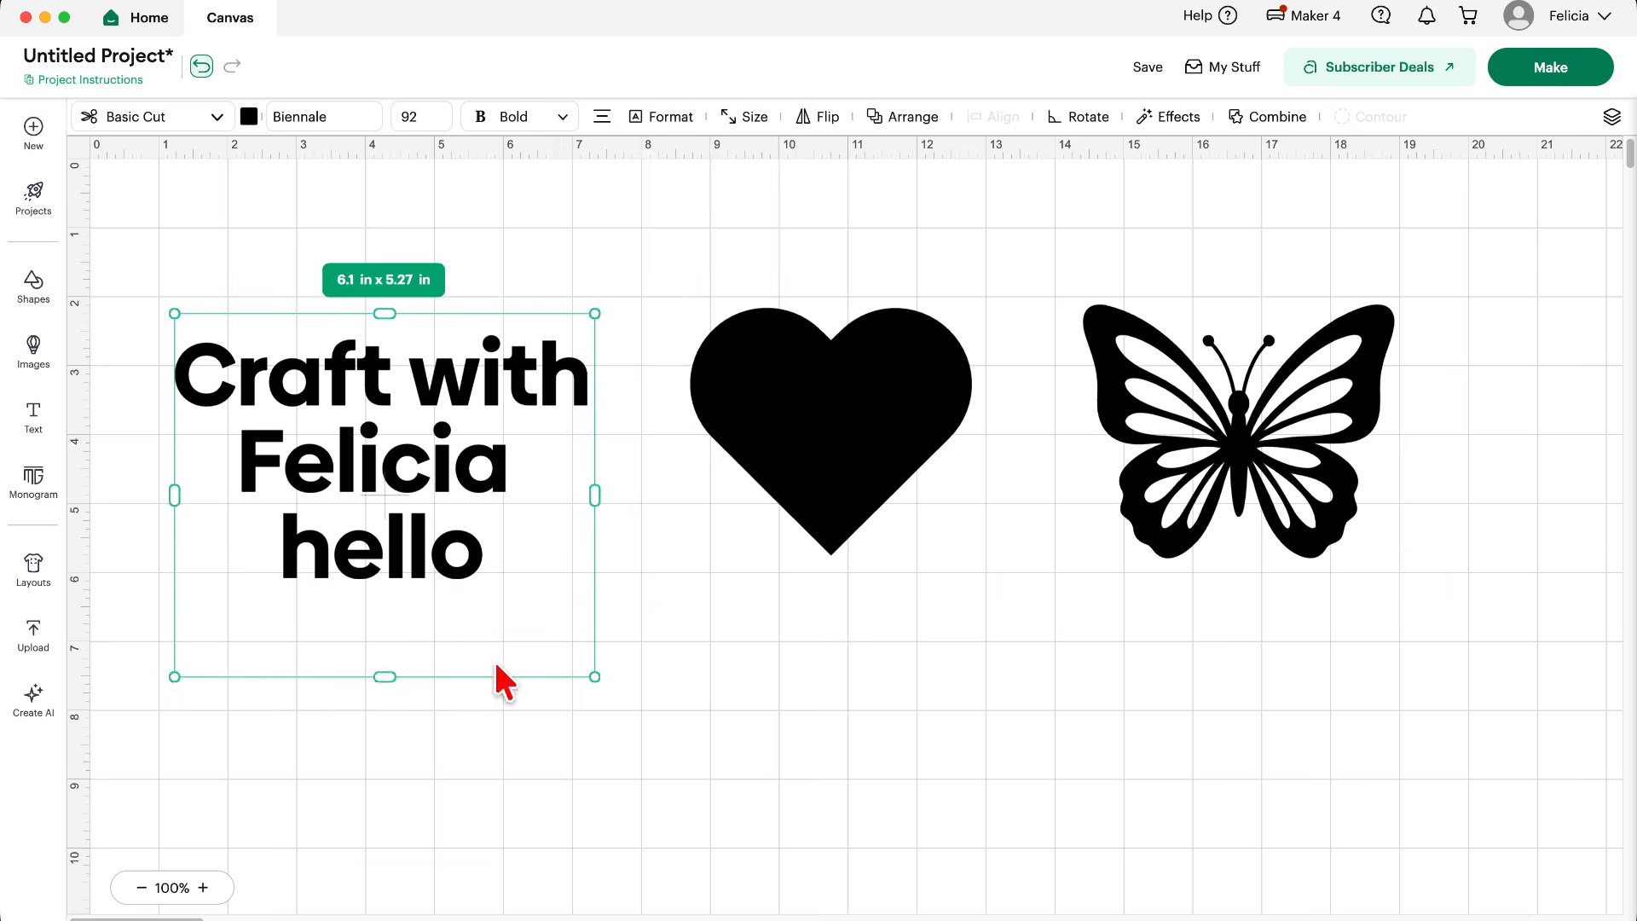
# Try aligning the text to the bottom of its text box and undo the change.
pyautogui.click(641, 117)
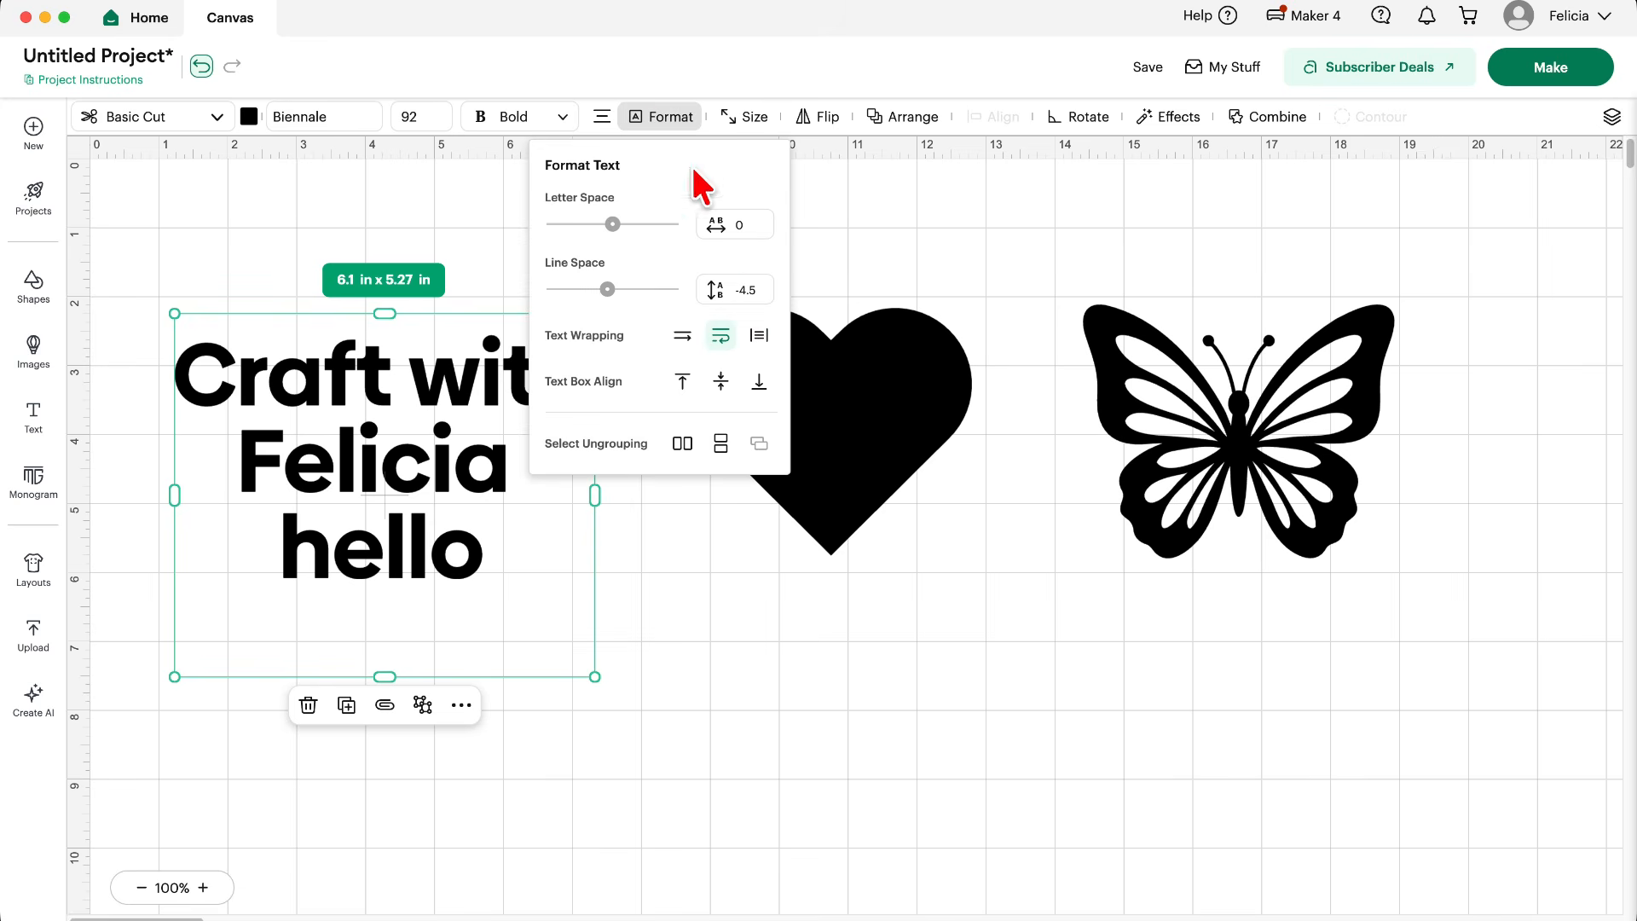
pyautogui.click(759, 386)
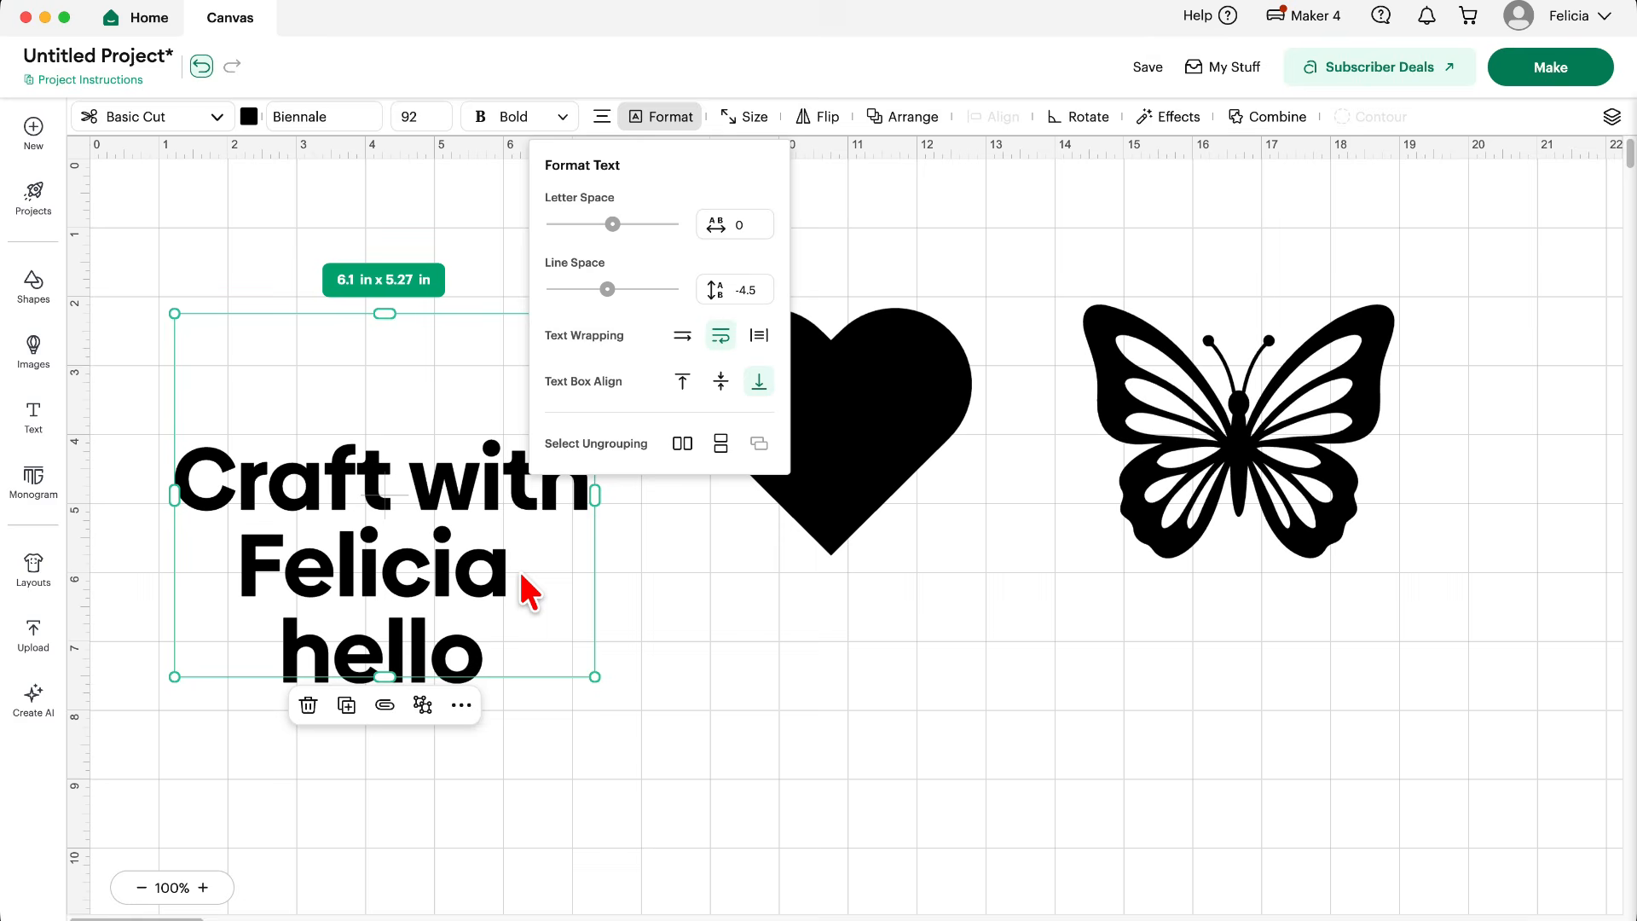
pyautogui.press('super+z')
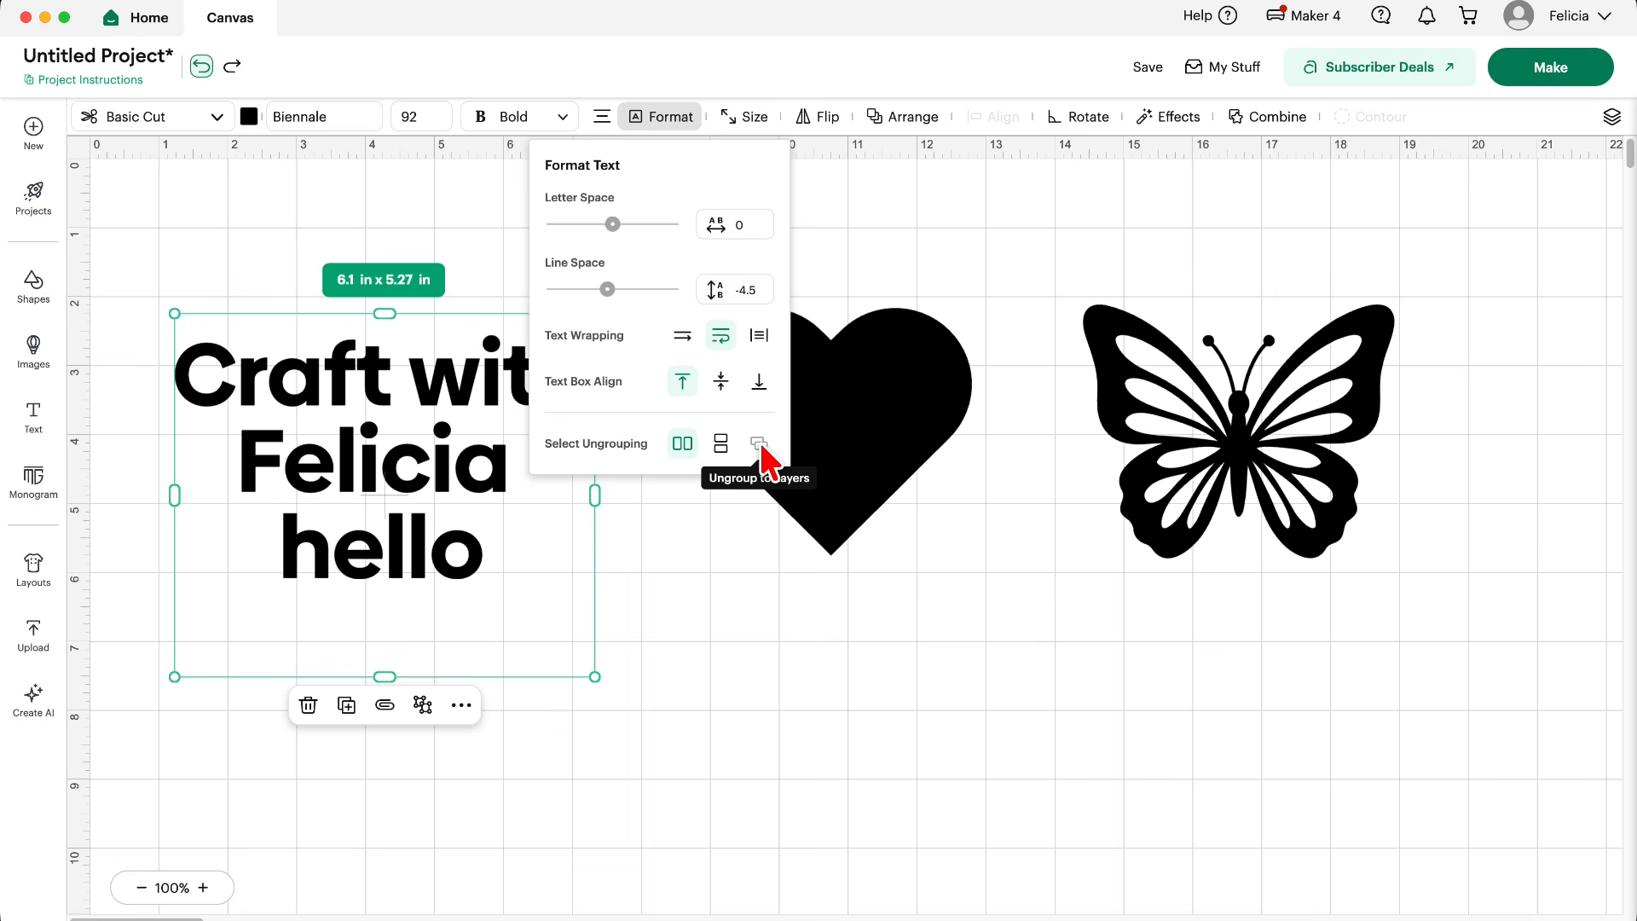
# Ungroup the text into separate letters and select individual letters of the word "with".
pyautogui.click(682, 445)
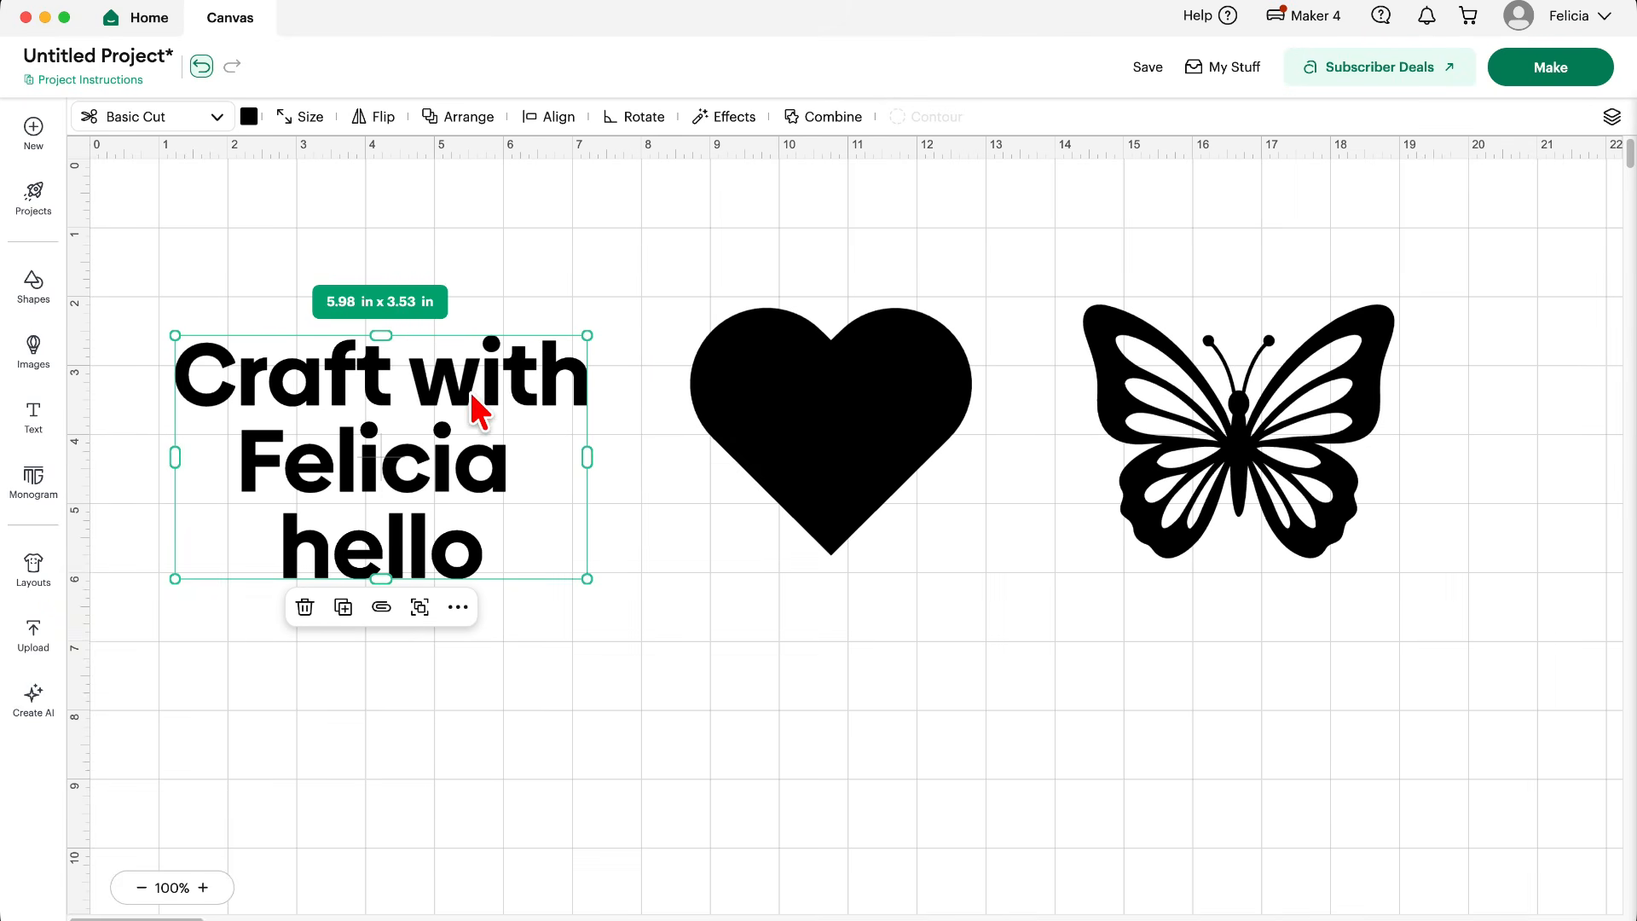
pyautogui.click(506, 317)
pyautogui.click(553, 378)
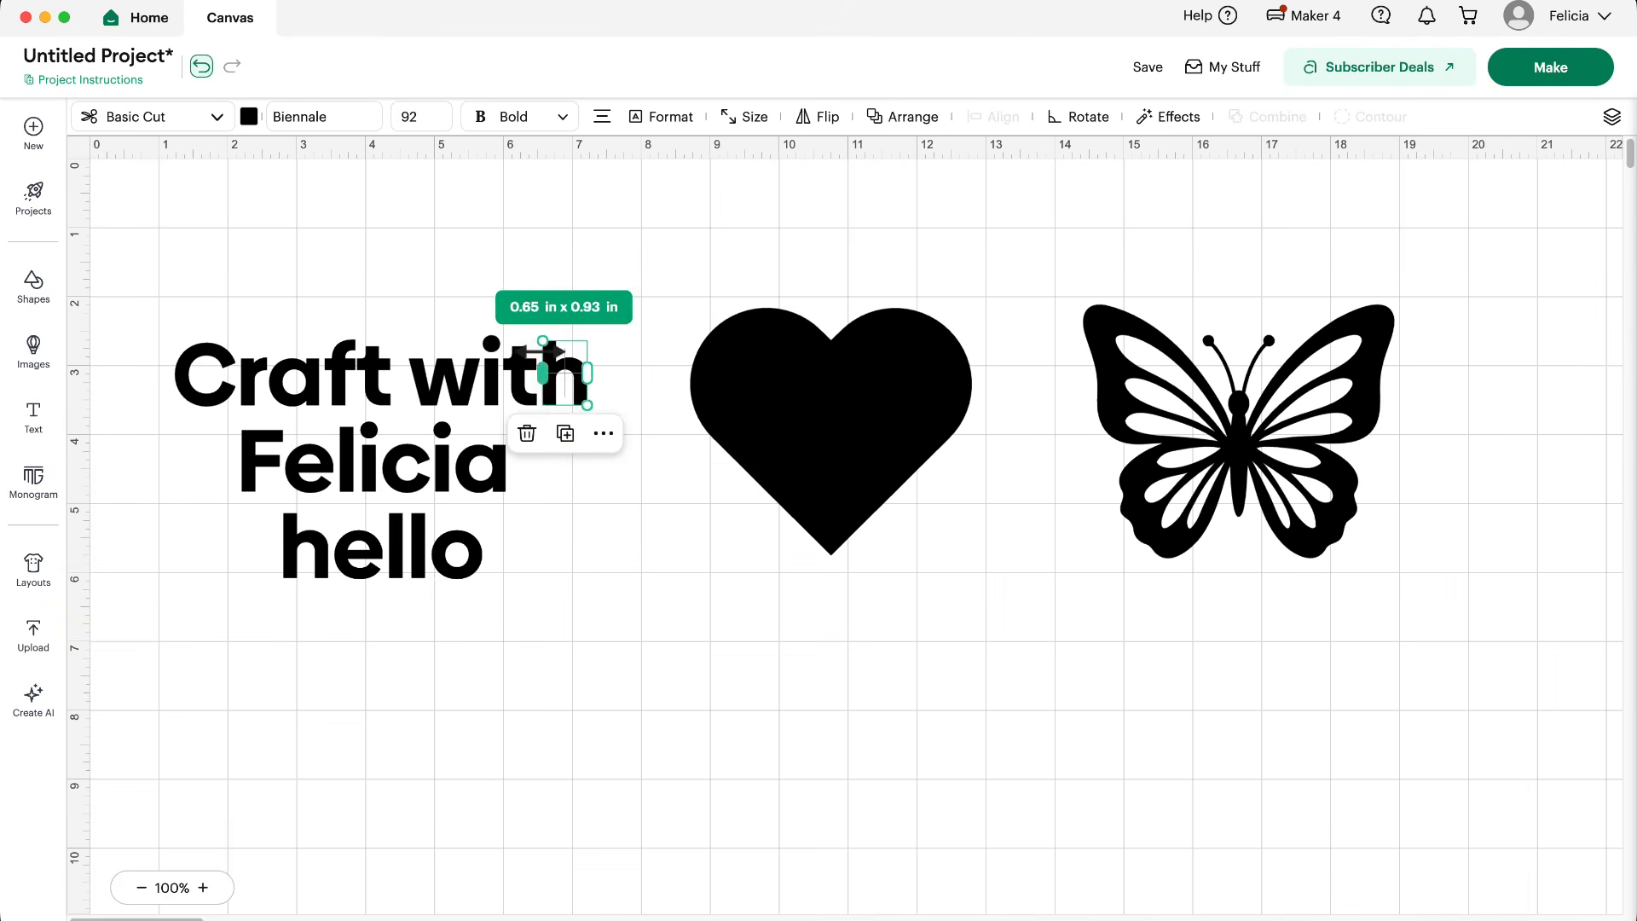
pyautogui.click(521, 386)
pyautogui.click(493, 397)
pyautogui.click(457, 402)
# Try moving the letters "w" and "h" of "with" separately, undoing both moves and the letter ungrouping.
pyautogui.moveTo(457, 401); pyautogui.dragTo(452, 369)
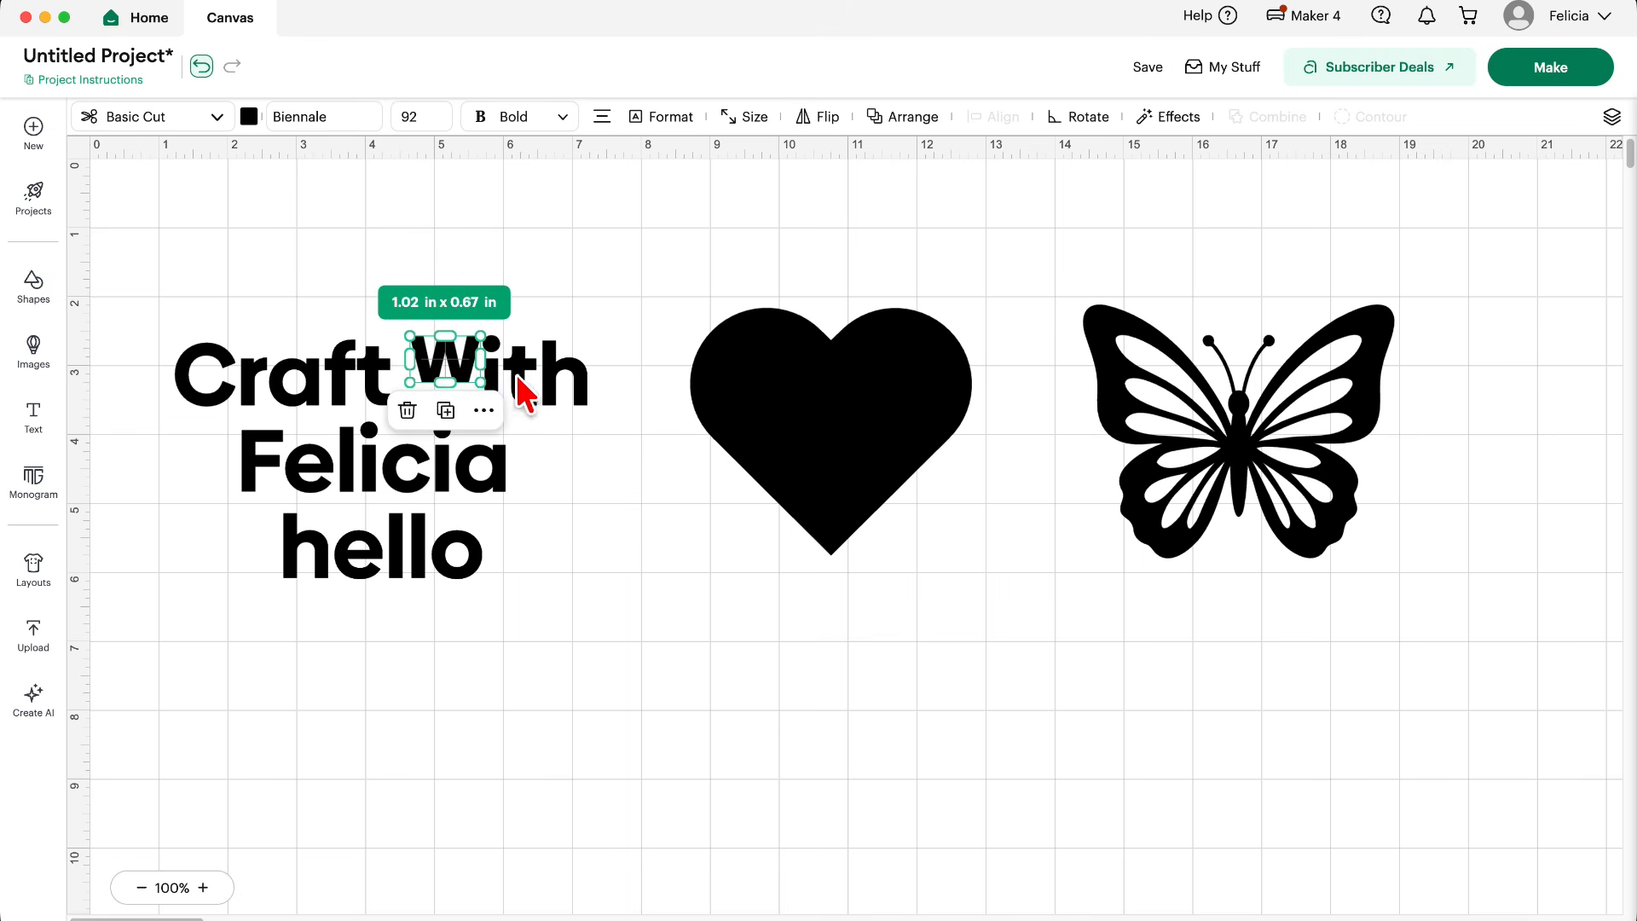
pyautogui.press('super+z')
pyautogui.click(560, 401)
pyautogui.moveTo(568, 374); pyautogui.dragTo(572, 391)
pyautogui.press('super+z')
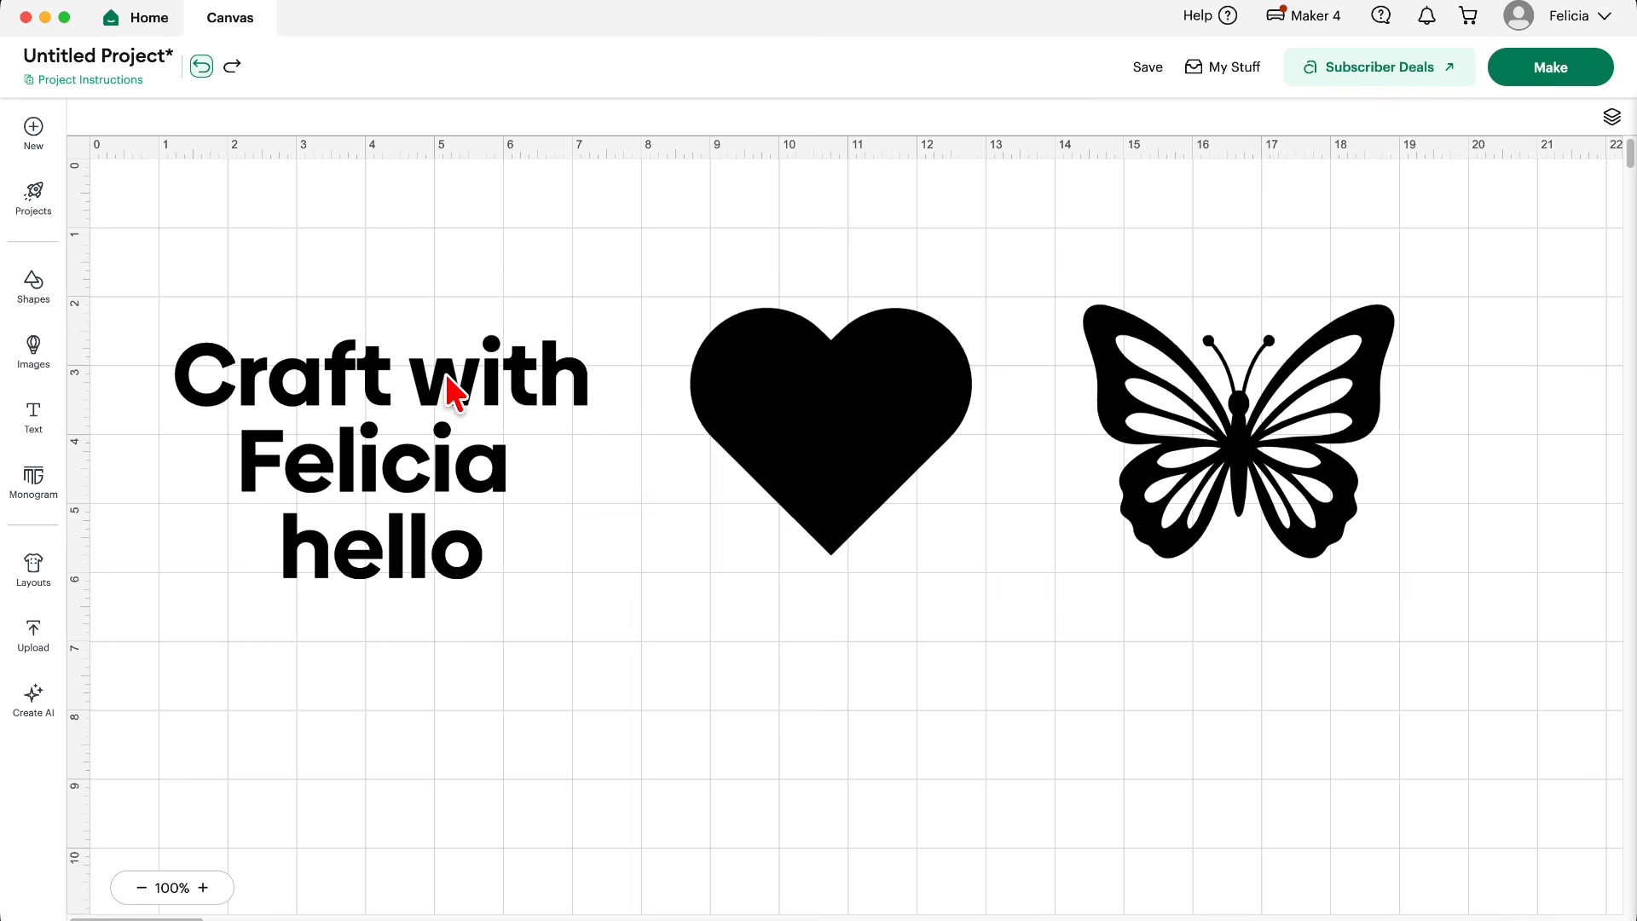
pyautogui.click(202, 66)
pyautogui.click(340, 356)
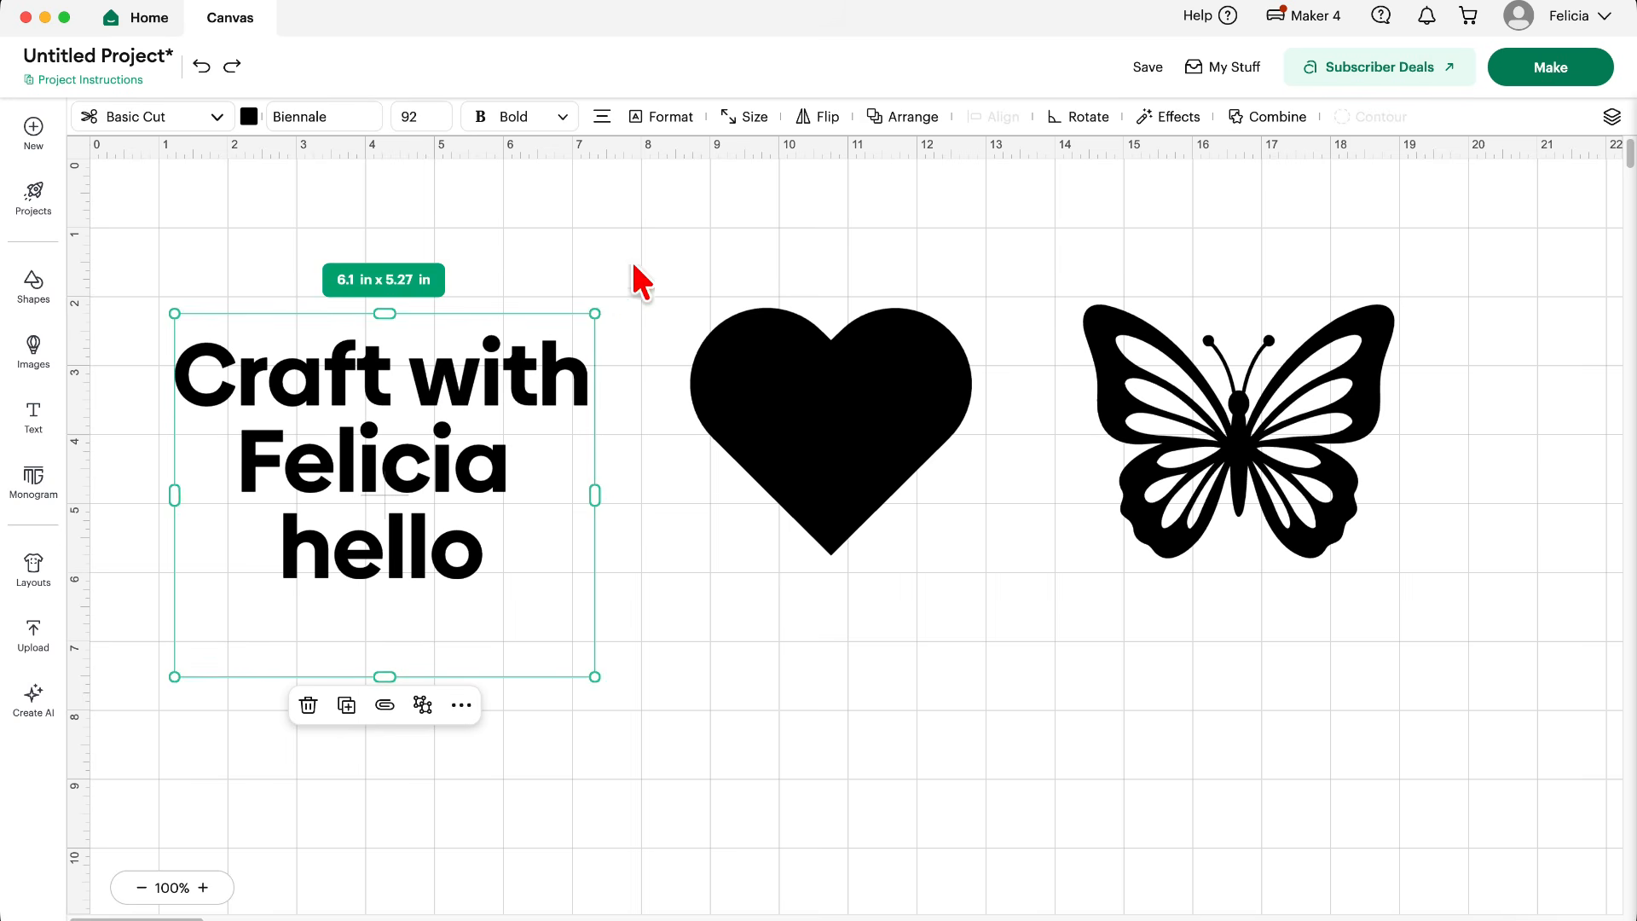
# Ungroup the text into separate lines and try moving the "hello" line on its own.
pyautogui.click(678, 126)
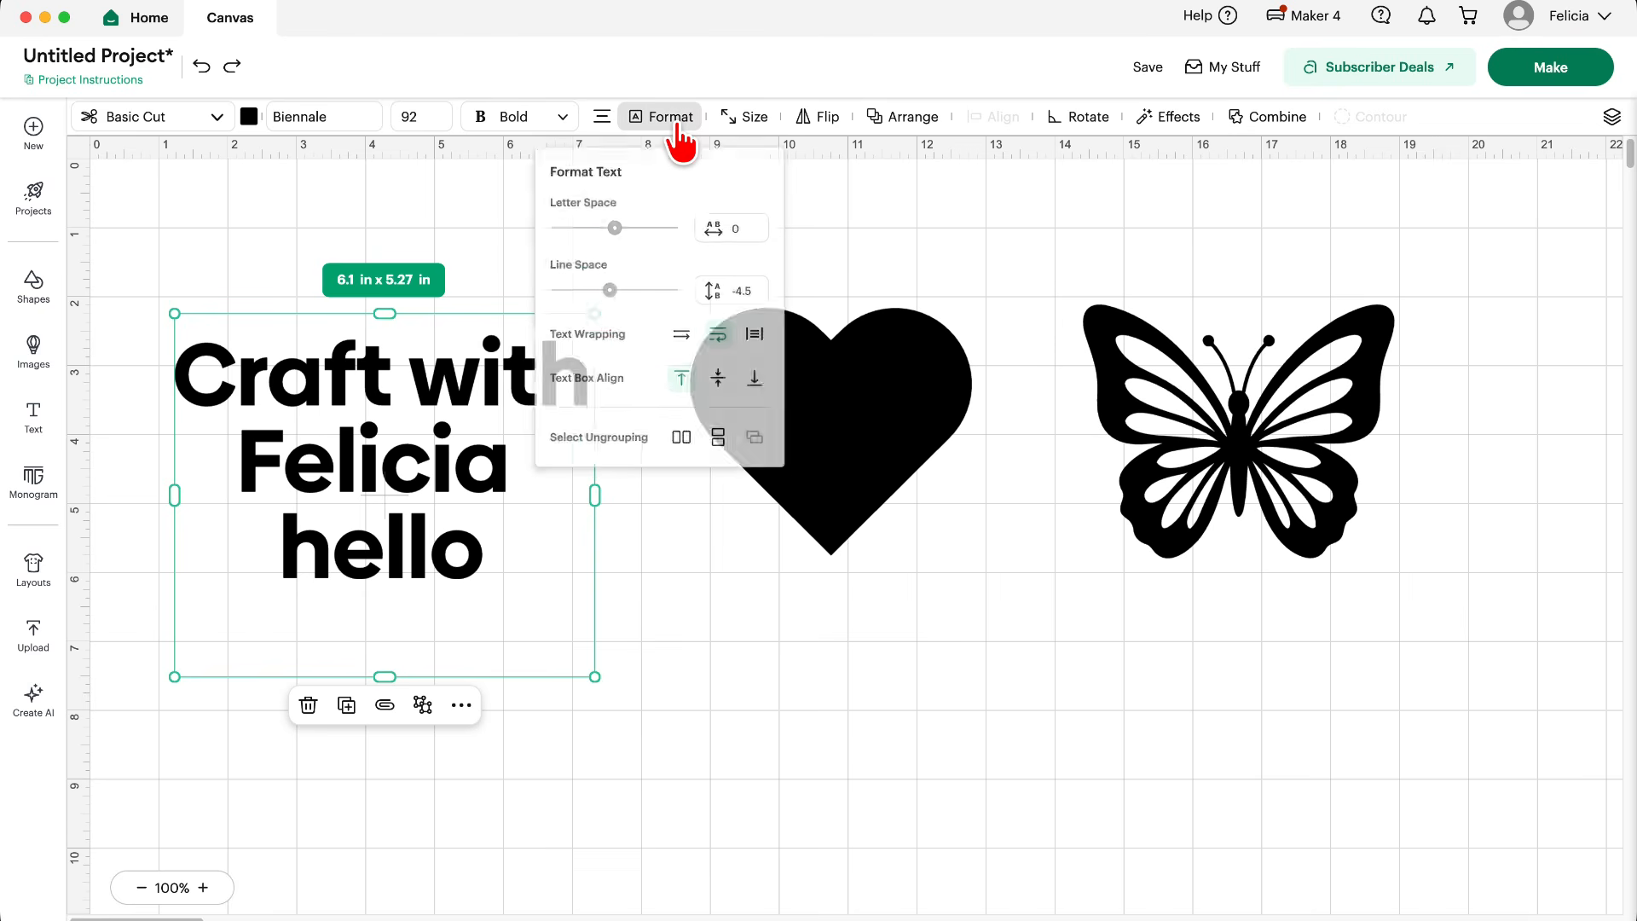
pyautogui.click(721, 443)
pyautogui.click(643, 541)
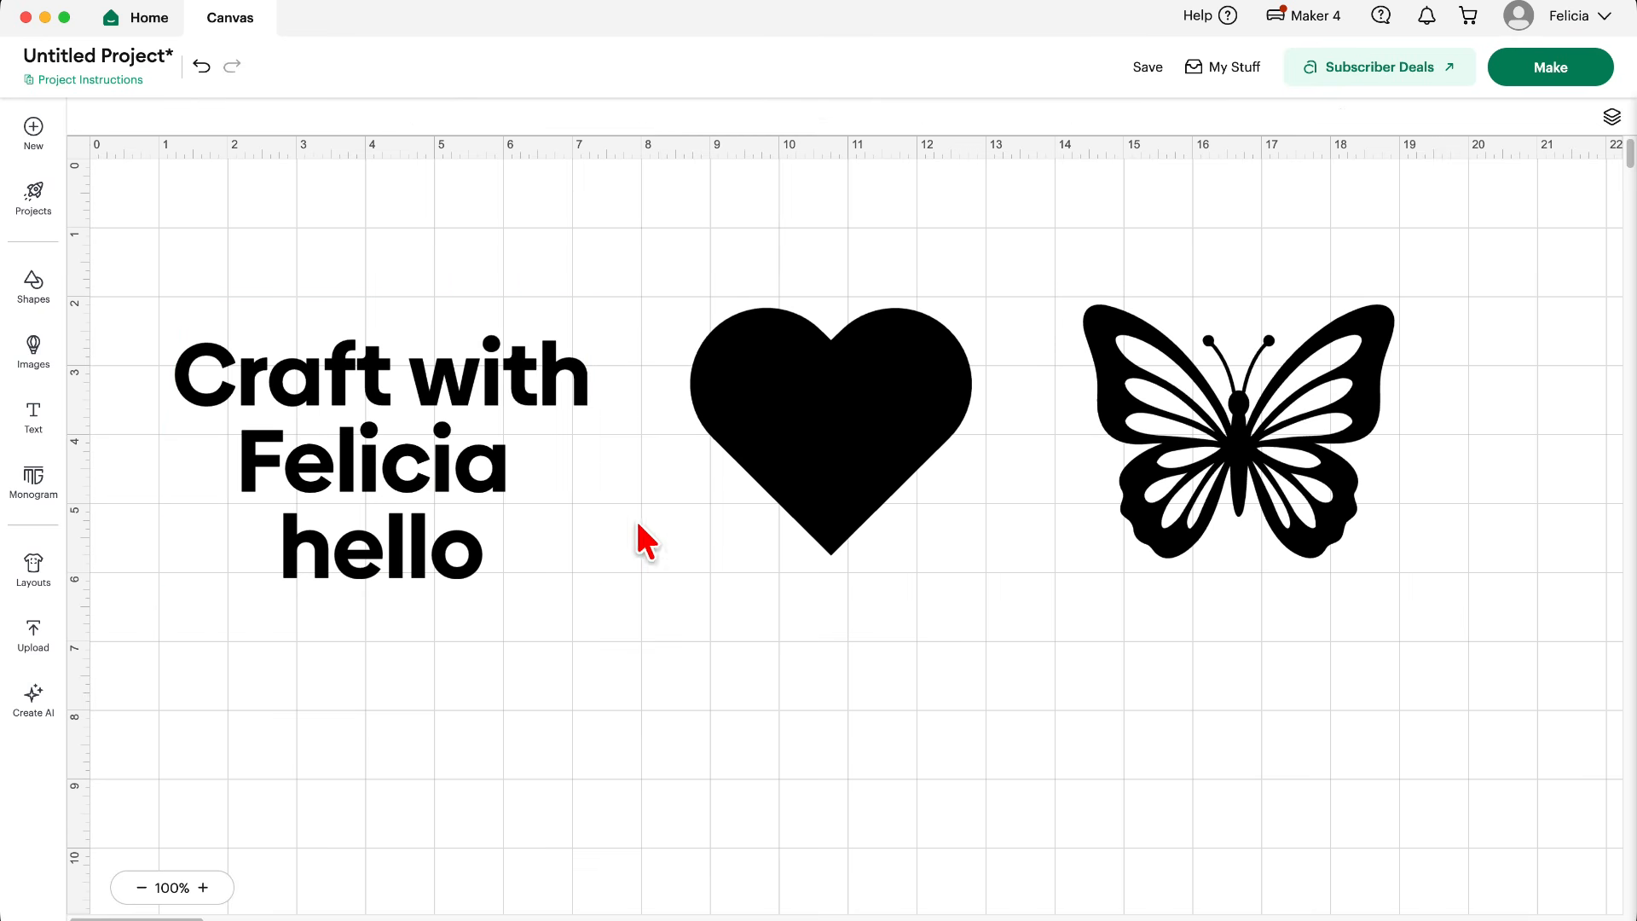
pyautogui.click(365, 546)
pyautogui.moveTo(366, 535); pyautogui.dragTo(369, 547)
pyautogui.click(190, 553)
pyautogui.moveTo(210, 559); pyautogui.dragTo(375, 583)
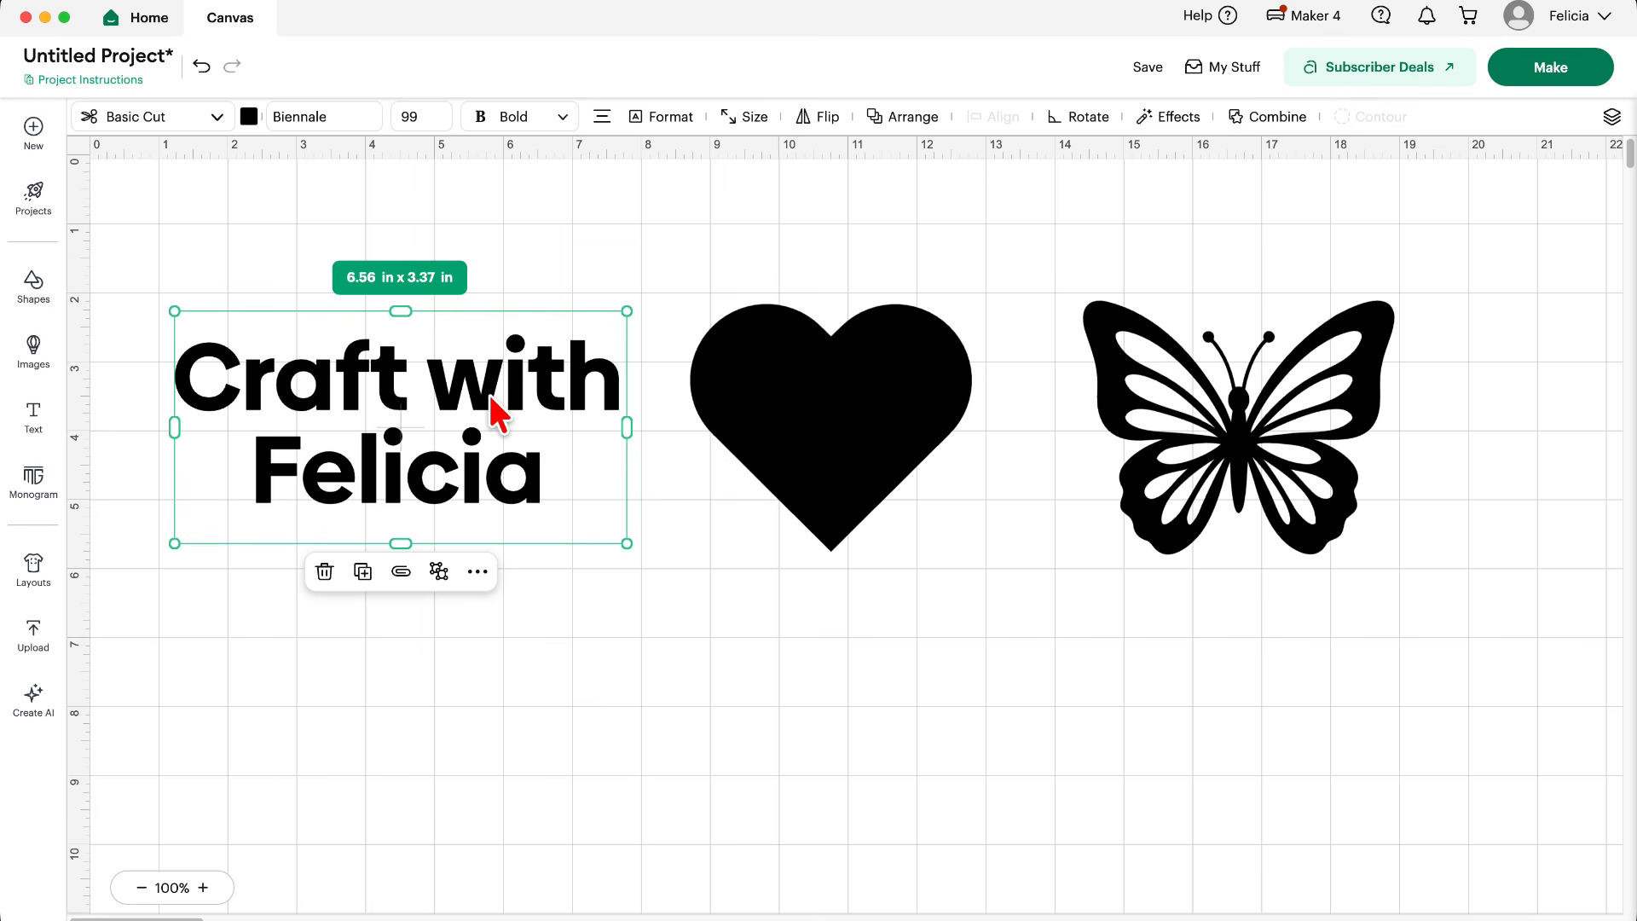
# Select the heart, the butterfly and the text alternately to compare which toolbar options each offers.
pyautogui.click(827, 440)
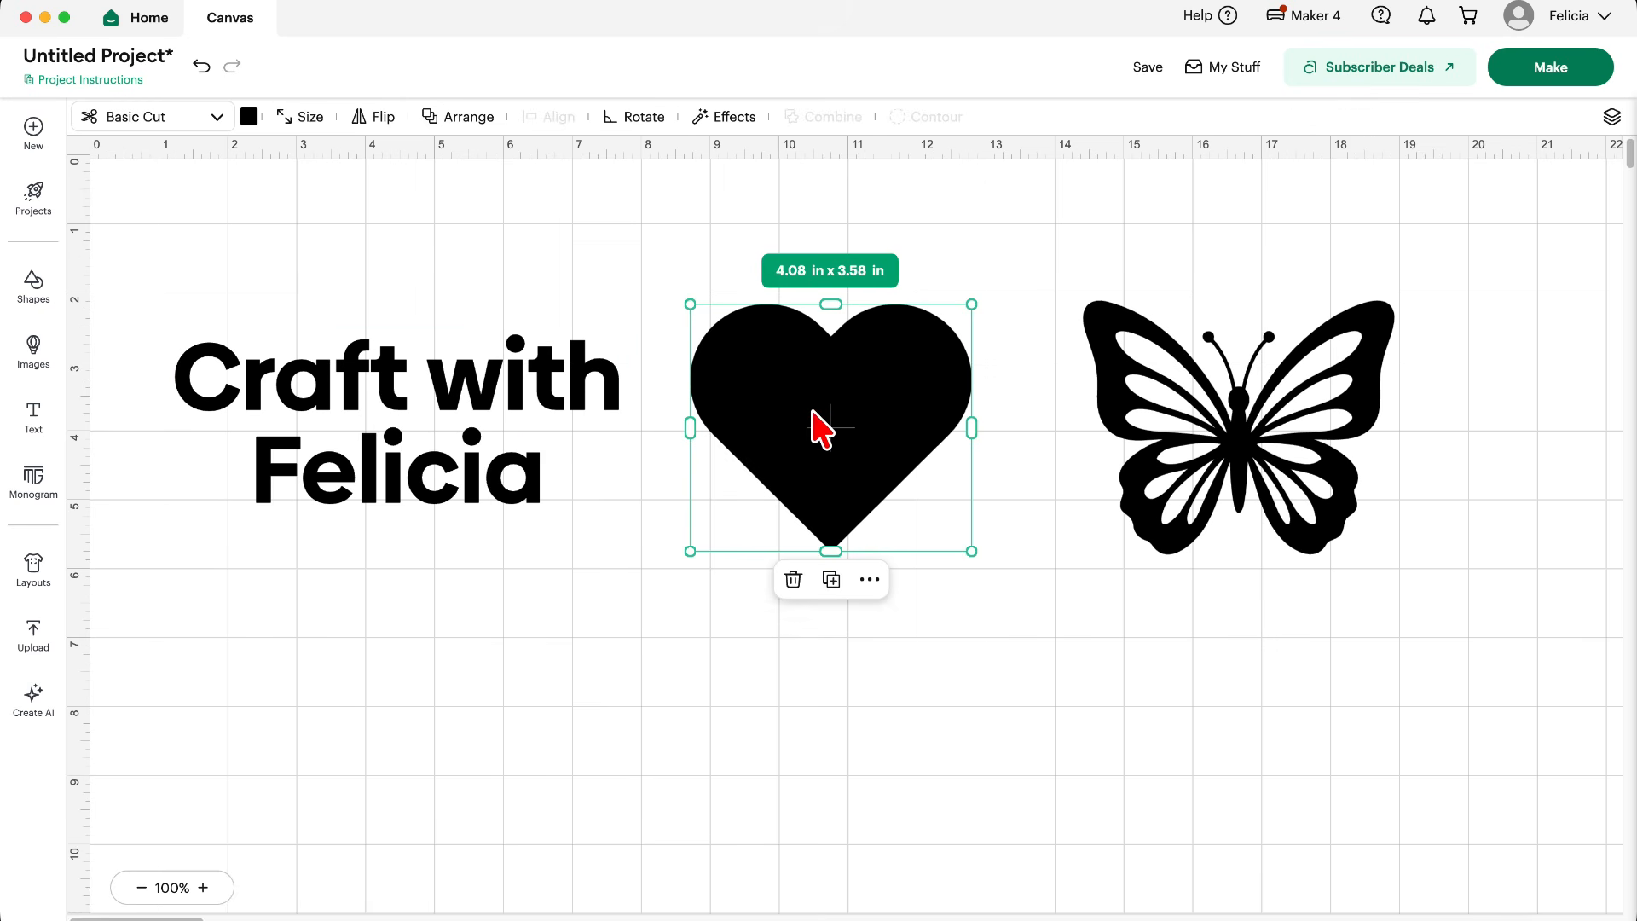
pyautogui.click(1106, 376)
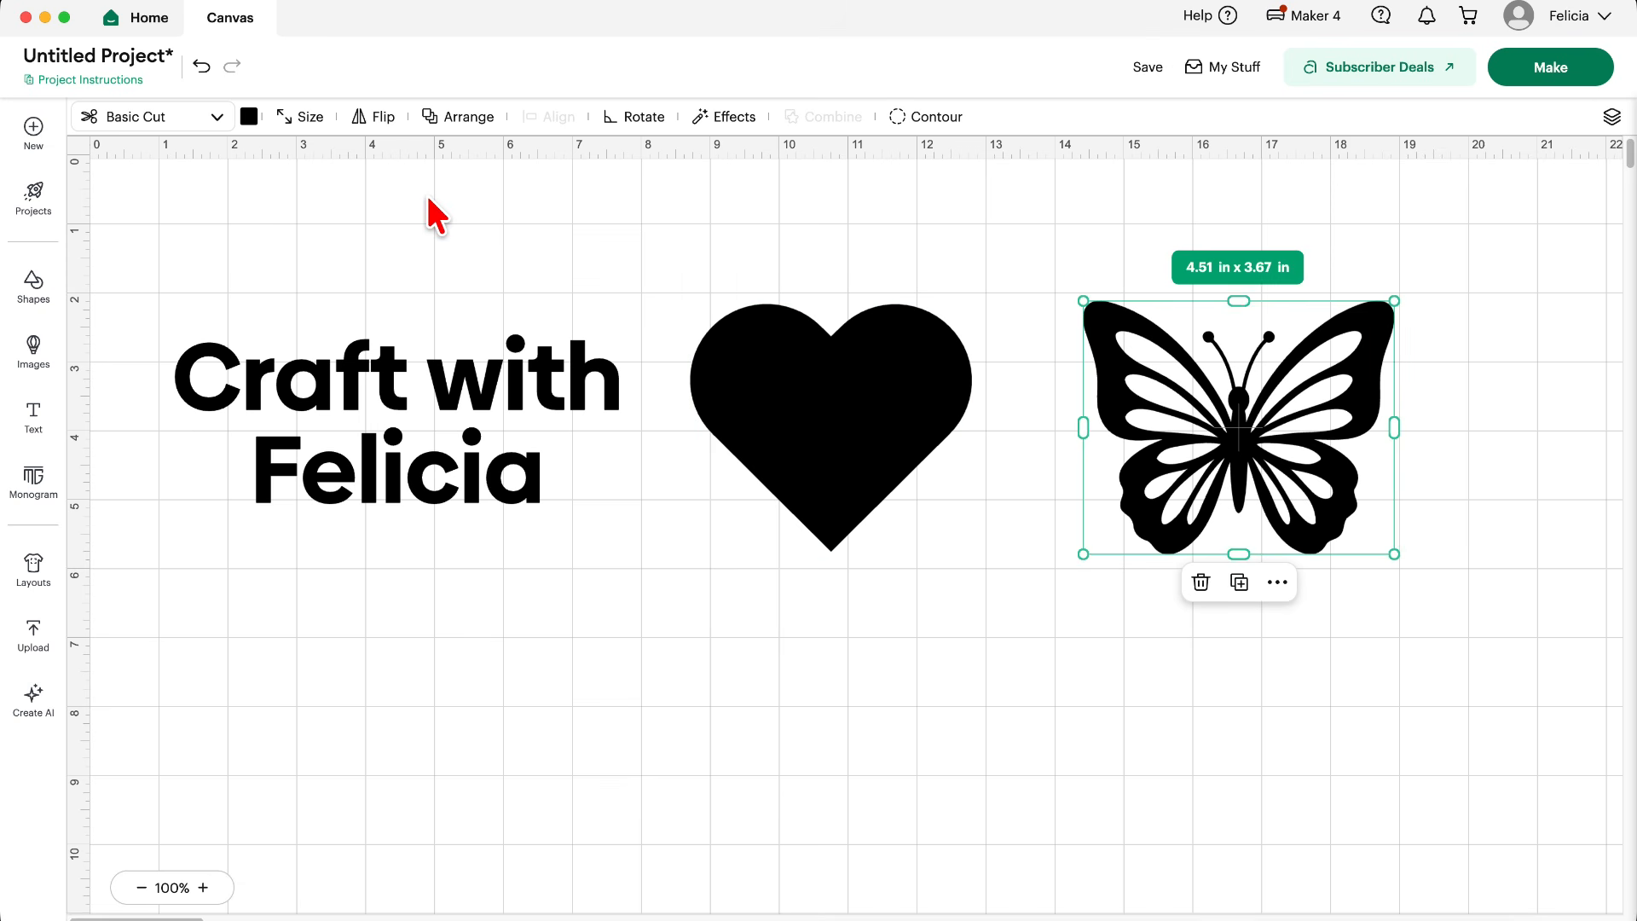
pyautogui.click(451, 394)
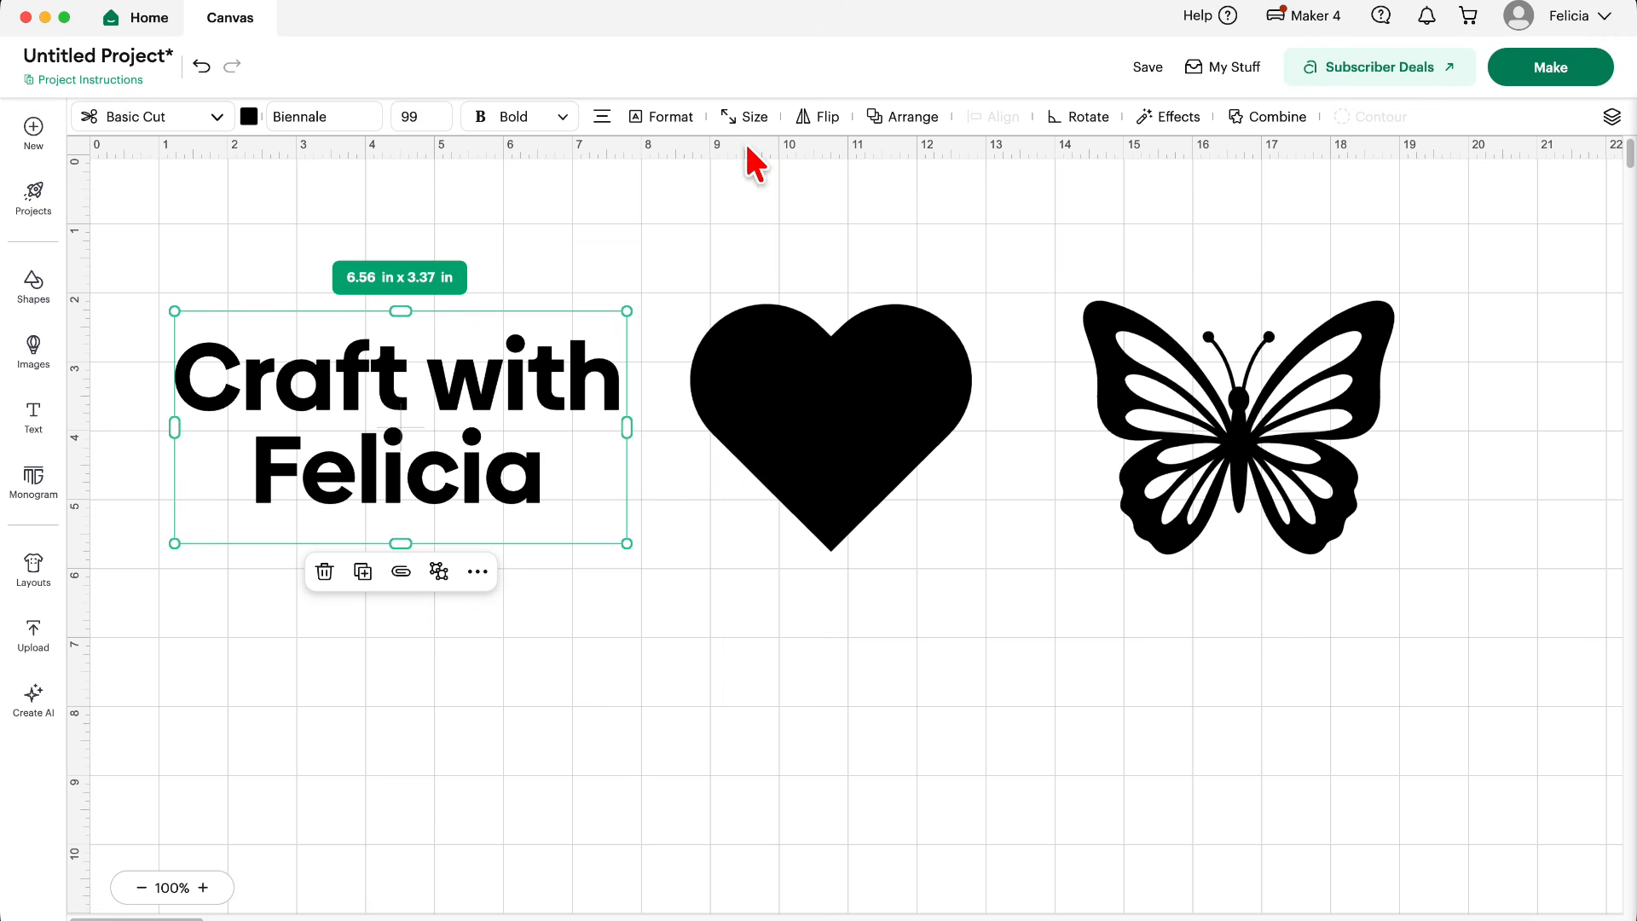
pyautogui.click(792, 375)
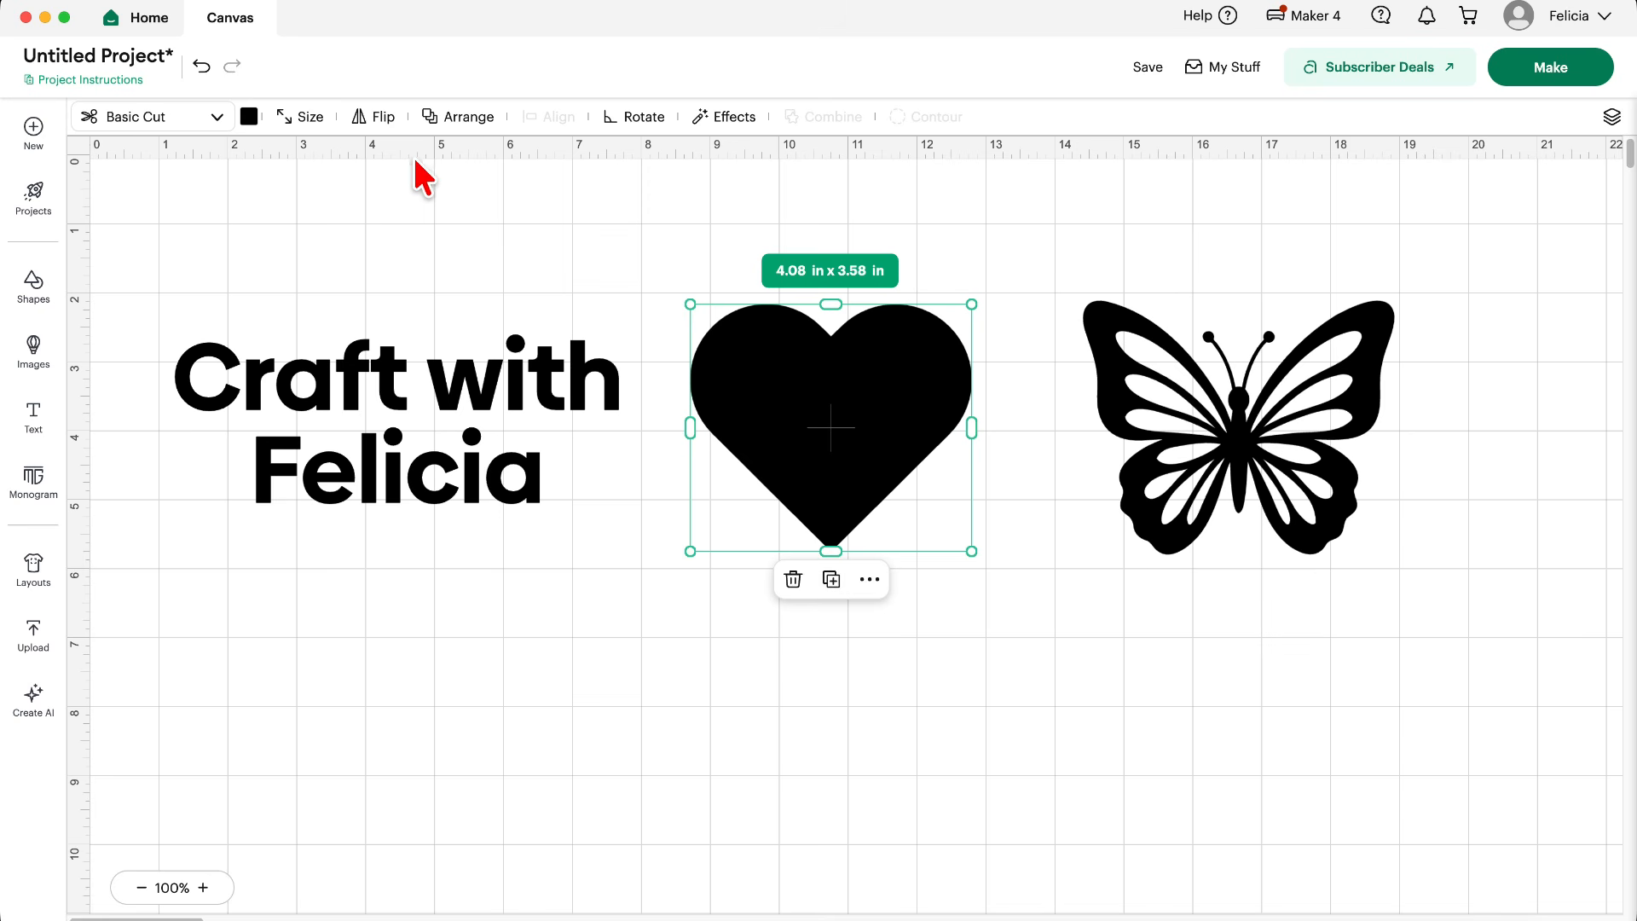
pyautogui.click(1141, 365)
pyautogui.click(1136, 366)
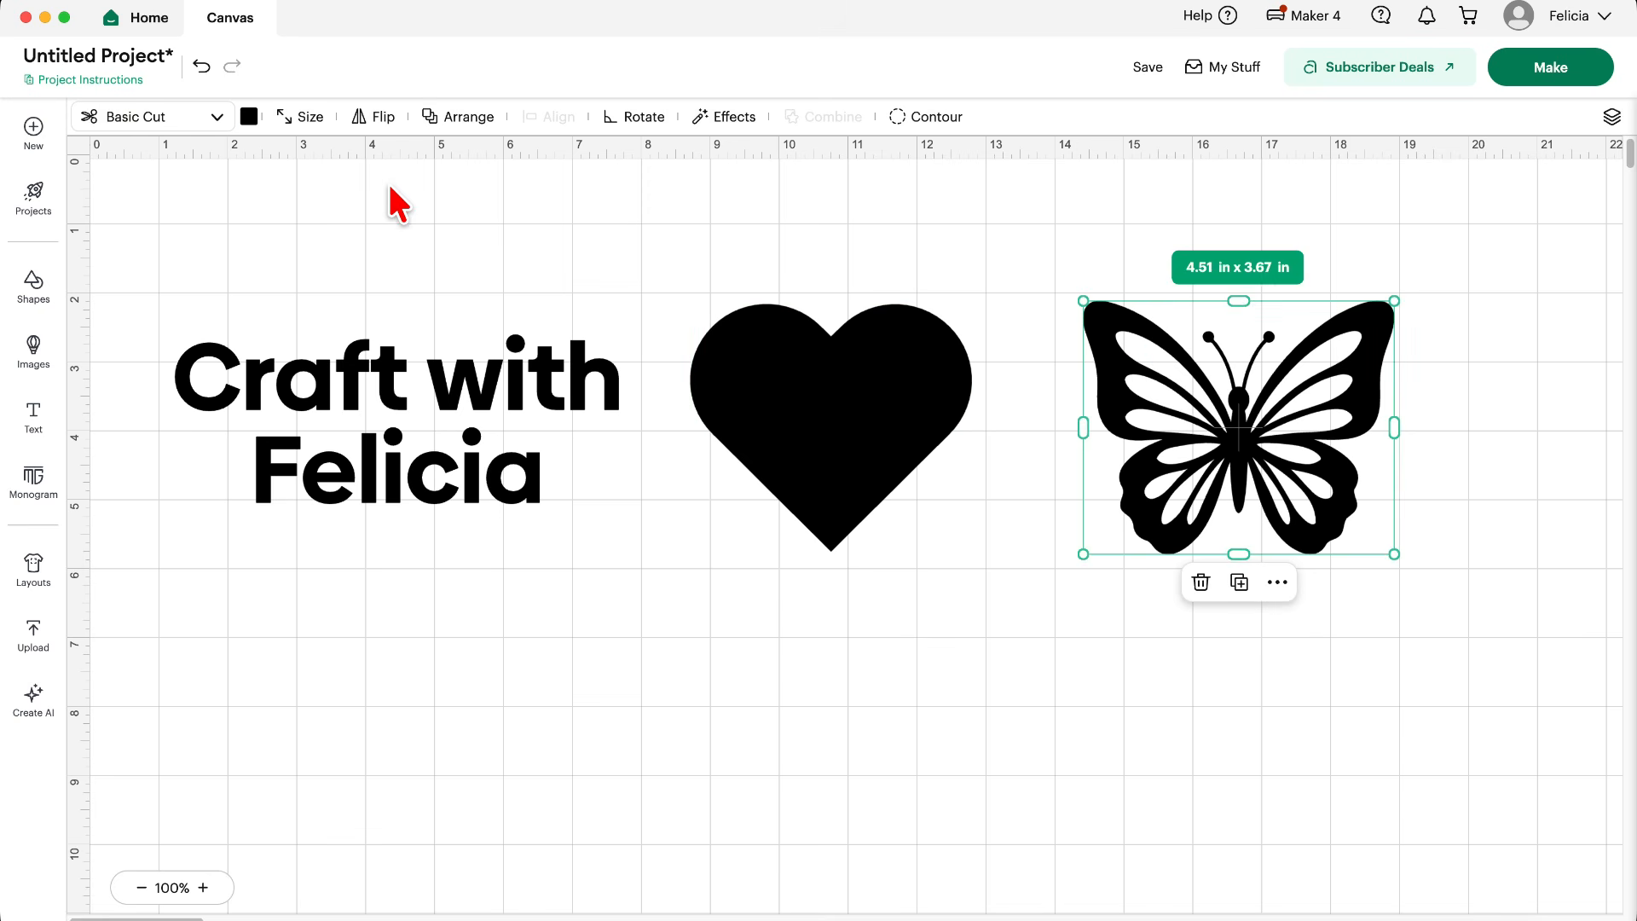
# Set the text's width to 8 in with its proportions locked.
pyautogui.click(400, 379)
pyautogui.click(758, 116)
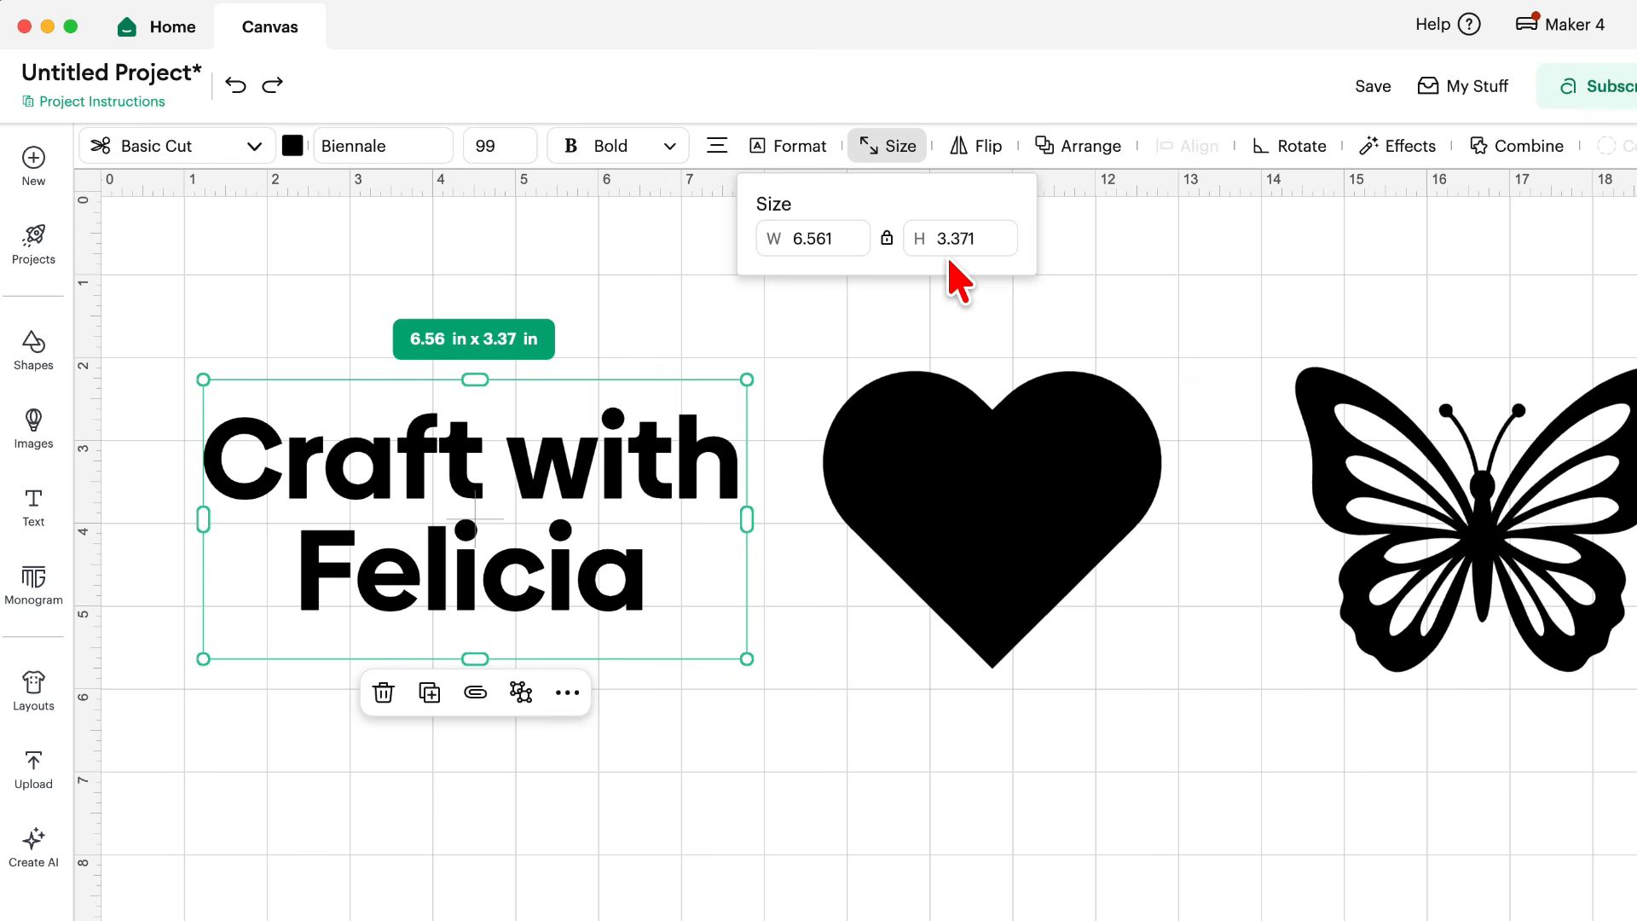
pyautogui.click(776, 249)
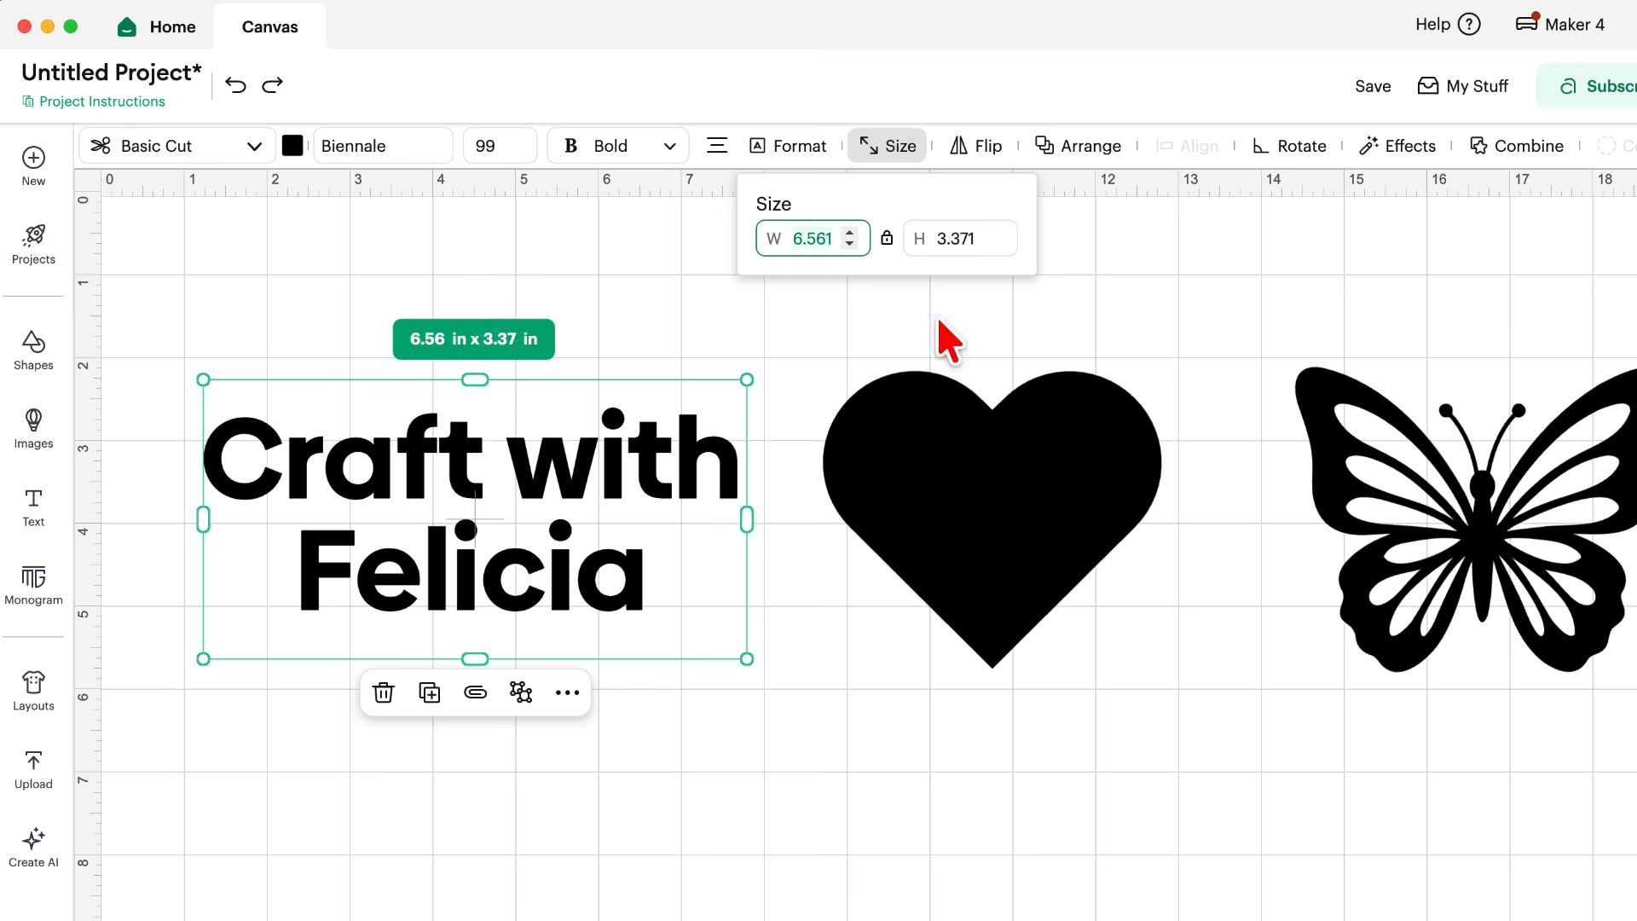
pyautogui.write('8')
pyautogui.press('Return')
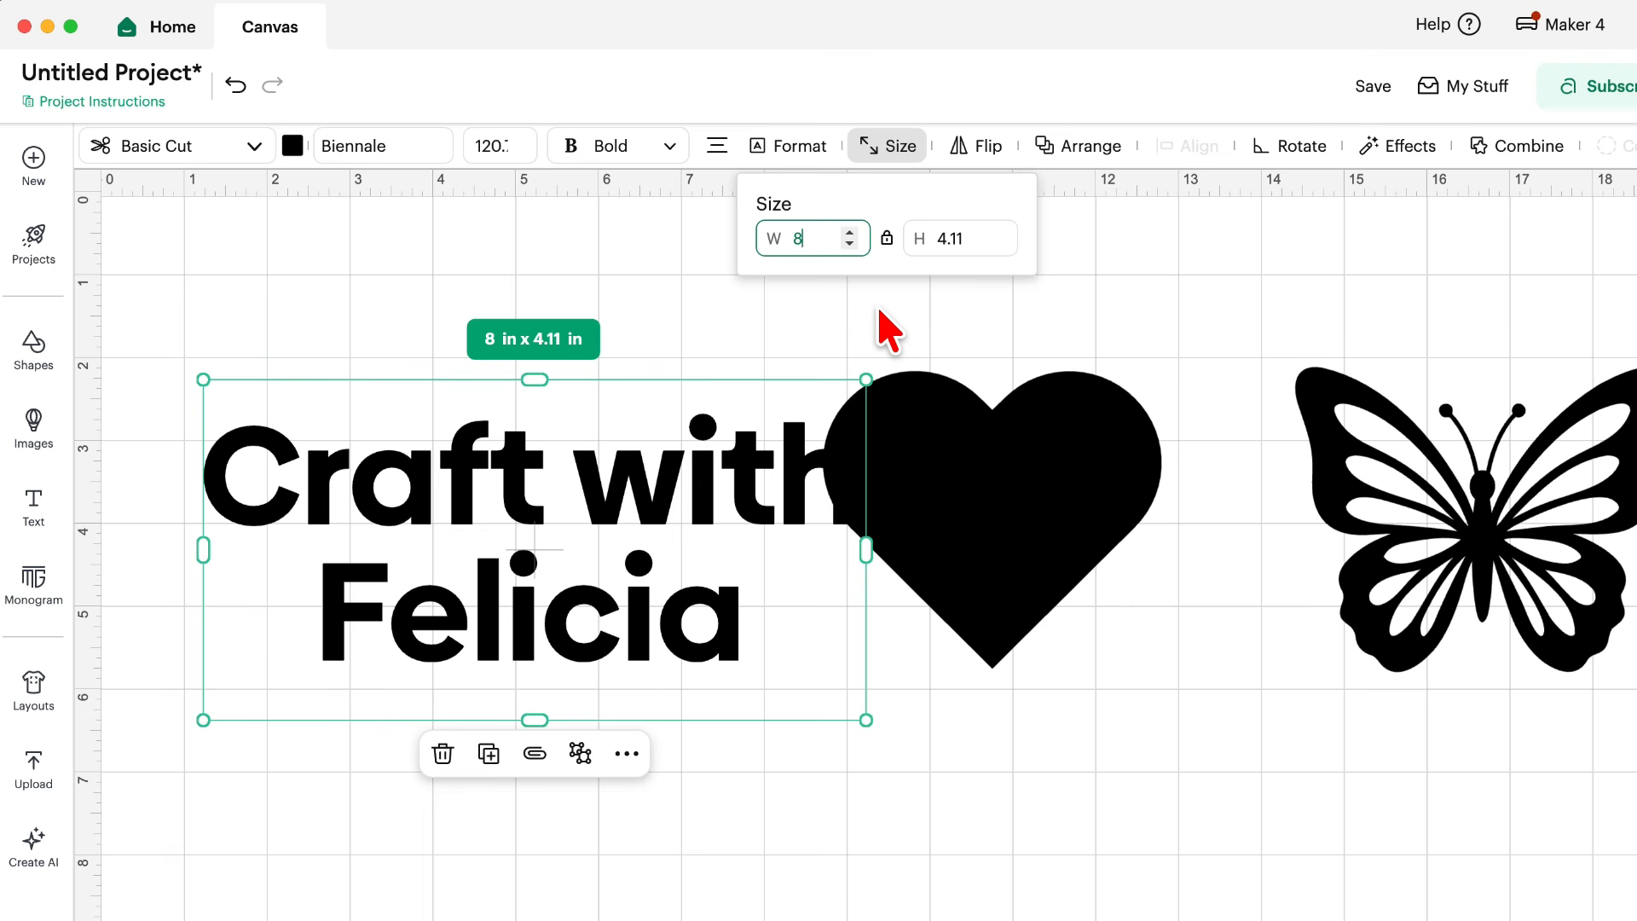
# Unlock the text's proportions and set its width to 4 in.
pyautogui.click(887, 239)
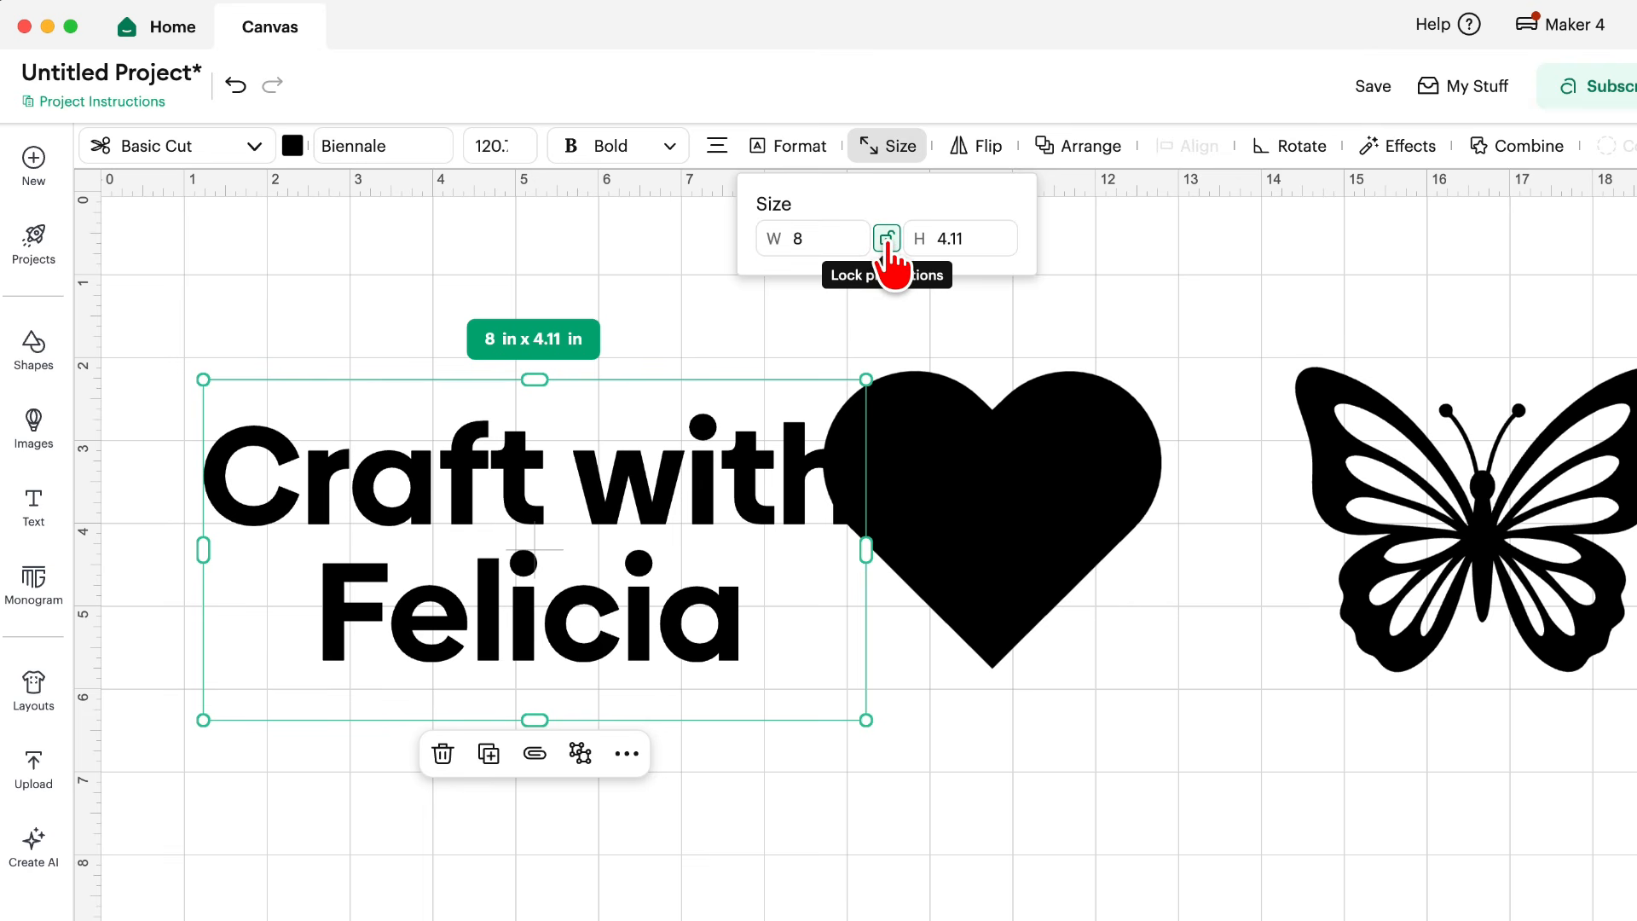
pyautogui.click(823, 240)
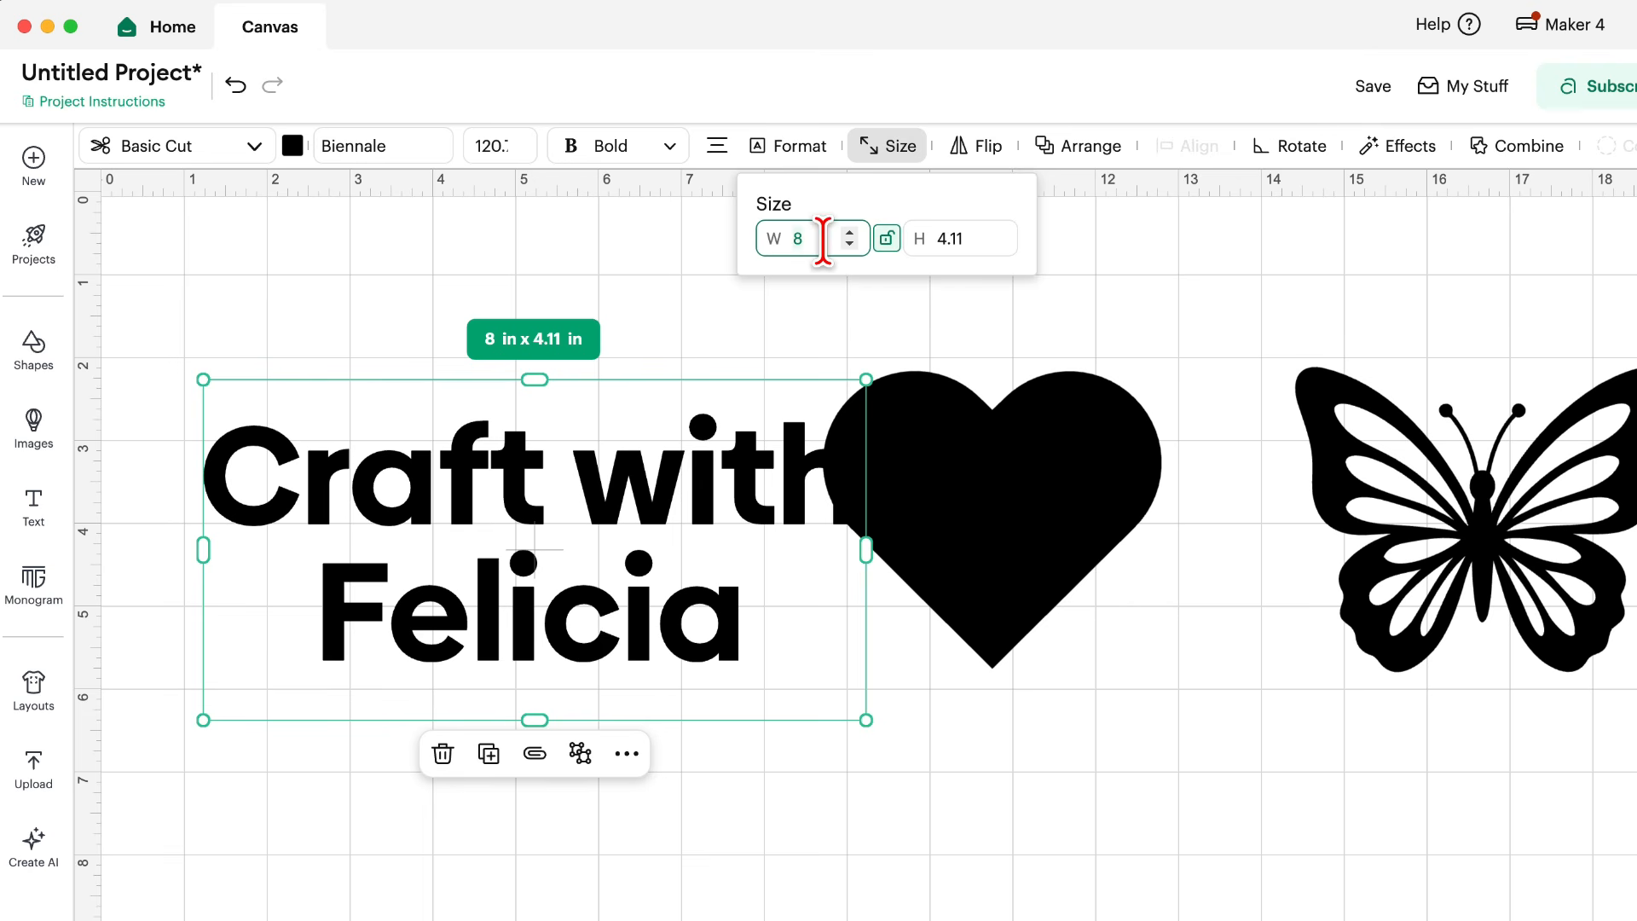
pyautogui.press('BackSpace')
pyautogui.write('4')
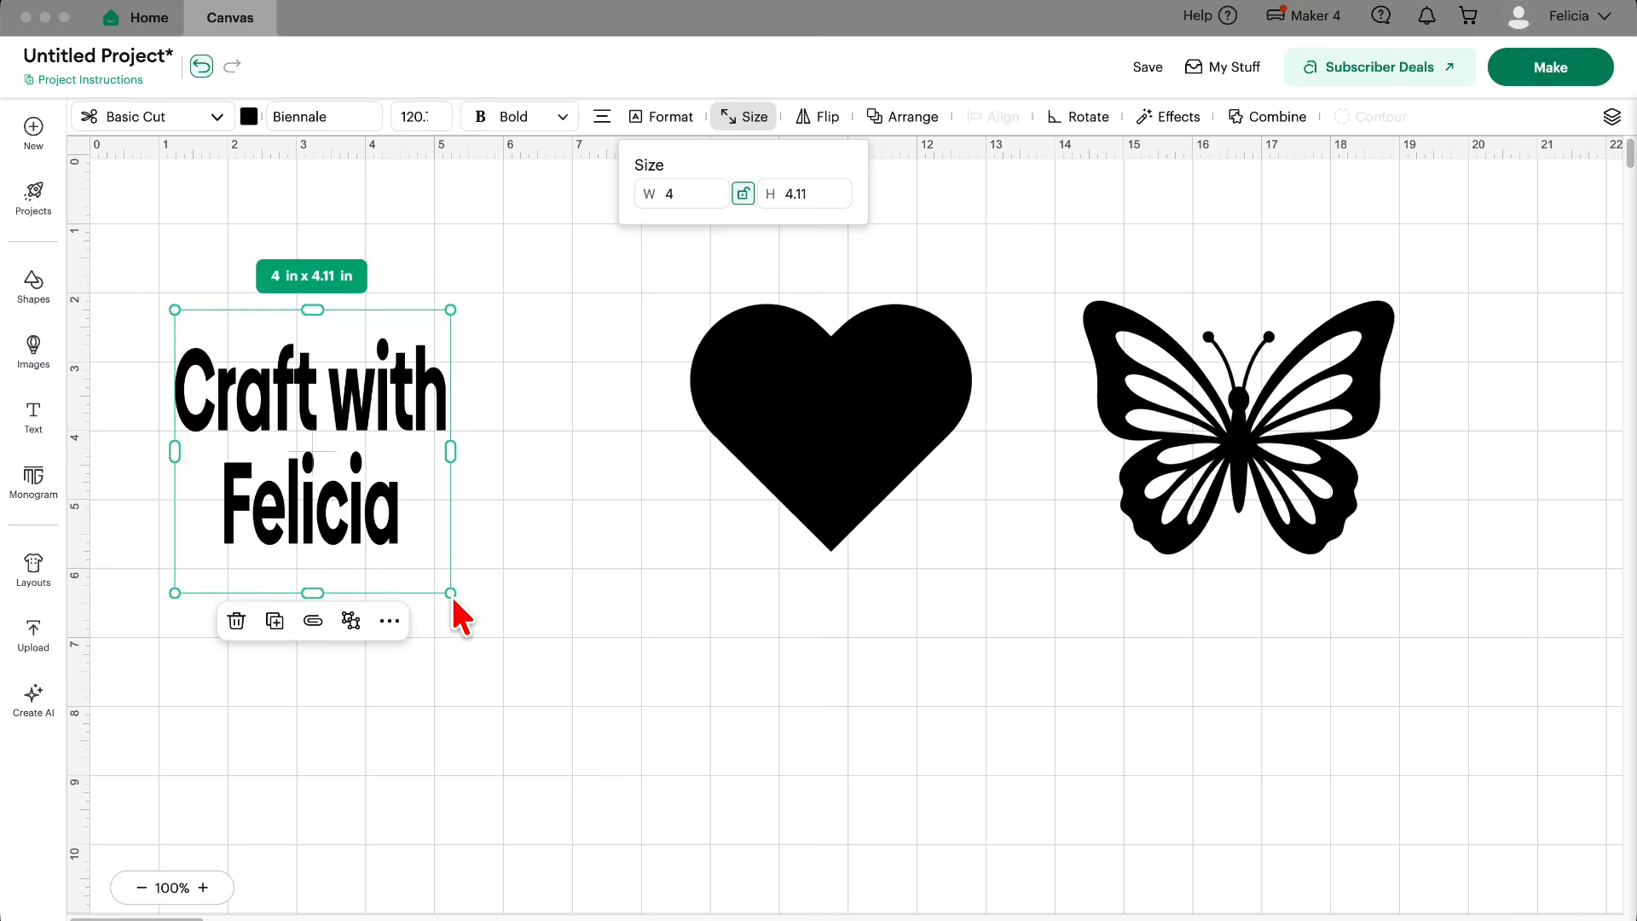
# Scale the text freehand to about 5.96 by 4.38 in, lock its proportions and enlarge it further.
pyautogui.moveTo(451, 593); pyautogui.dragTo(586, 611)
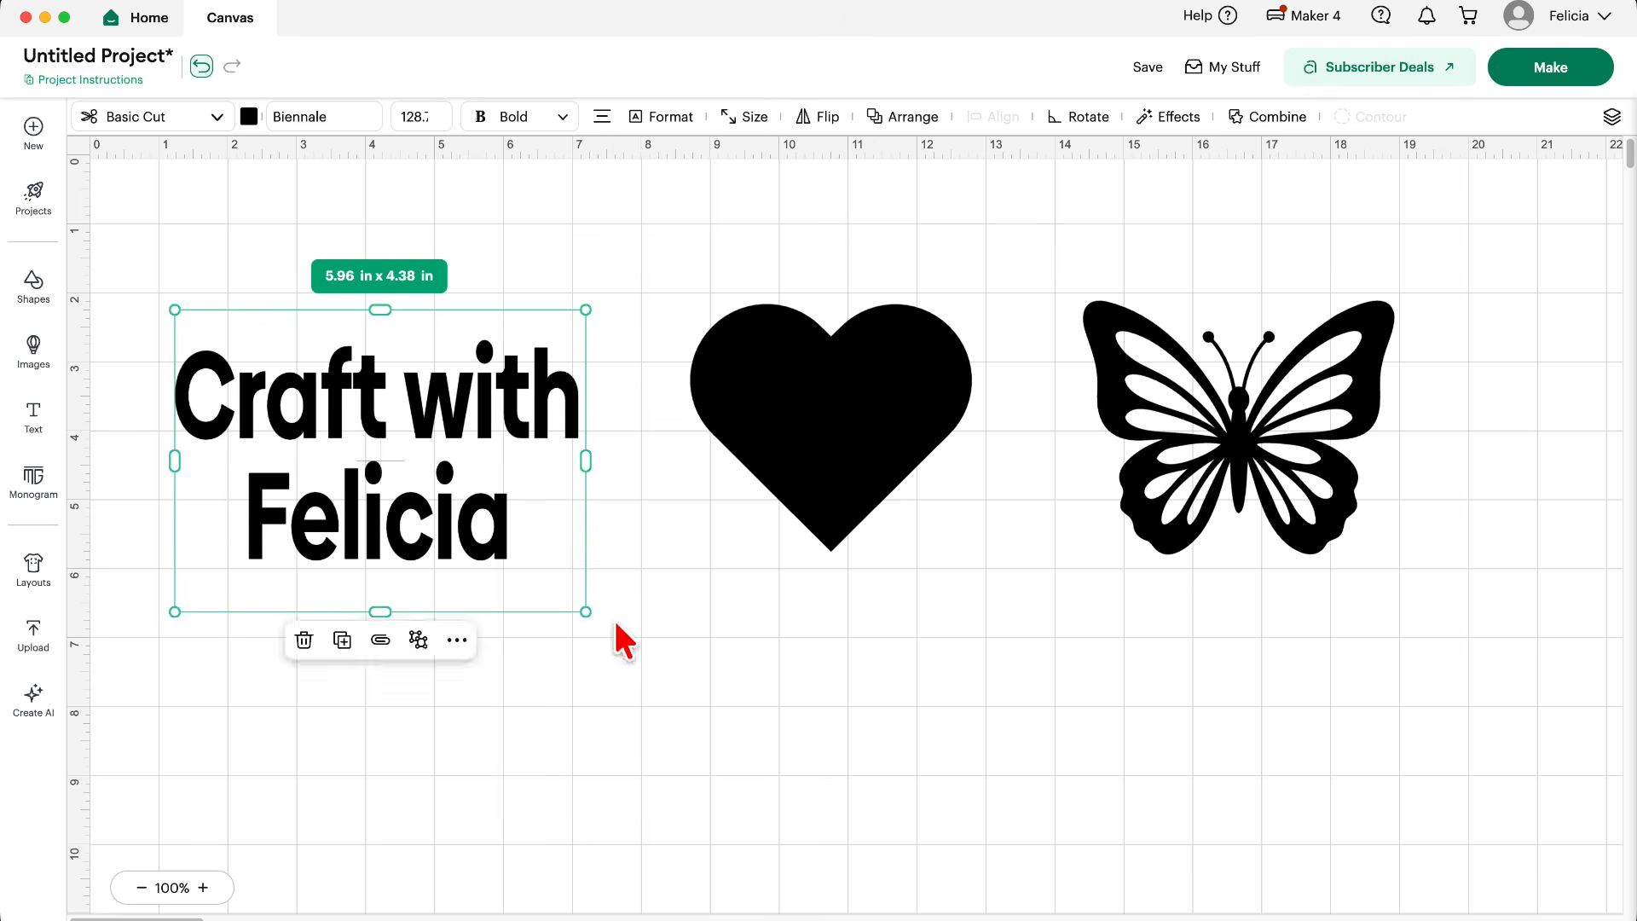
pyautogui.click(750, 128)
pyautogui.click(743, 195)
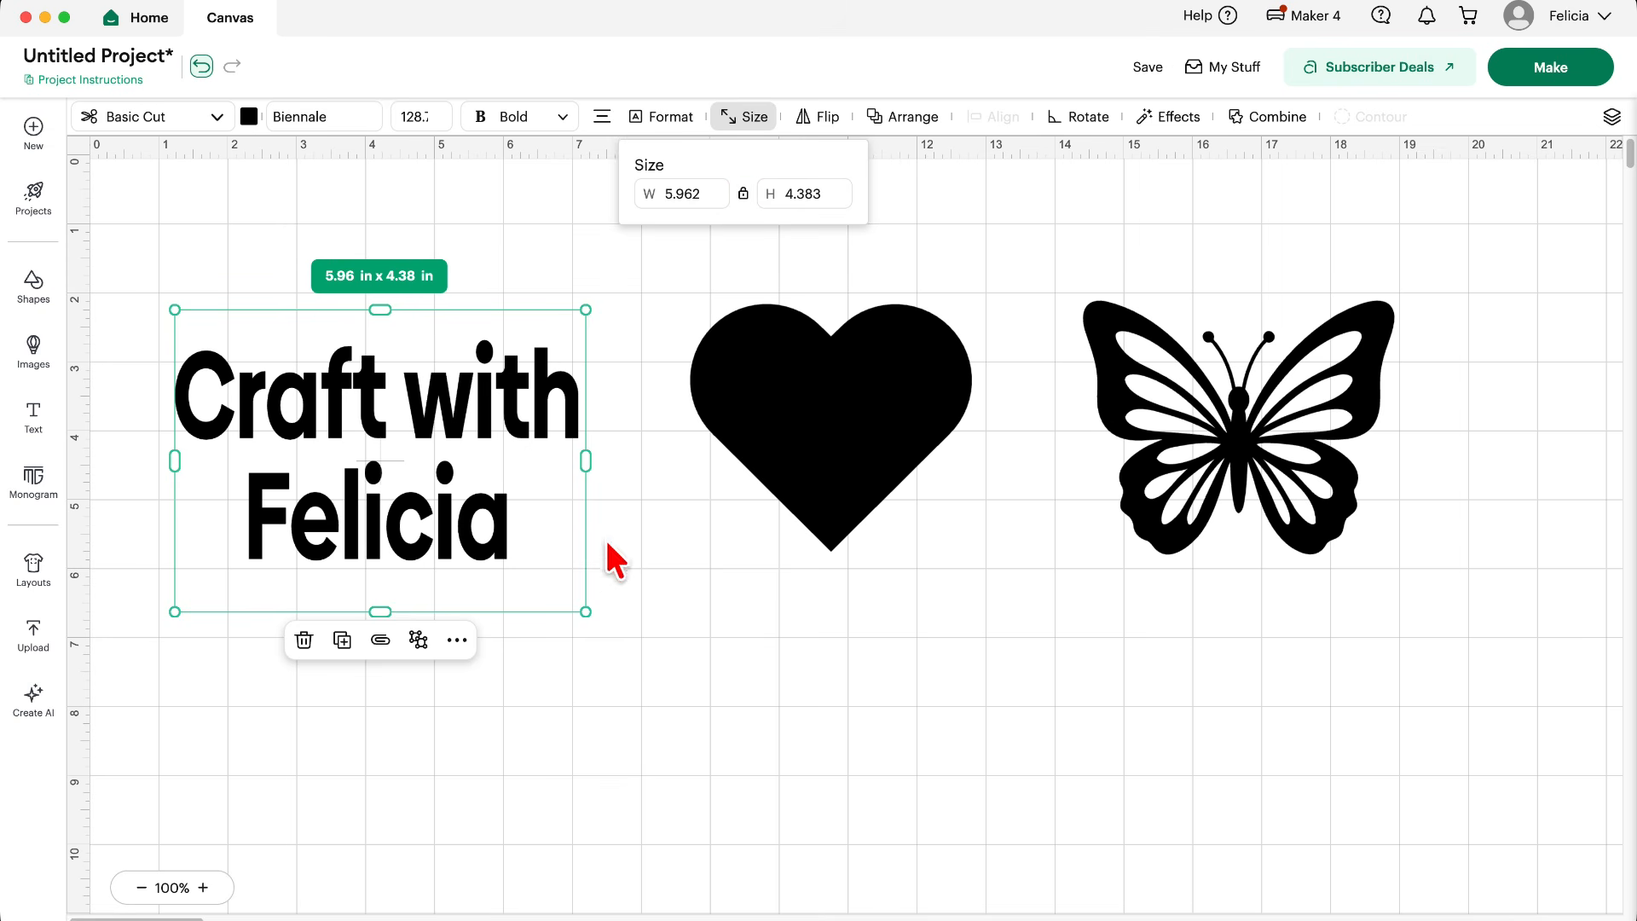
pyautogui.moveTo(577, 601); pyautogui.dragTo(635, 646)
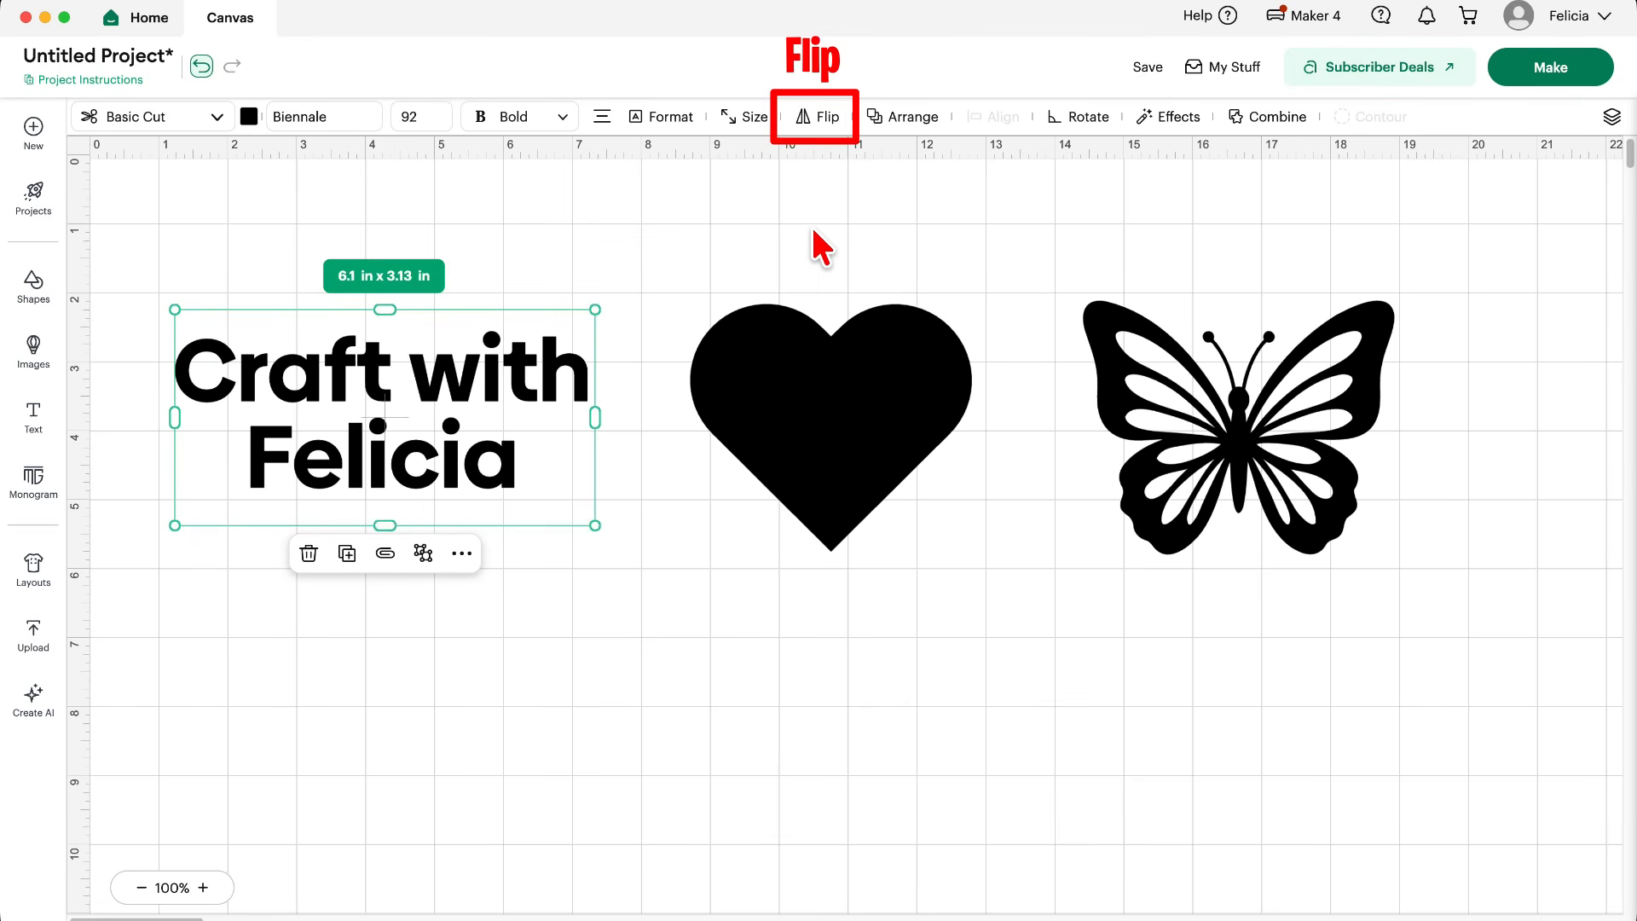
# Flip the text vertically and flip it back upright.
pyautogui.click(824, 120)
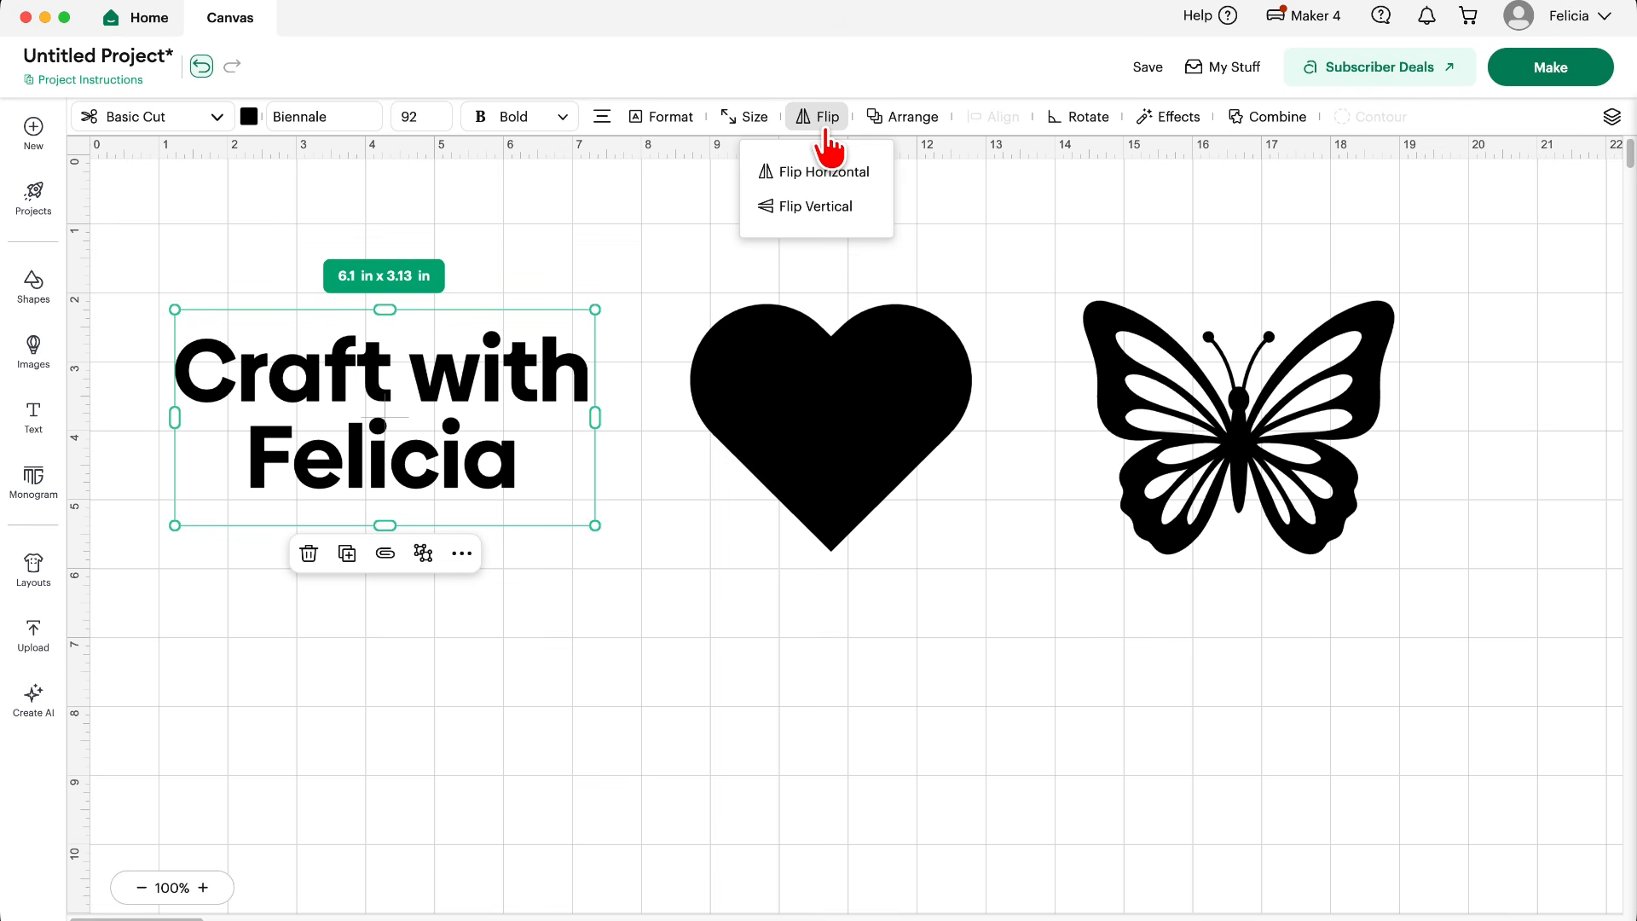
pyautogui.click(816, 207)
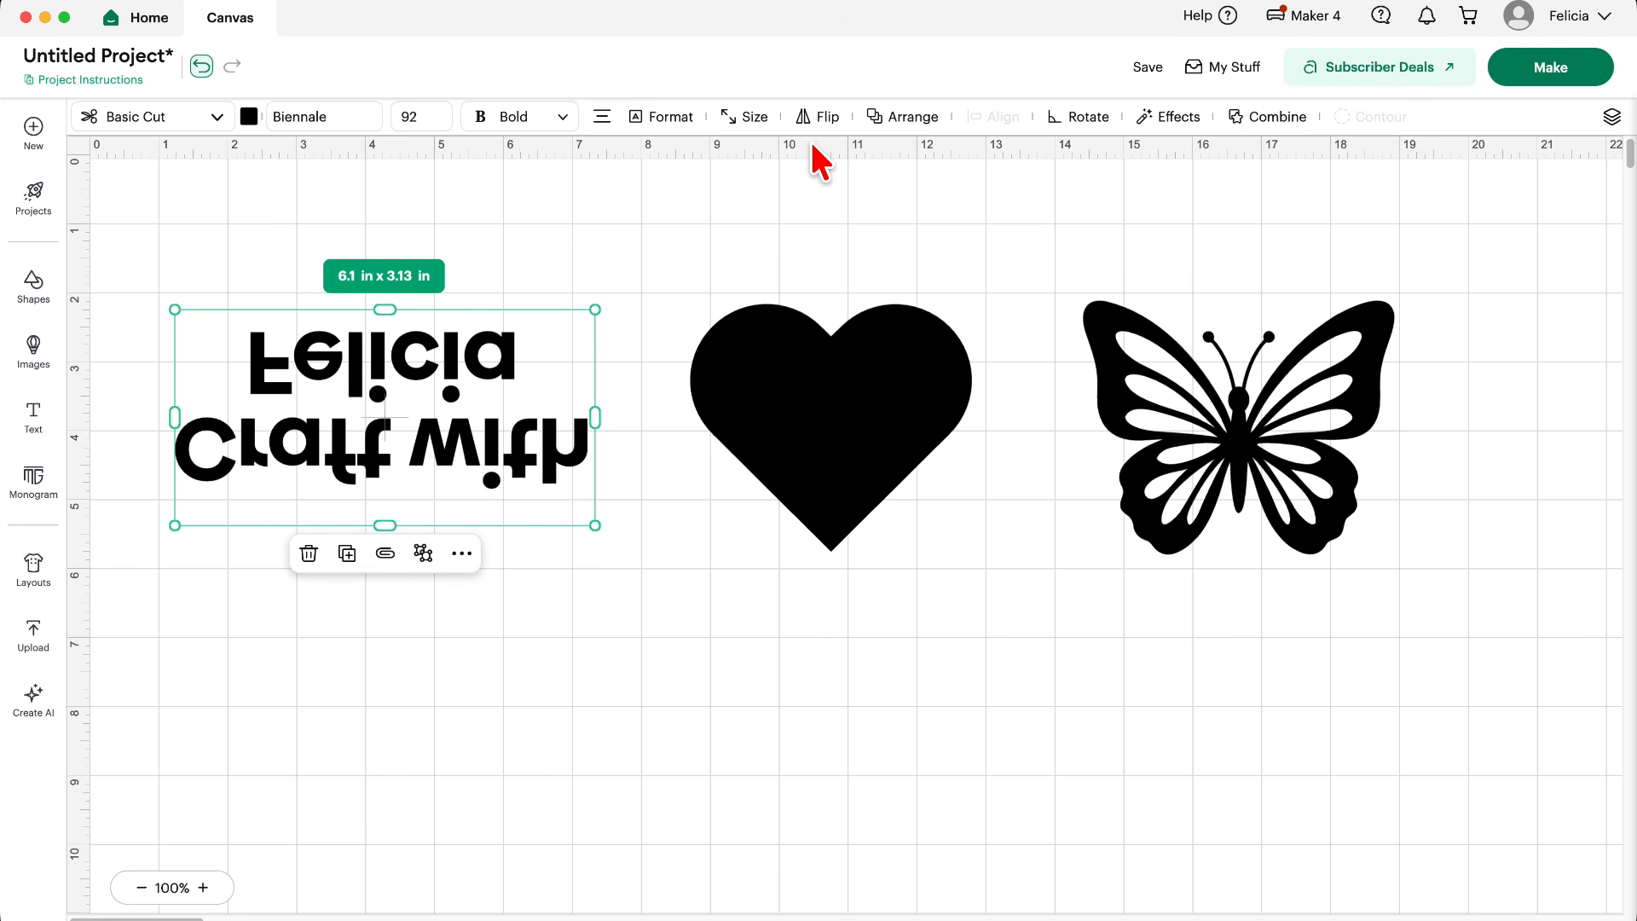
pyautogui.click(822, 124)
pyautogui.click(827, 206)
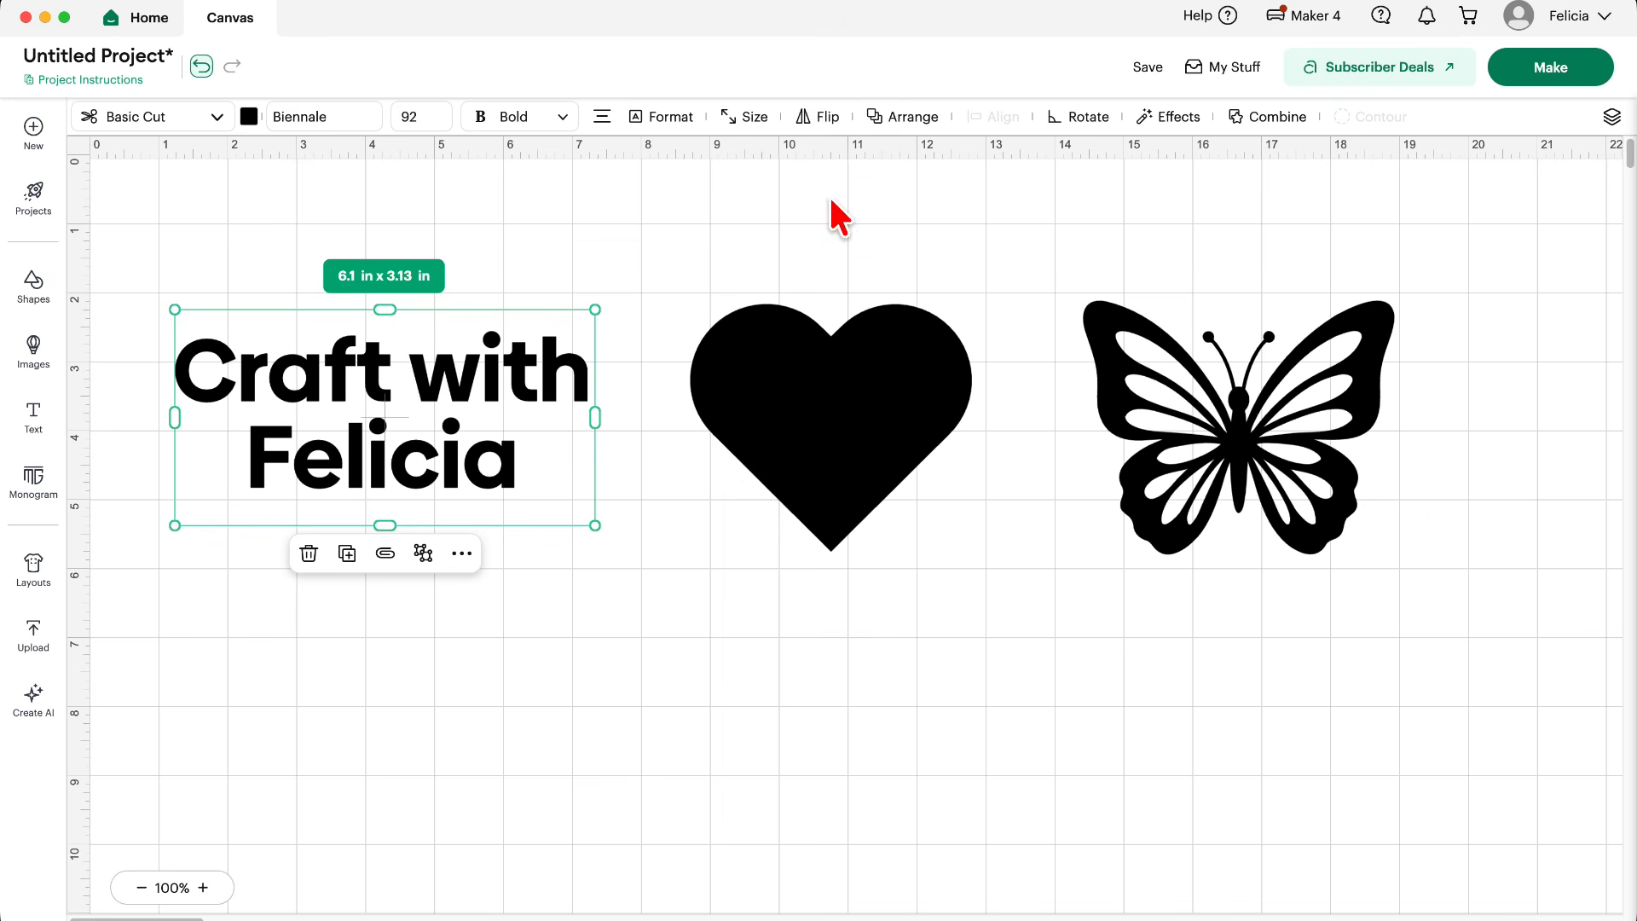
# Flip the text horizontally and flip it back to its readable orientation.
pyautogui.click(827, 124)
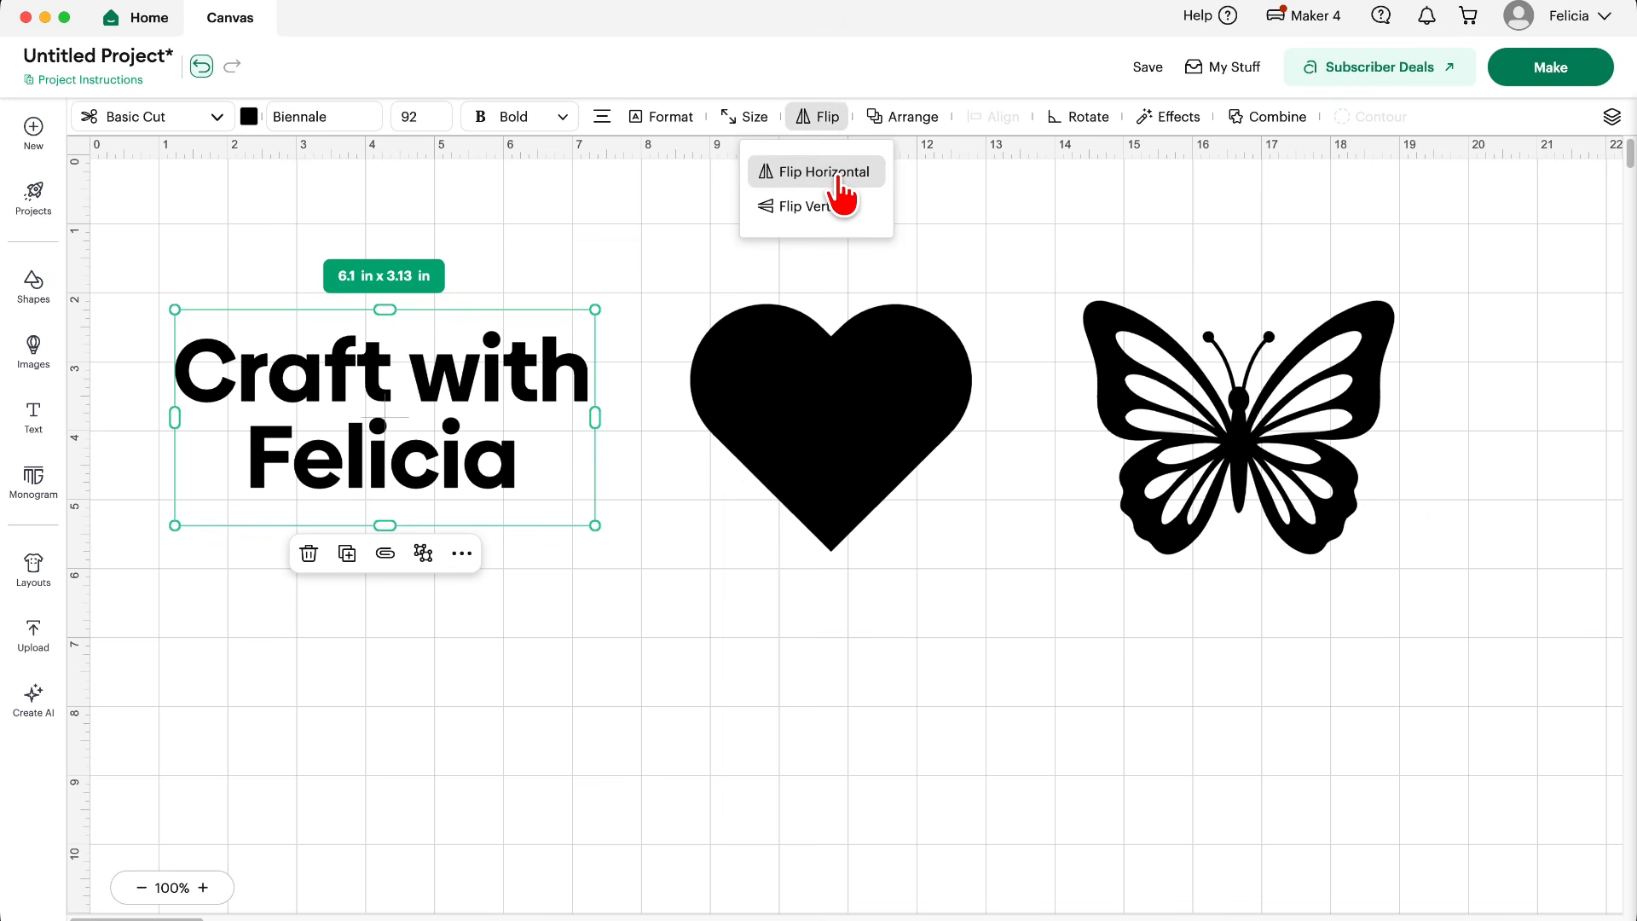
pyautogui.click(840, 187)
pyautogui.click(815, 122)
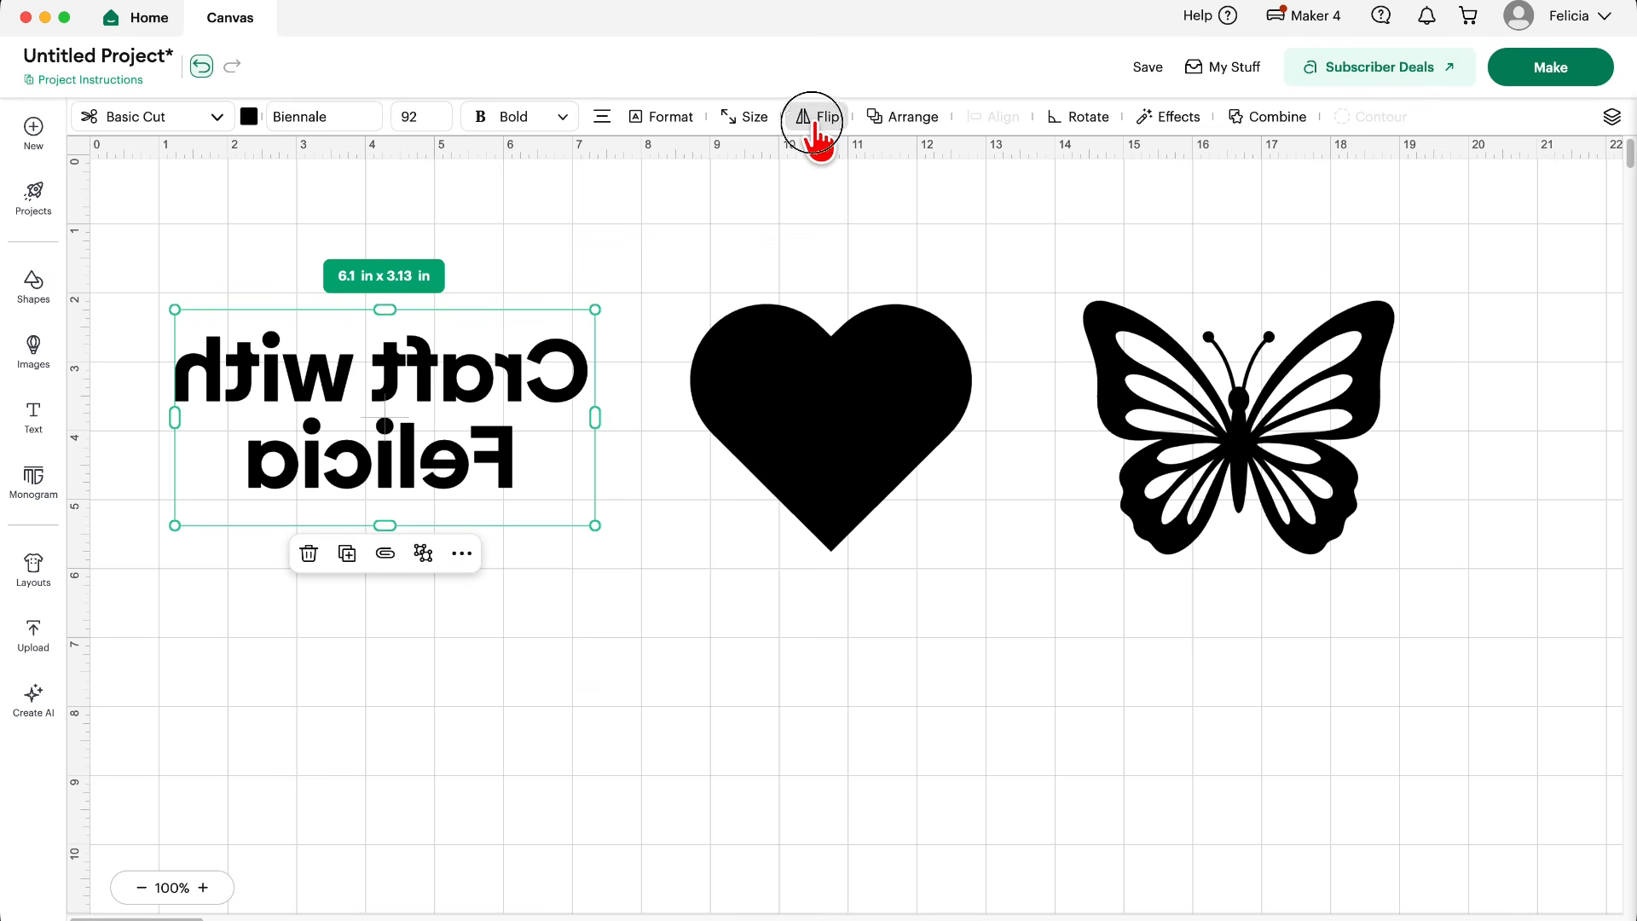
pyautogui.click(825, 171)
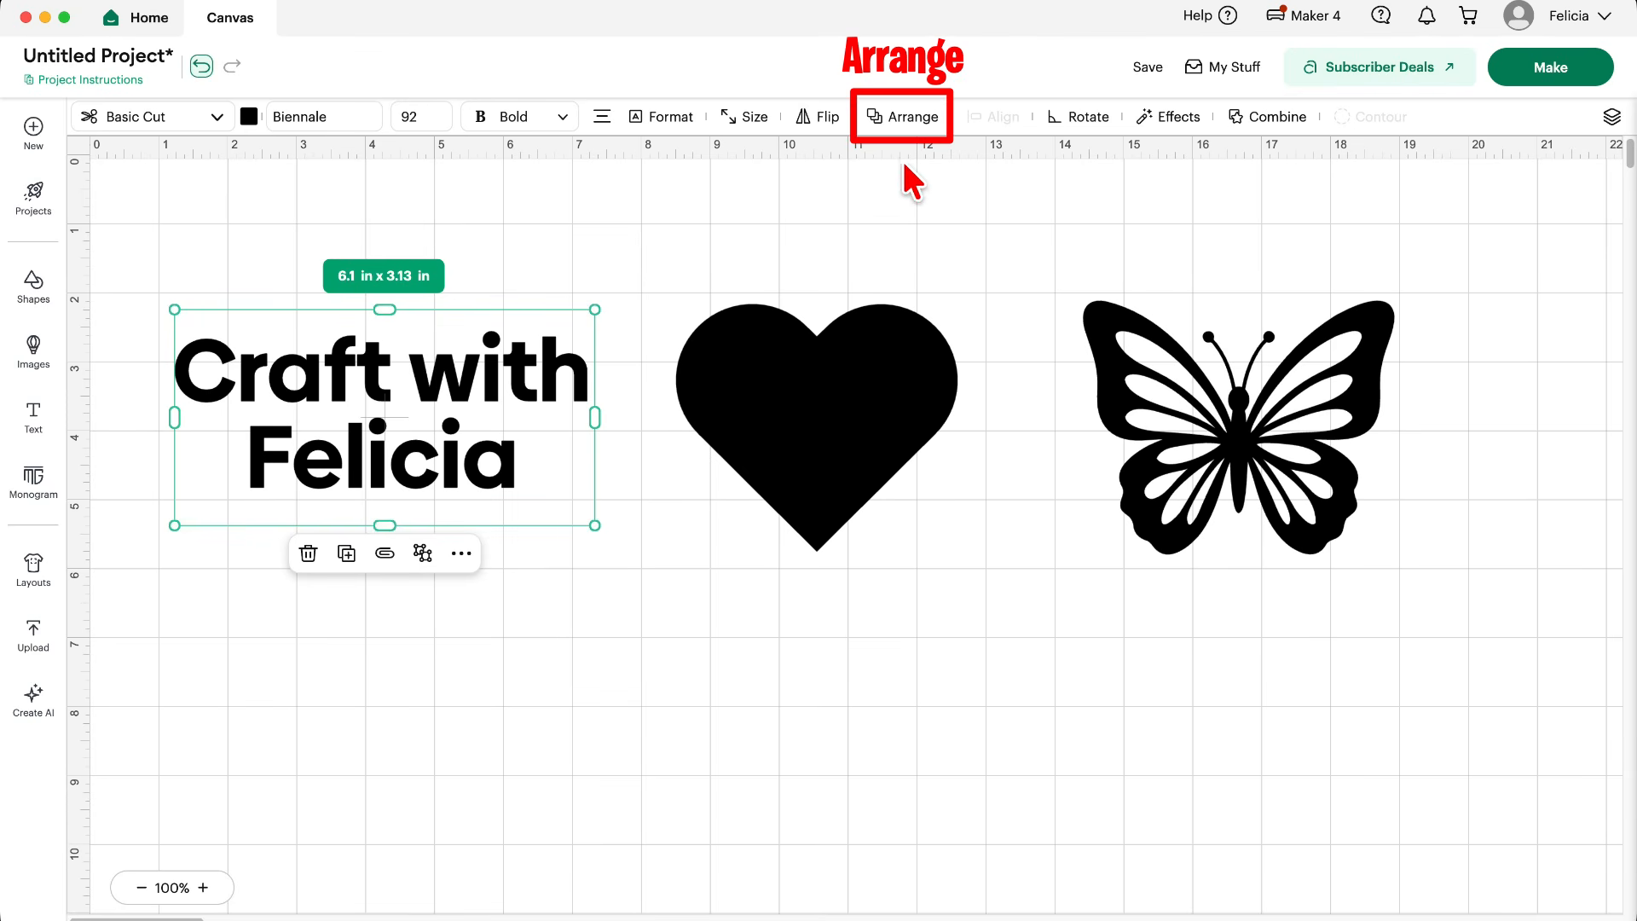
pyautogui.click(905, 145)
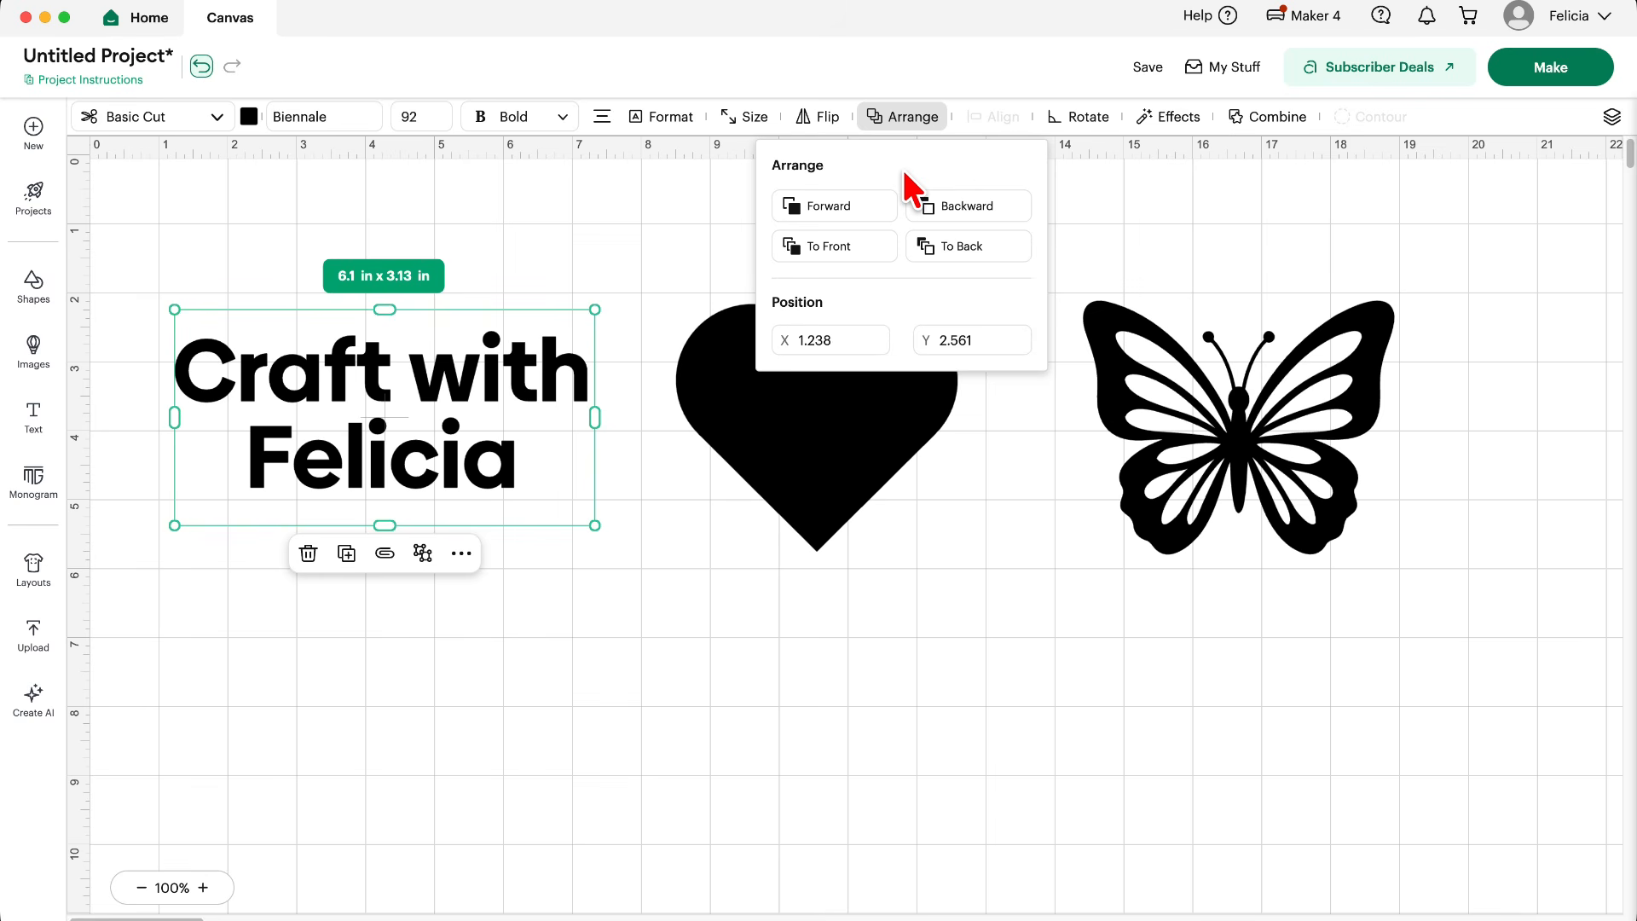
pyautogui.click(687, 319)
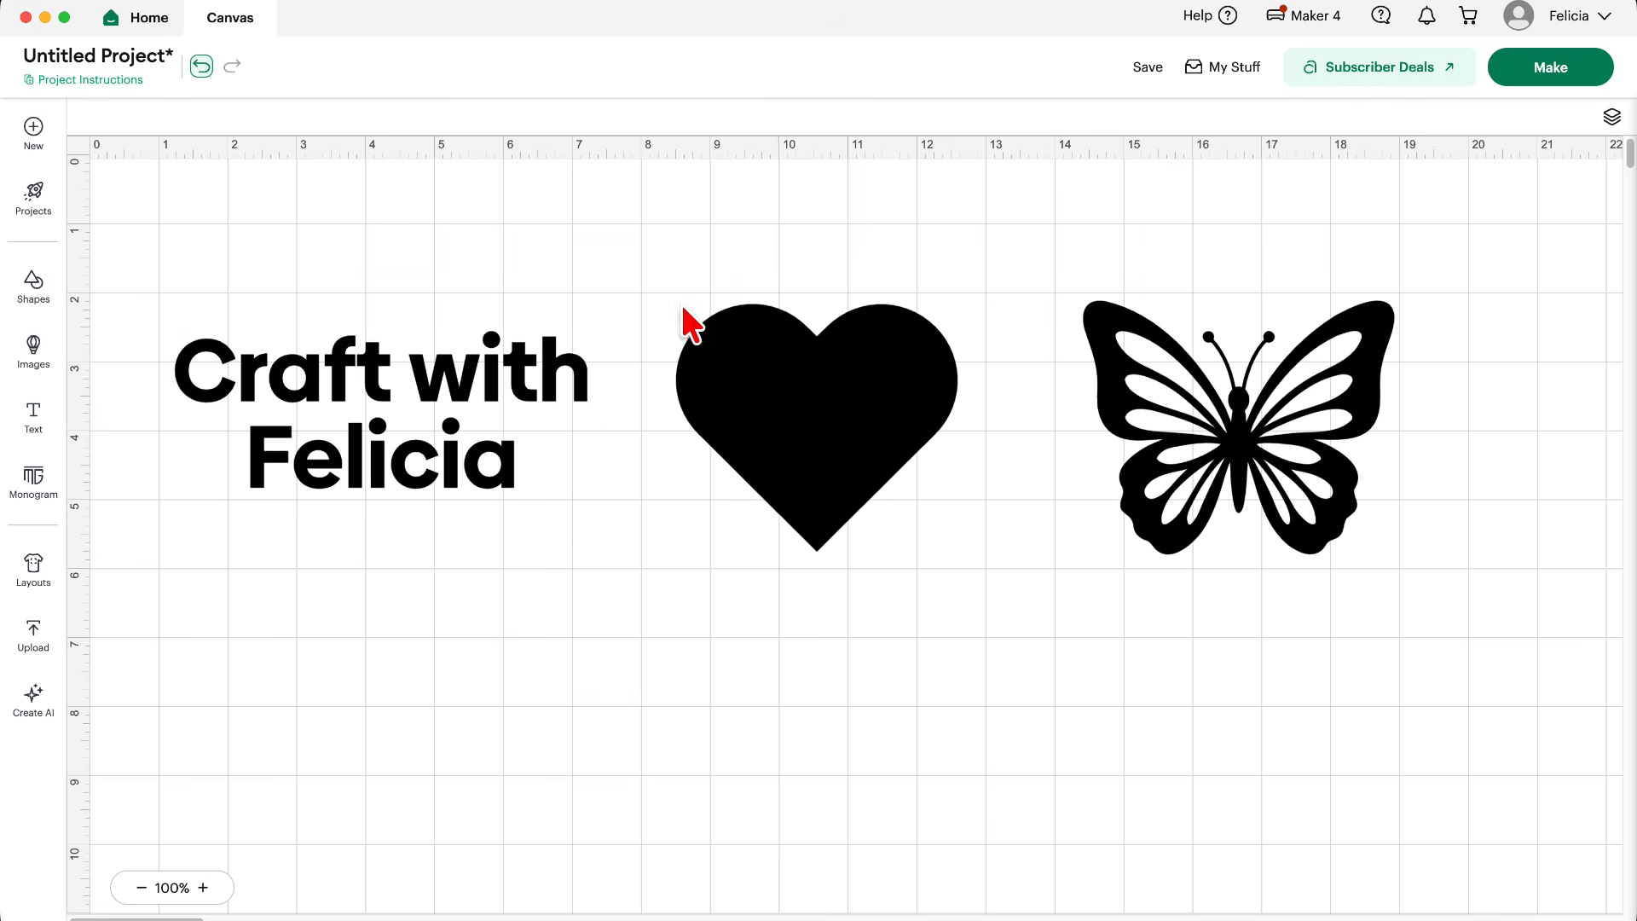
# Recolor the heart from the material colors to light pink.
pyautogui.click(733, 364)
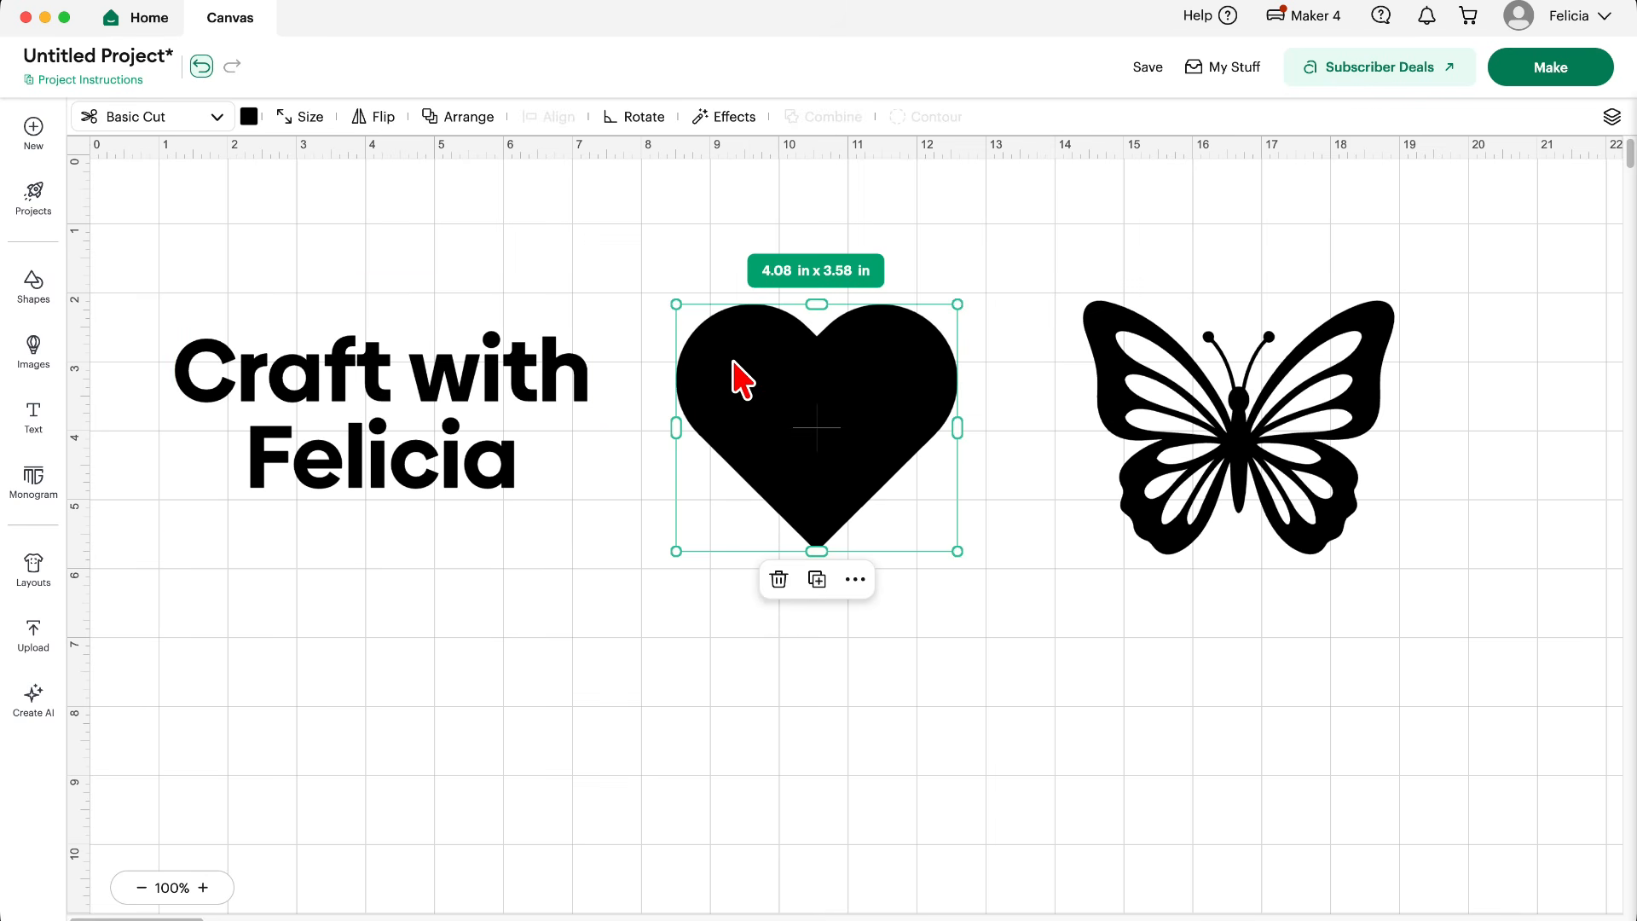
pyautogui.click(249, 117)
pyautogui.click(271, 235)
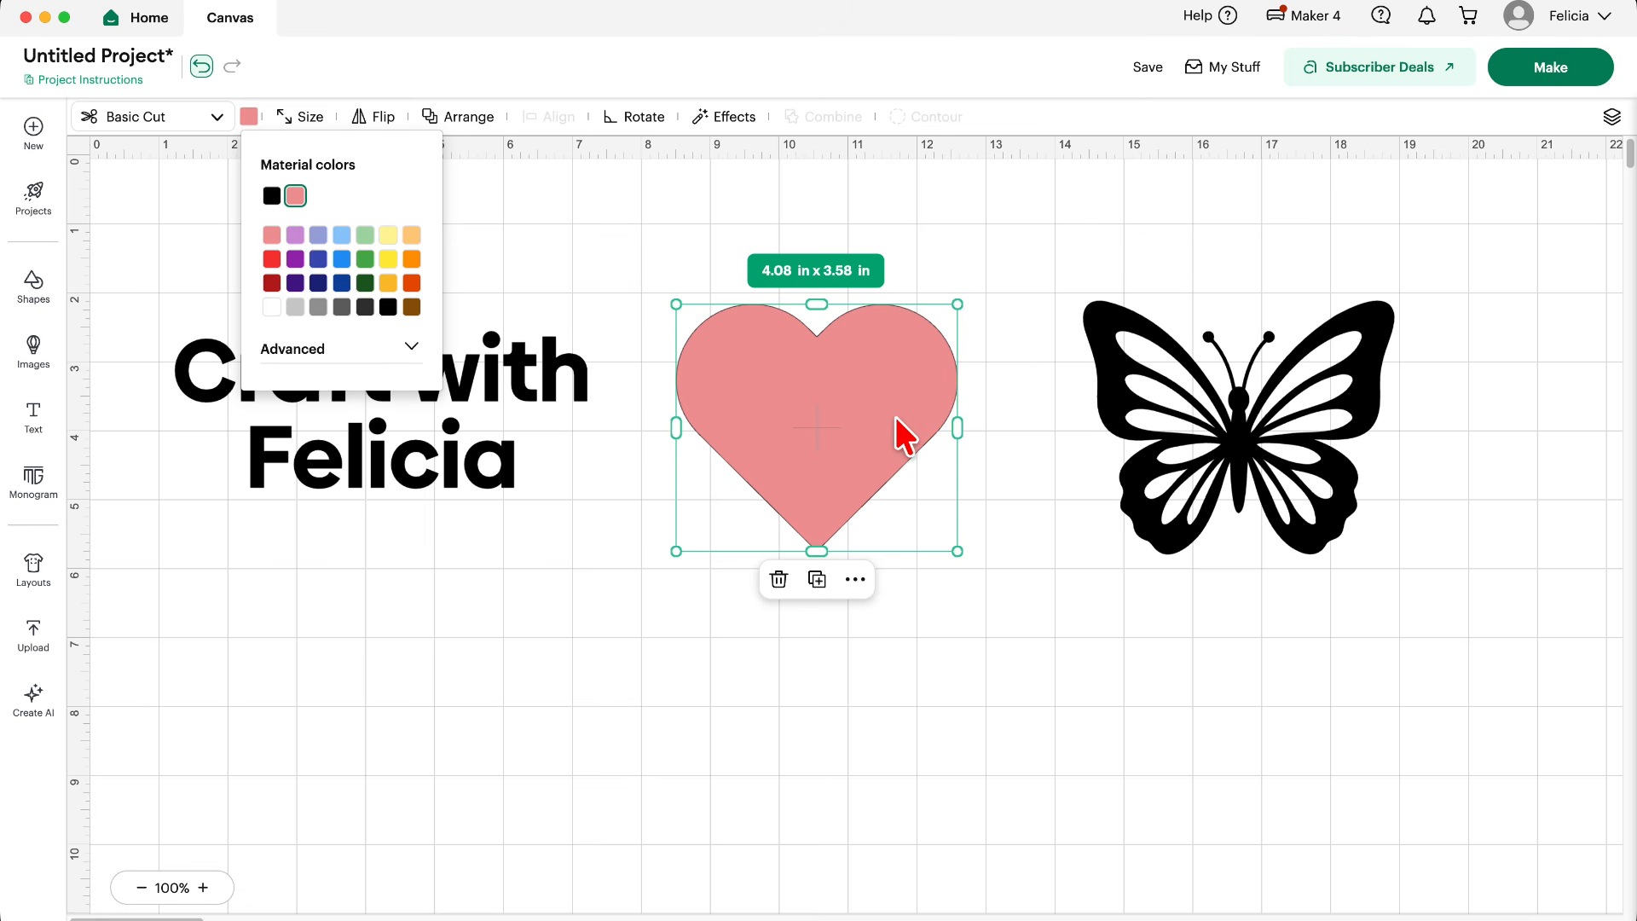
# Move the heart over the text and send it to the back of the layer order.
pyautogui.click(895, 416)
pyautogui.moveTo(895, 416); pyautogui.dragTo(460, 414)
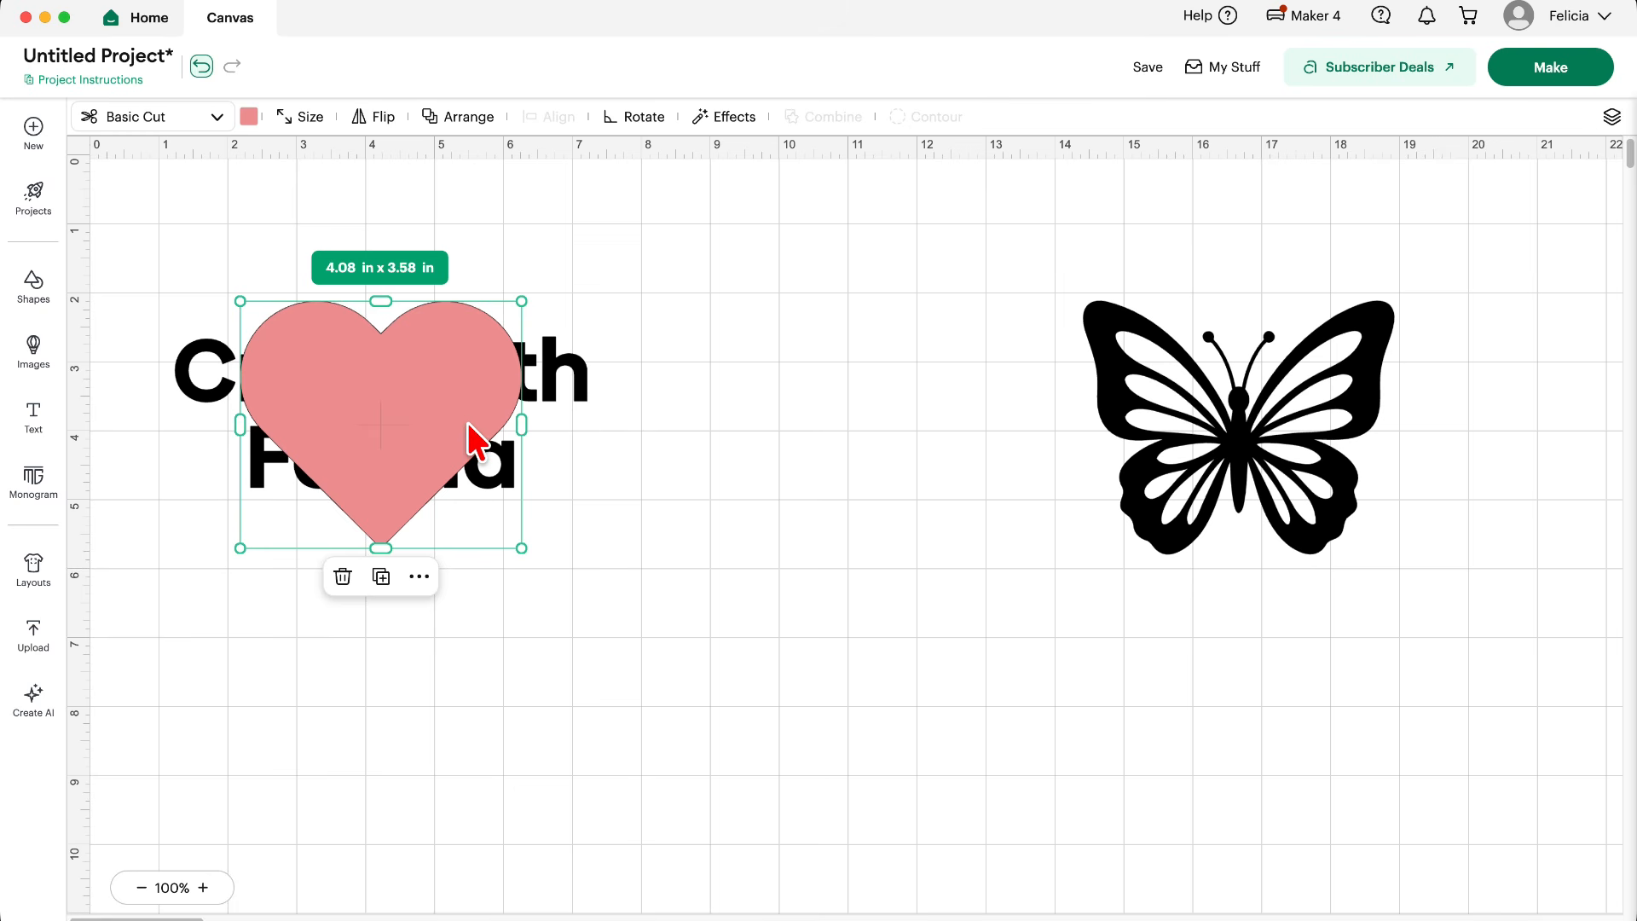
pyautogui.click(465, 118)
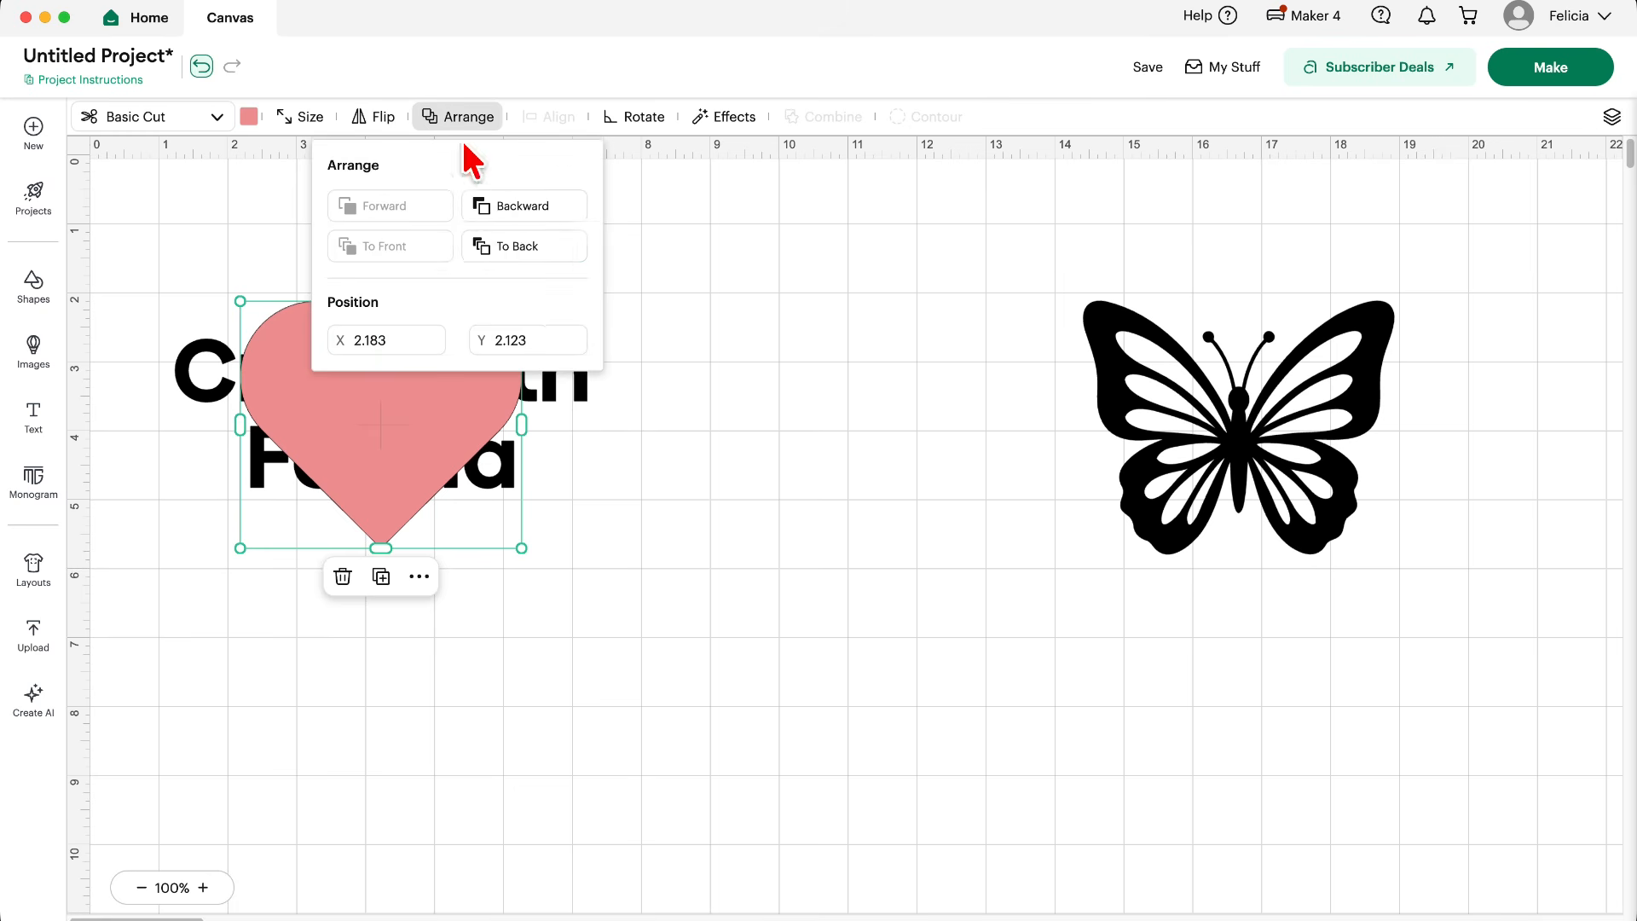
pyautogui.click(491, 245)
pyautogui.click(627, 435)
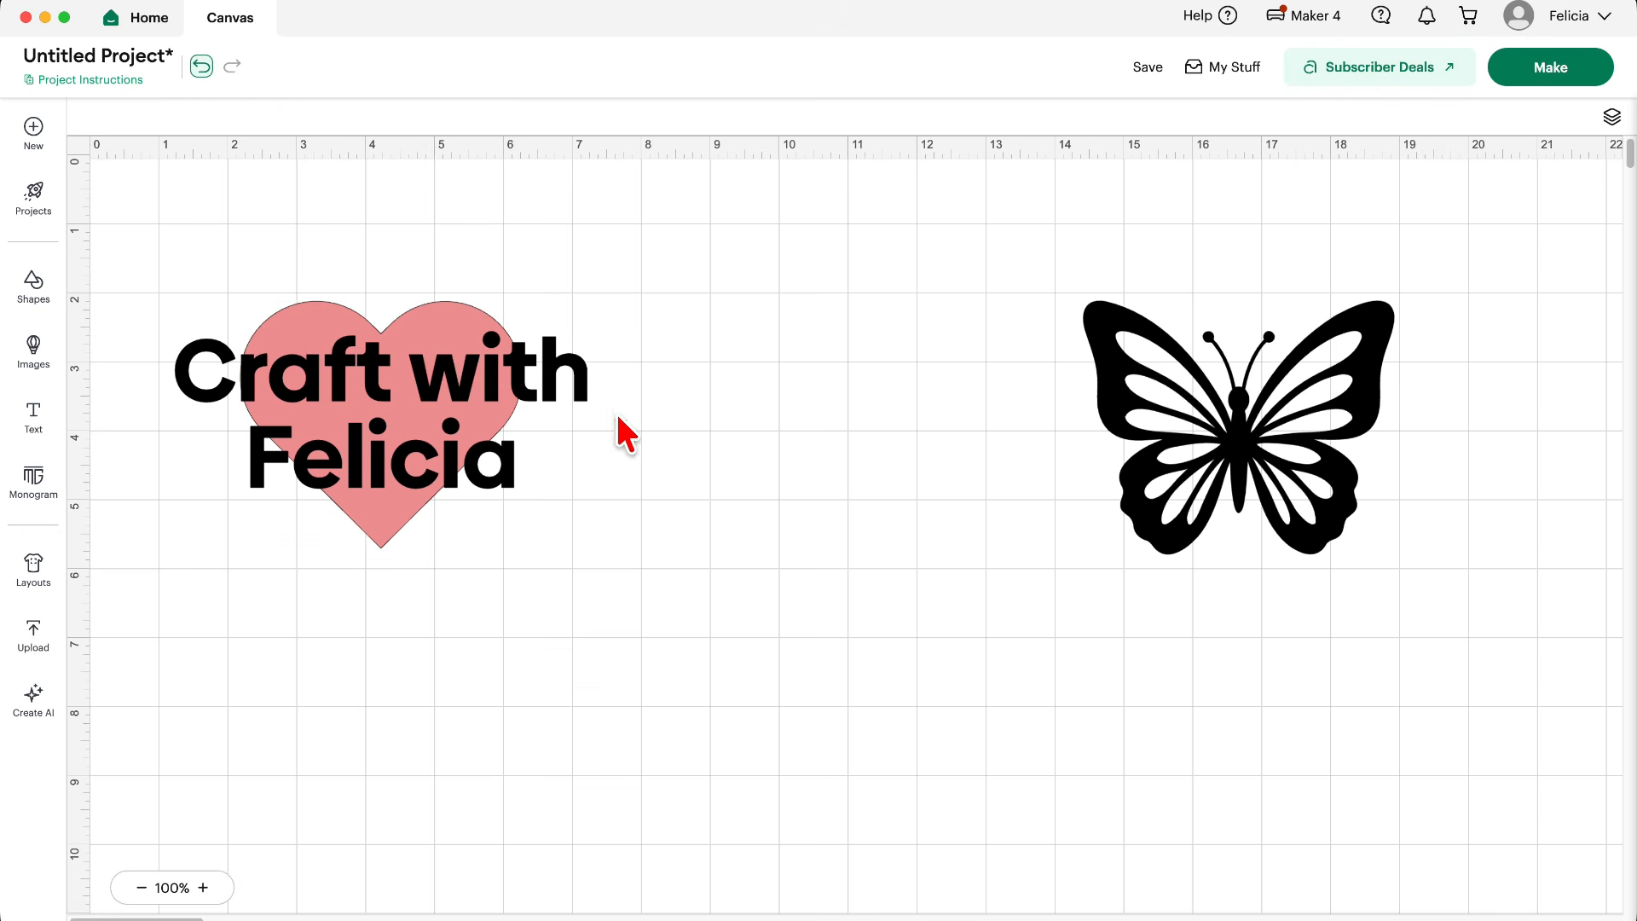
# Undo the heart's reordering and its move over the text.
pyautogui.click(204, 68)
pyautogui.click(205, 68)
# Position the heart precisely at X 8 and Y 3.
pyautogui.click(737, 344)
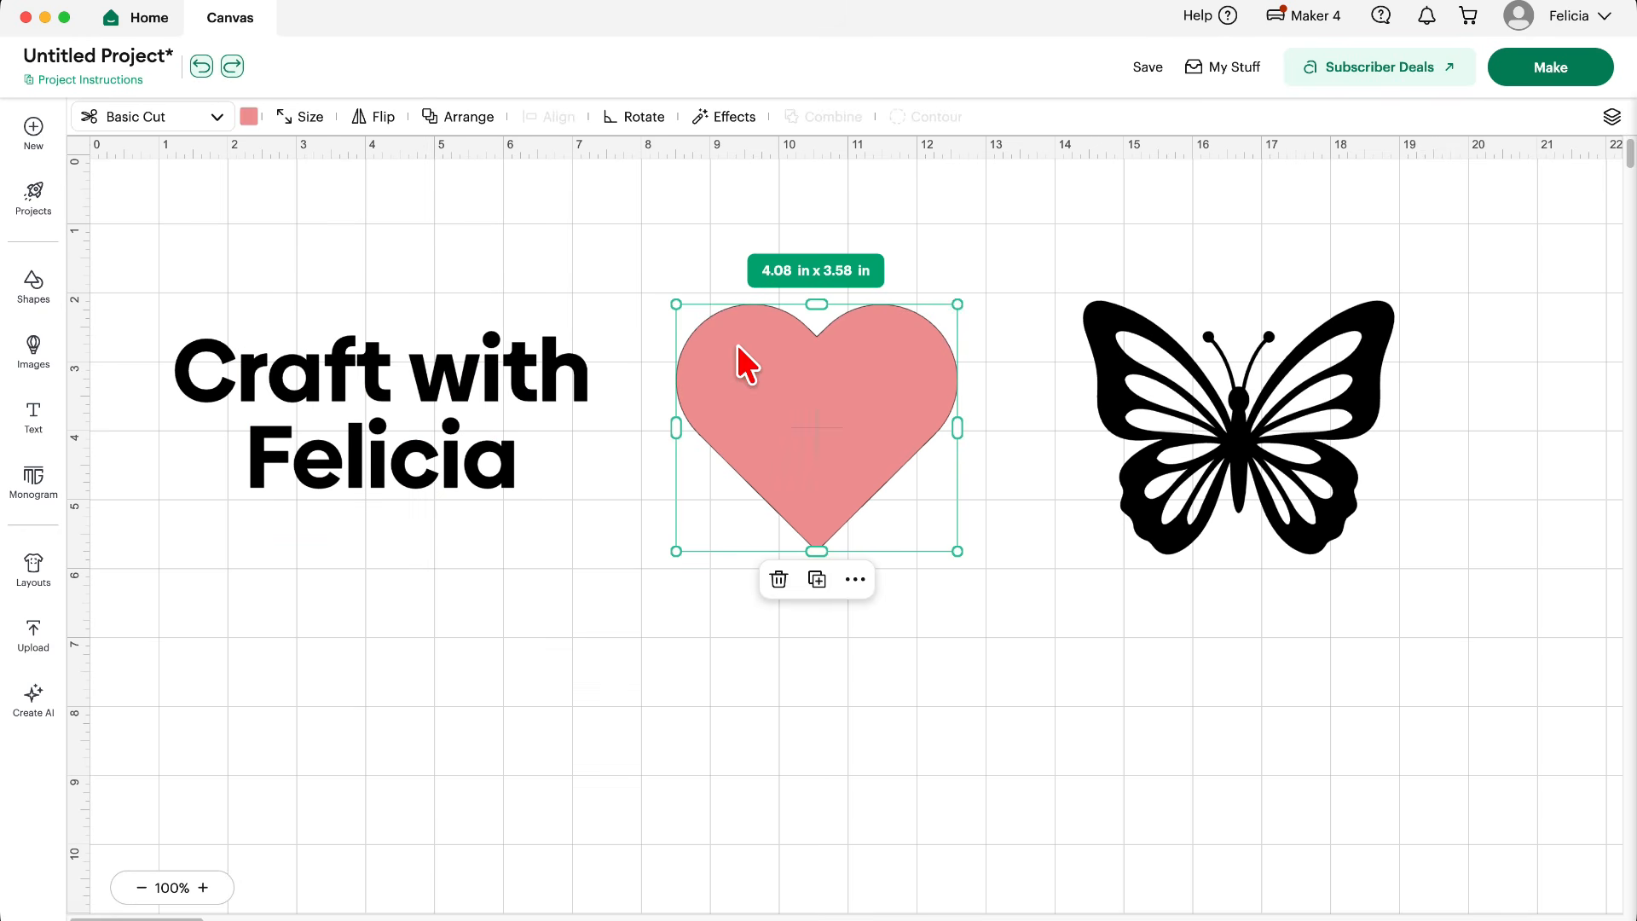
pyautogui.click(464, 117)
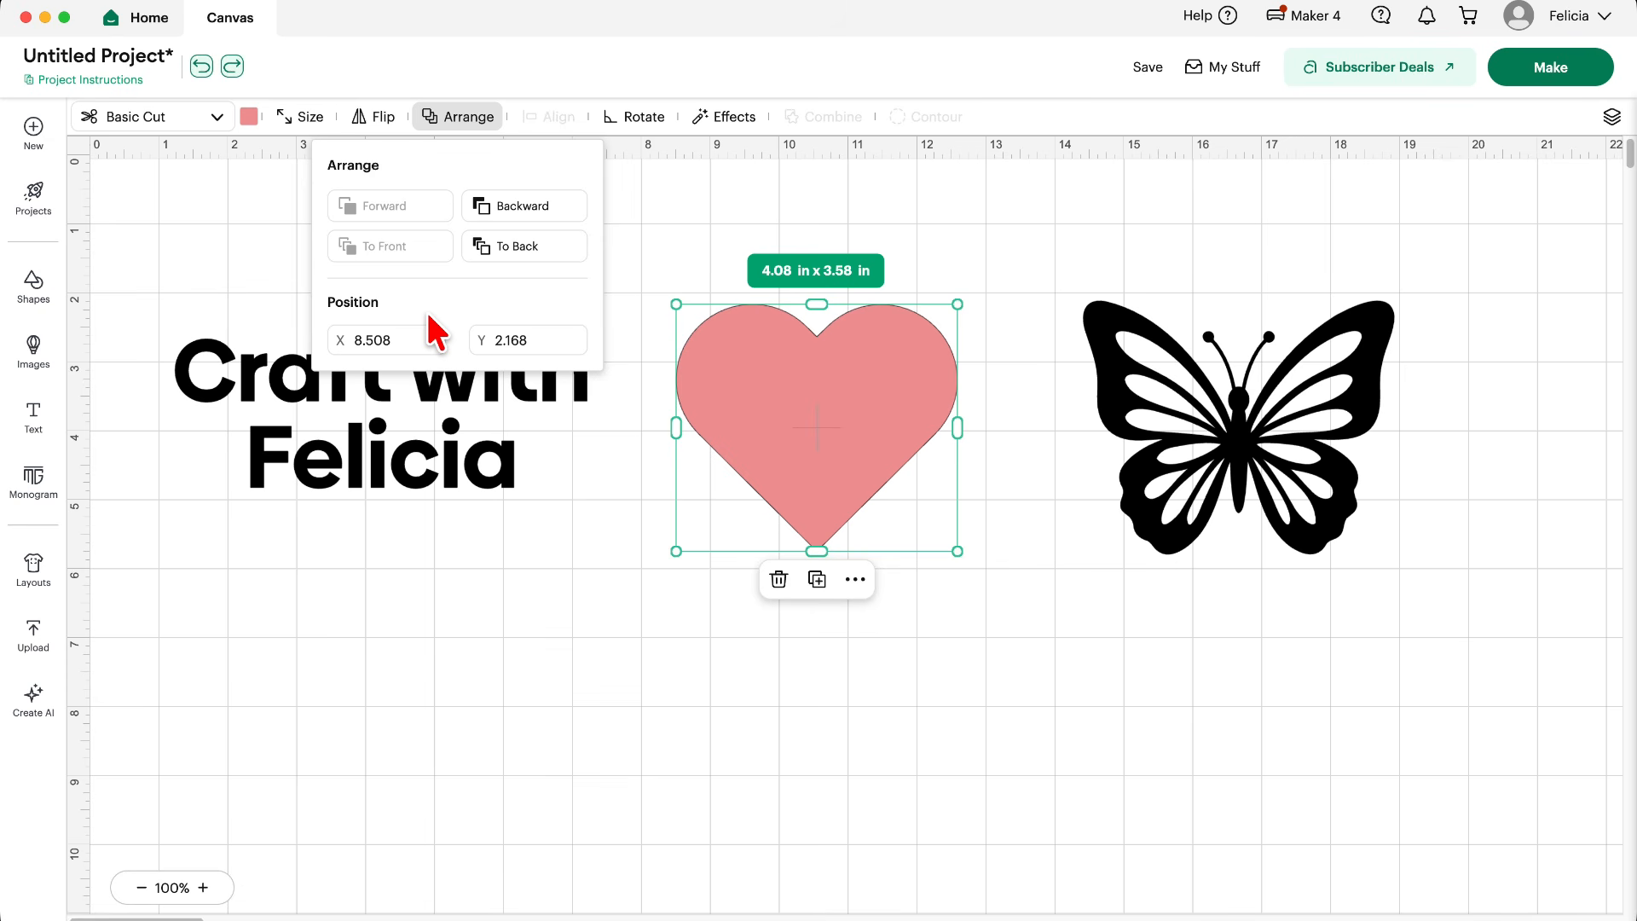
pyautogui.click(375, 337)
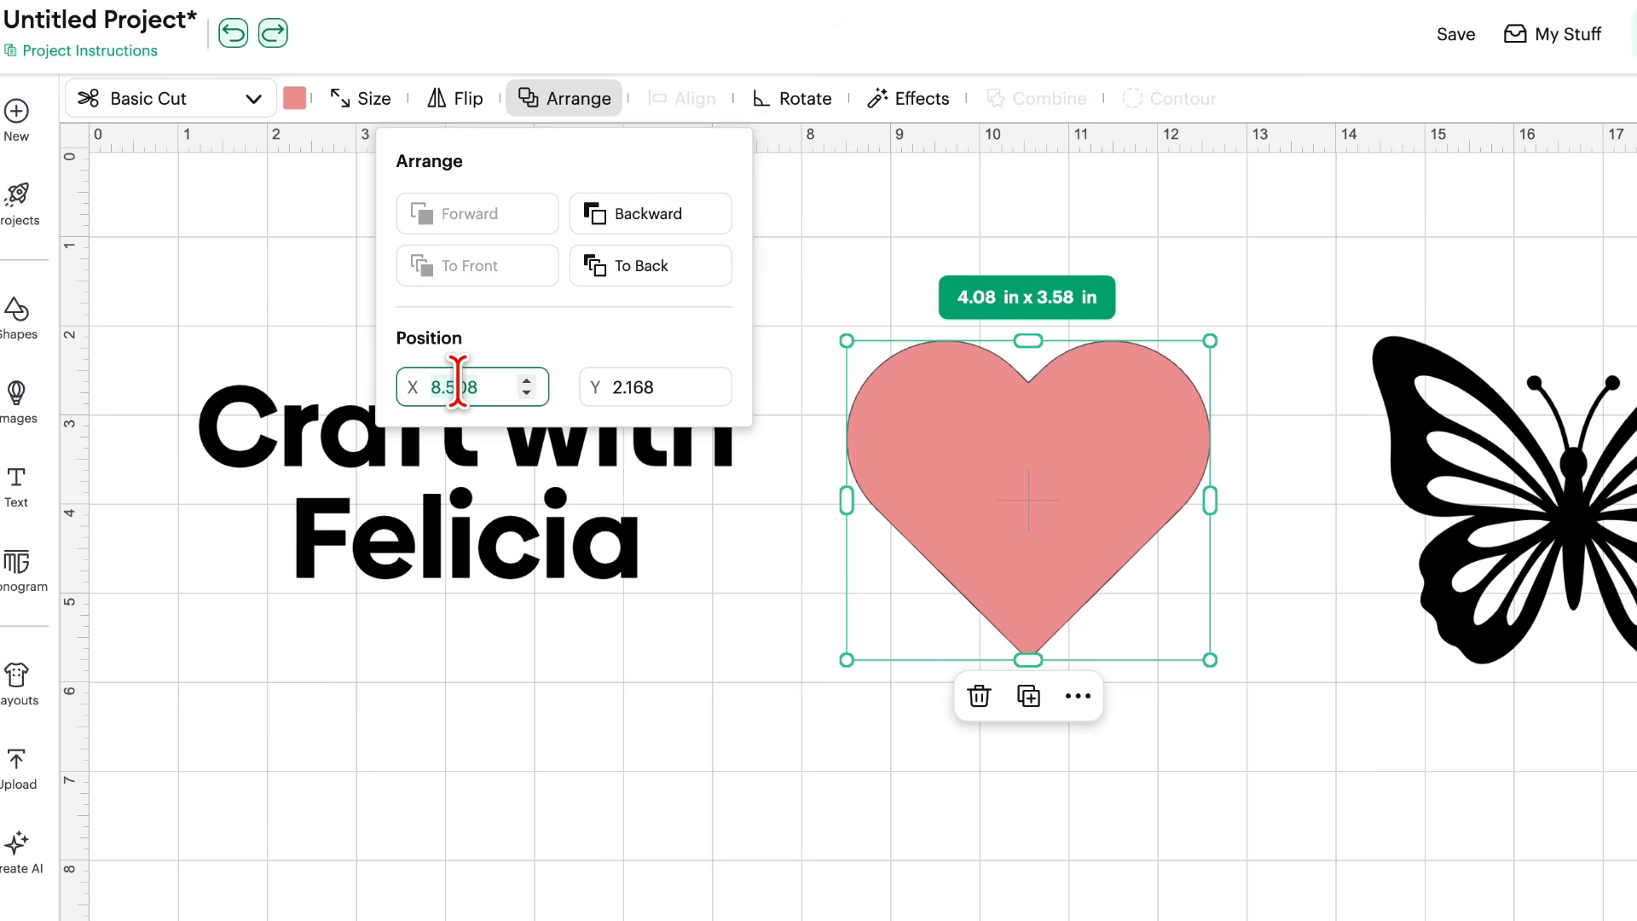
pyautogui.write('8')
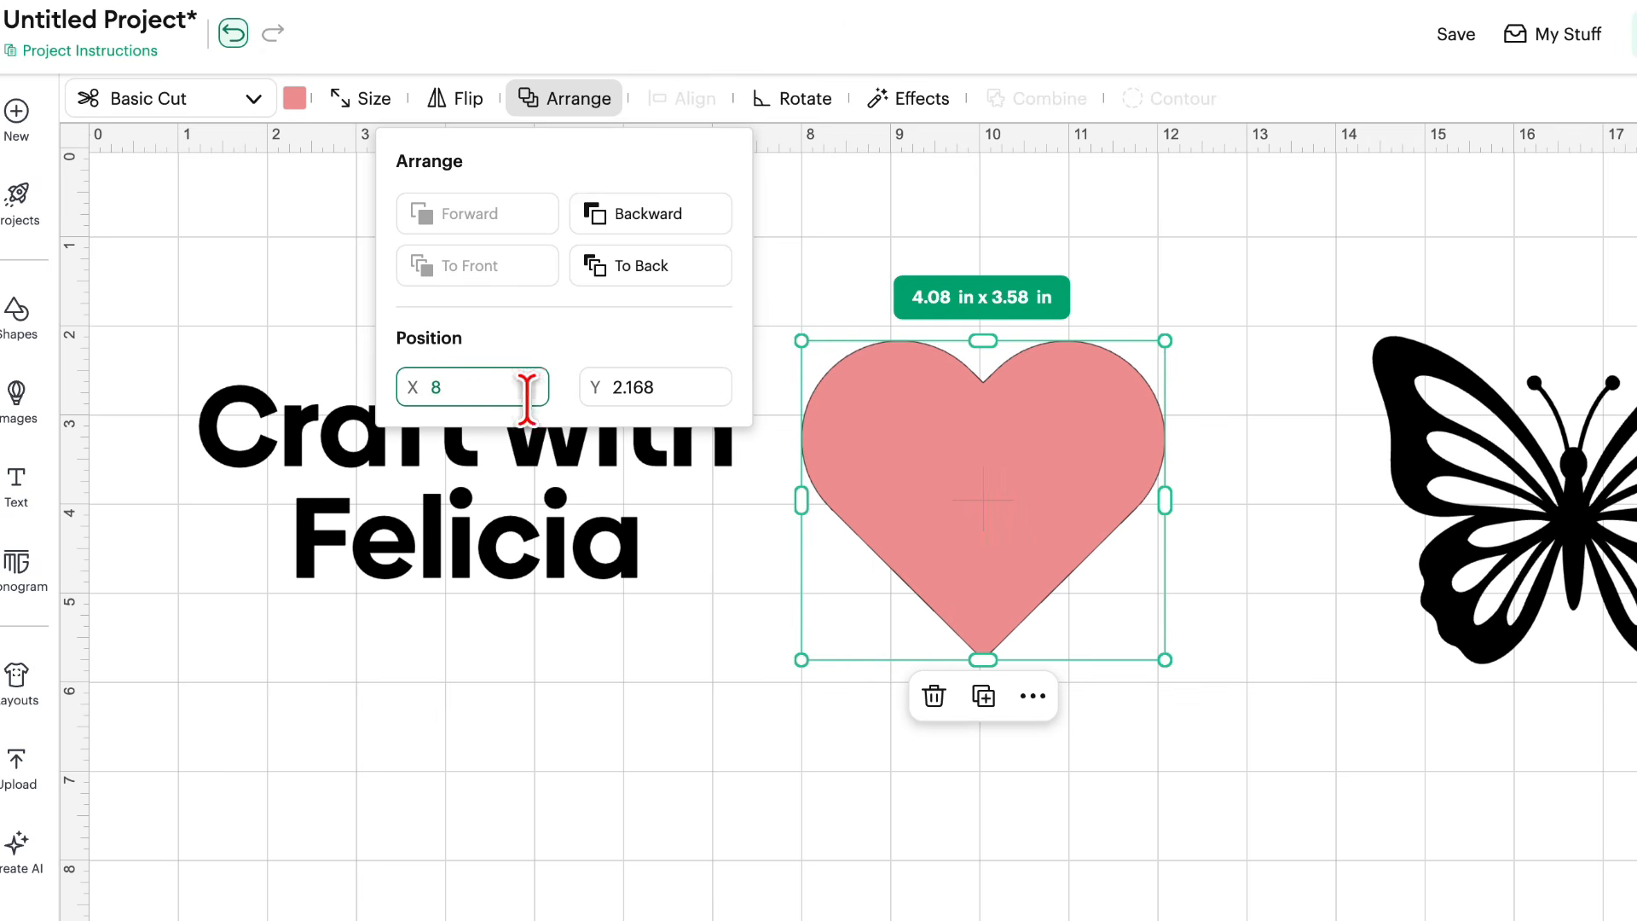
pyautogui.click(616, 387)
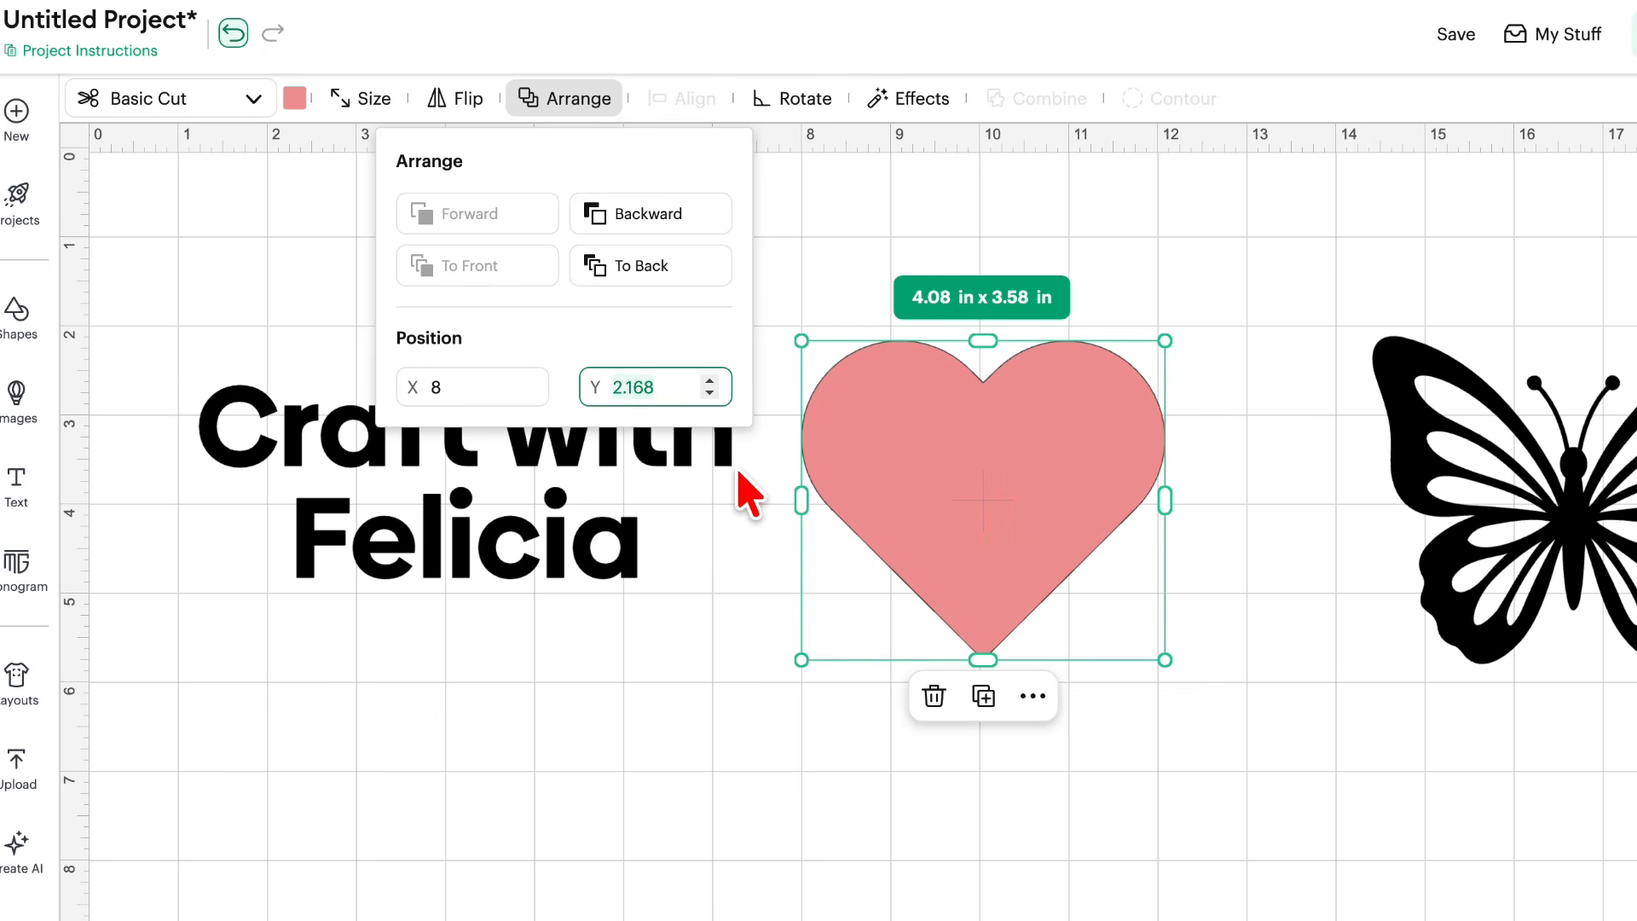
pyautogui.write('3')
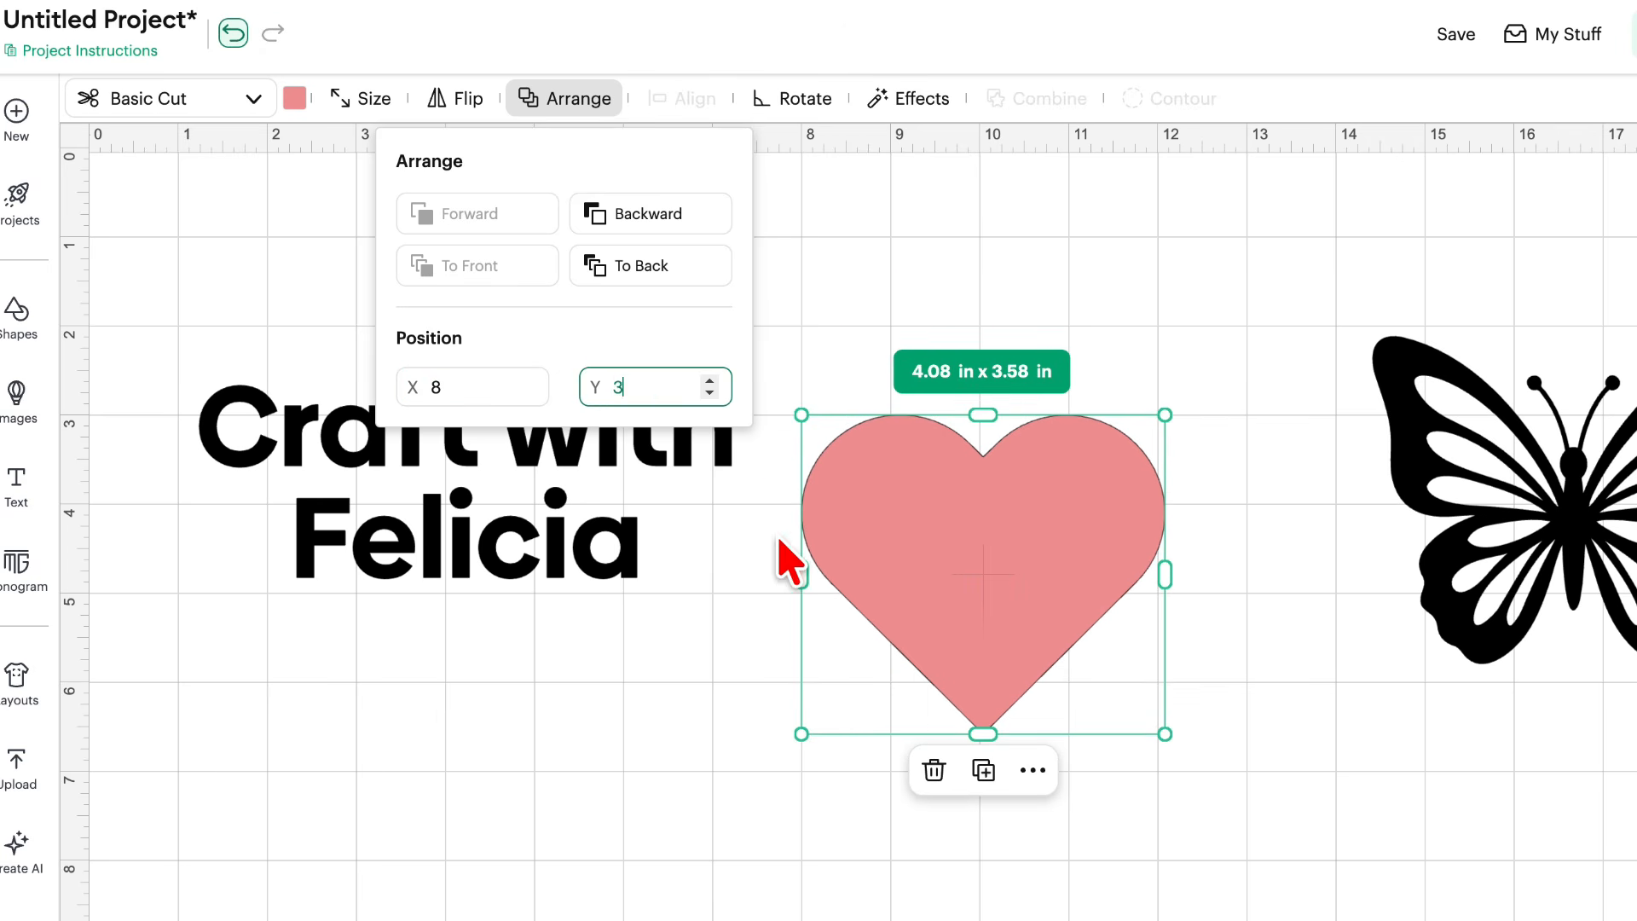
pyautogui.click(780, 544)
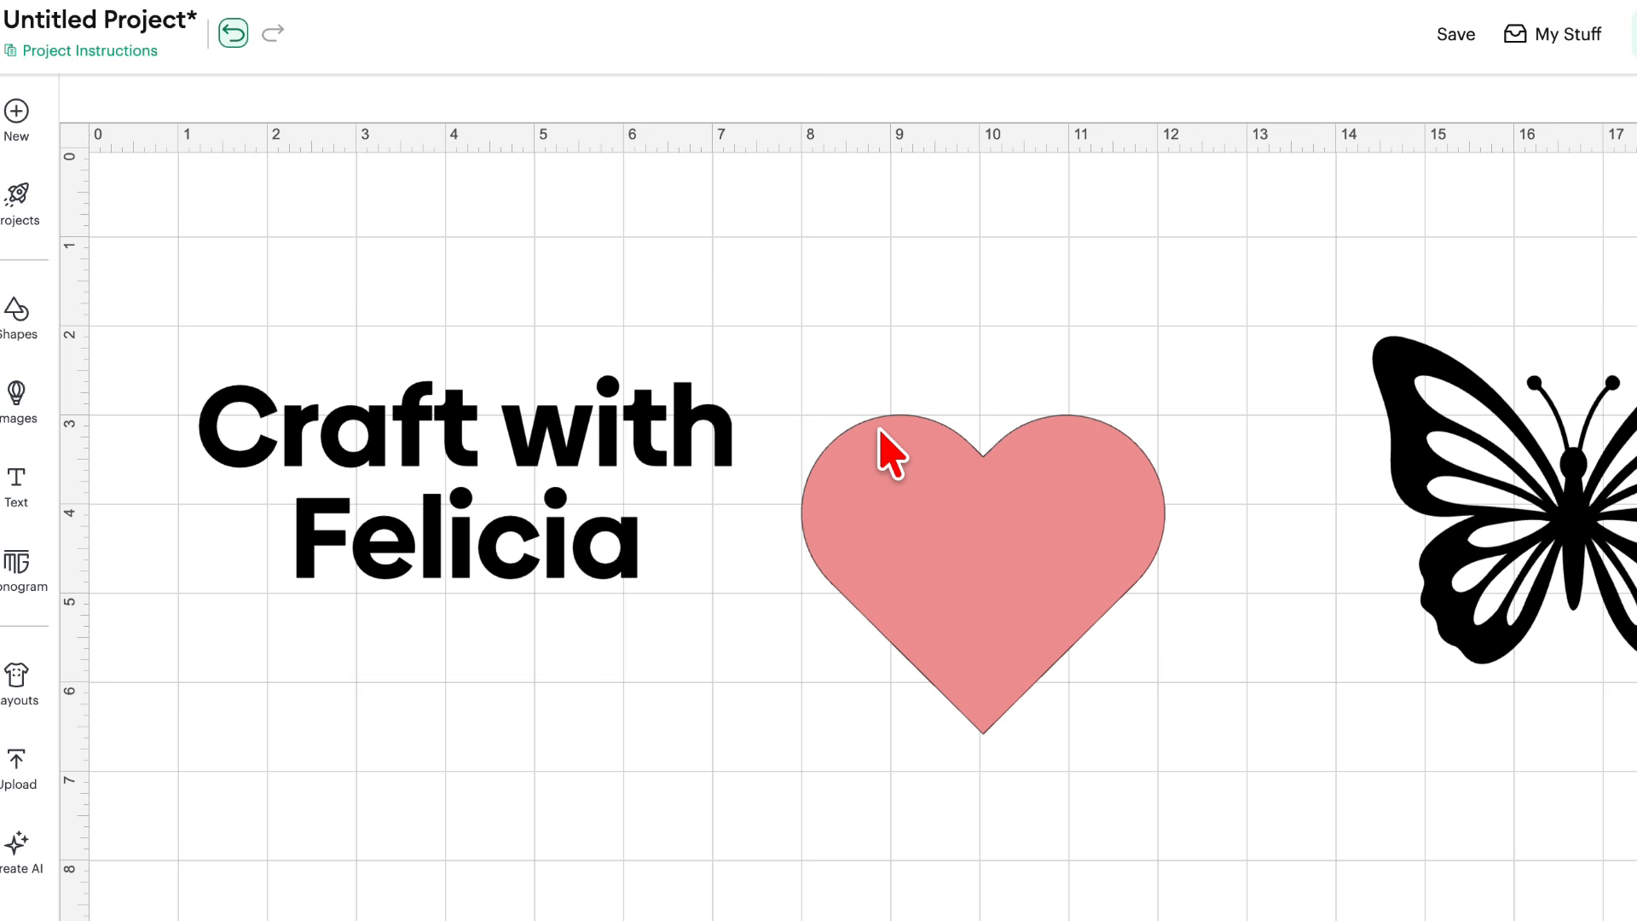
# Move the heart freehand back up between the text and the butterfly, roughly level with both.
pyautogui.moveTo(988, 550); pyautogui.dragTo(1035, 474)
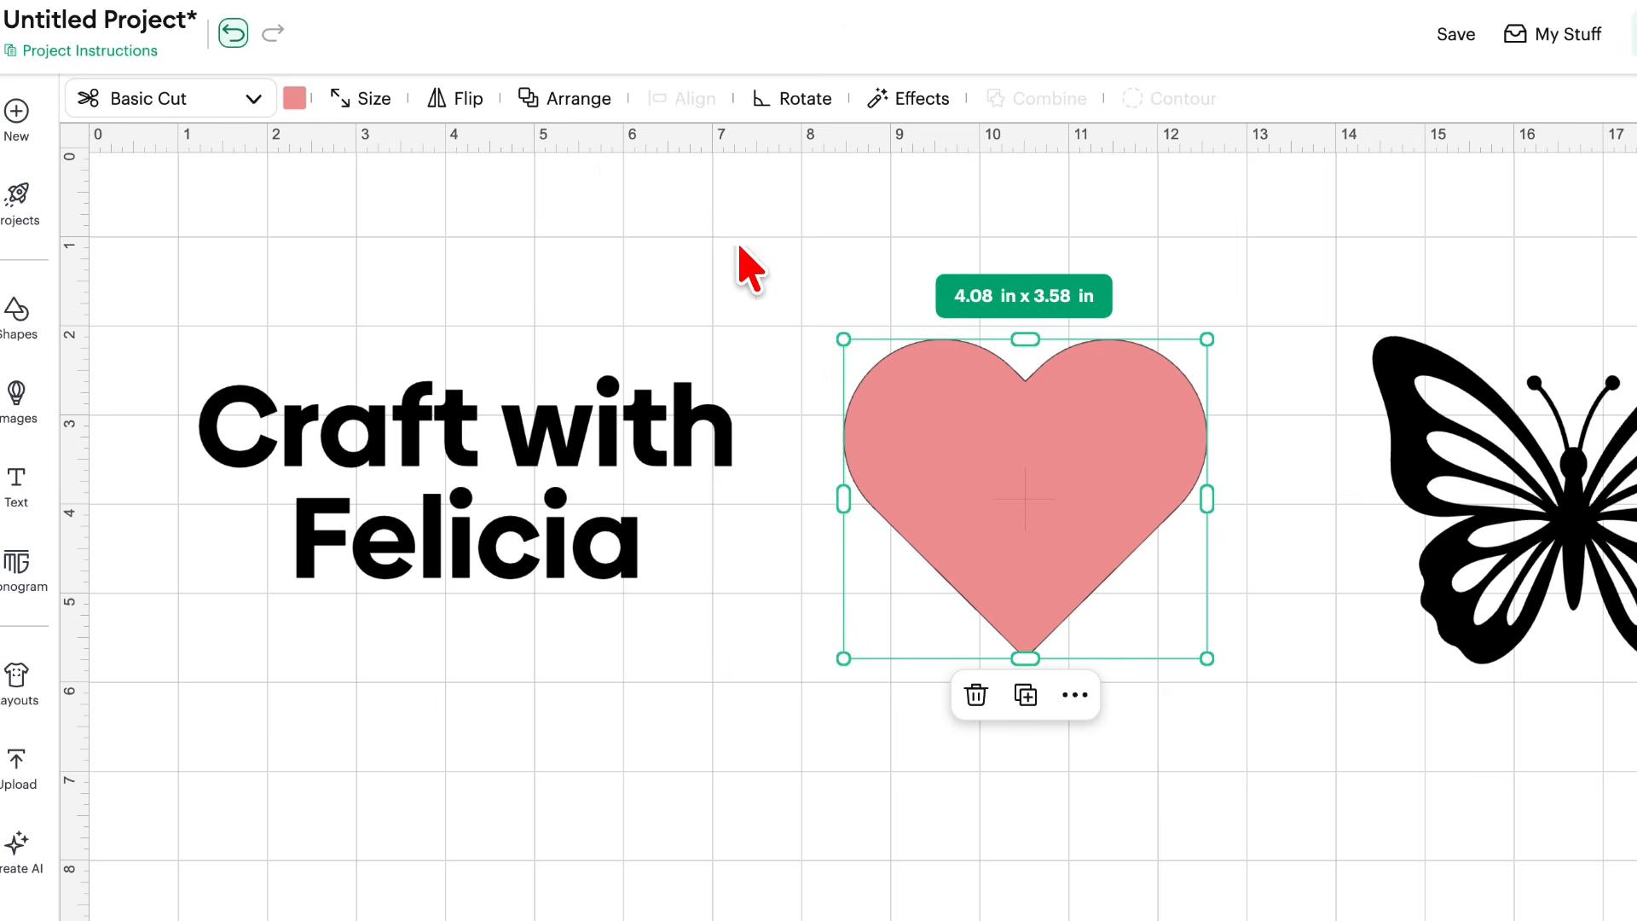
pyautogui.click(578, 104)
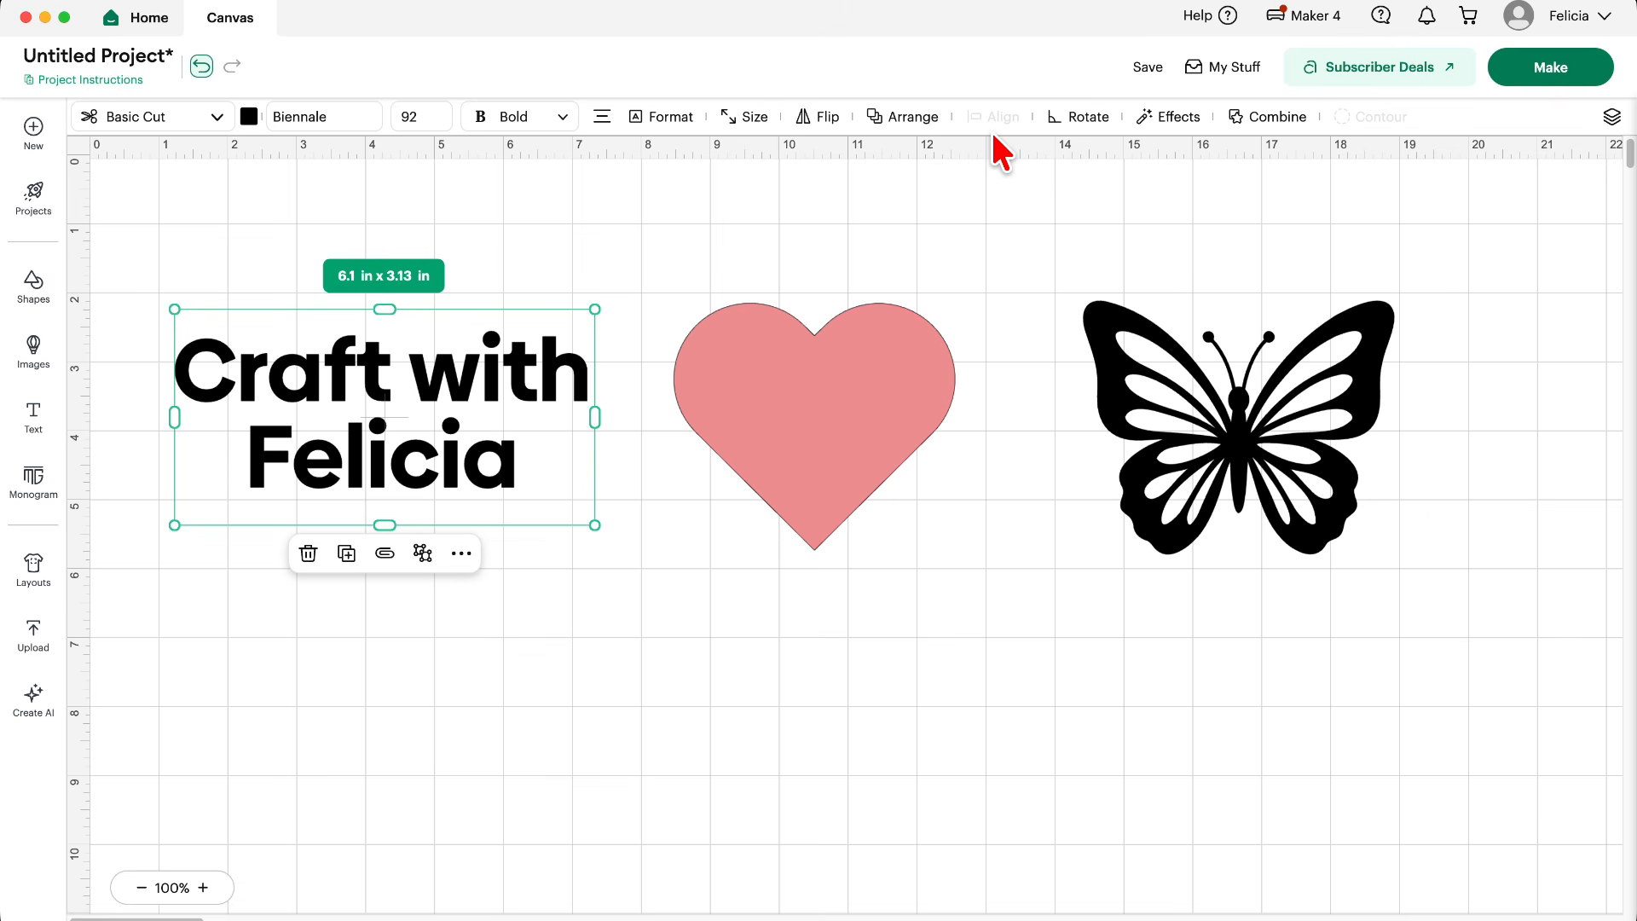
pyautogui.click(953, 196)
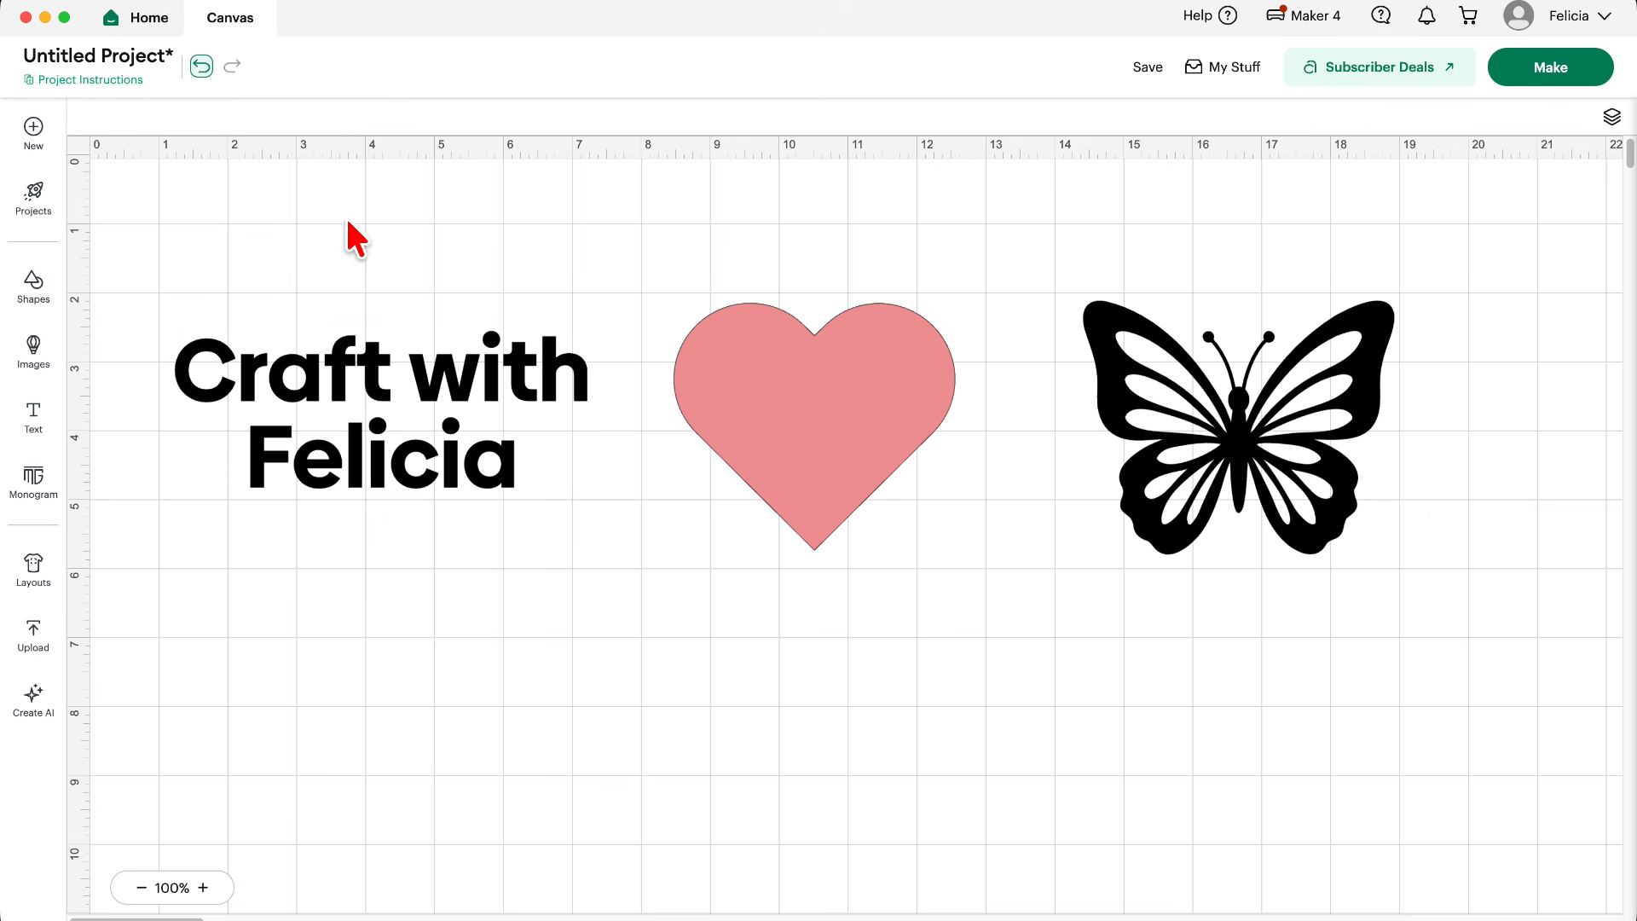
# Align the text, heart and butterfly vertically with one another.
pyautogui.moveTo(154, 309); pyautogui.dragTo(1268, 508)
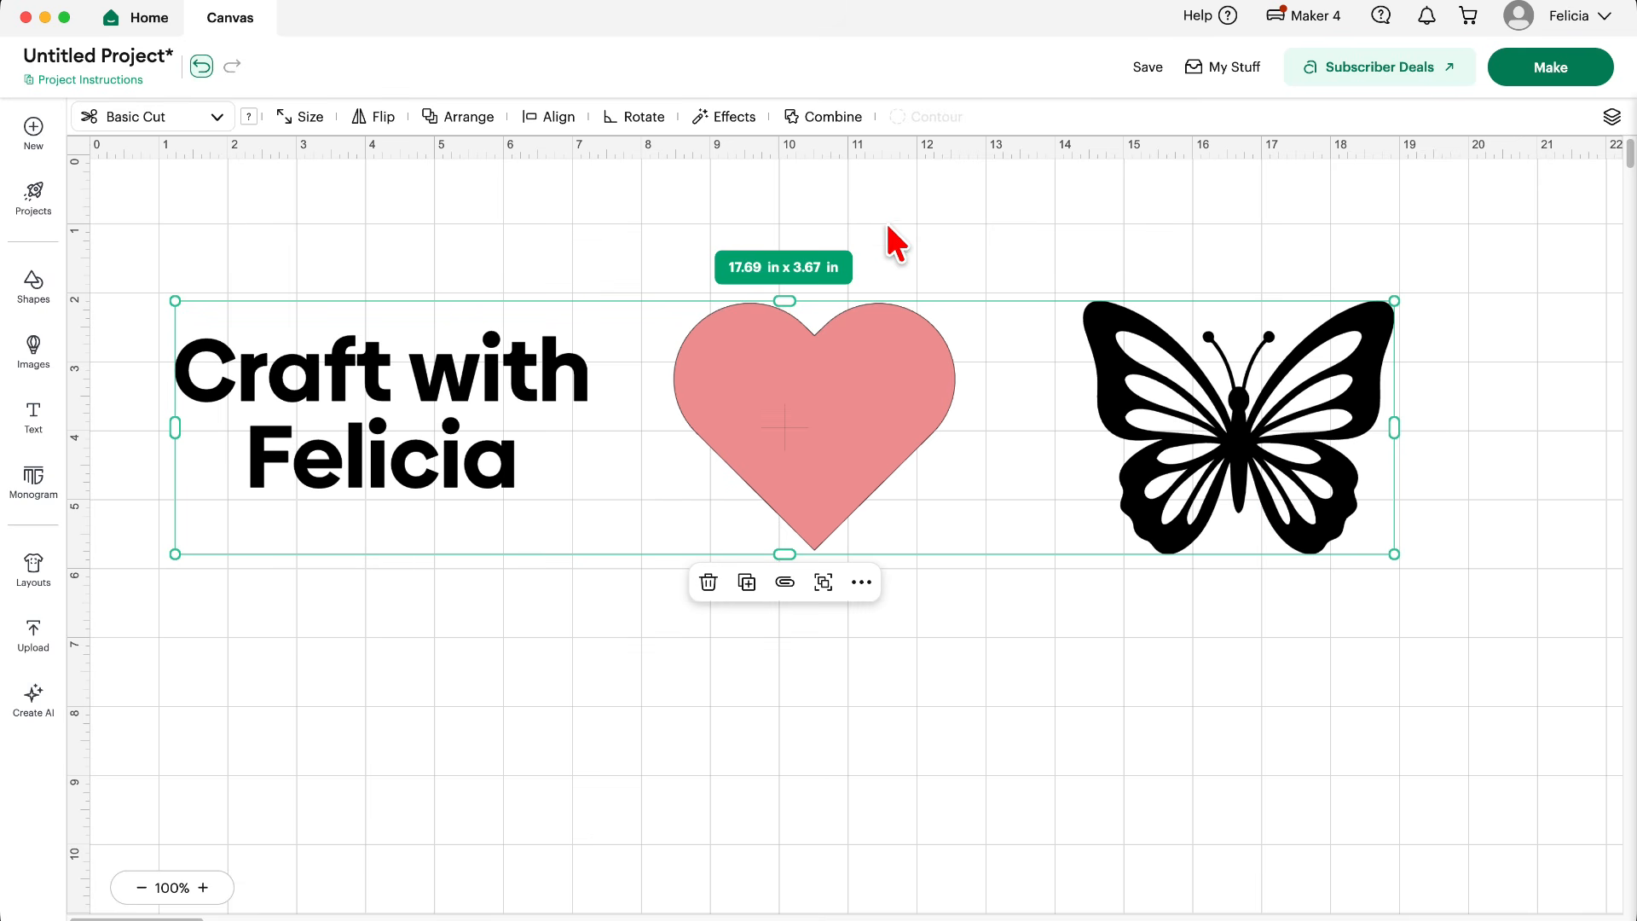
pyautogui.click(556, 117)
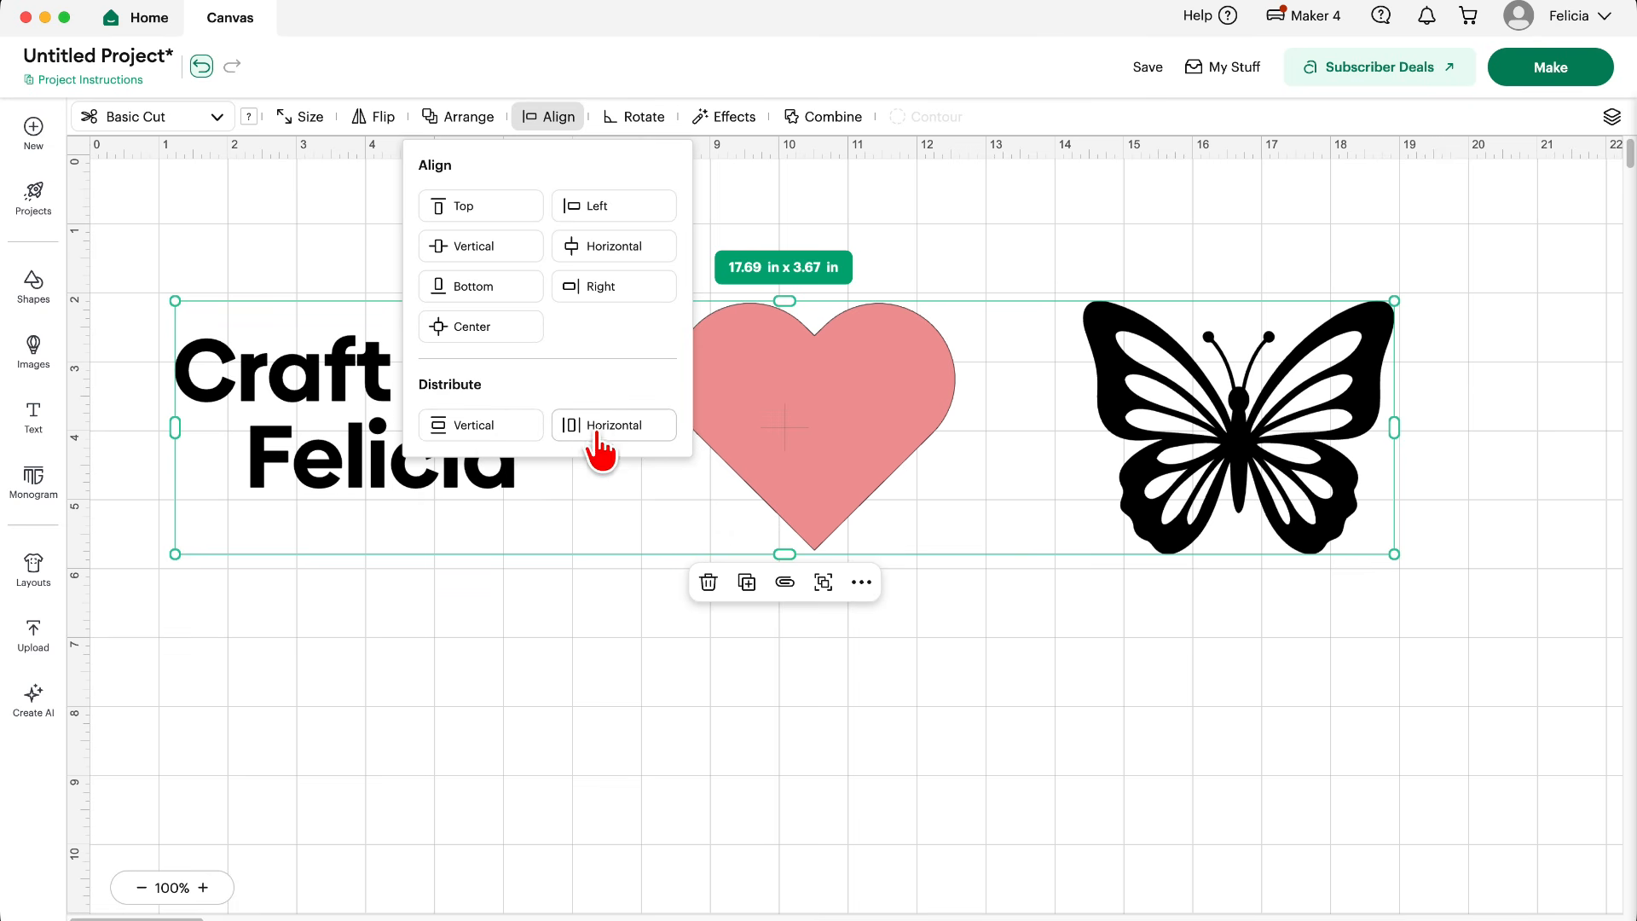
pyautogui.click(478, 249)
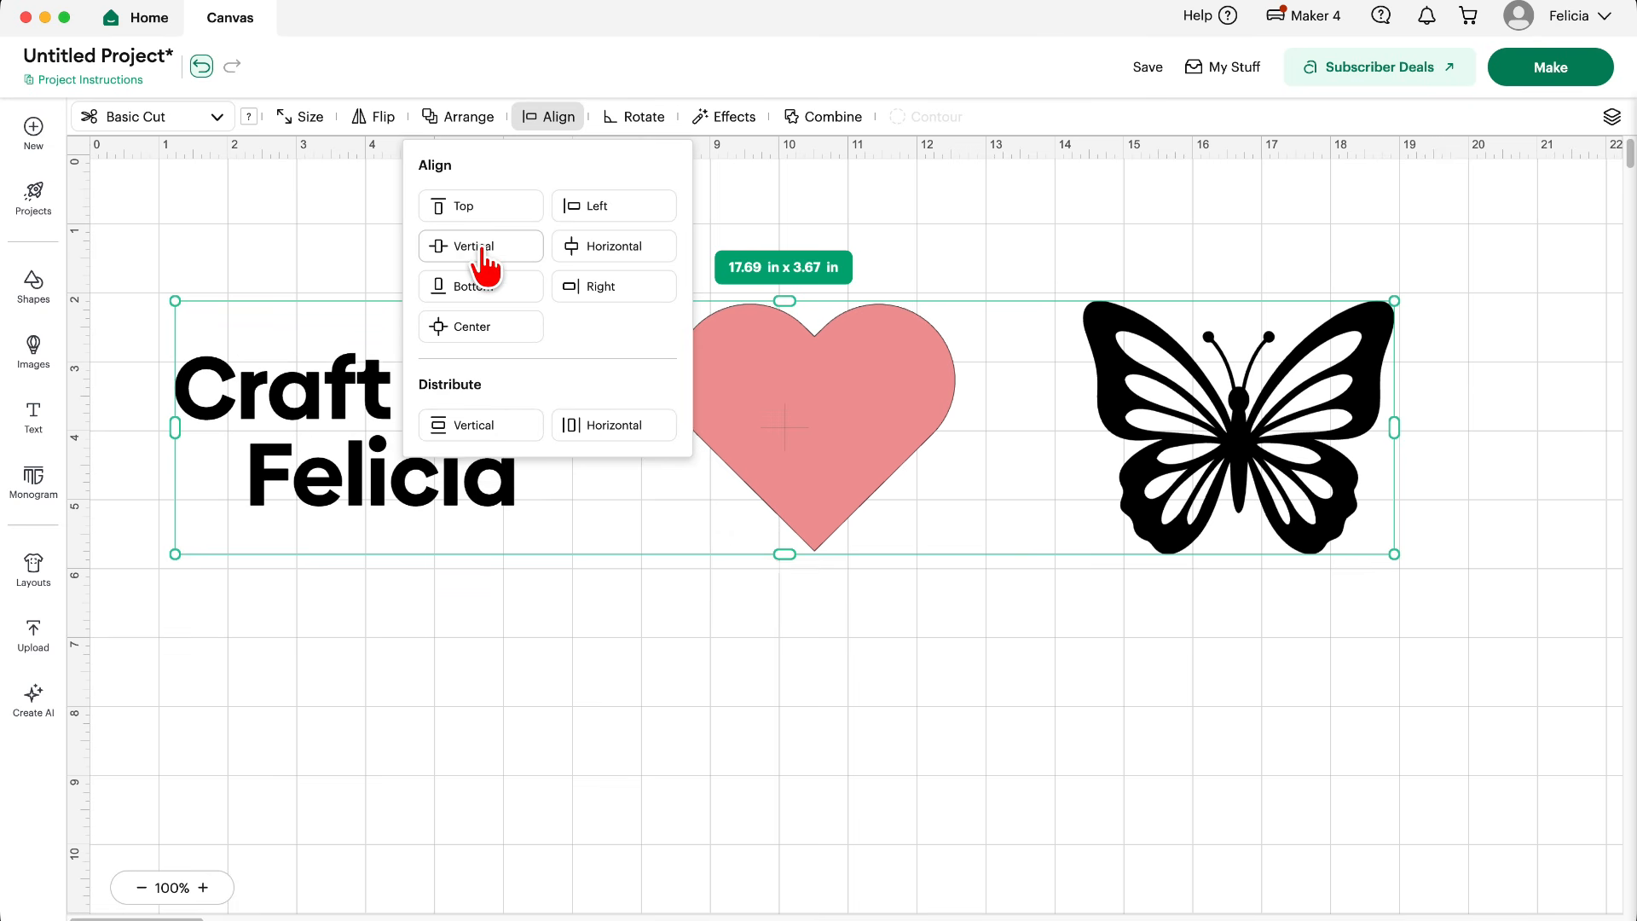
pyautogui.click(1100, 652)
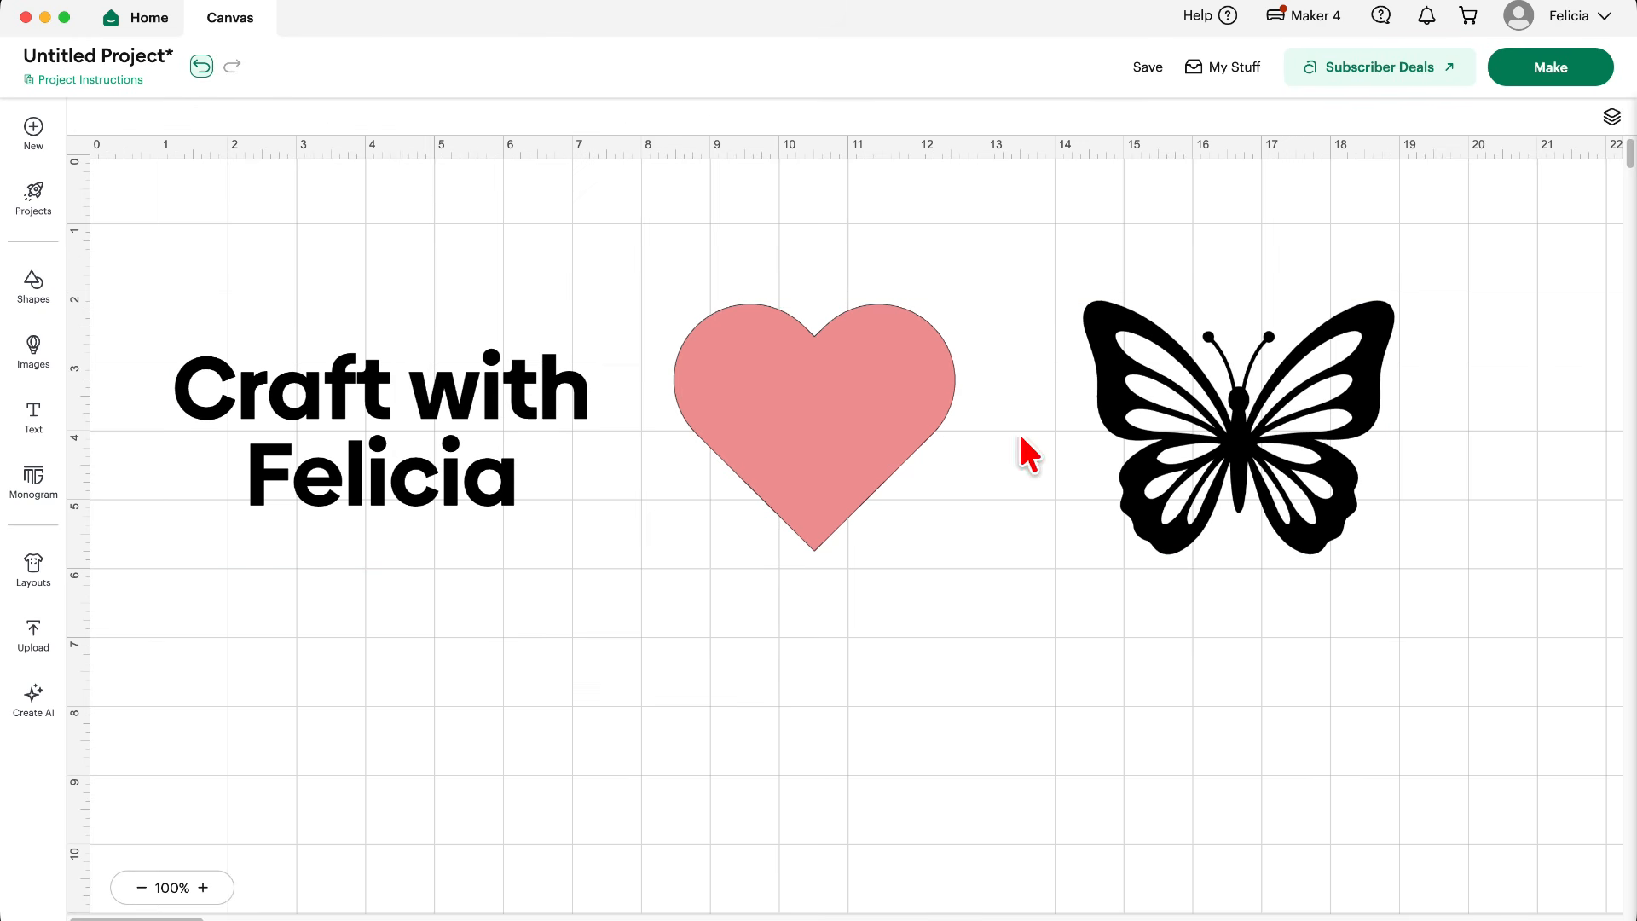
# Distribute the text, heart and butterfly evenly in the horizontal direction.
pyautogui.moveTo(168, 282); pyautogui.dragTo(1241, 462)
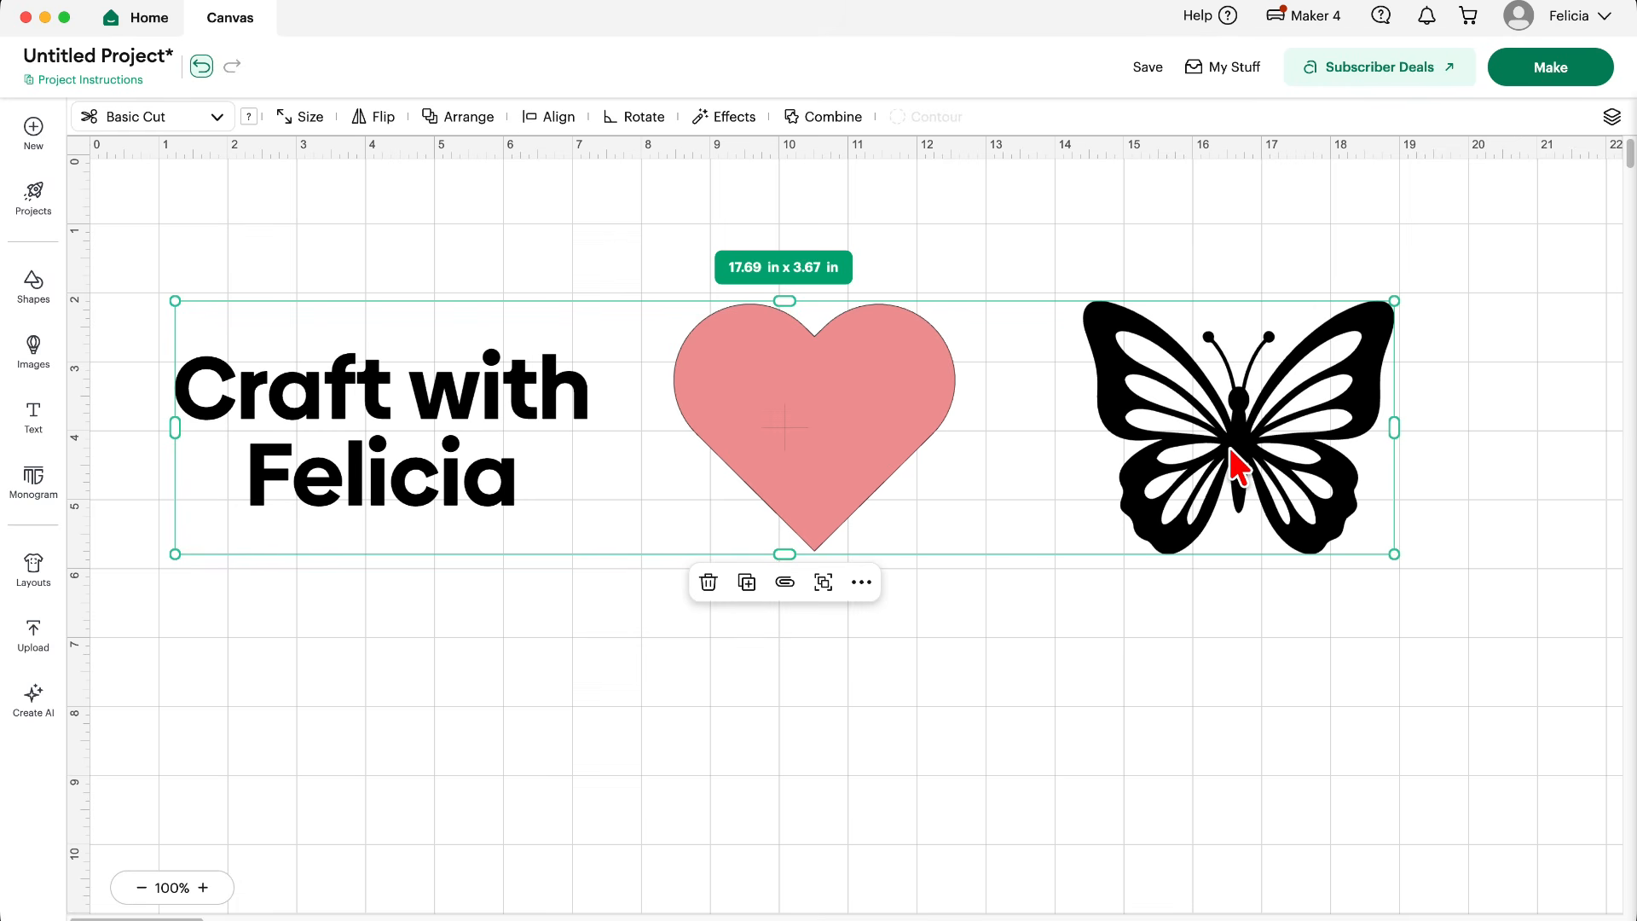
pyautogui.click(548, 123)
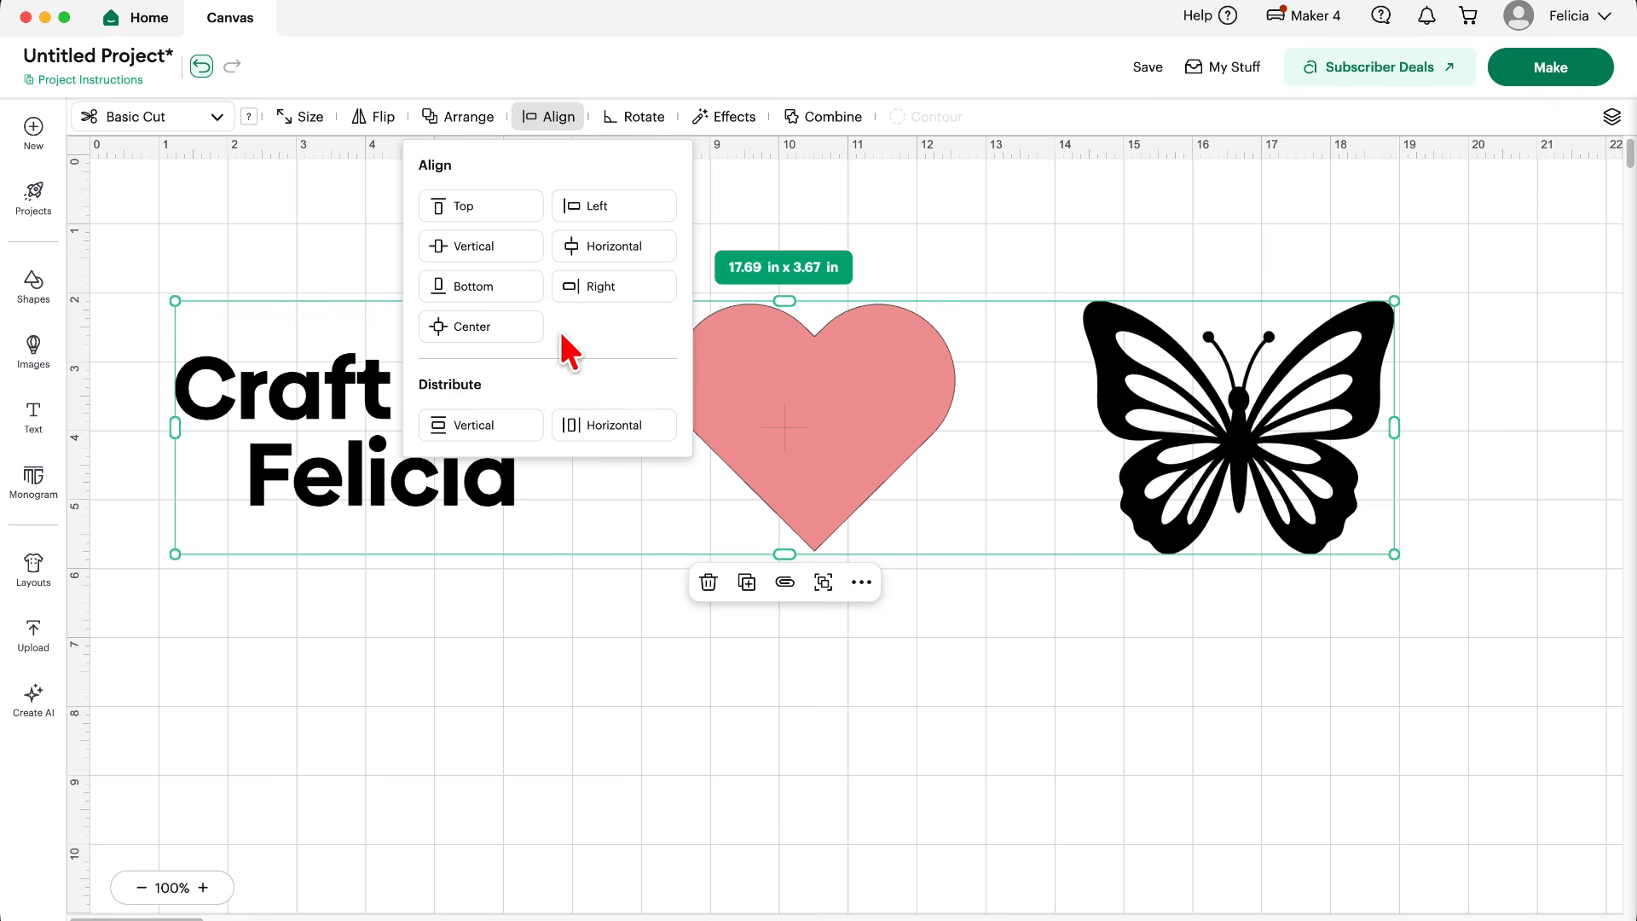
pyautogui.click(611, 431)
pyautogui.click(821, 655)
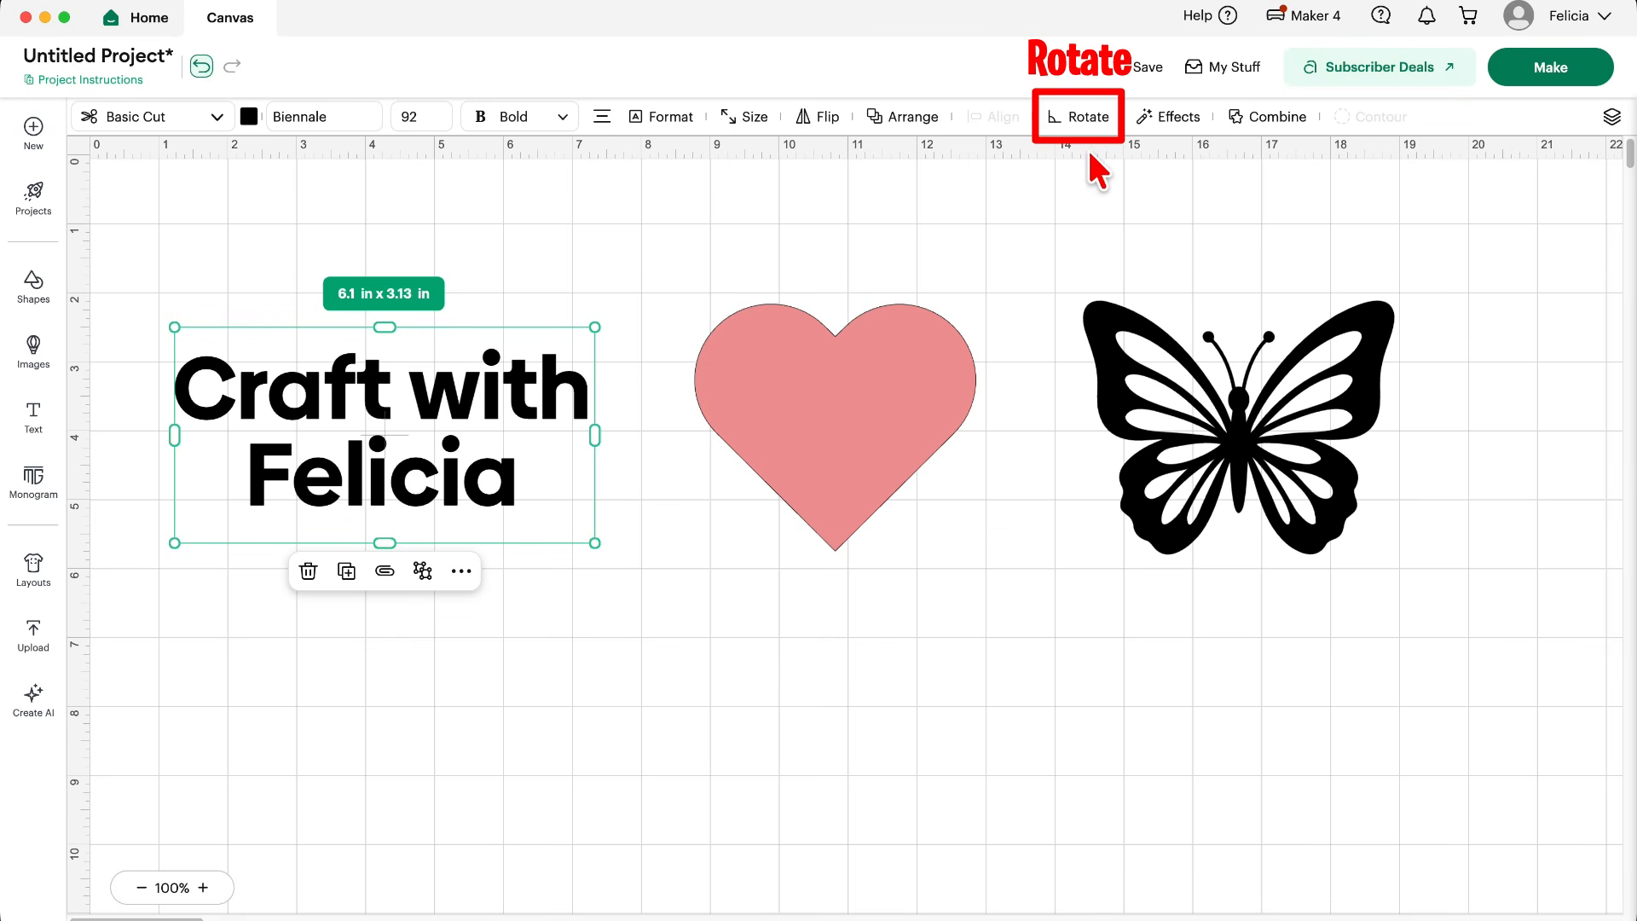
# Try rotating the text with the Rotate slider and by its corner, returning it to 0 degrees.
pyautogui.click(1081, 118)
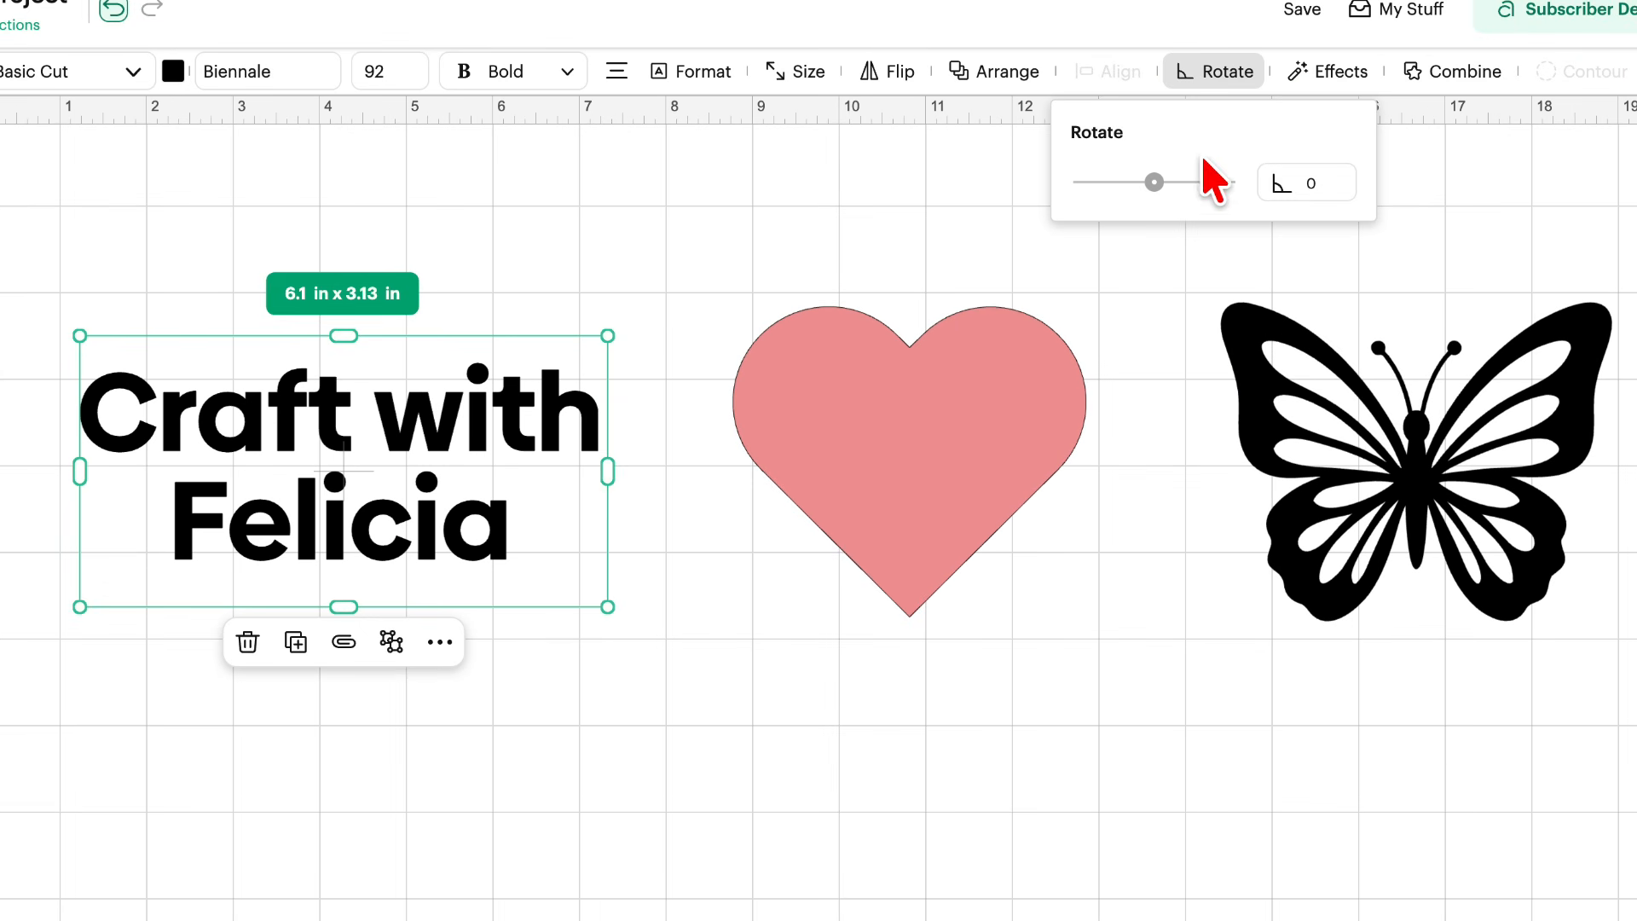
pyautogui.click(1154, 183)
pyautogui.moveTo(1155, 182)
pyautogui.mouseDown()
pyautogui.moveTo(1188, 182)
pyautogui.moveTo(1122, 182)
pyautogui.moveTo(1155, 182)
pyautogui.mouseUp()
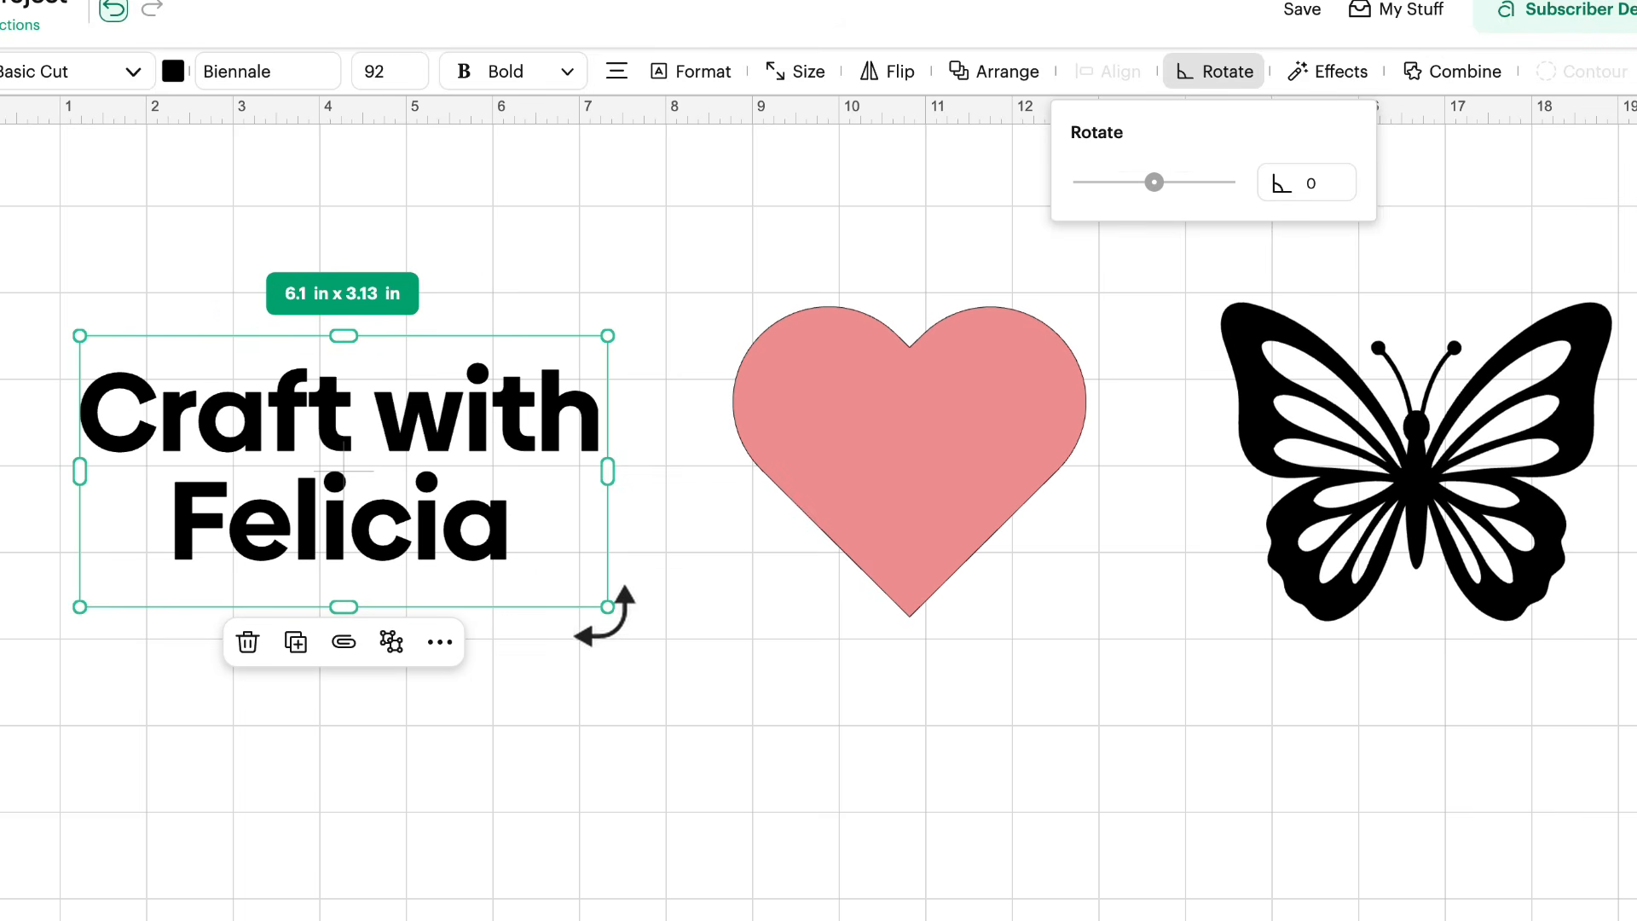
pyautogui.moveTo(609, 619); pyautogui.dragTo(731, 607)
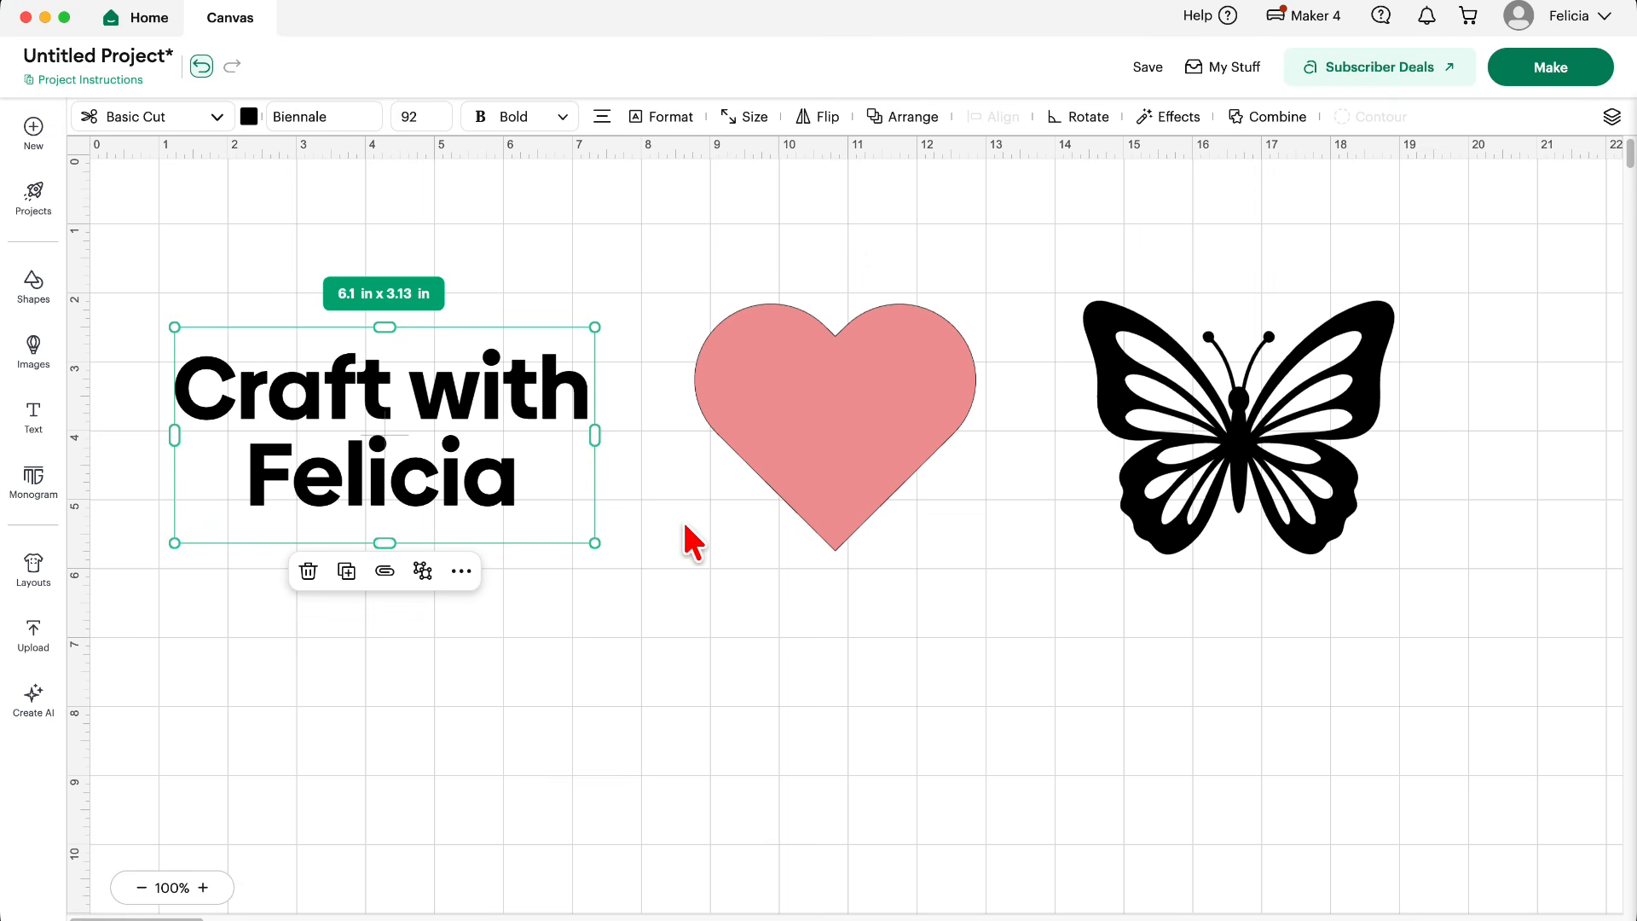
pyautogui.click(755, 422)
pyautogui.click(1177, 428)
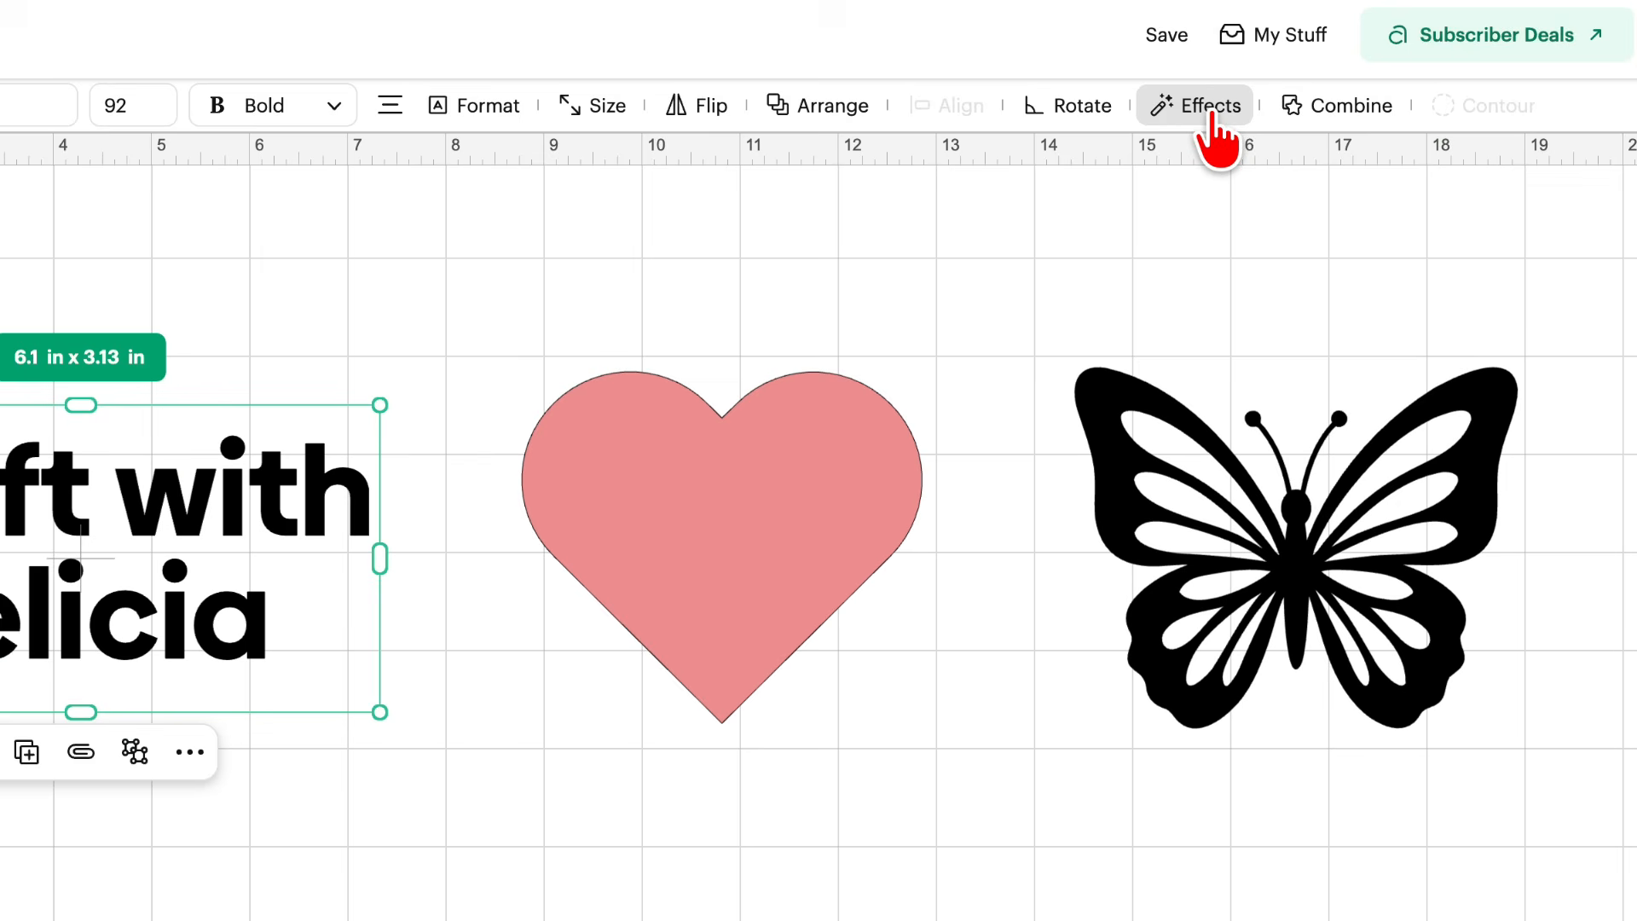
# Apply a welded offset of about 0.36 in with rounded corners around the text.
pyautogui.click(1213, 111)
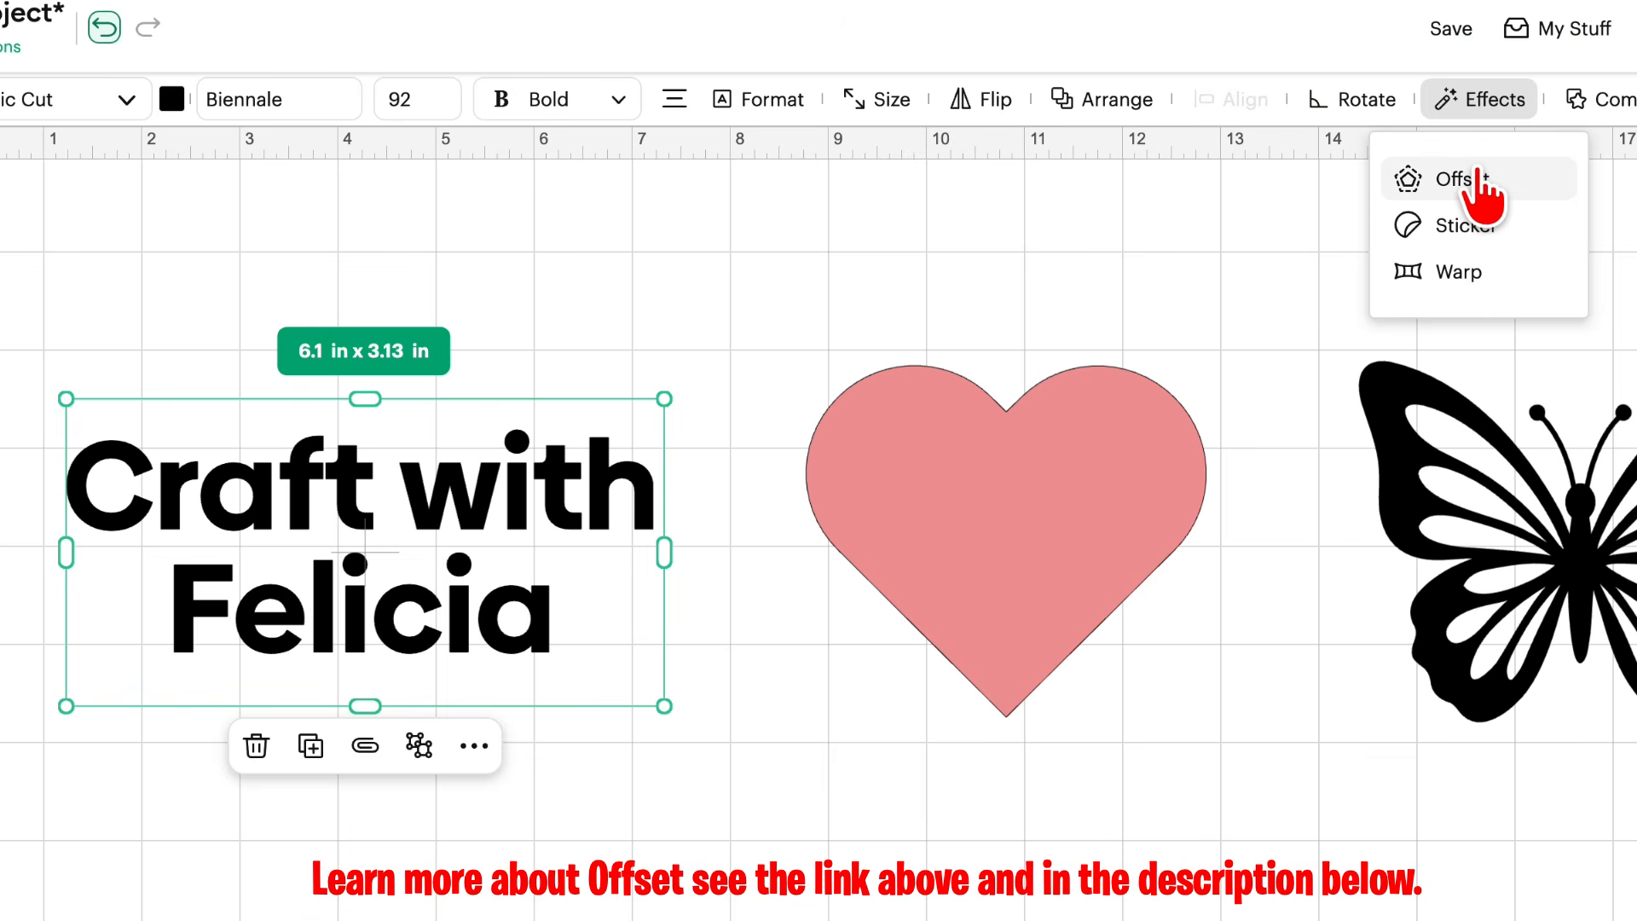
pyautogui.click(1189, 181)
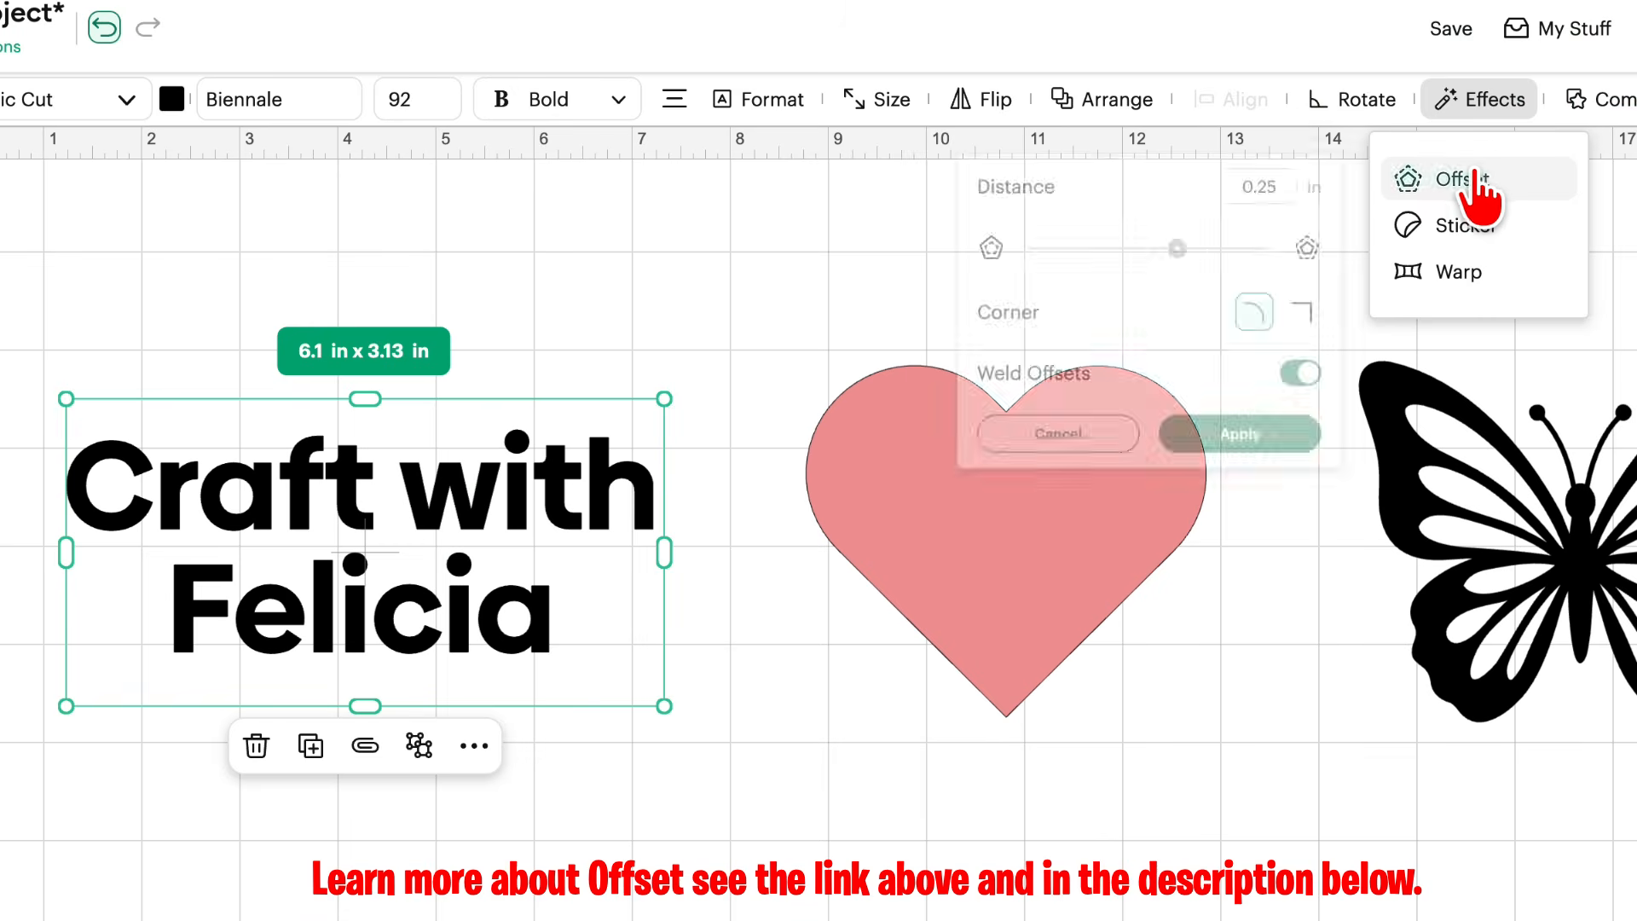
pyautogui.moveTo(1179, 241); pyautogui.dragTo(1197, 243)
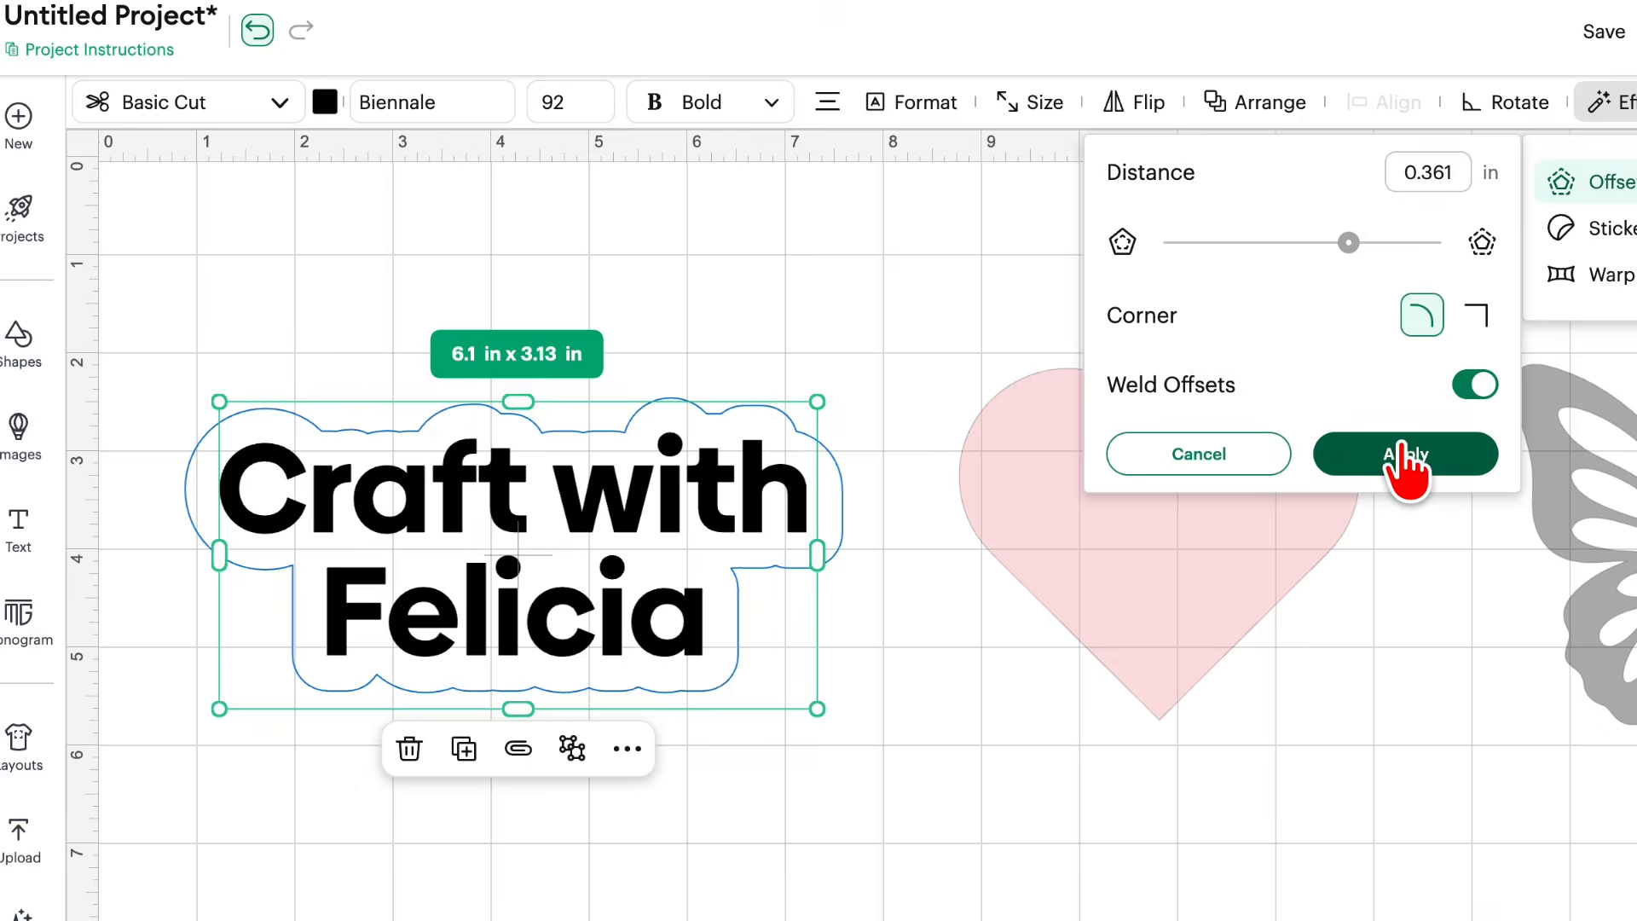
pyautogui.click(1245, 451)
# Recolor the text's offset shape light pink to match the heart.
pyautogui.click(325, 102)
pyautogui.click(426, 215)
pyautogui.click(844, 719)
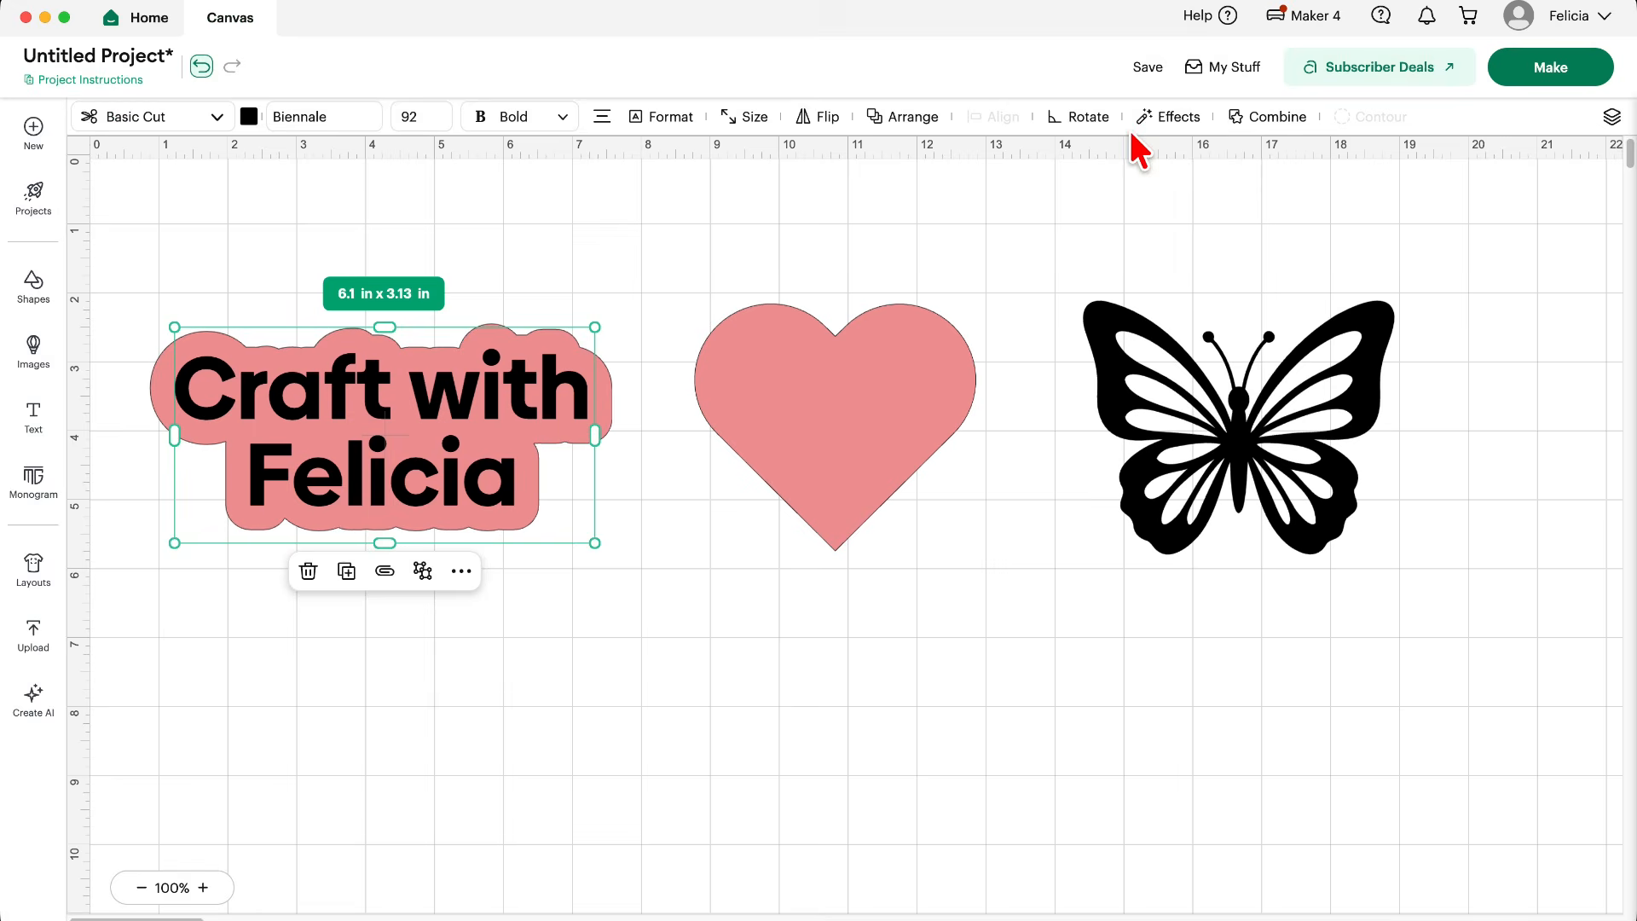
# Turn the butterfly into a kiss-cut sticker with a border of standard thickness.
pyautogui.click(1176, 119)
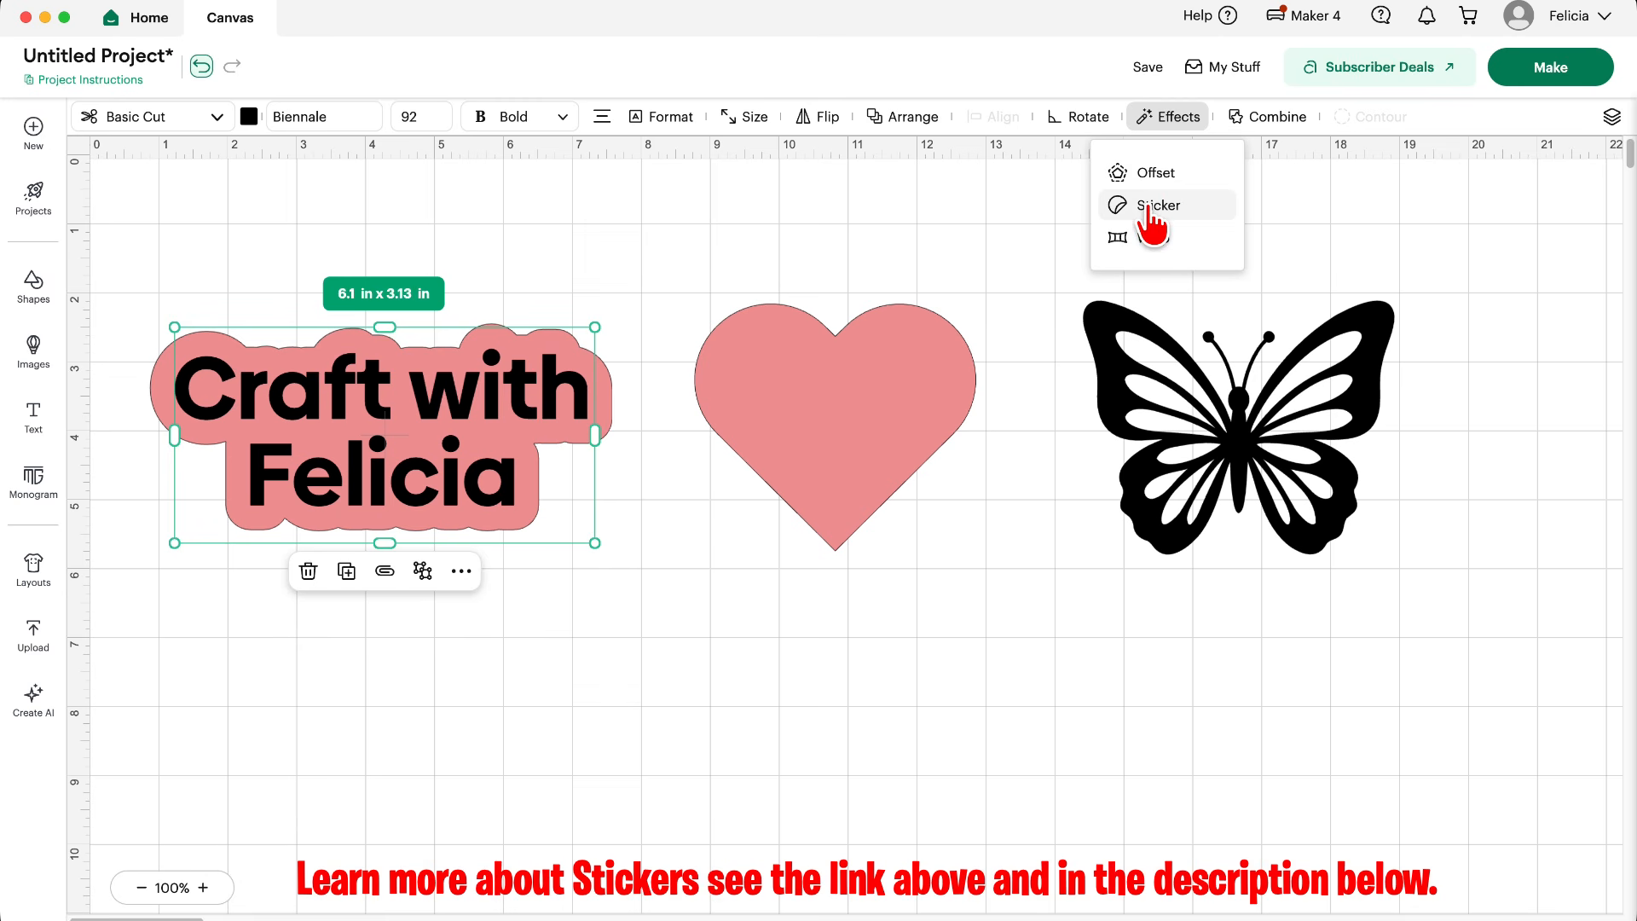
pyautogui.click(1048, 290)
pyautogui.click(1115, 344)
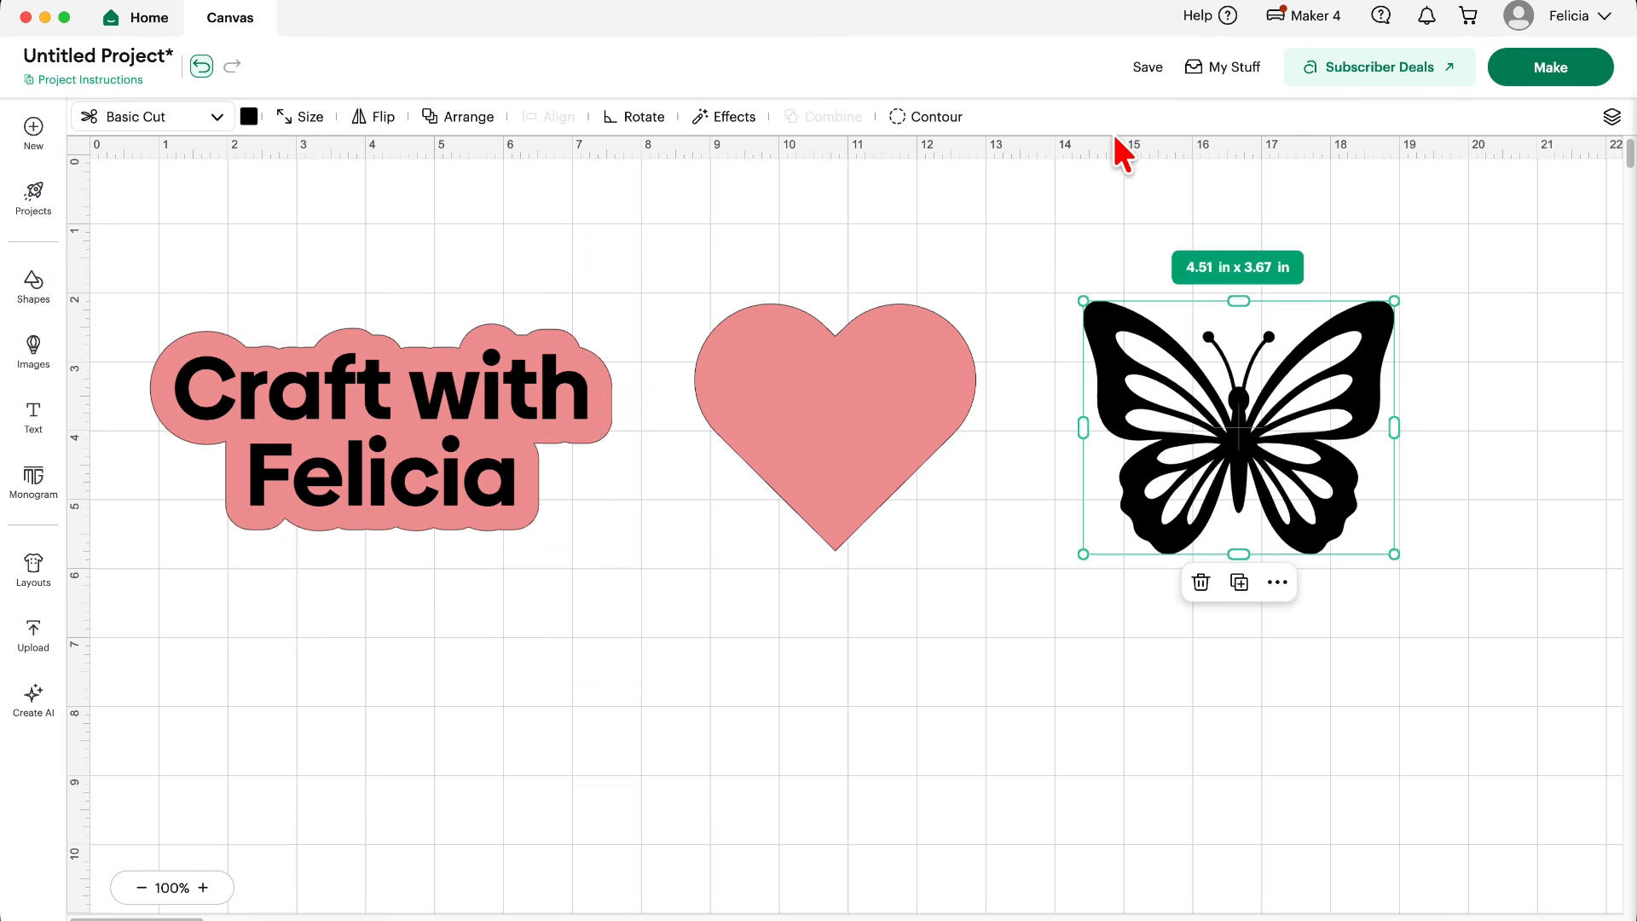
pyautogui.click(723, 118)
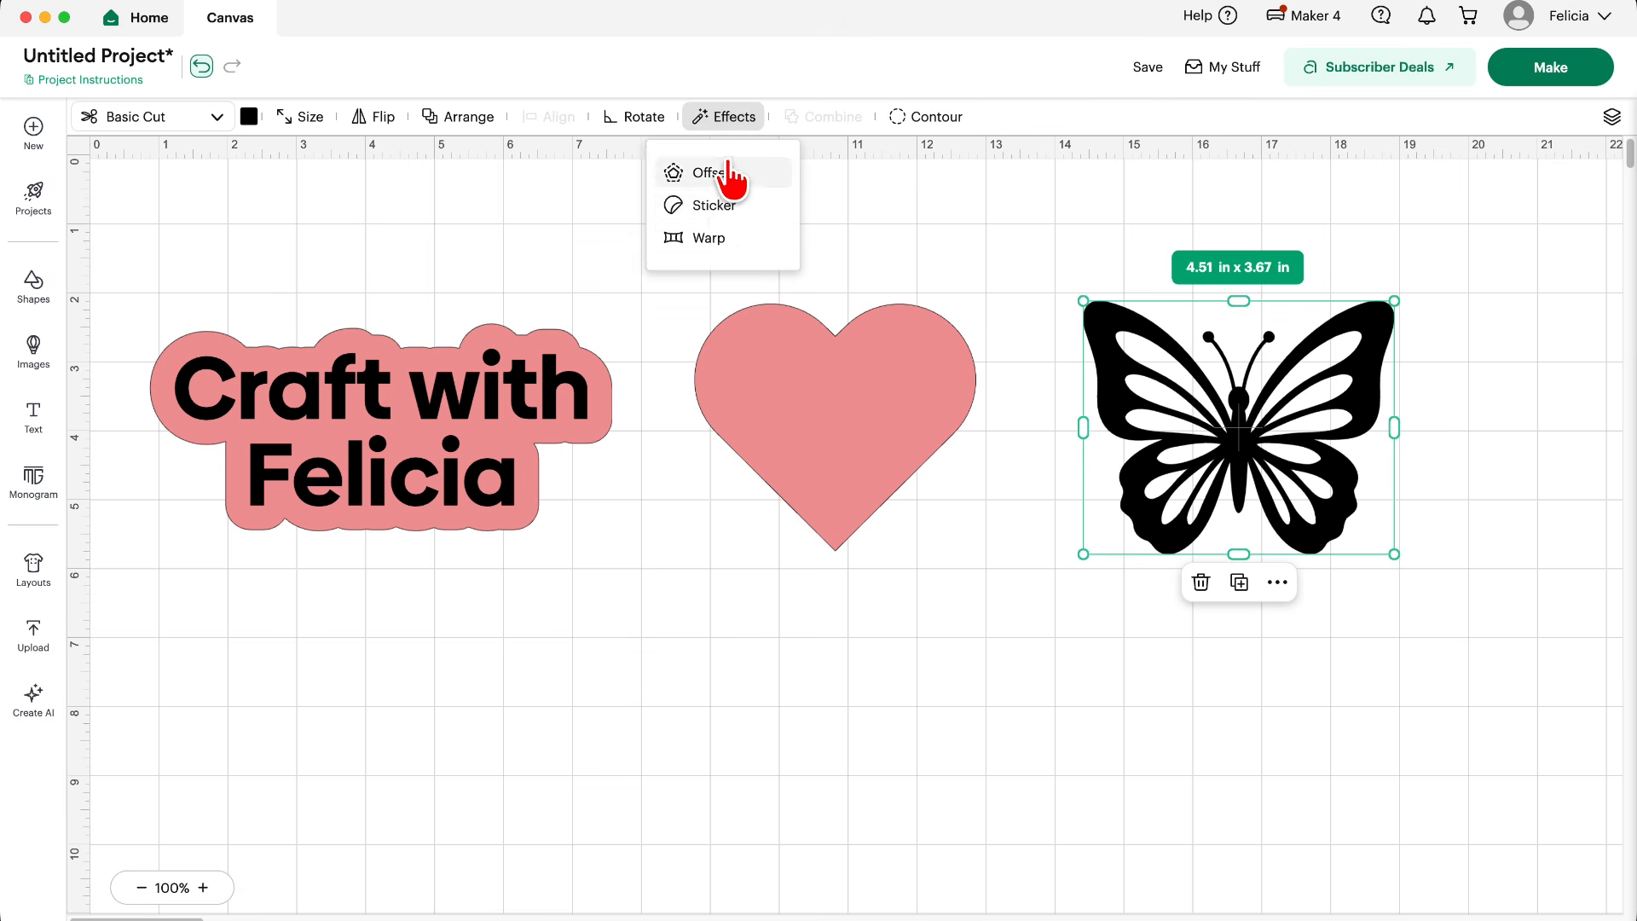
pyautogui.click(719, 209)
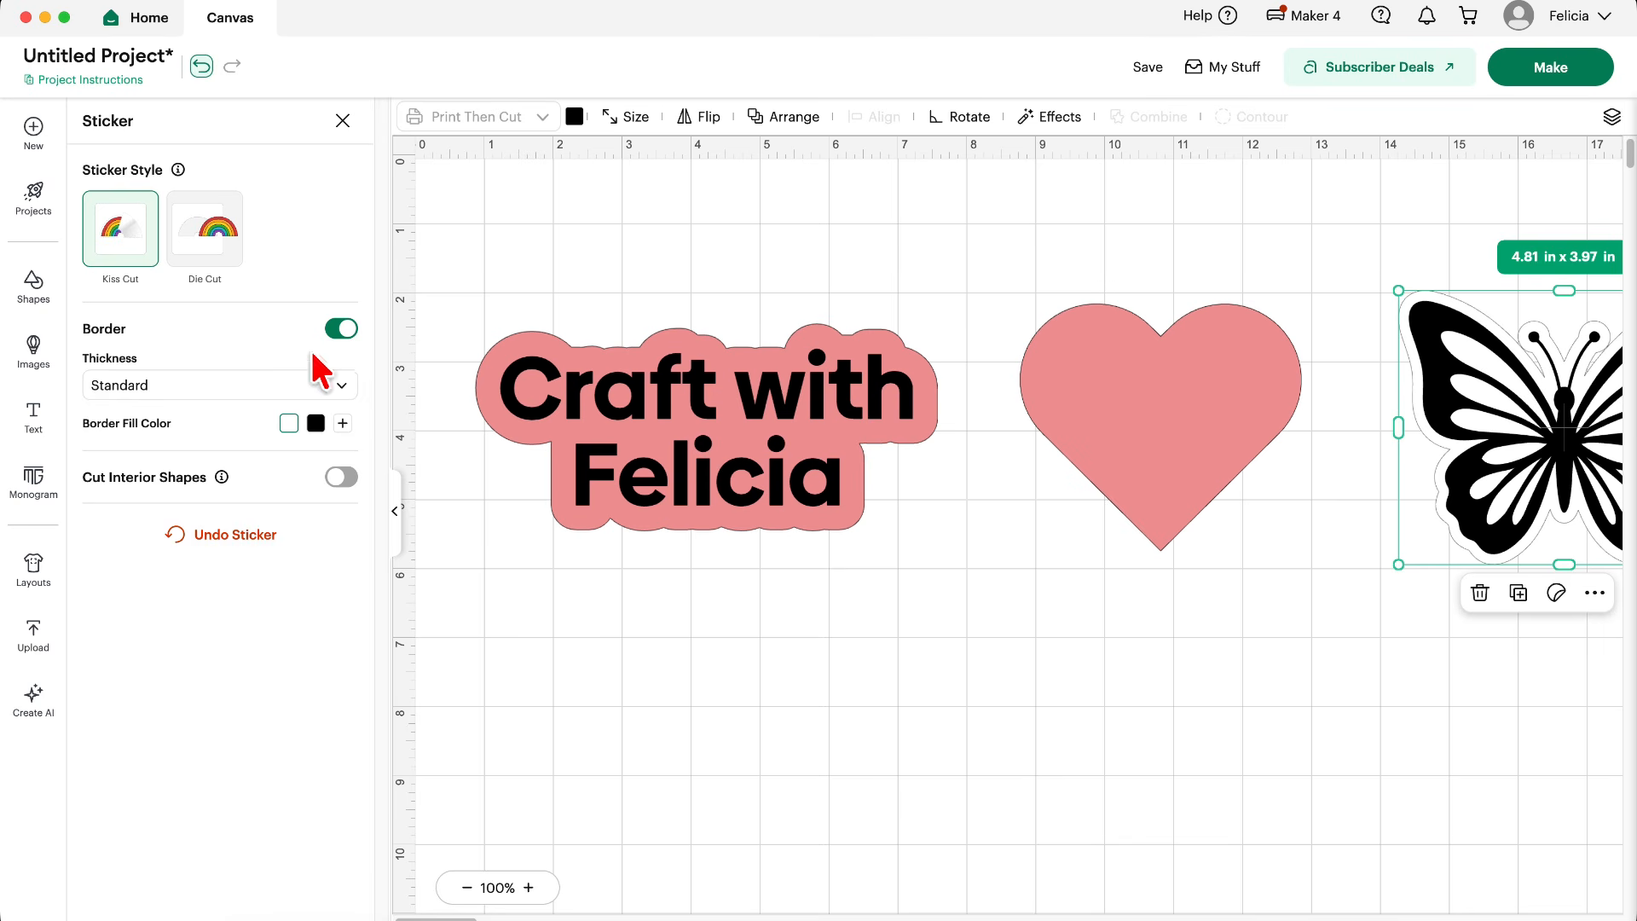
pyautogui.click(247, 387)
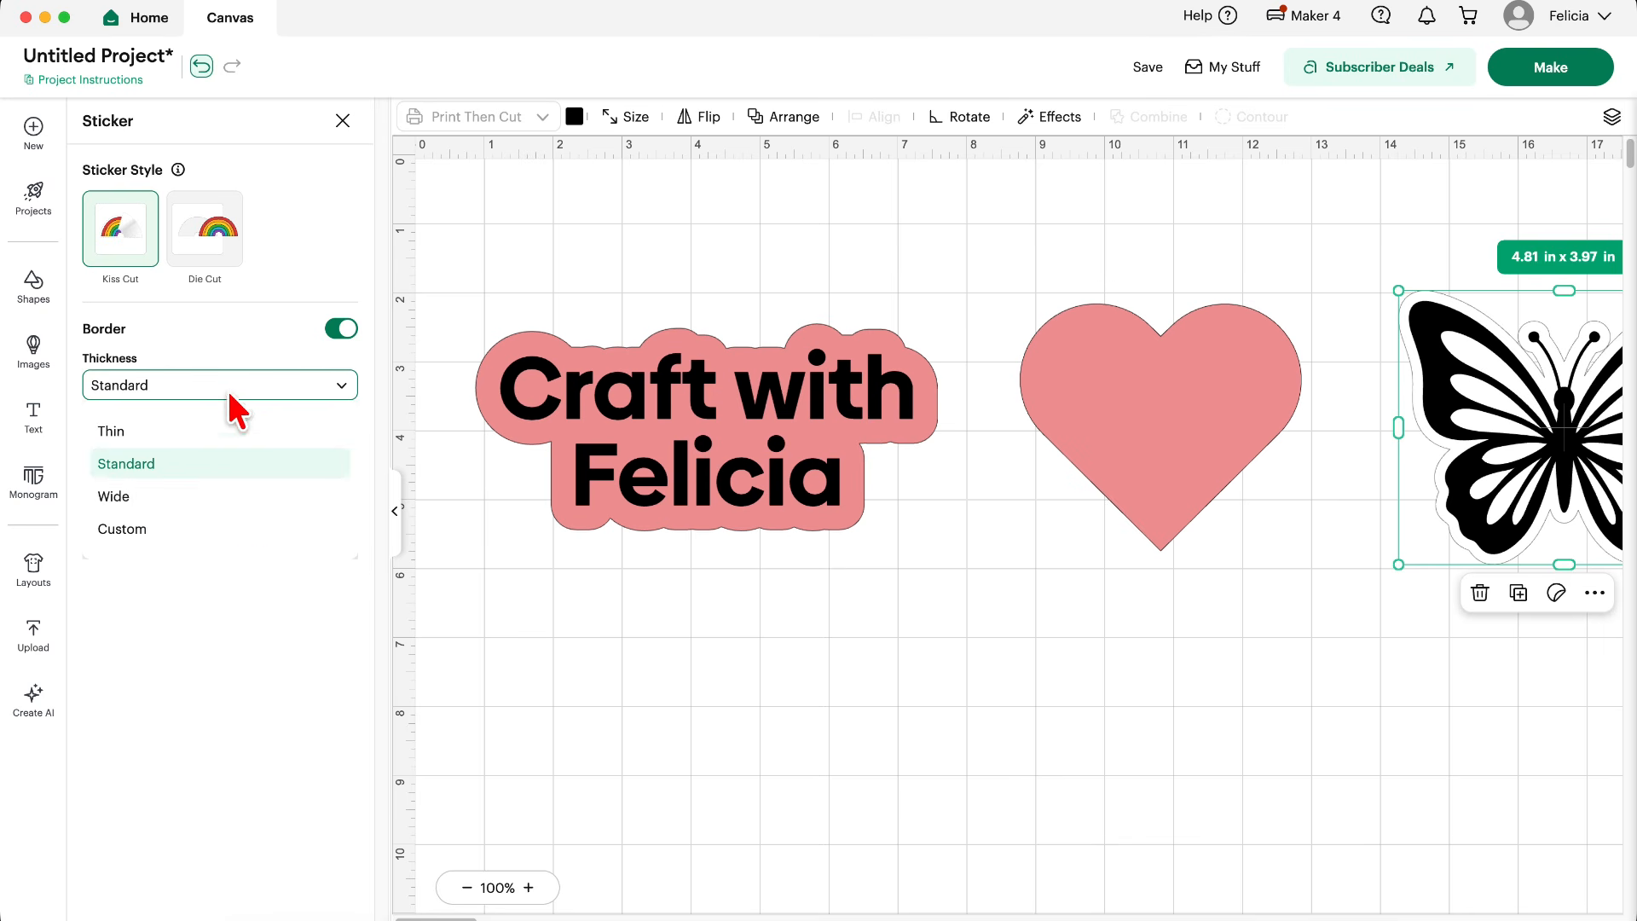
pyautogui.click(158, 465)
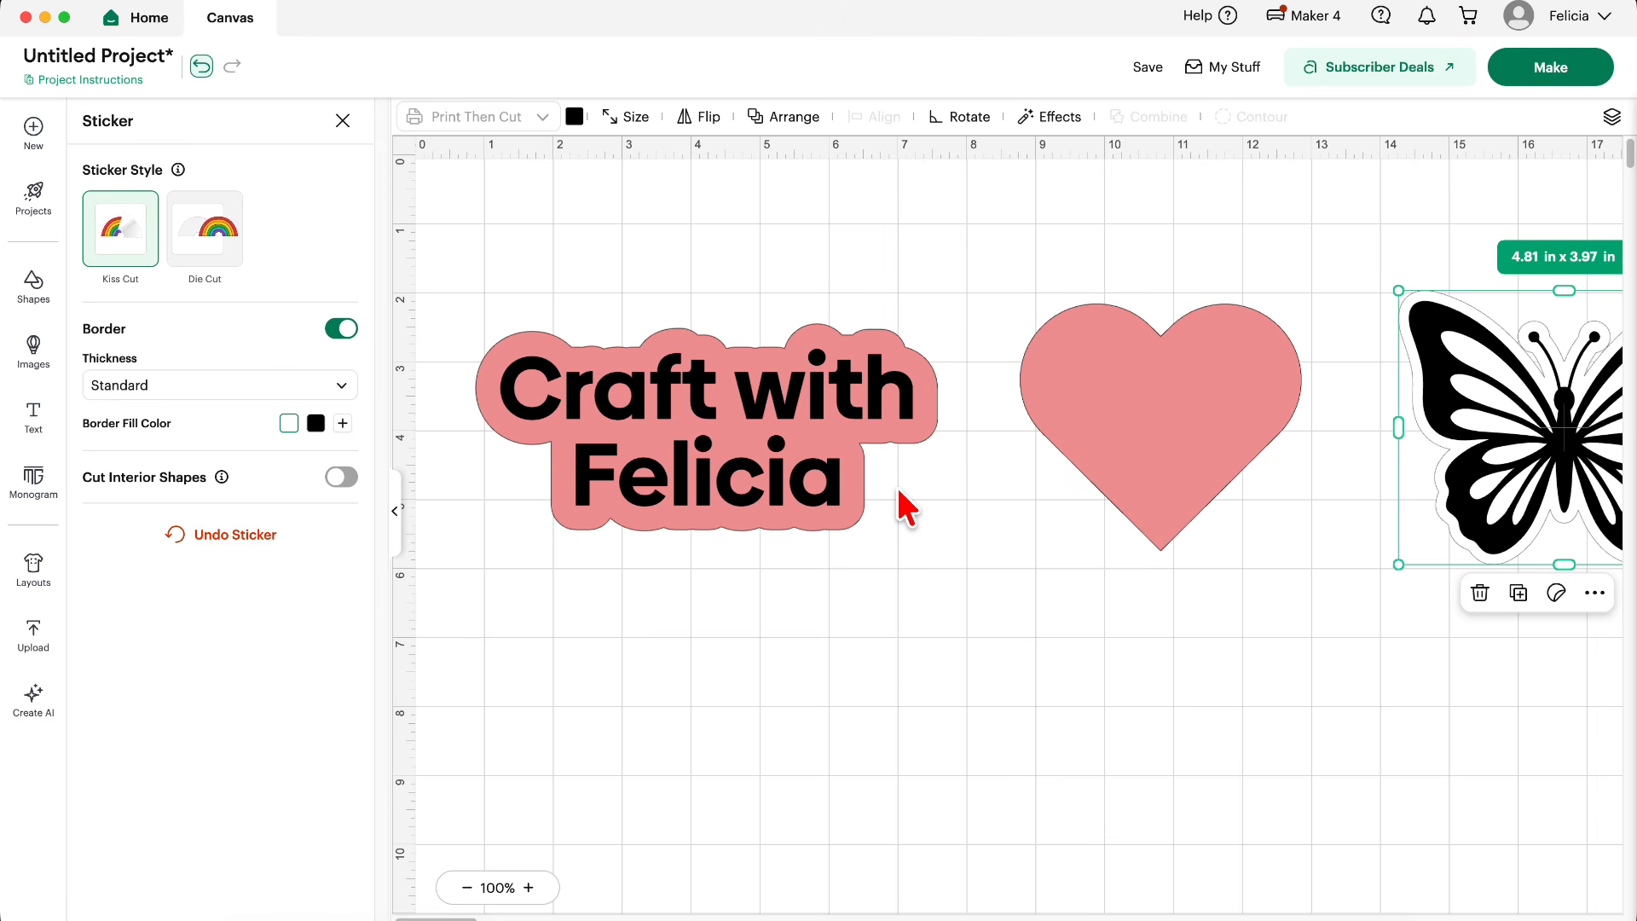
# Move the black text off its pink offset shape into the empty space below it.
pyautogui.click(1076, 117)
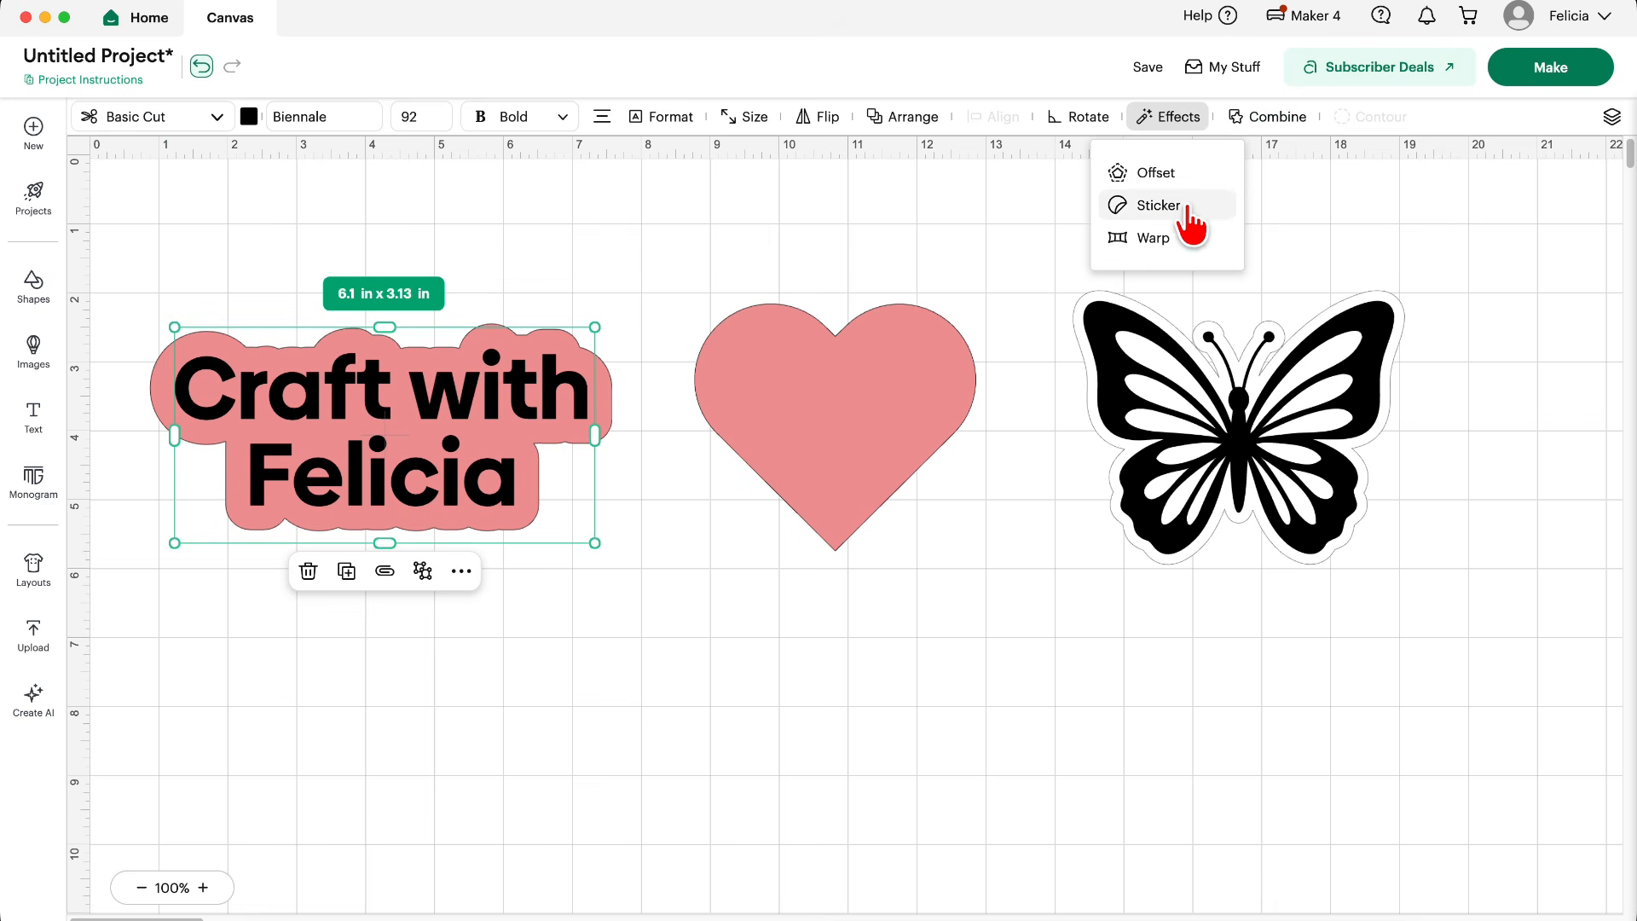
pyautogui.click(908, 232)
pyautogui.moveTo(553, 408); pyautogui.dragTo(769, 631)
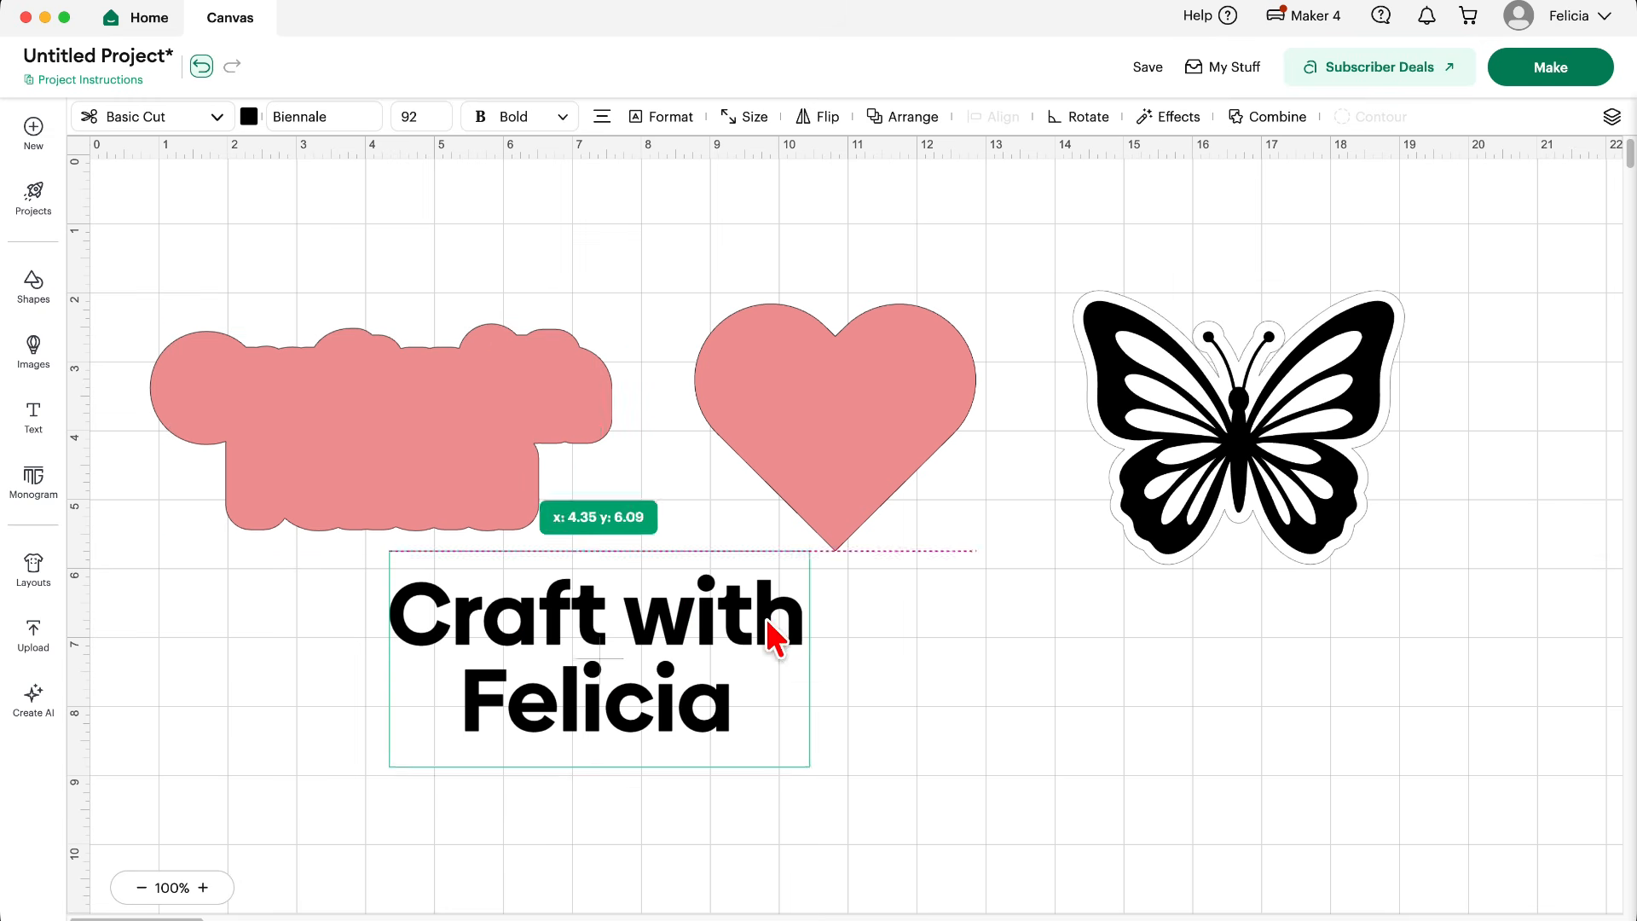
# Try Warp on the black text with several presets, including styles 5, 8, 6 and 4, and adjust the warp strength.
pyautogui.click(1183, 120)
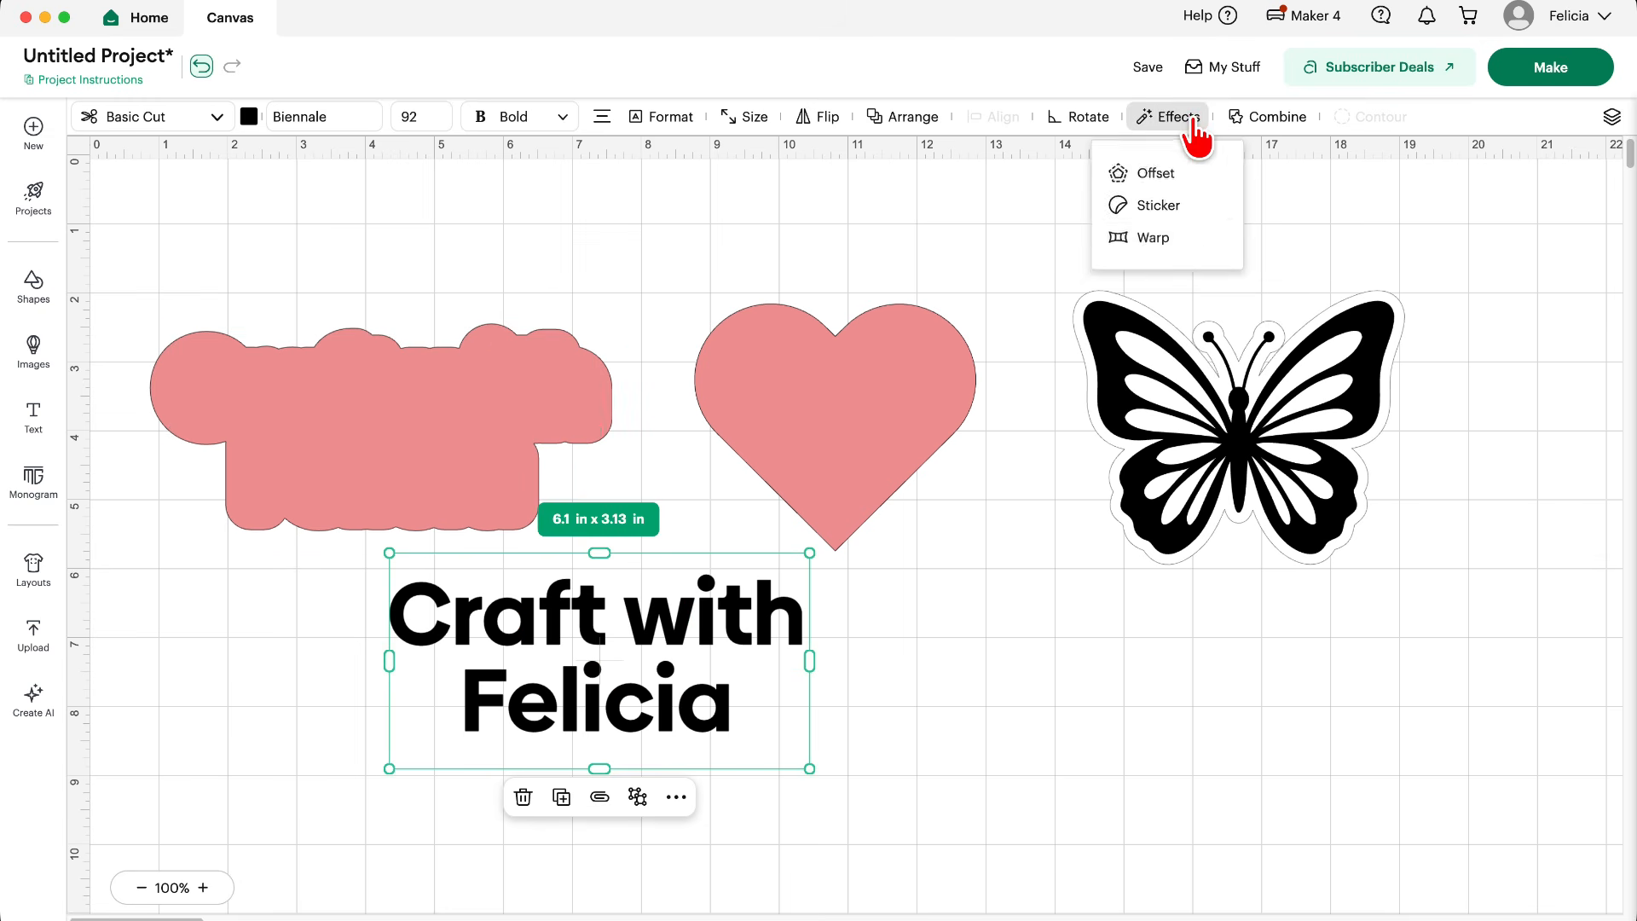
pyautogui.click(1164, 244)
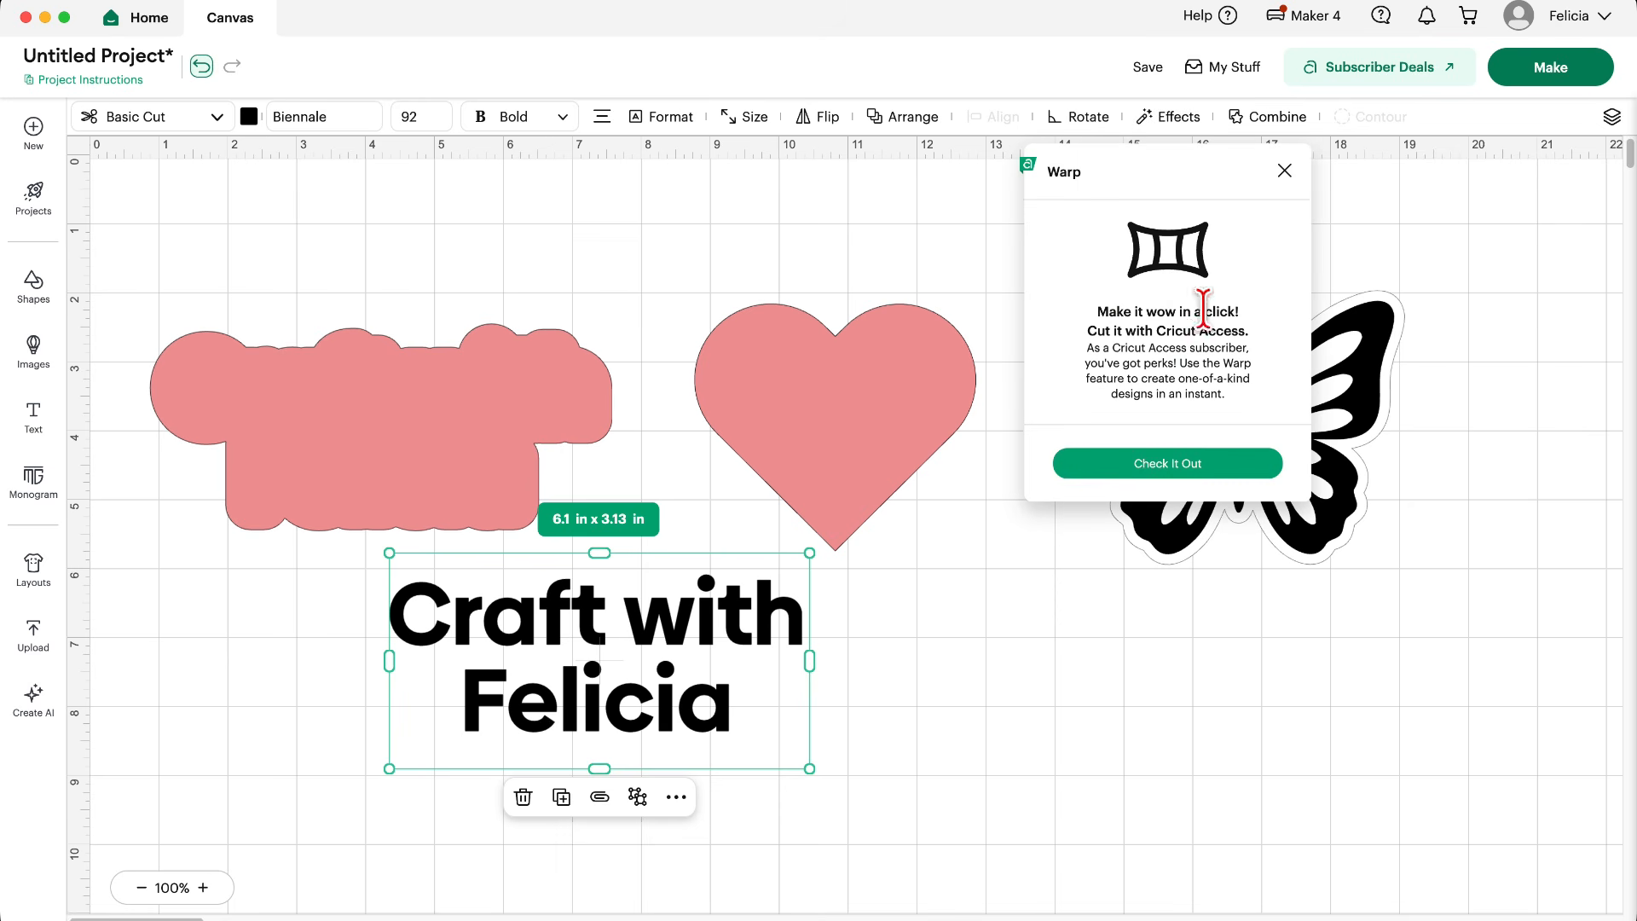
pyautogui.click(1157, 465)
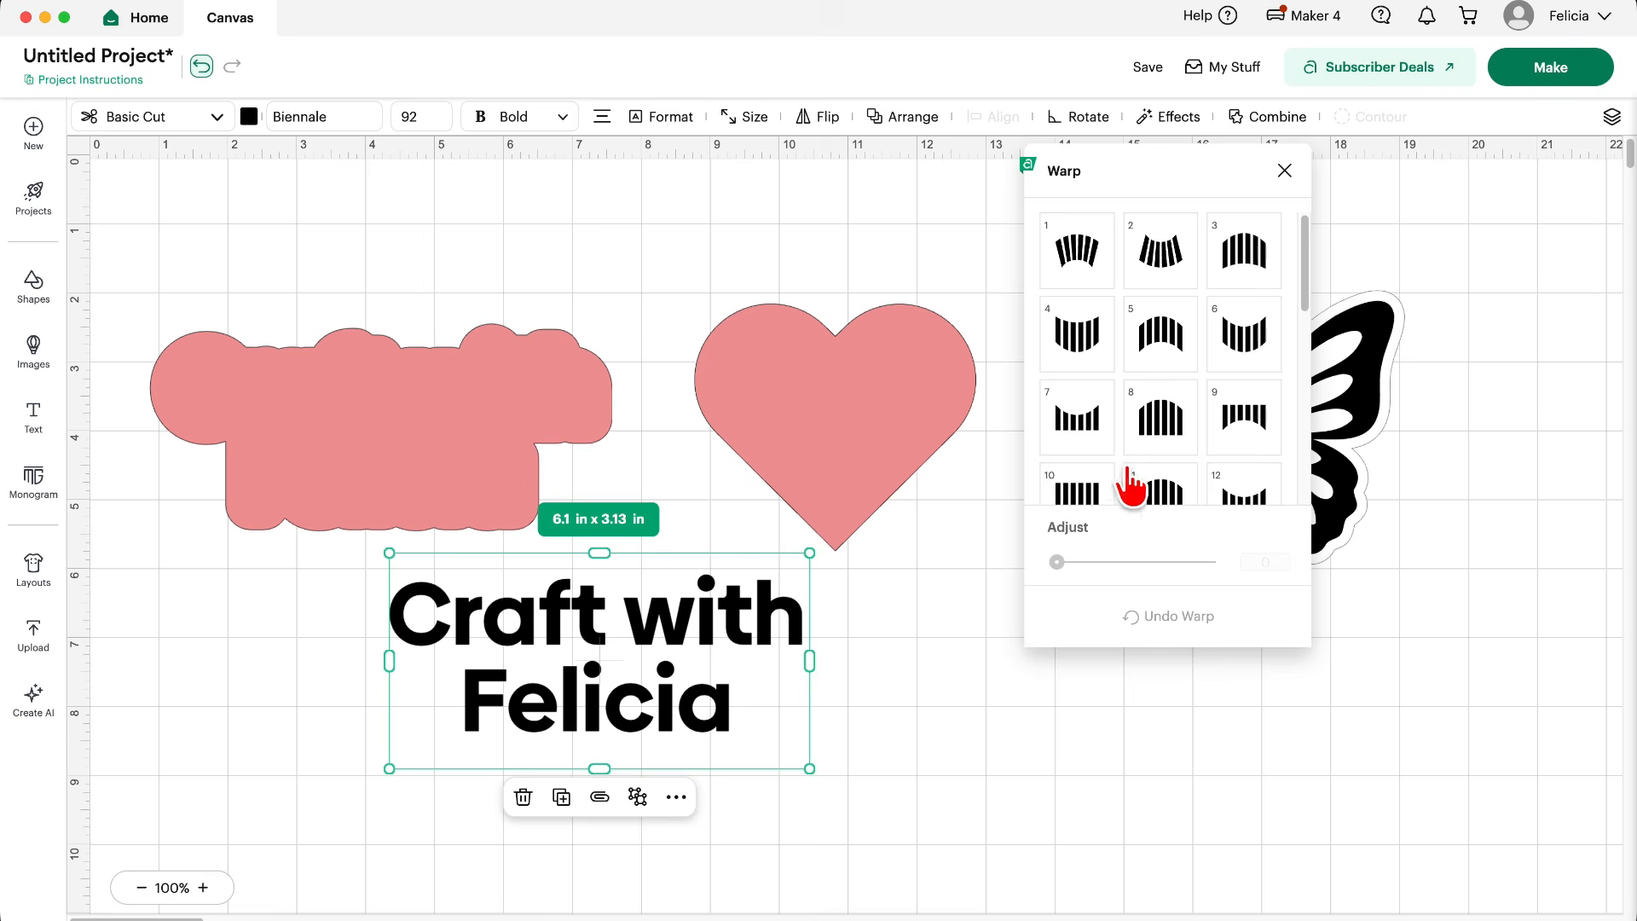
pyautogui.click(1162, 339)
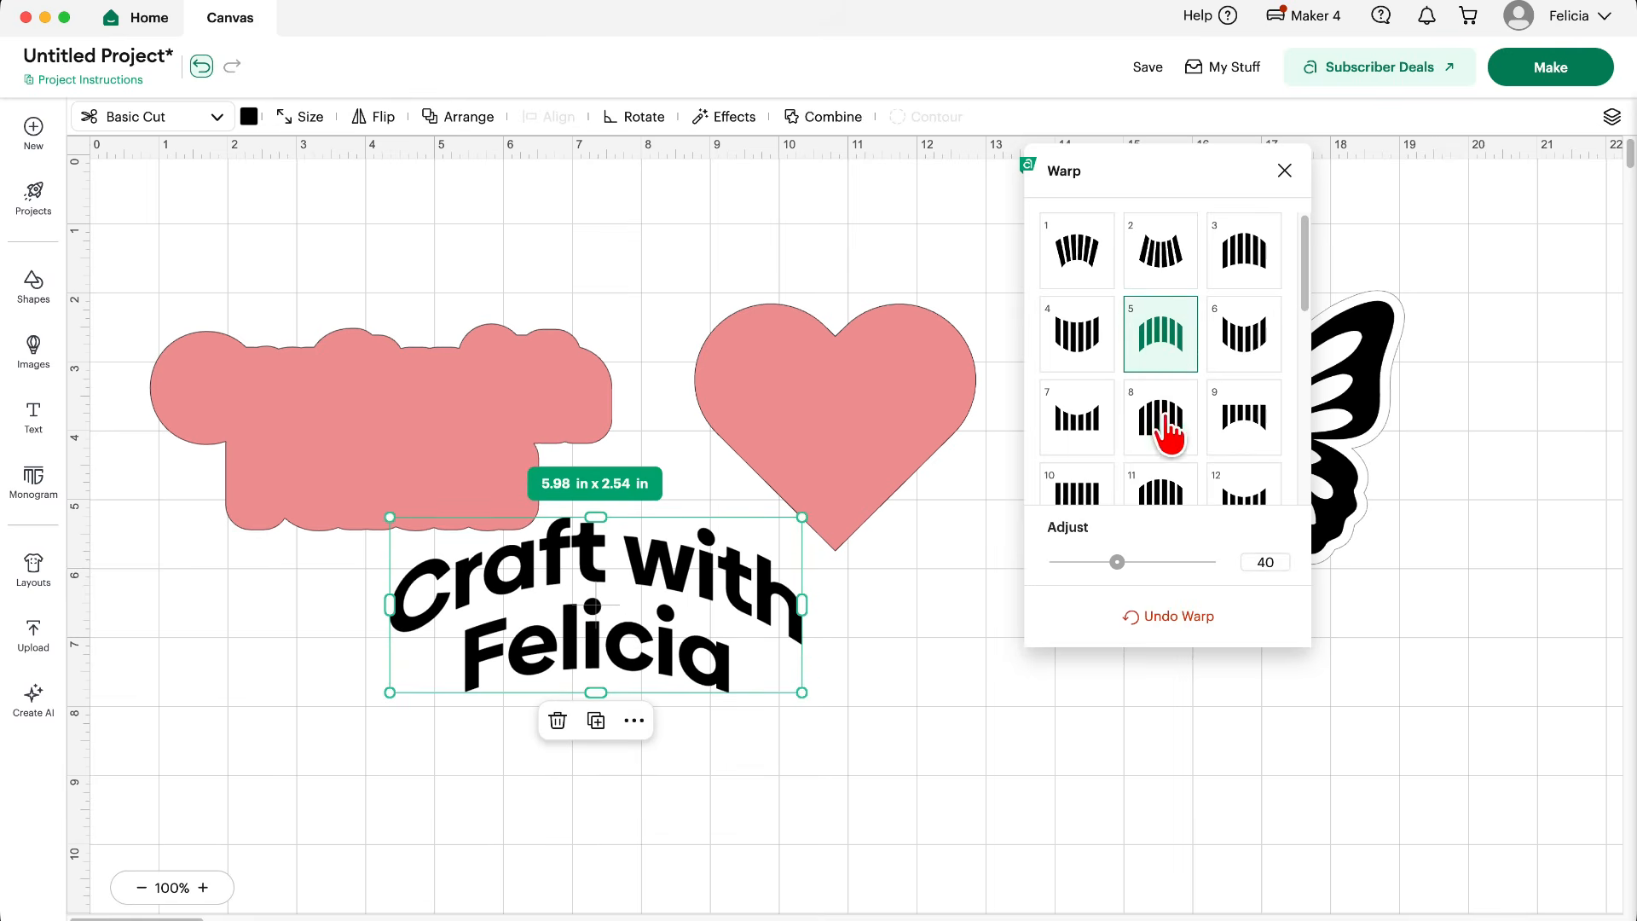
pyautogui.click(1175, 427)
pyautogui.click(1232, 363)
pyautogui.click(1089, 349)
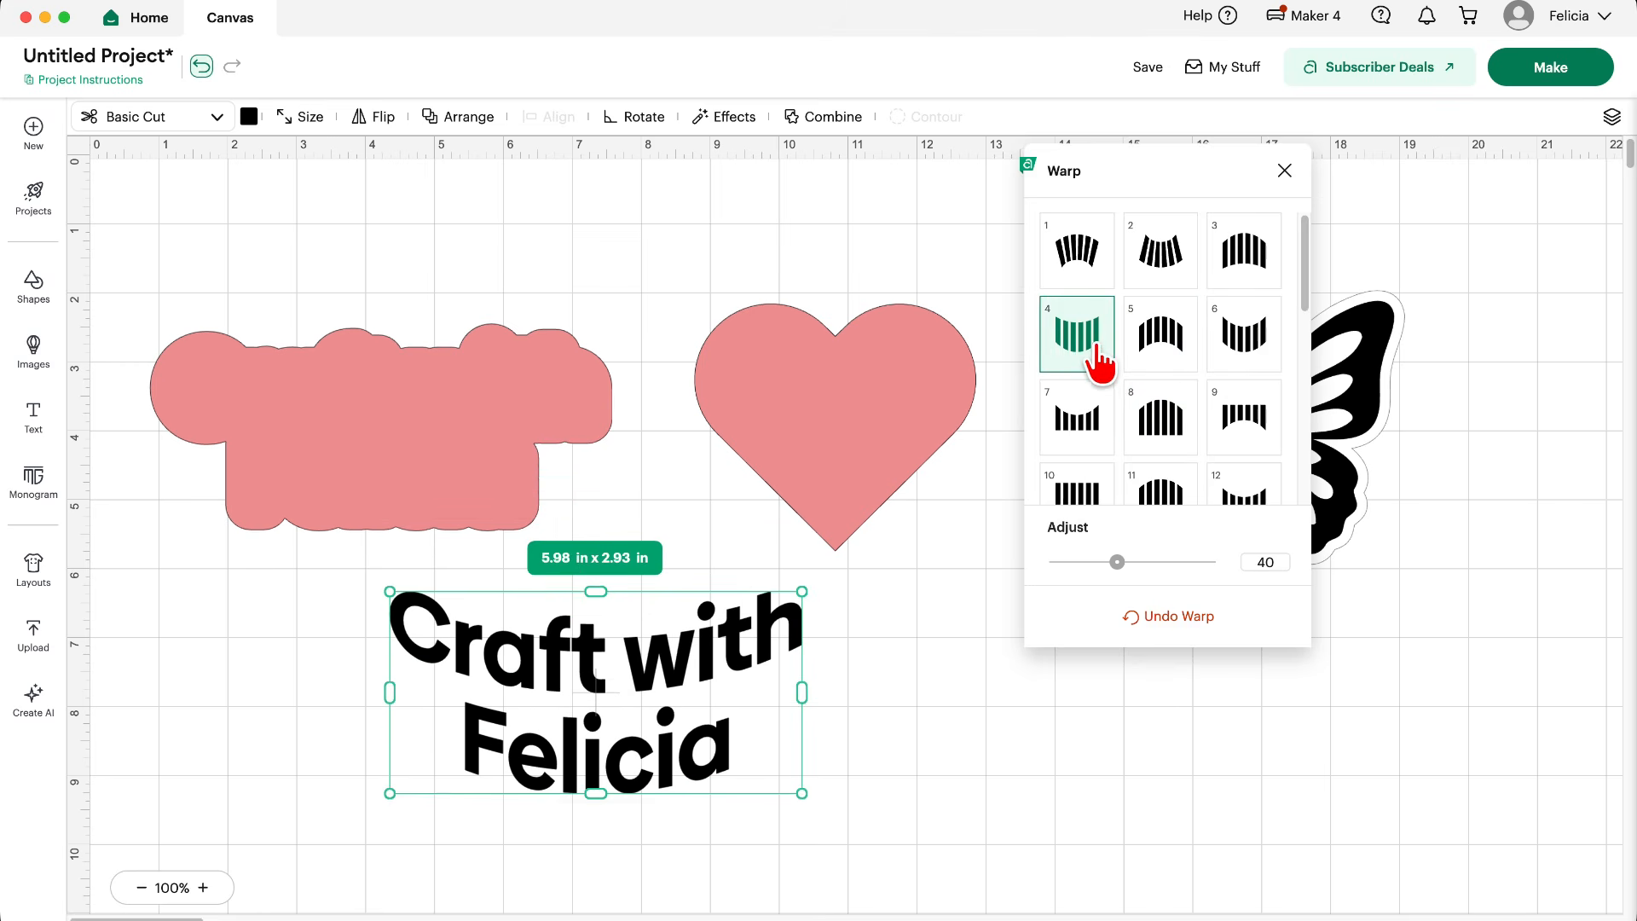
pyautogui.click(1085, 439)
pyautogui.click(1180, 436)
pyautogui.scroll(-3, 1185, 483)
pyautogui.moveTo(1116, 562)
pyautogui.mouseDown()
pyautogui.moveTo(1169, 562)
pyautogui.moveTo(1076, 562)
pyautogui.moveTo(1161, 562)
pyautogui.moveTo(1134, 562)
pyautogui.mouseUp()
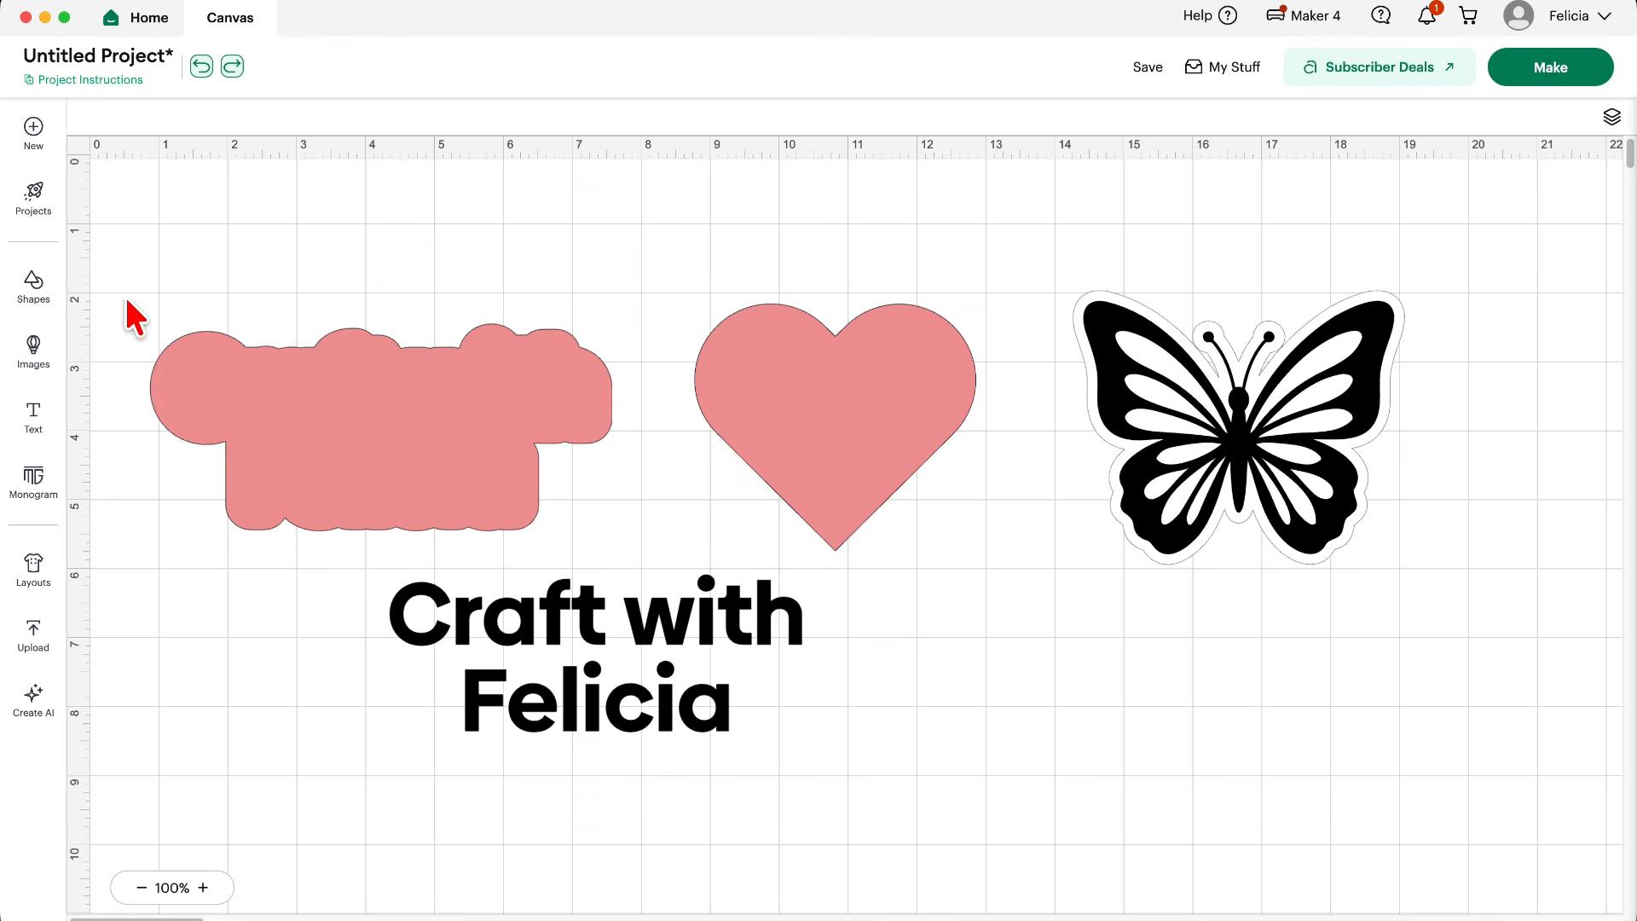
# Center the black text and its pink offset shape on each other and move them together back beside the heart.
pyautogui.moveTo(125, 298); pyautogui.dragTo(513, 665)
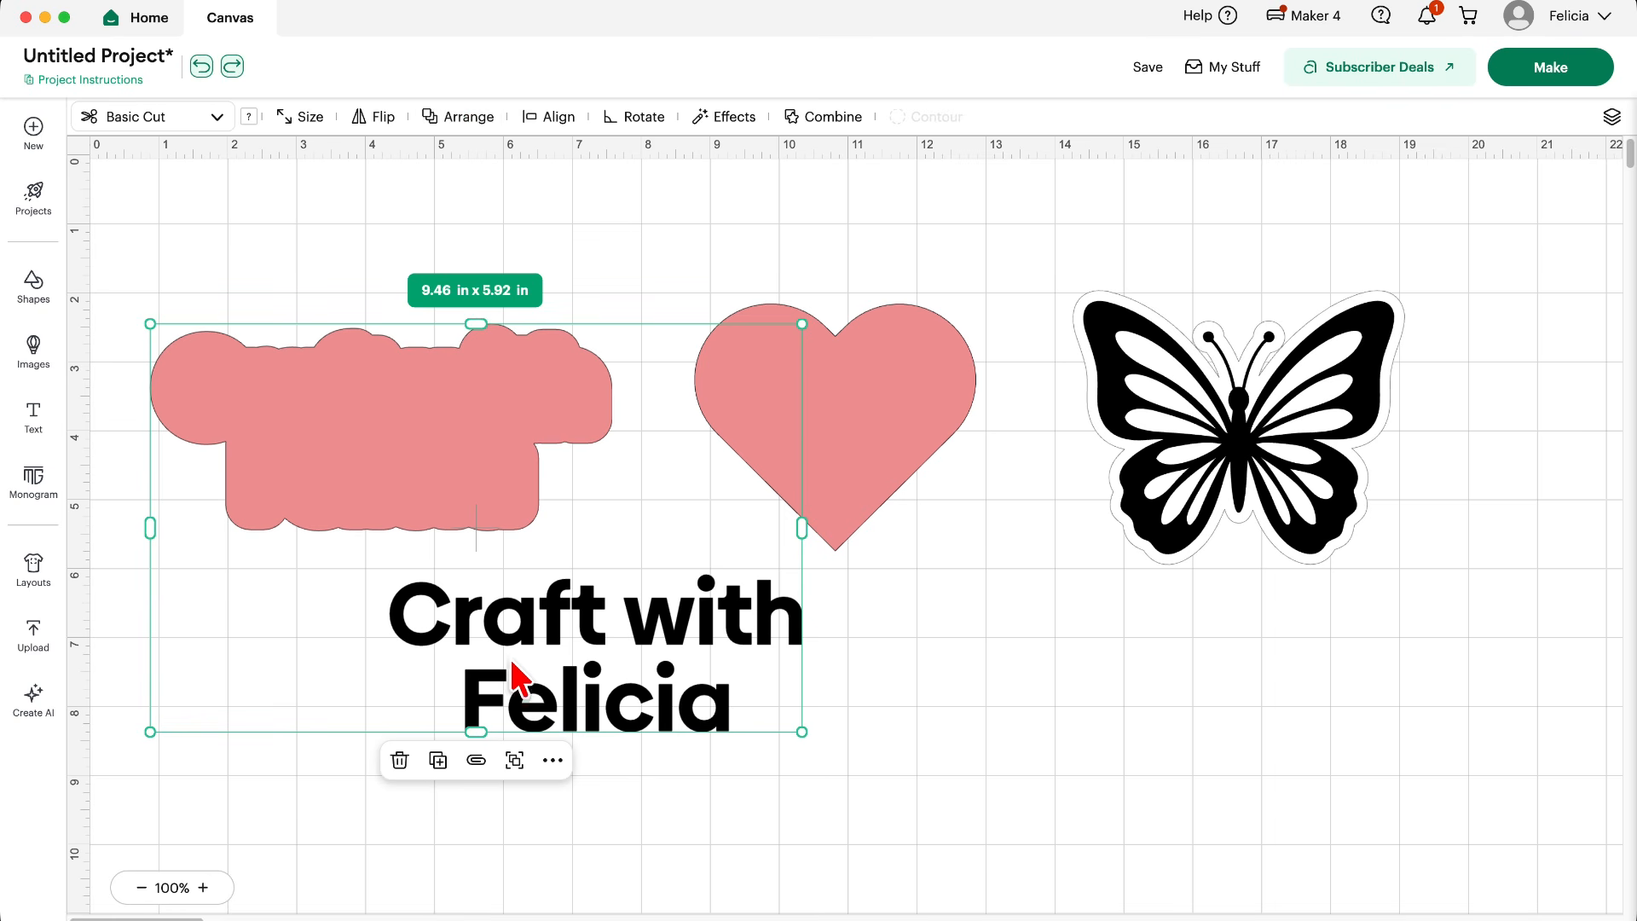
pyautogui.click(562, 119)
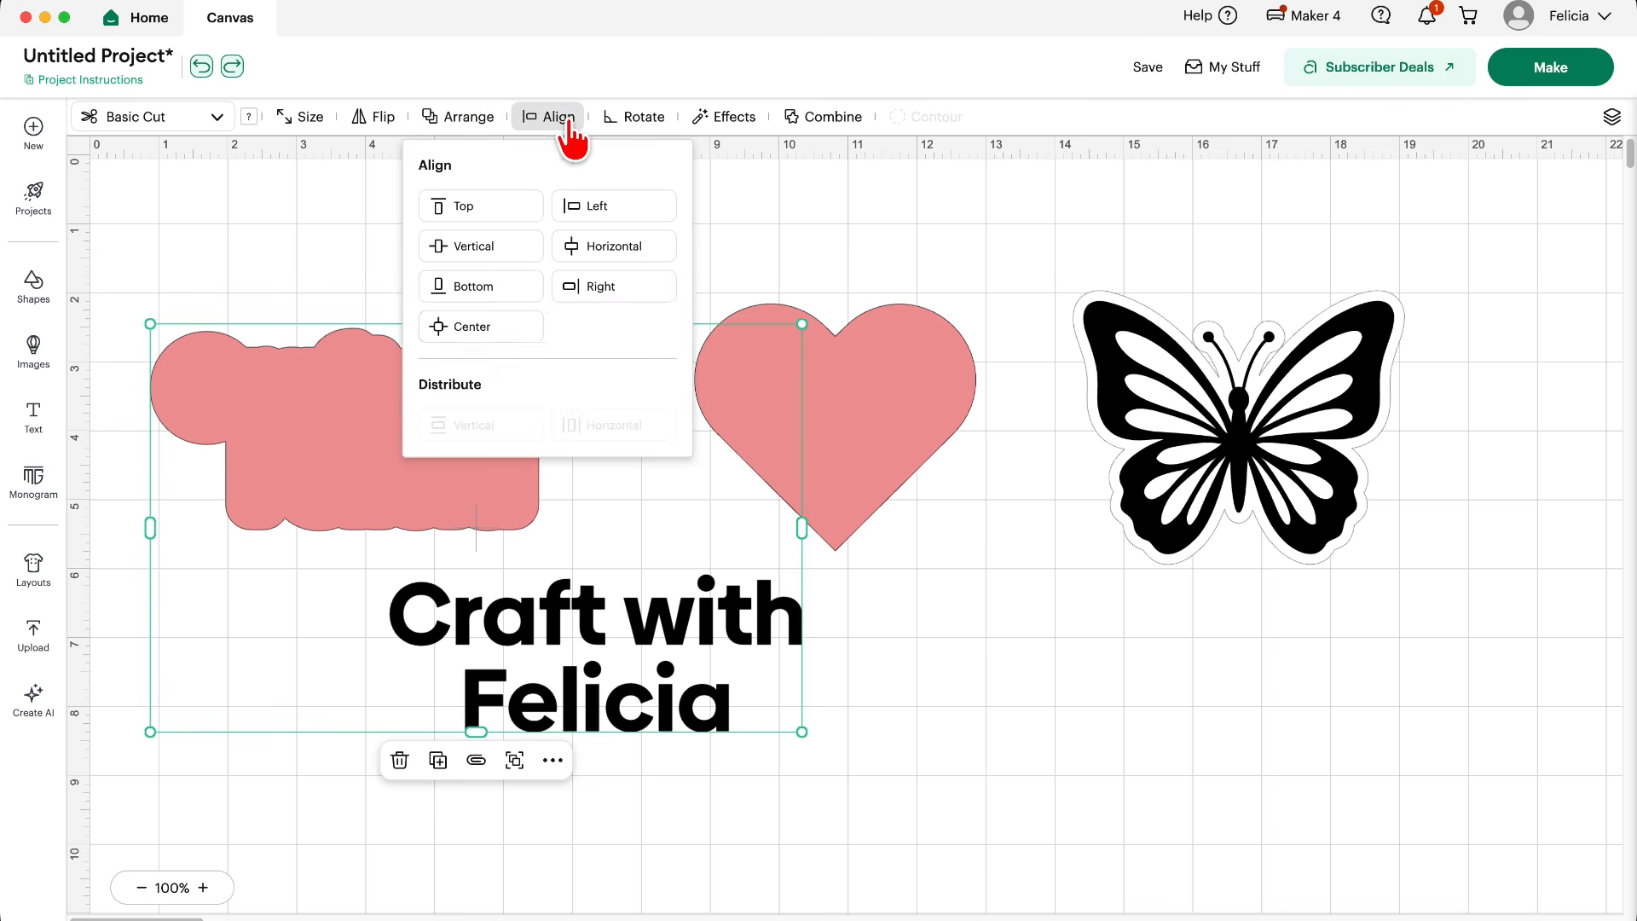
pyautogui.click(510, 336)
pyautogui.click(552, 702)
pyautogui.click(595, 677)
pyautogui.moveTo(500, 574); pyautogui.dragTo(430, 464)
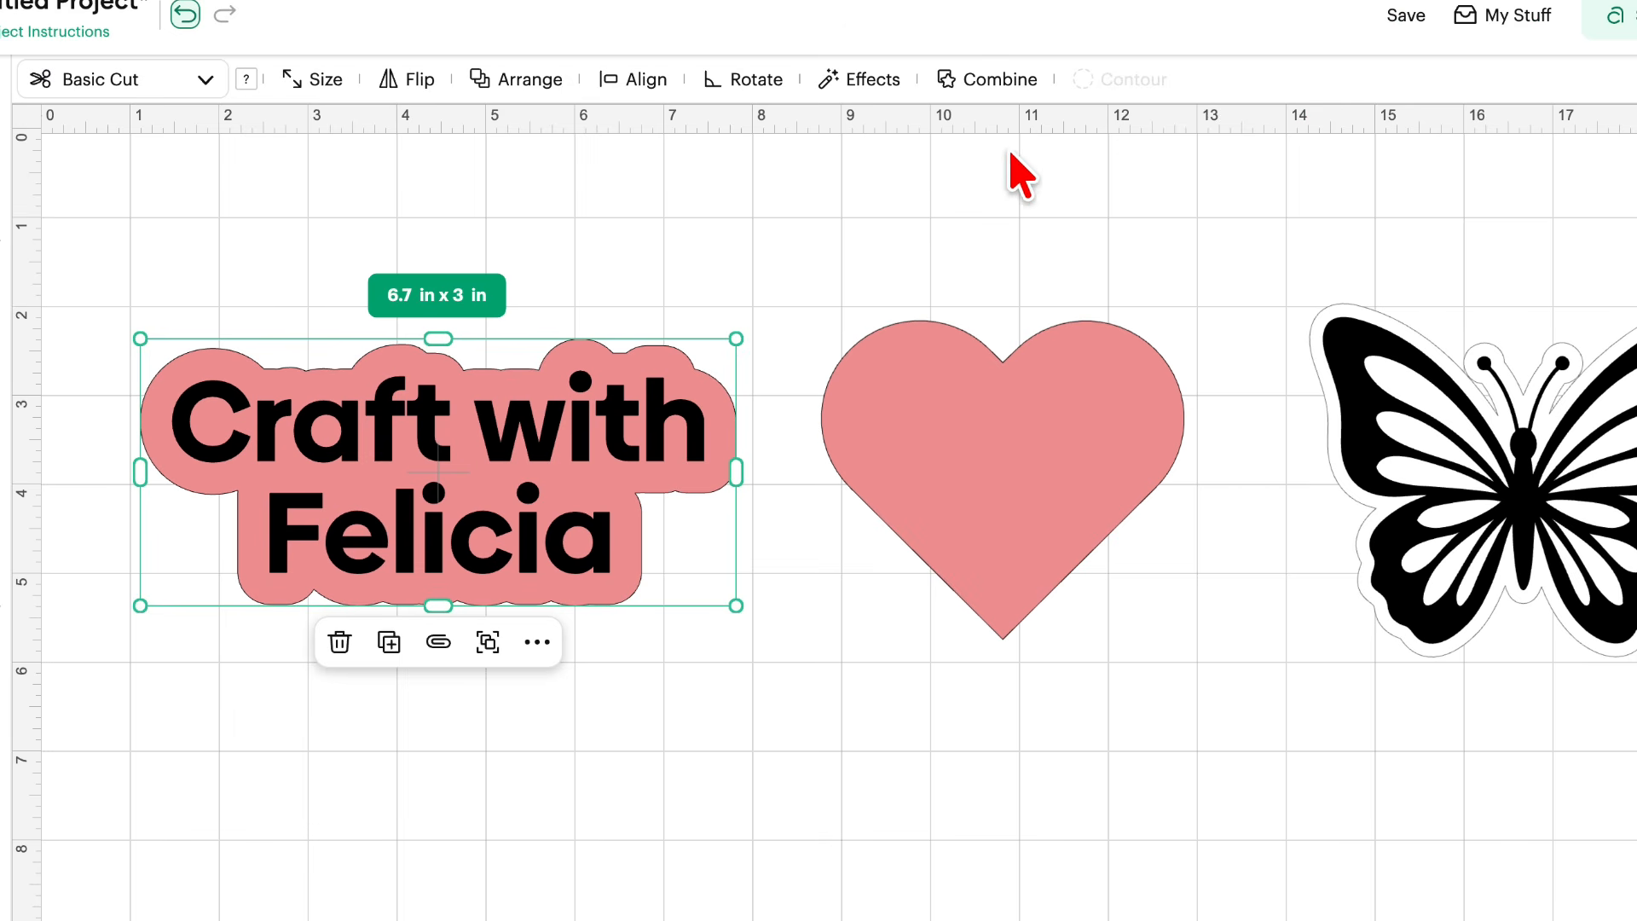
# Slice the black text out of the pink offset shape and spread the resulting pieces apart.
pyautogui.click(991, 81)
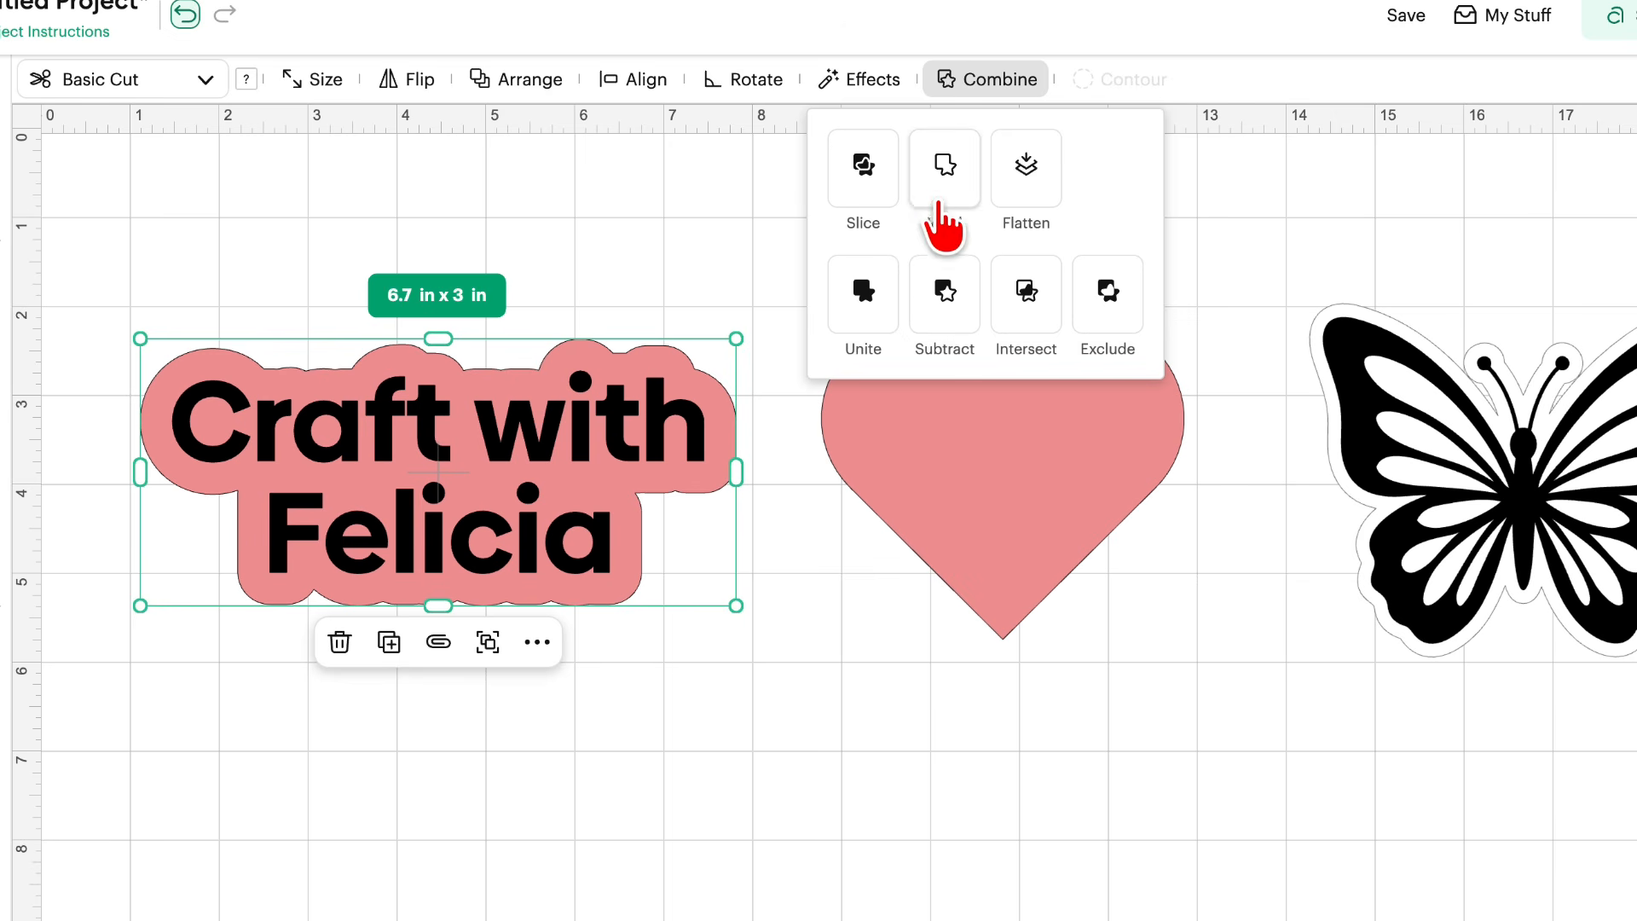
pyautogui.click(882, 213)
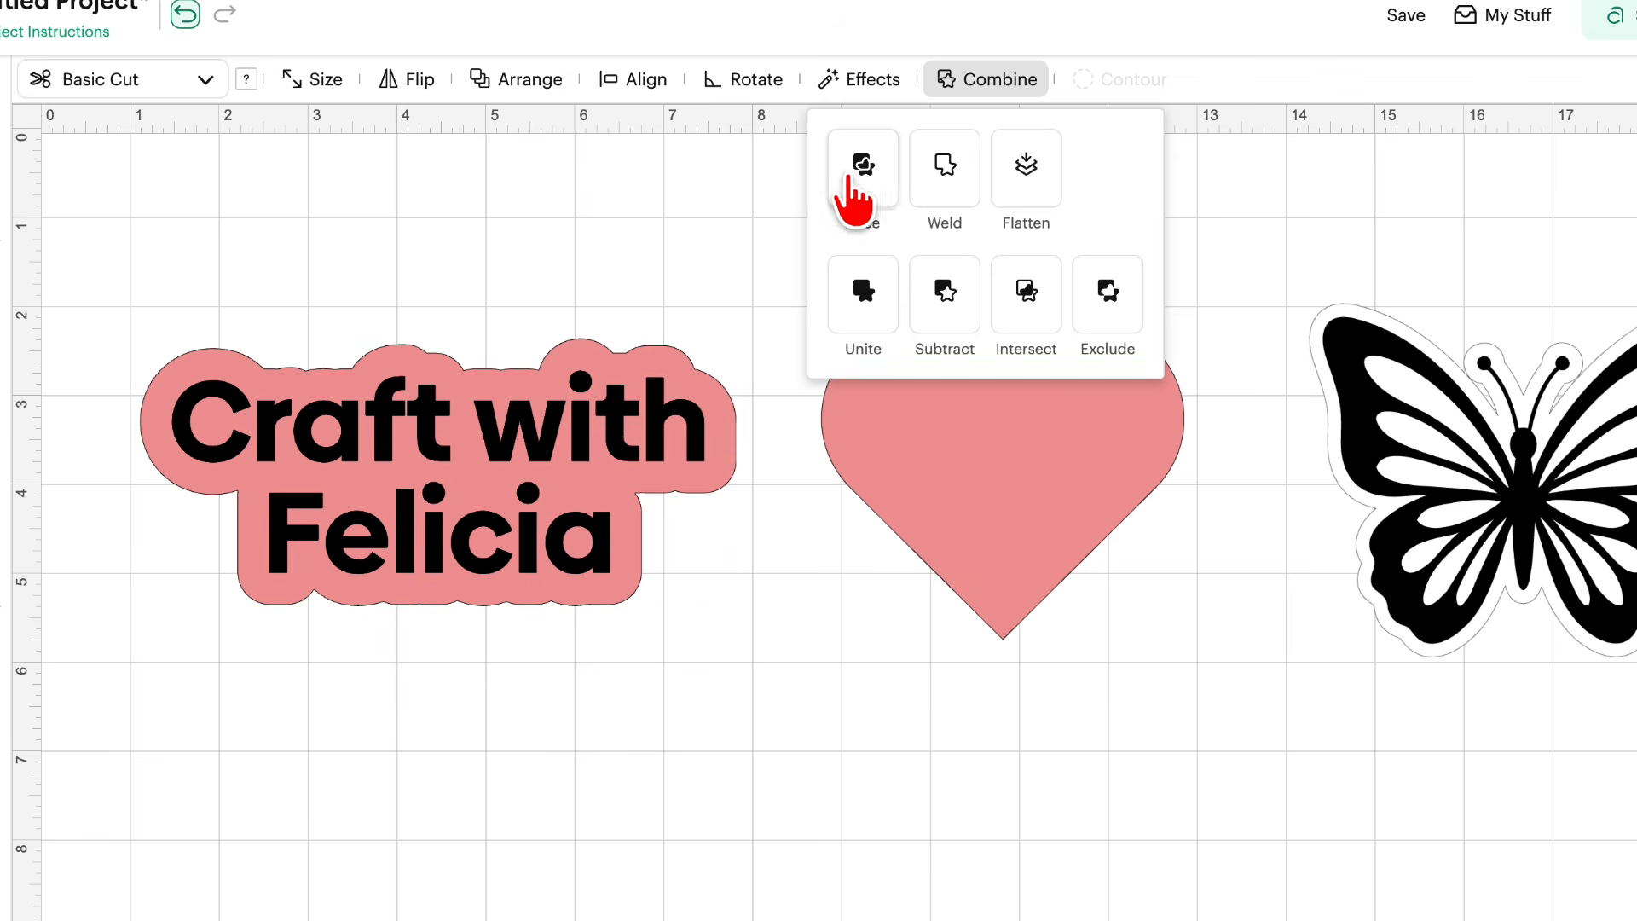
pyautogui.moveTo(513, 473); pyautogui.dragTo(1085, 848)
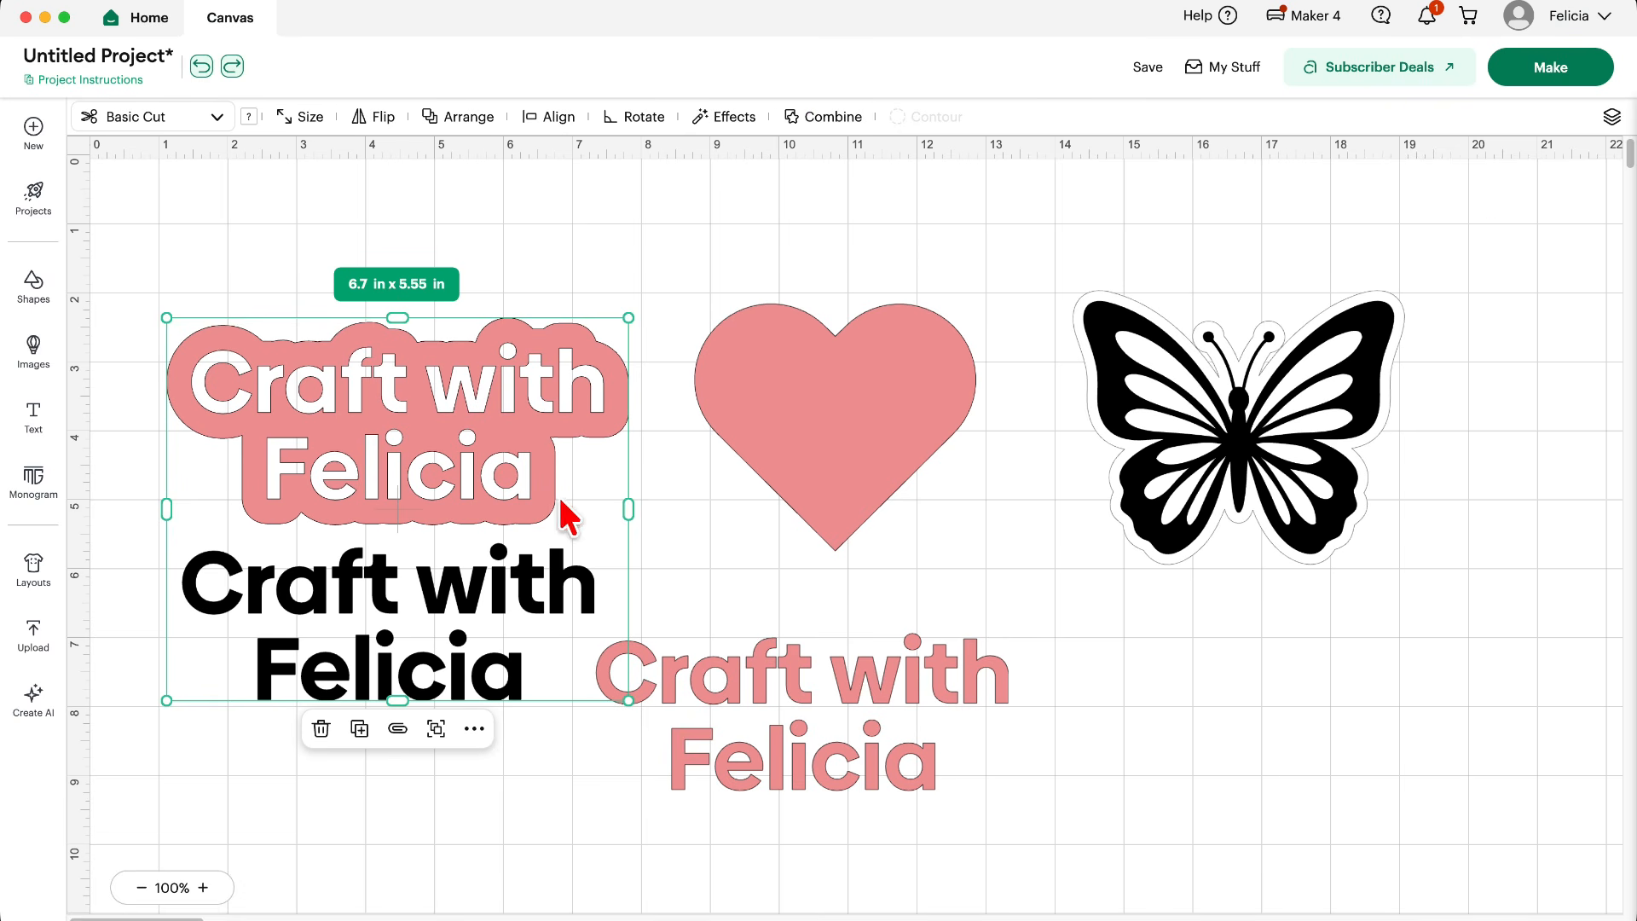
# Show the layers of the sliced pieces and review the Combine options, including Weld, Unite, Subtract, Intersect and Exclude.
pyautogui.click(1612, 118)
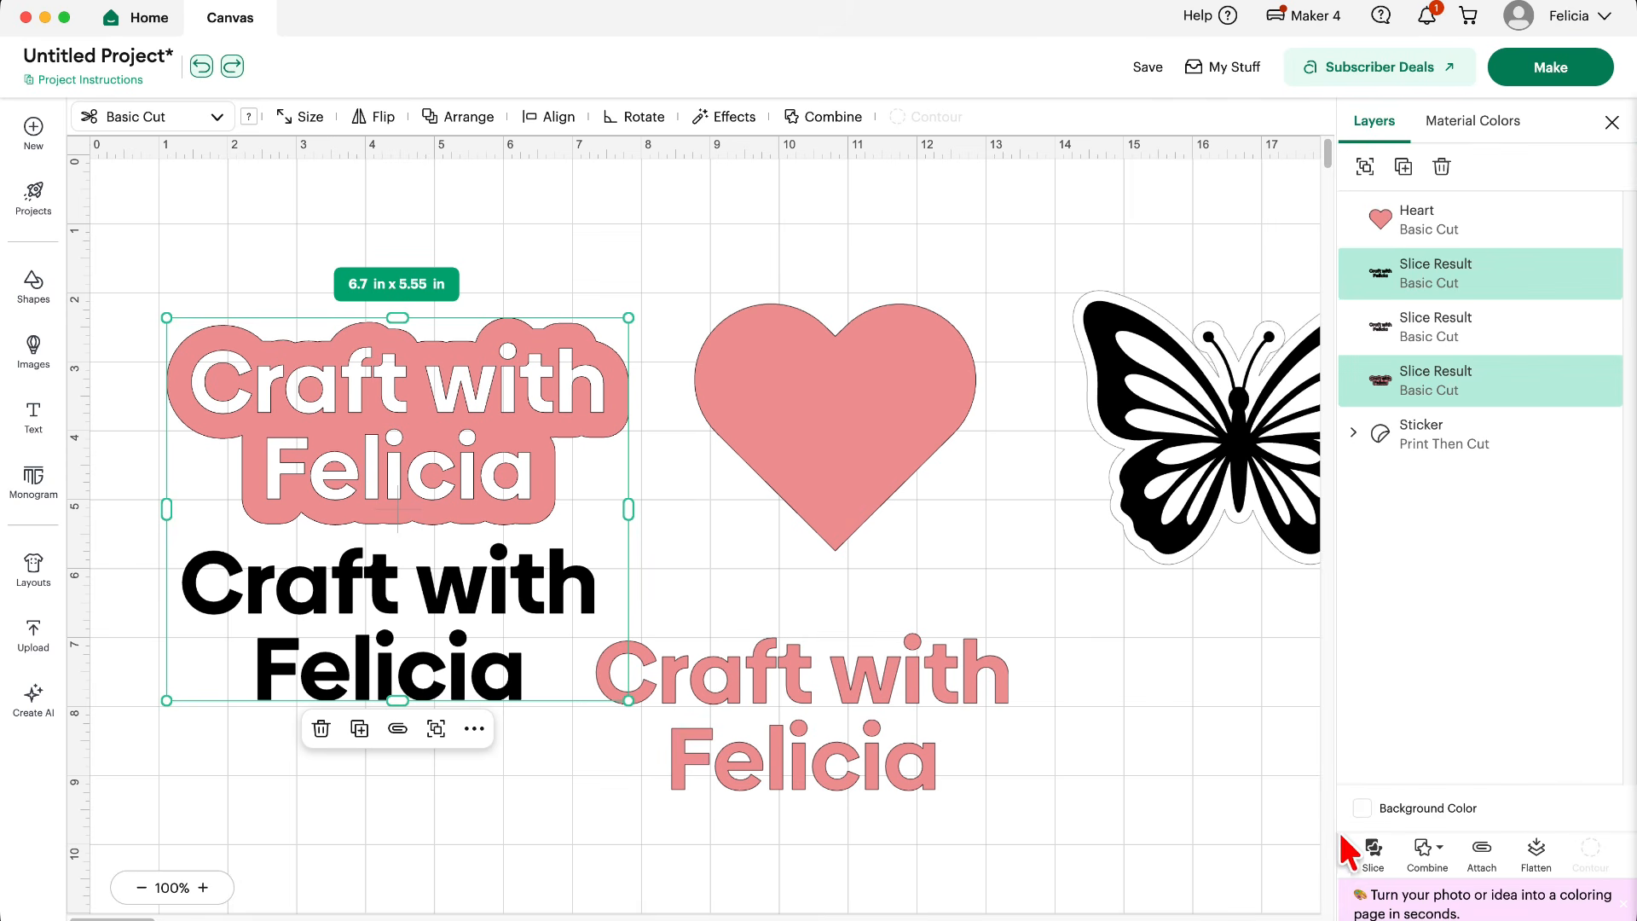
pyautogui.click(1446, 849)
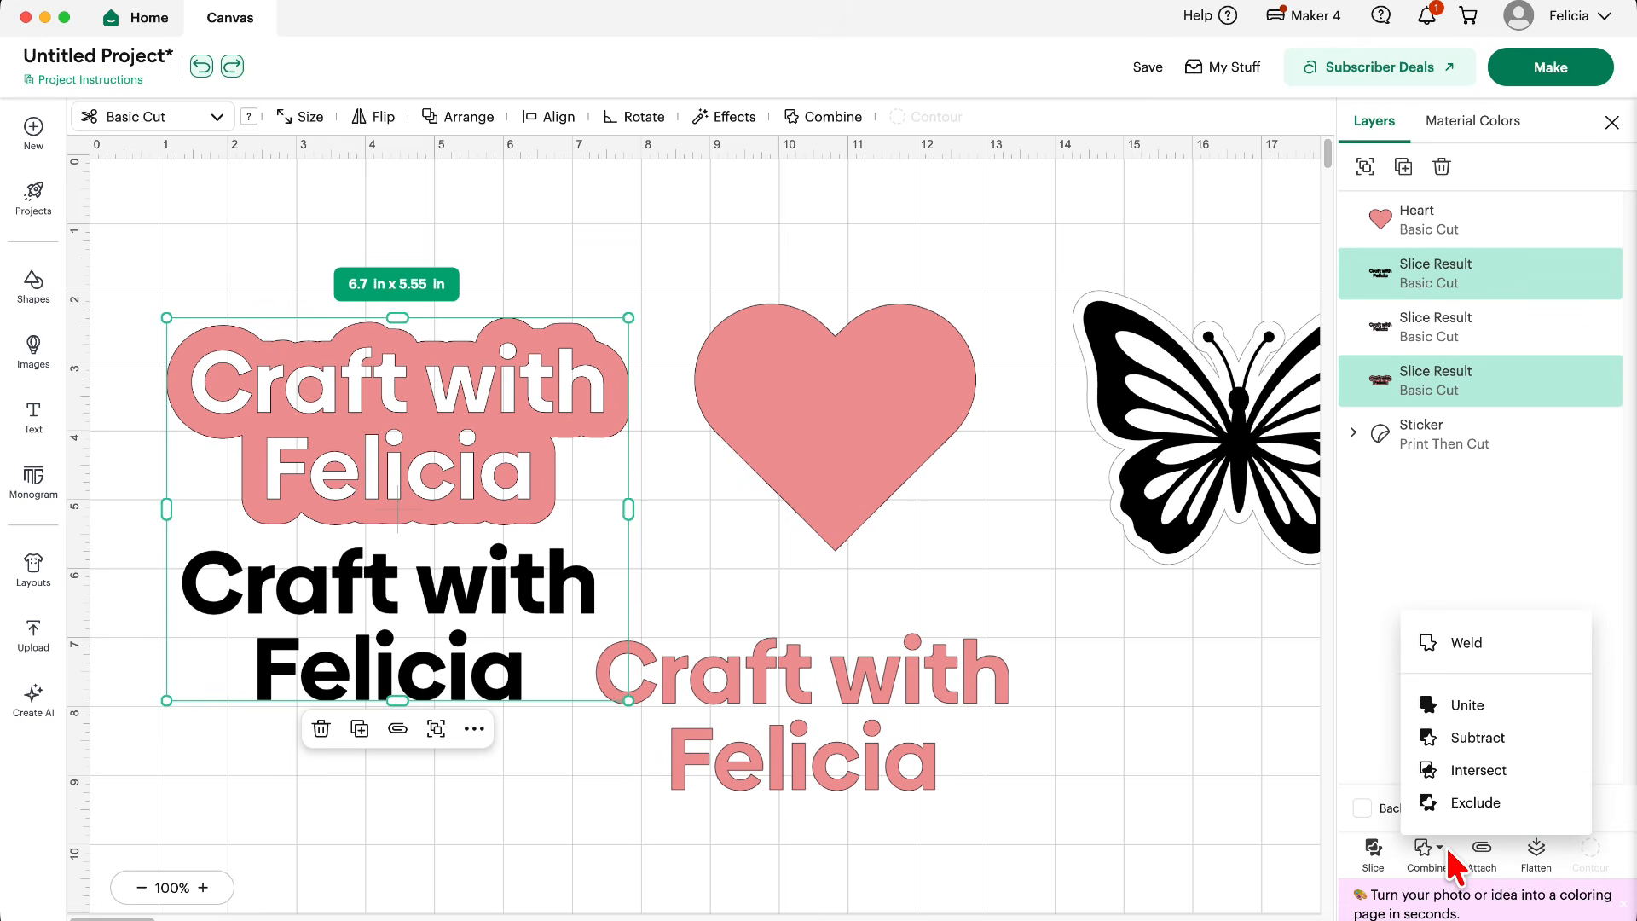
pyautogui.click(1199, 692)
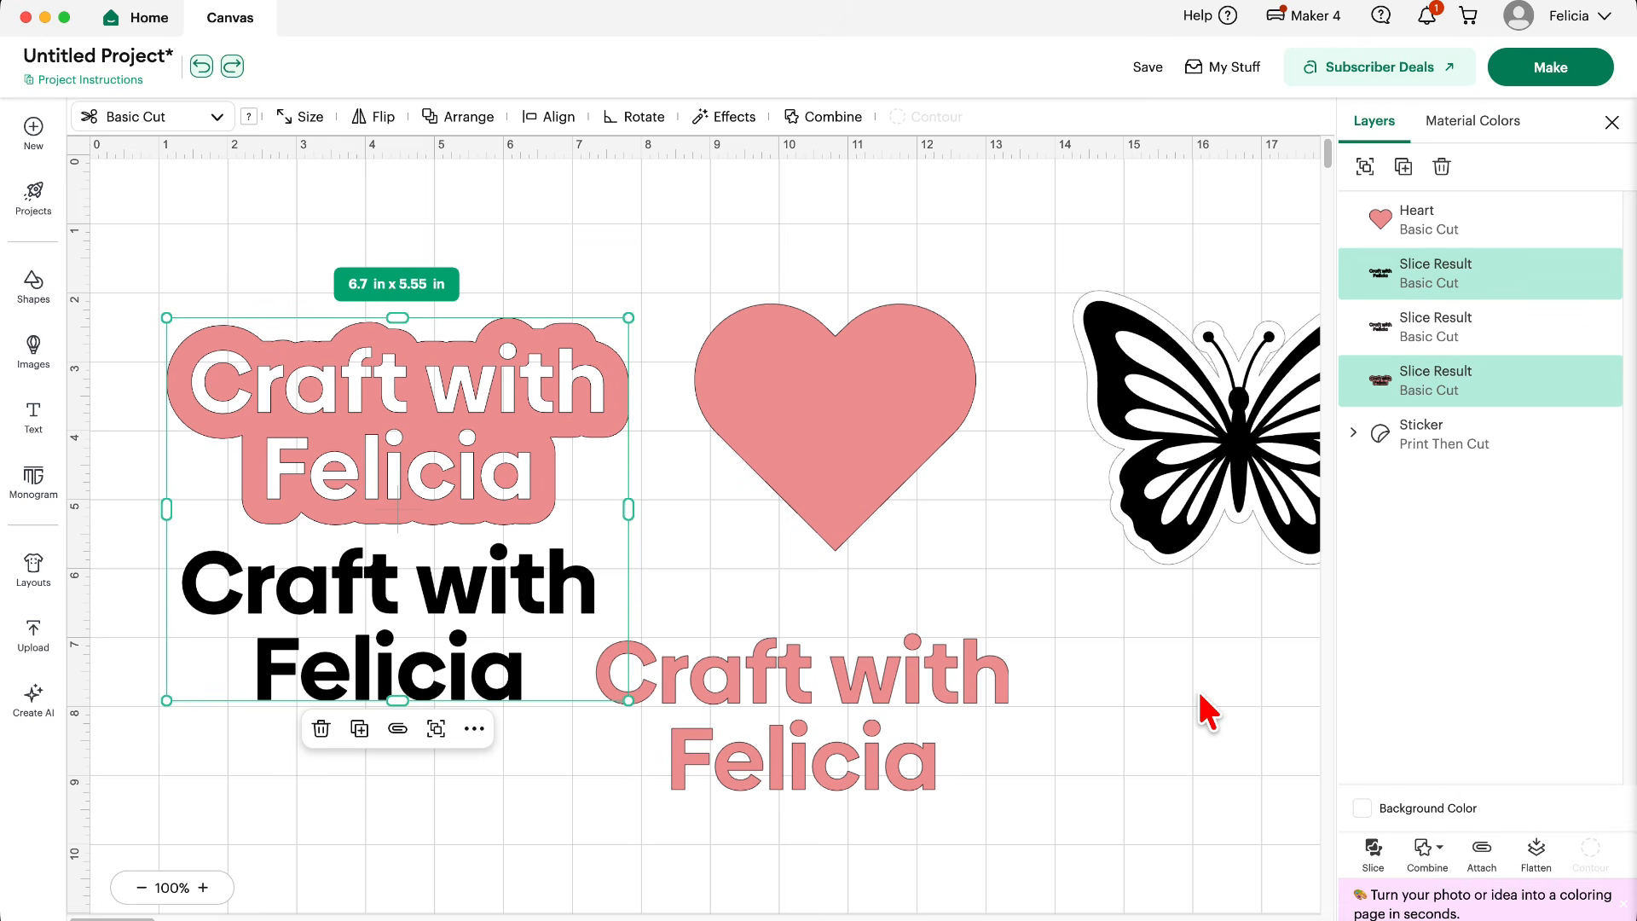
pyautogui.click(835, 117)
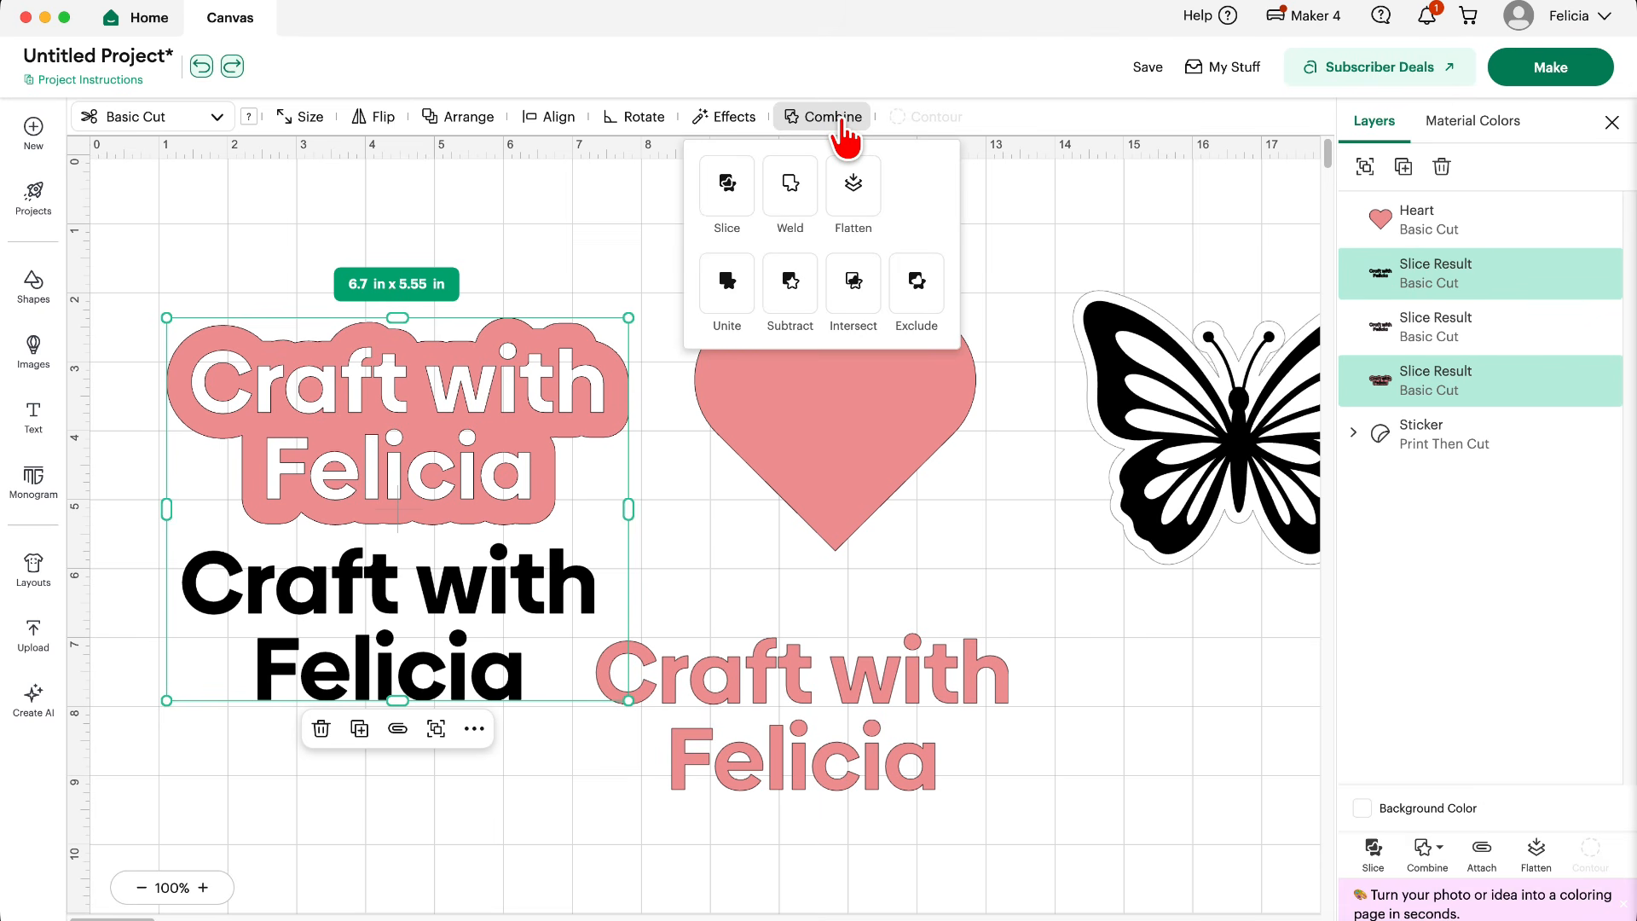
pyautogui.click(842, 120)
pyautogui.click(831, 119)
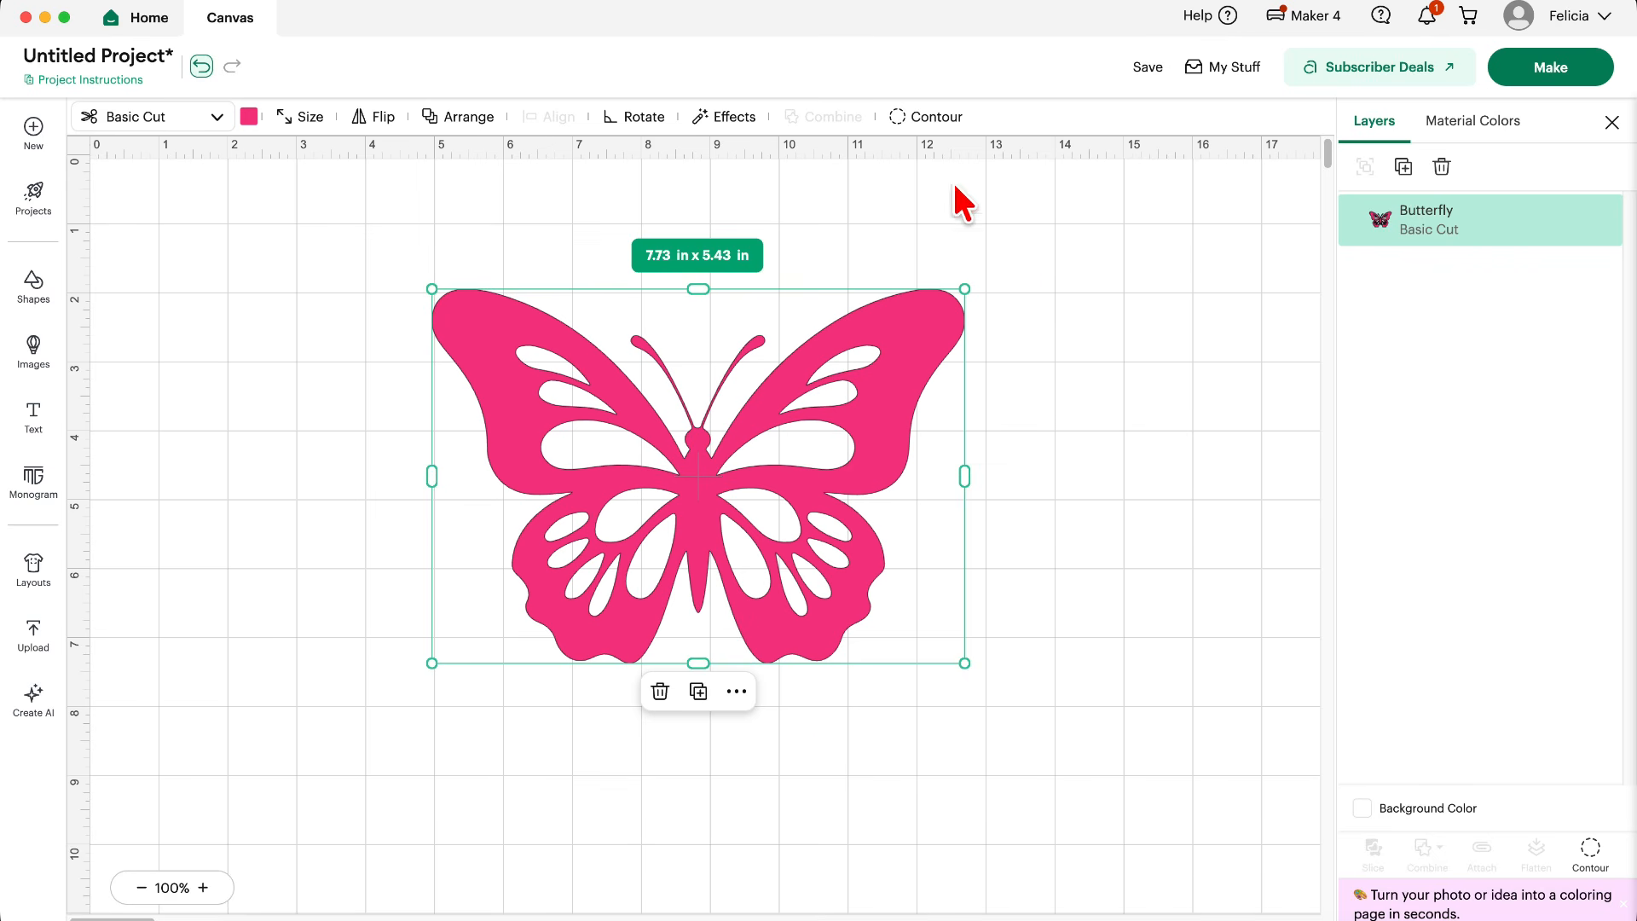
# Hide all contours of the pink butterfly and apply the change.
pyautogui.click(934, 124)
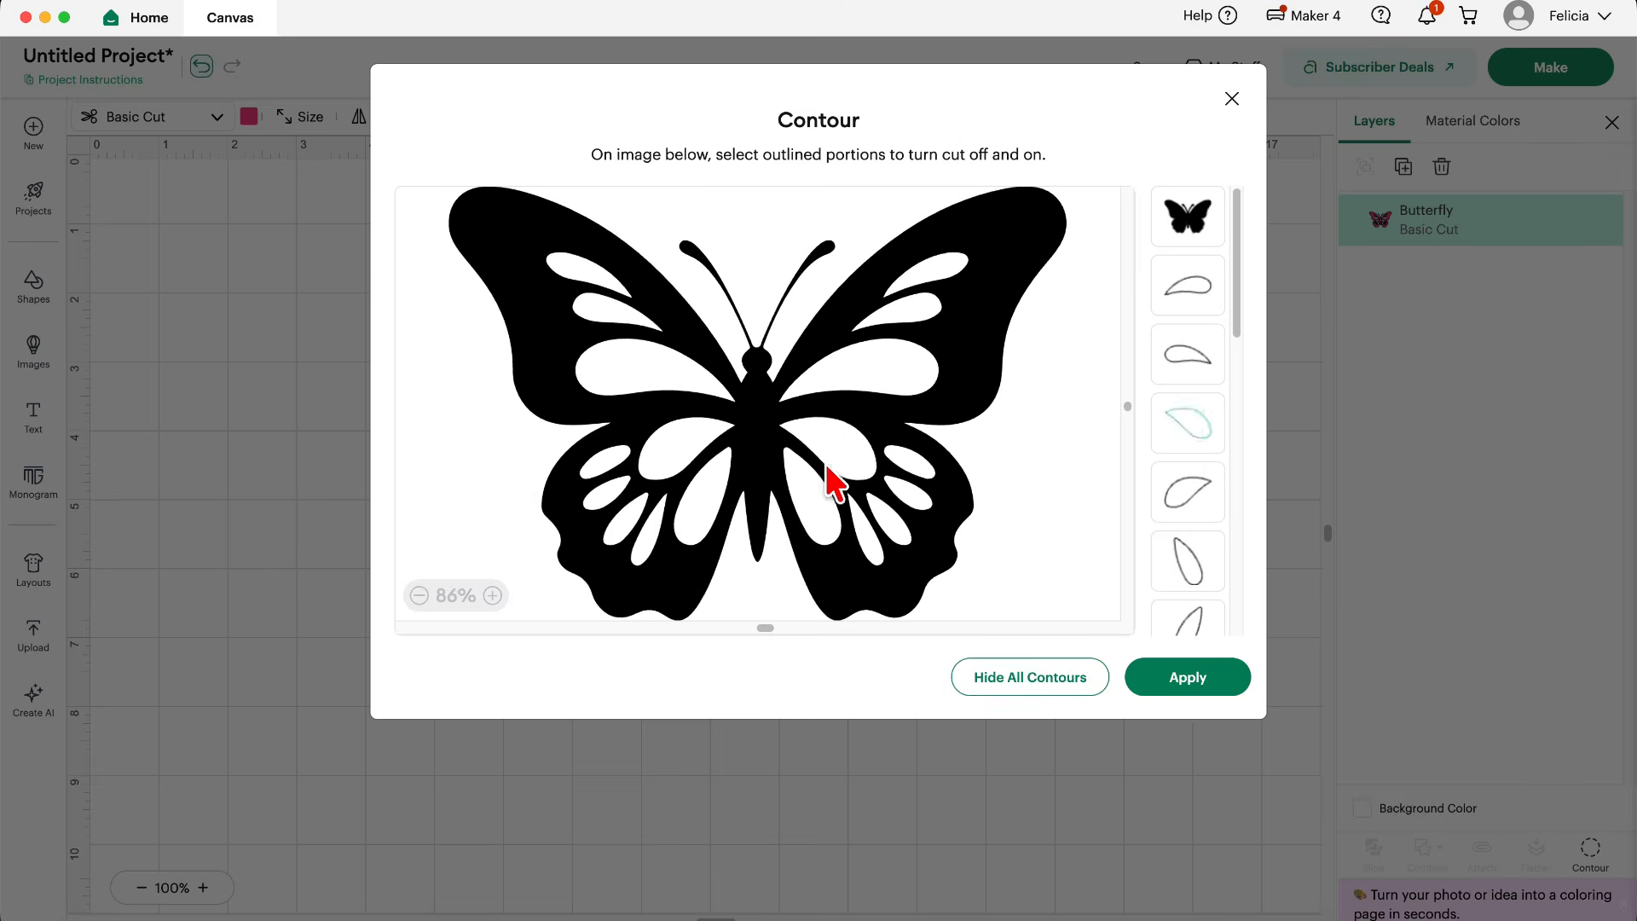
pyautogui.click(1031, 692)
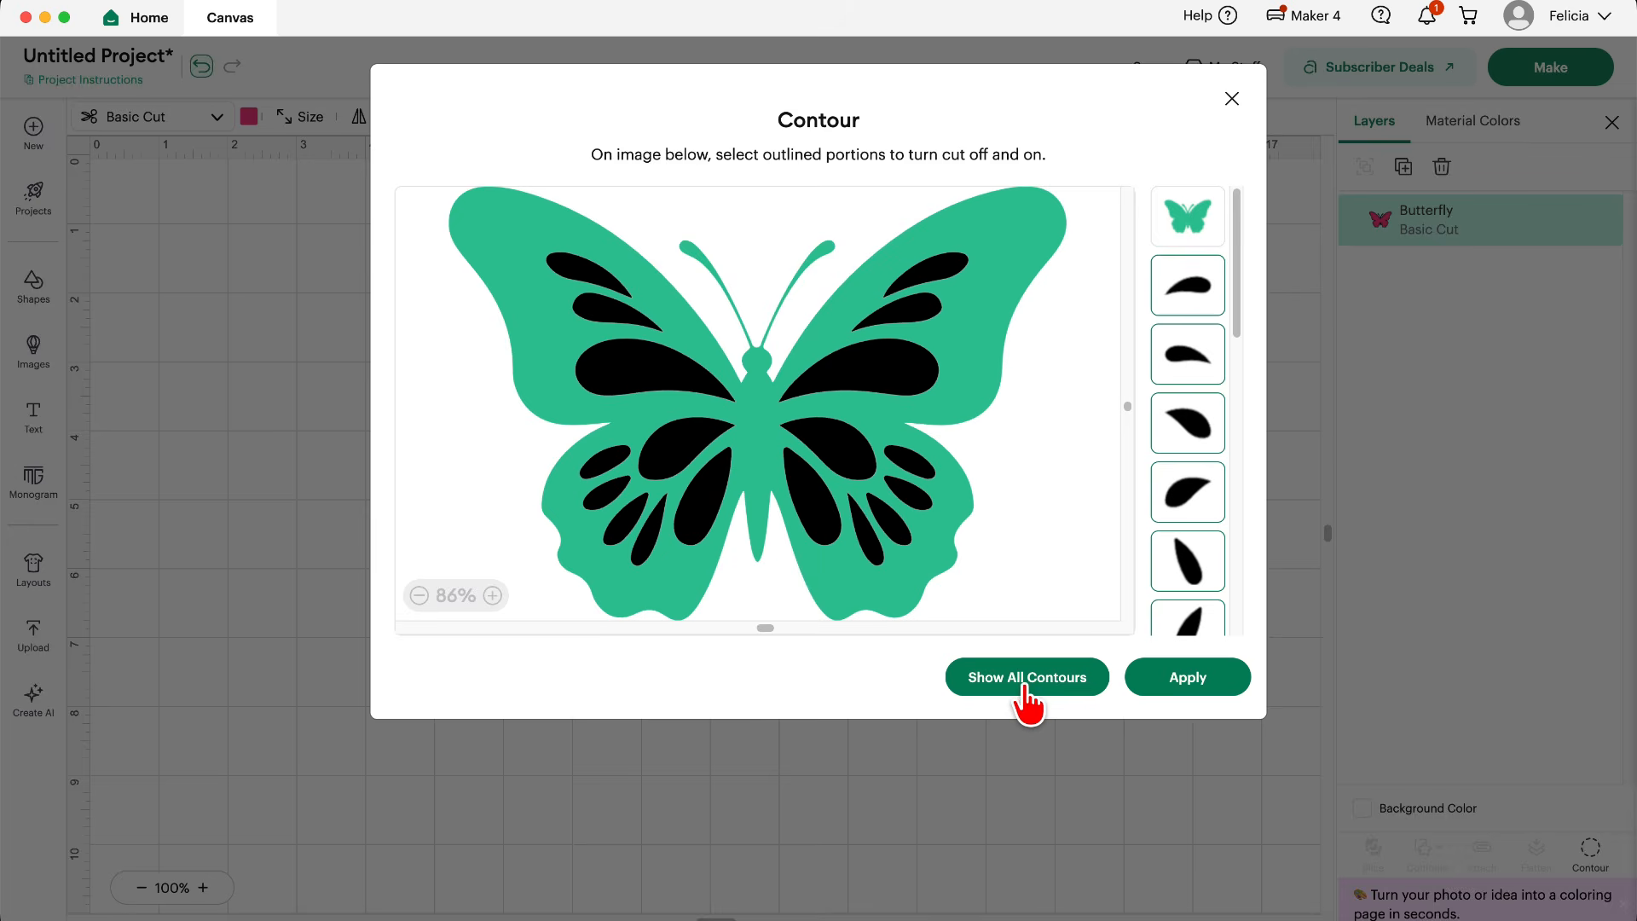
pyautogui.click(1027, 686)
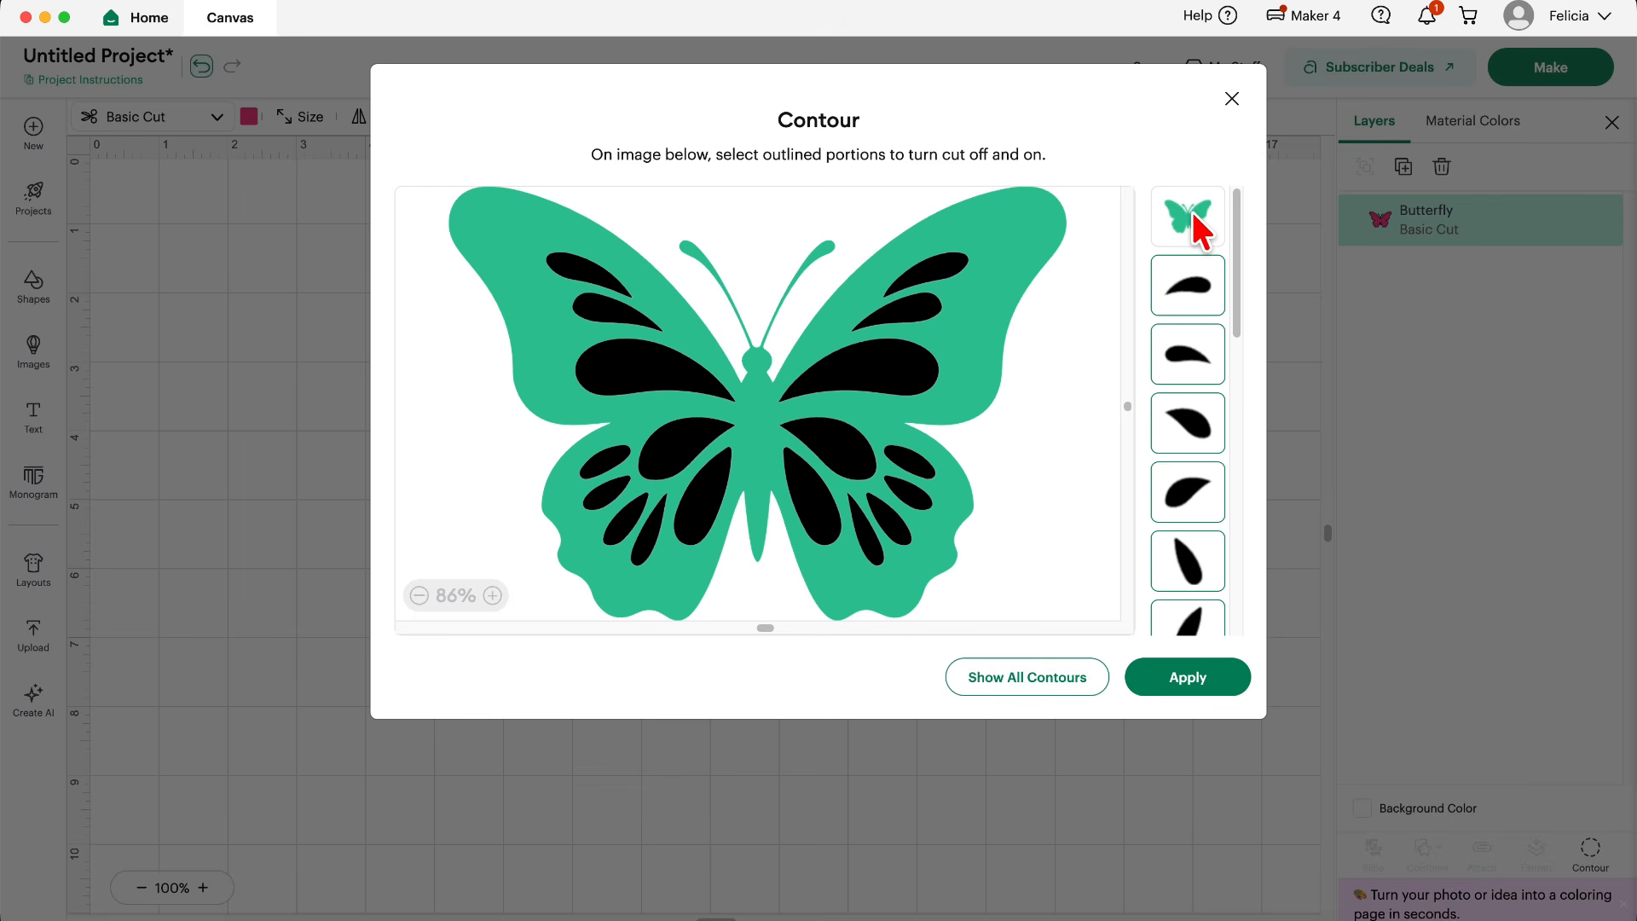
pyautogui.click(1161, 683)
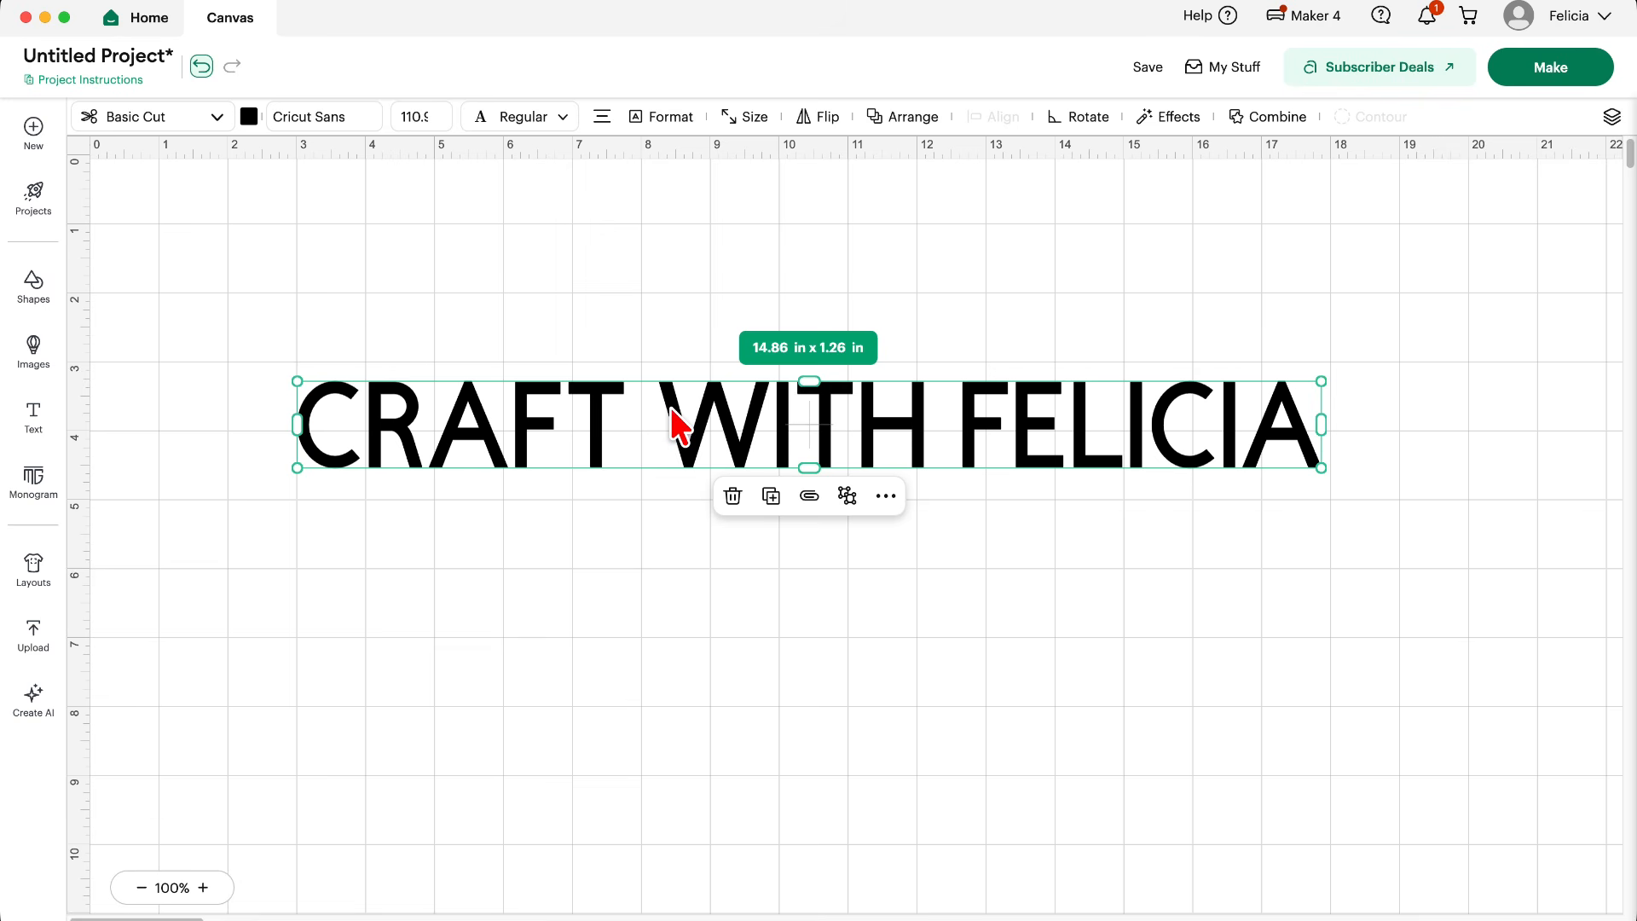
# Open the image library and curve the single-line text with a Curve value of -28.
pyautogui.click(33, 350)
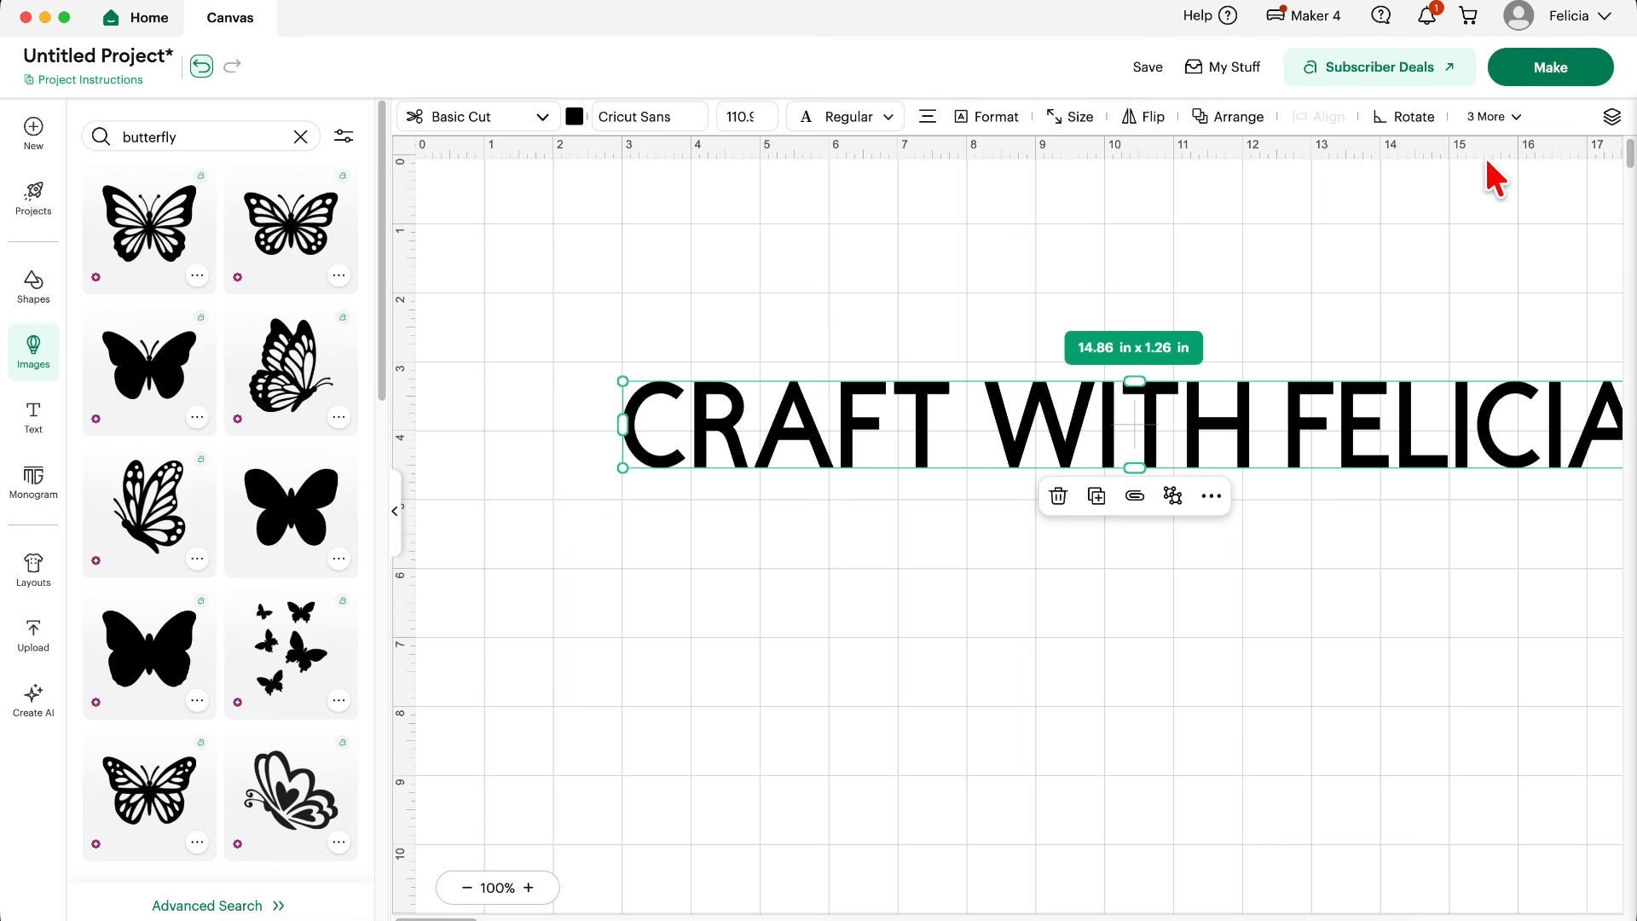
pyautogui.click(1518, 128)
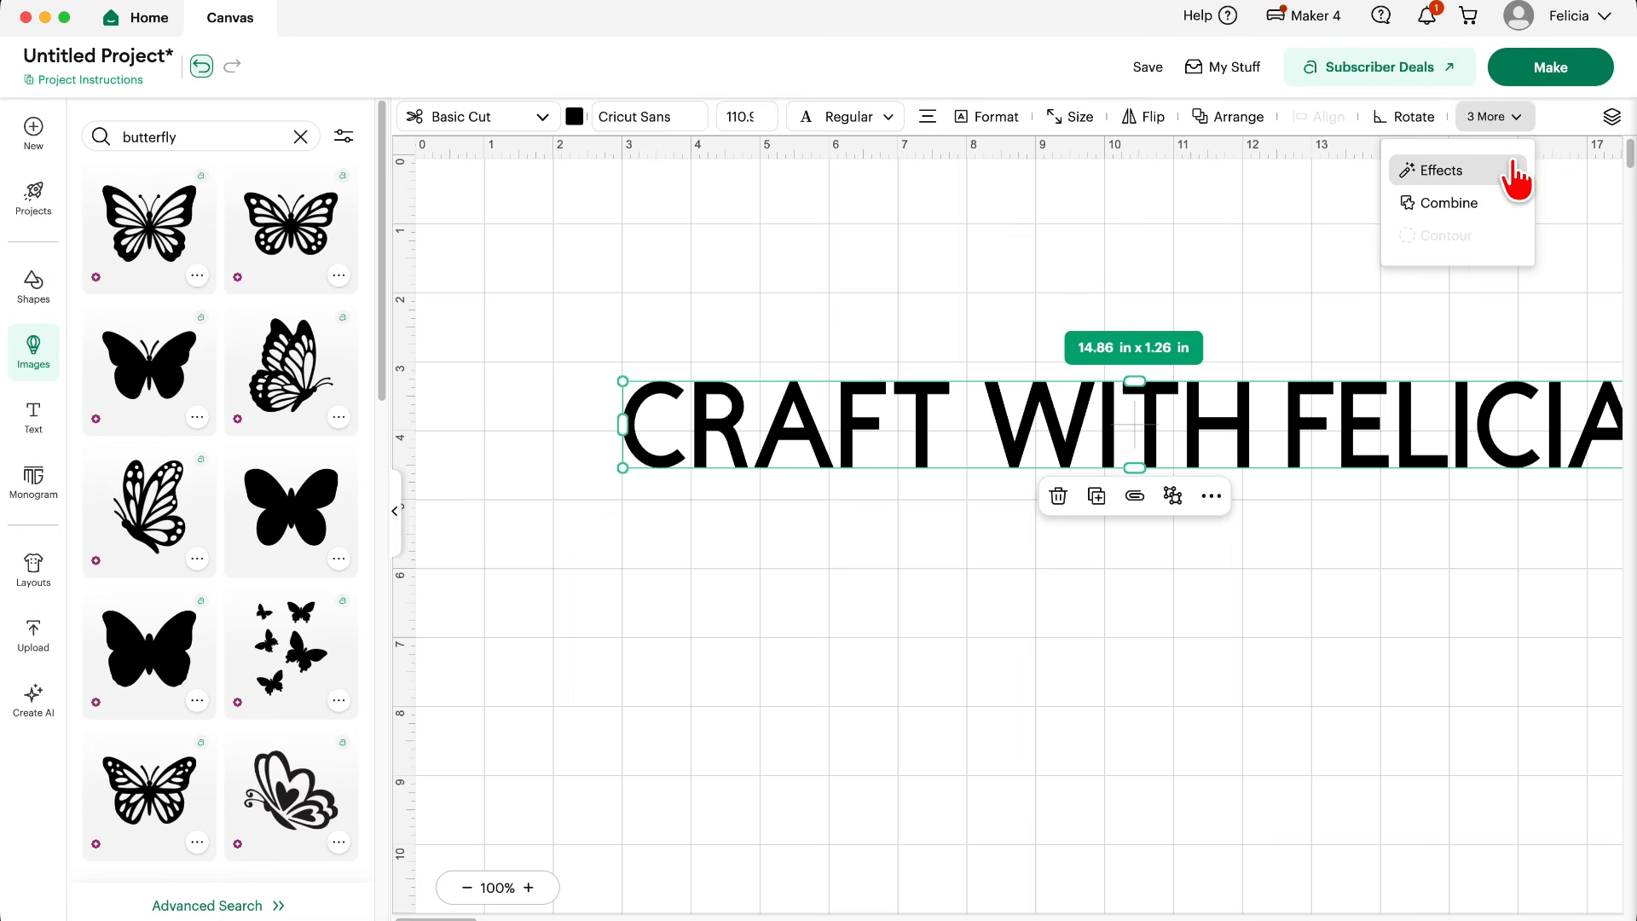
pyautogui.click(1509, 174)
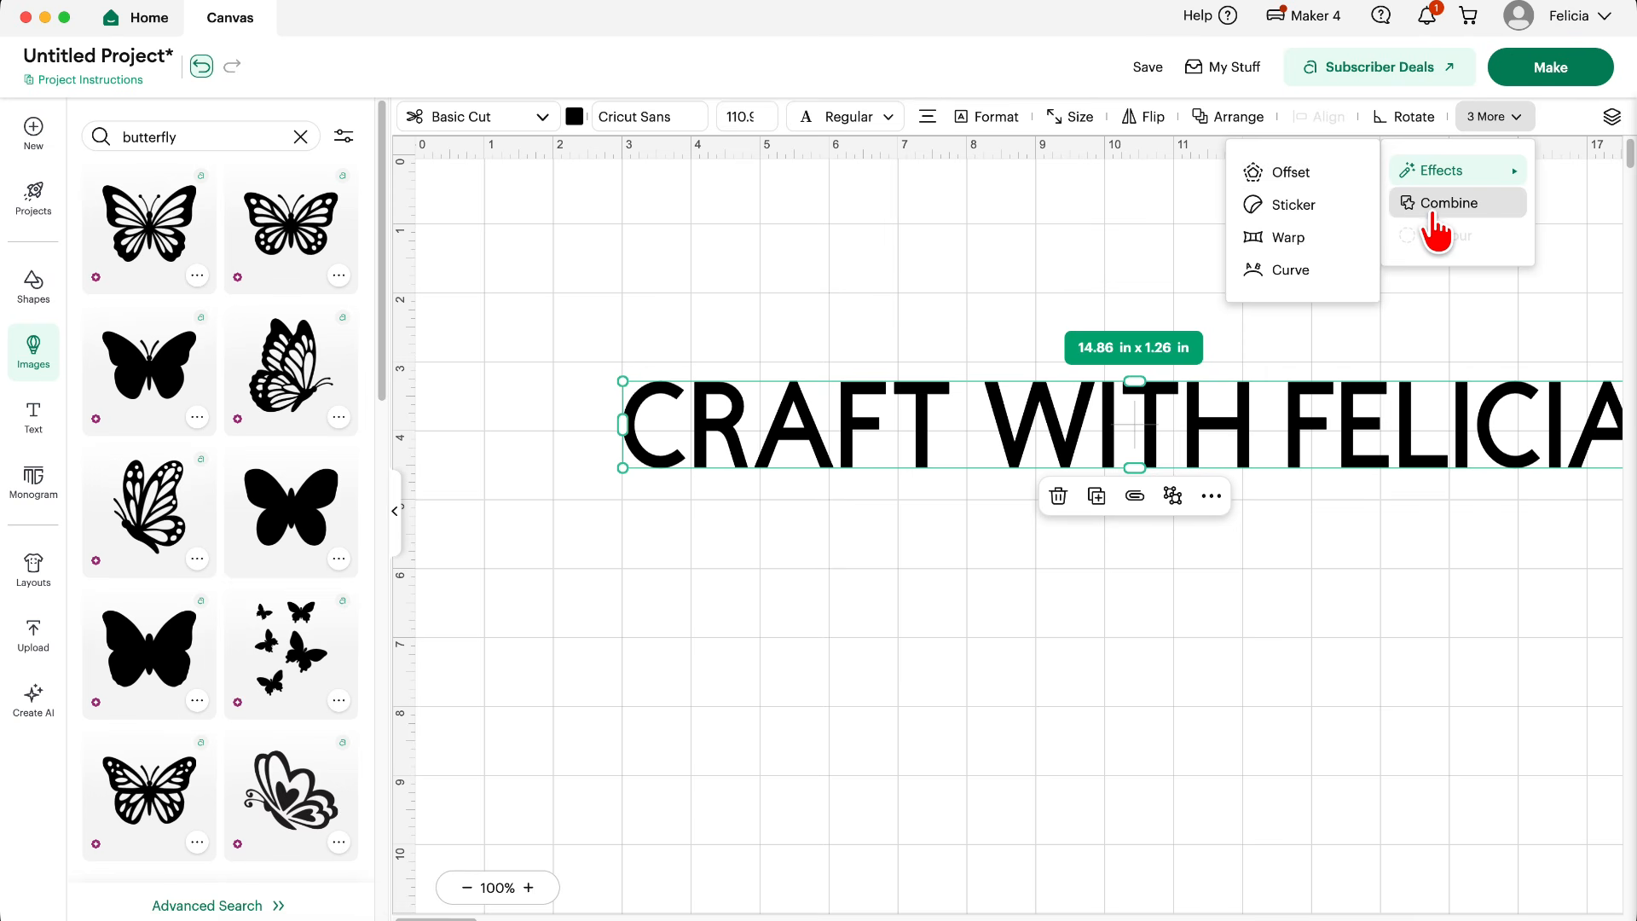
pyautogui.click(1302, 275)
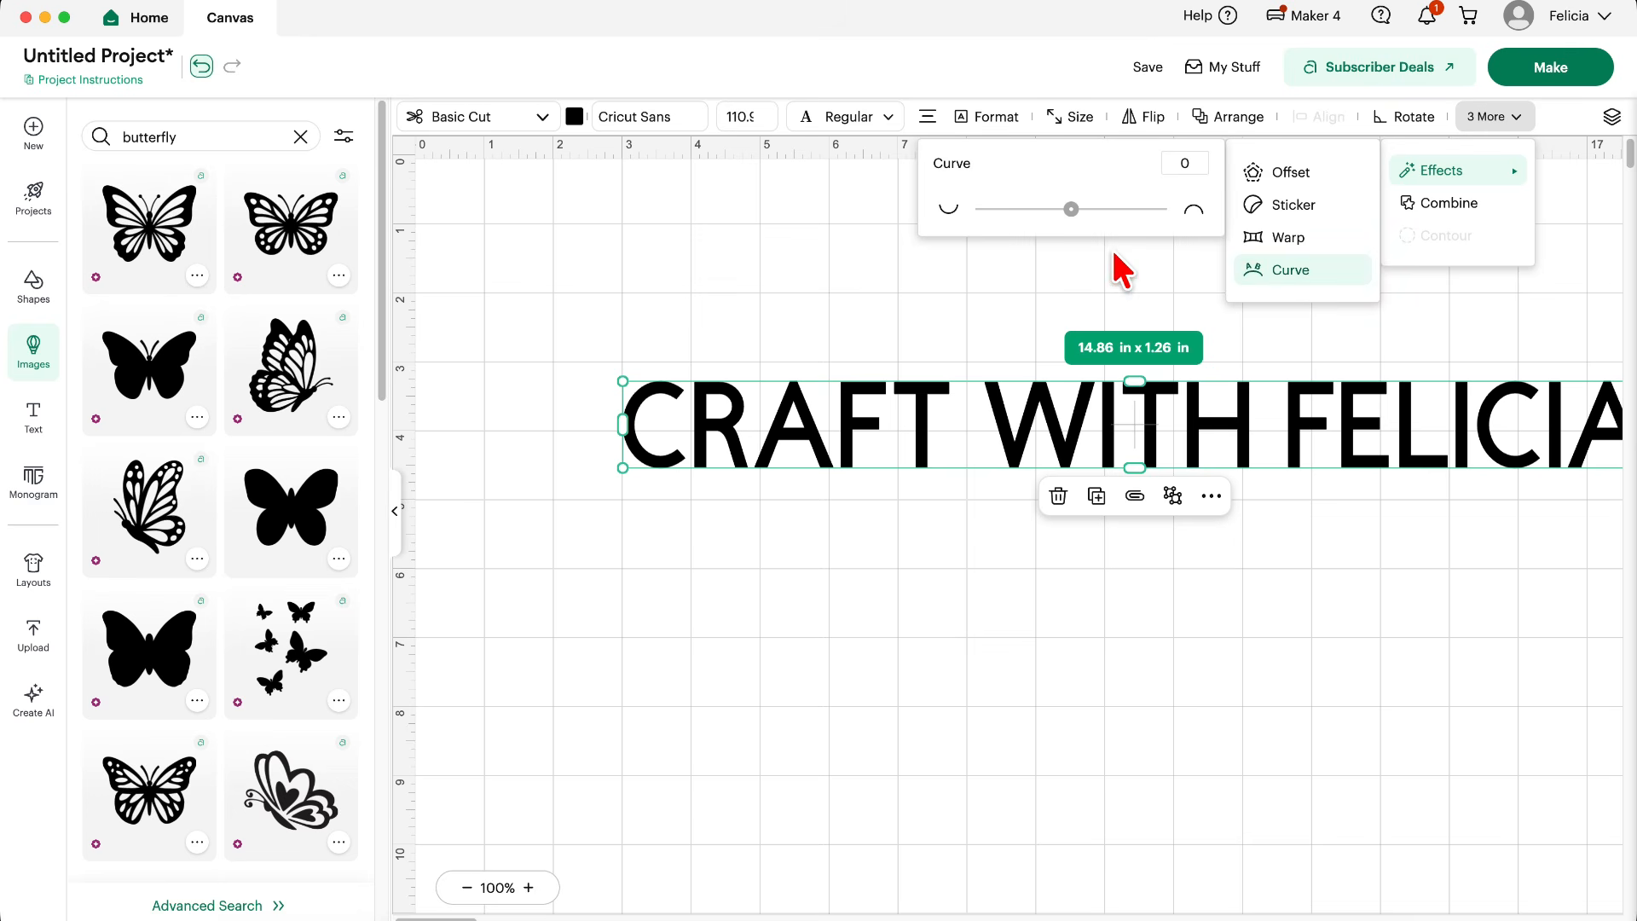
pyautogui.click(1074, 210)
pyautogui.moveTo(1075, 210)
pyautogui.mouseDown()
pyautogui.moveTo(1090, 210)
pyautogui.moveTo(1046, 210)
pyautogui.mouseUp()
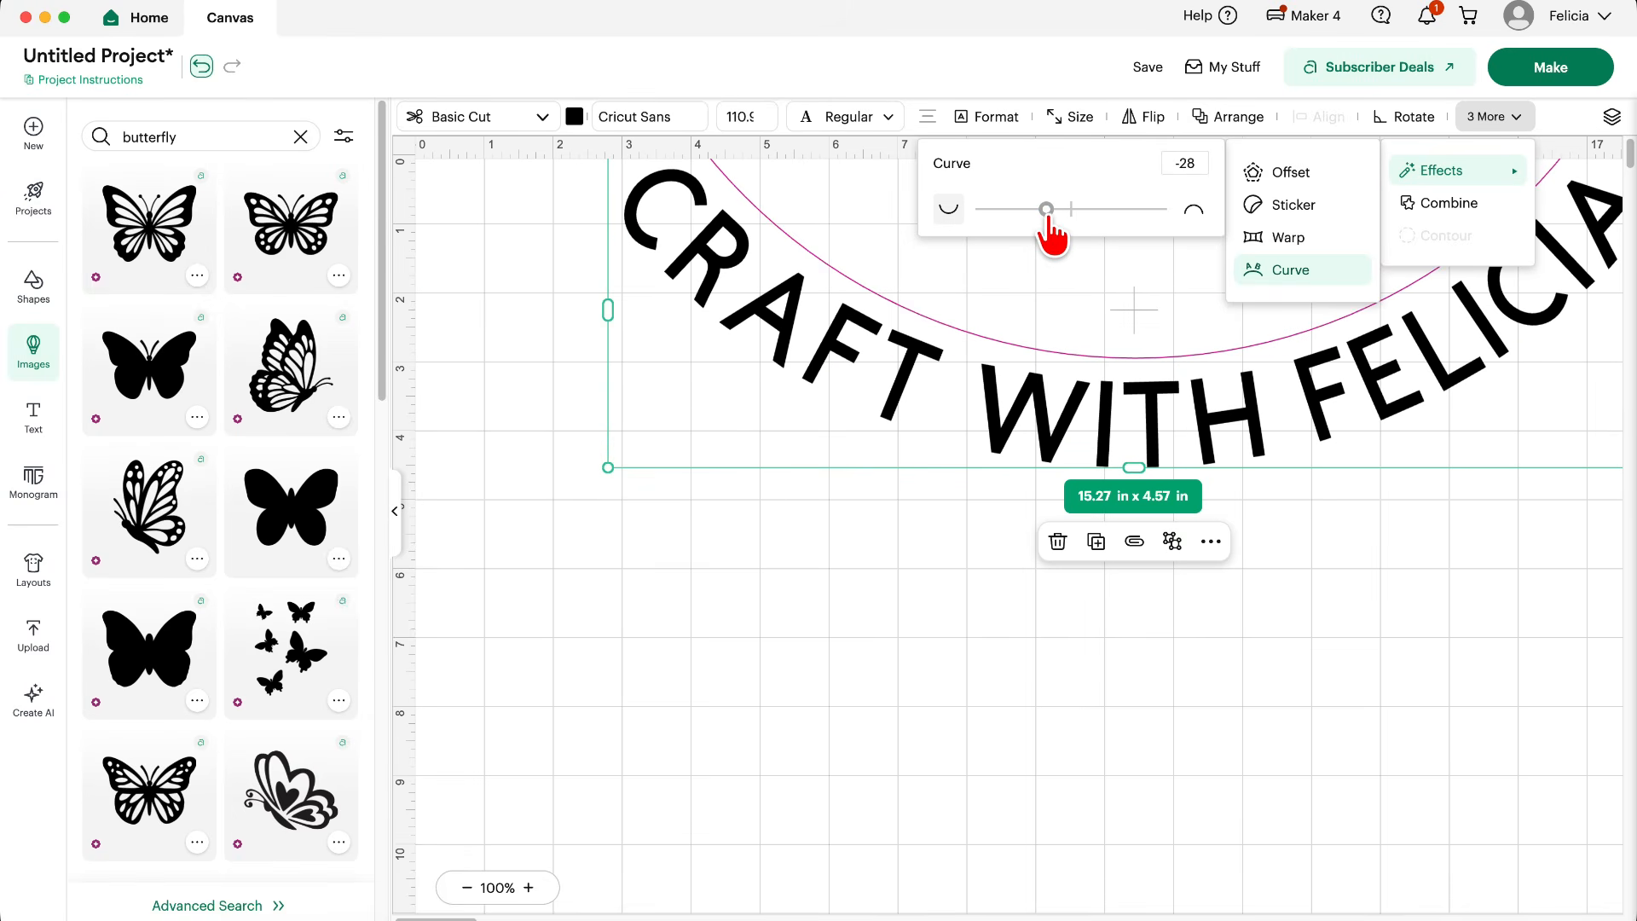